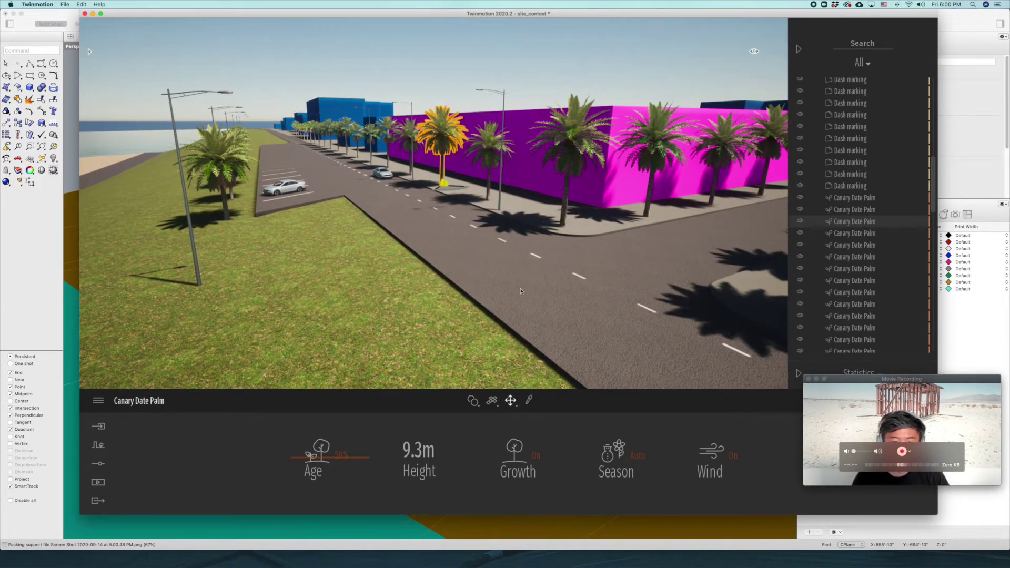
# - Deselect the Canary Date Palm and swing the Twinmotion camera along the palm-lined street
pyautogui.click(486, 269)
pyautogui.moveTo(520, 248); pyautogui.dragTo(416, 231, button='right')
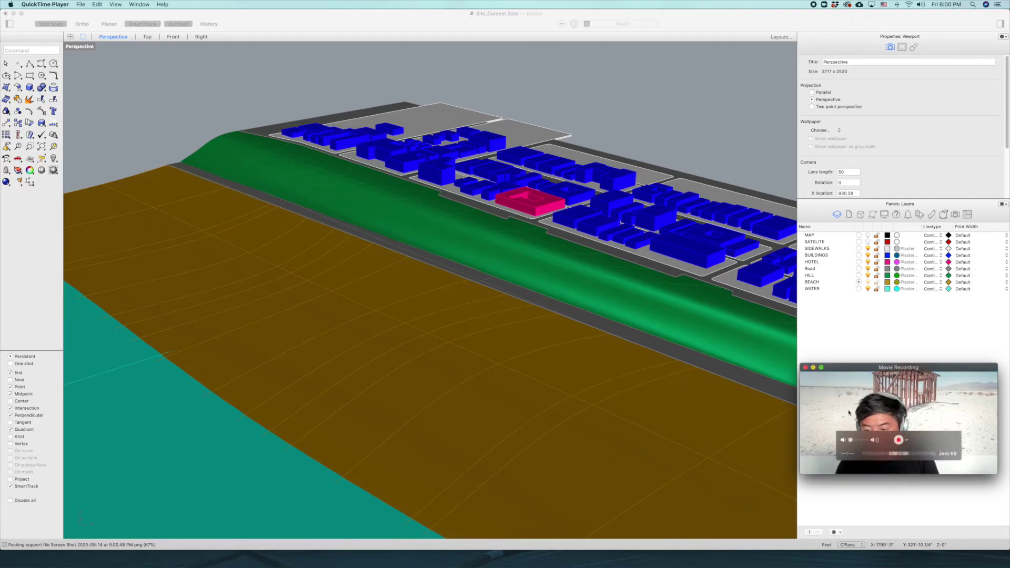
pyautogui.moveTo(642, 365); pyautogui.dragTo(468, 307, button='right')
pyautogui.scroll(8, 456, 355)
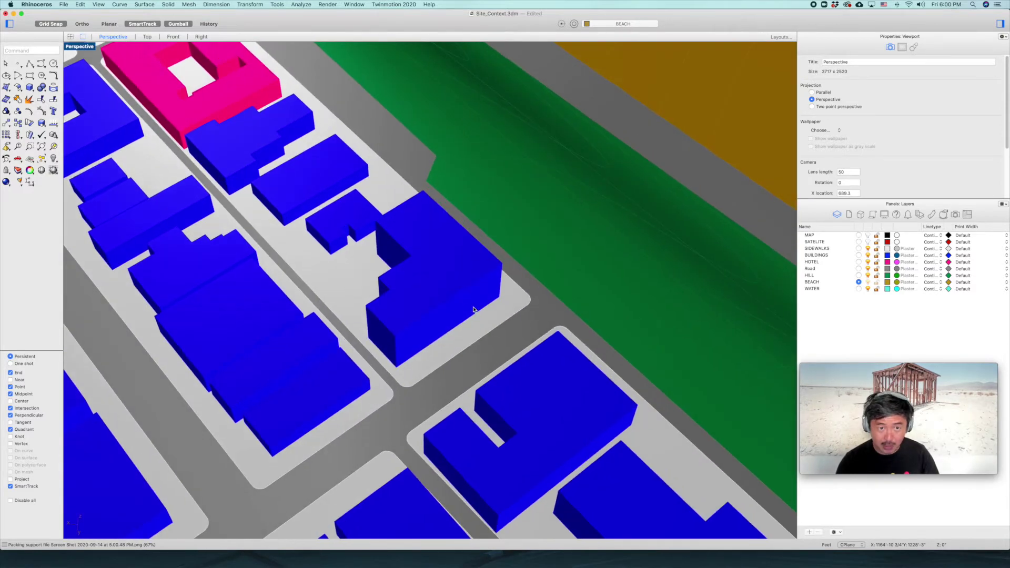
pyautogui.scroll(-5, 468, 307)
pyautogui.moveTo(544, 293); pyautogui.dragTo(487, 276, button='right')
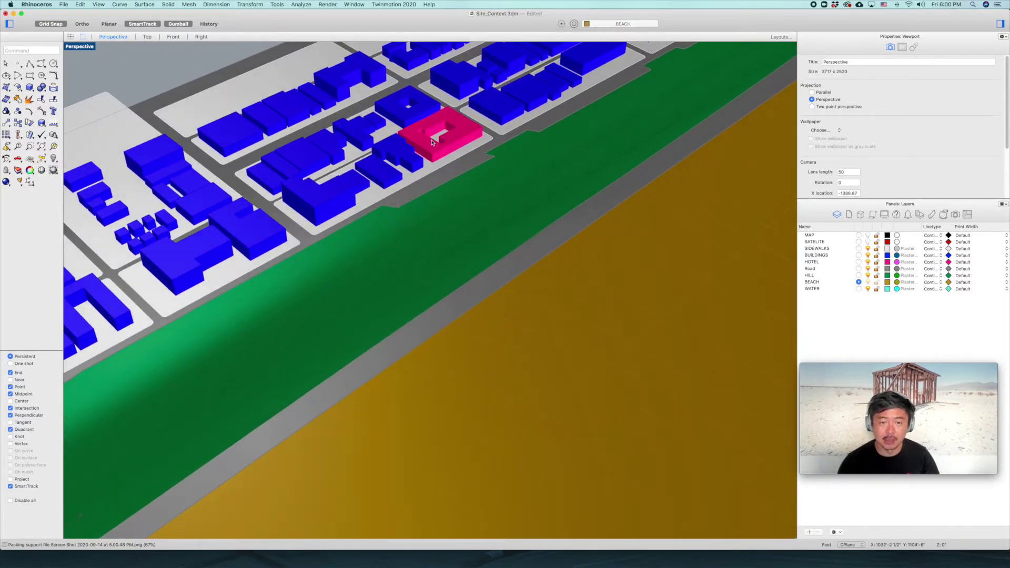
pyautogui.click(433, 141)
pyautogui.click(429, 164)
pyautogui.click(412, 164)
pyautogui.click(400, 285)
pyautogui.moveTo(399, 286); pyautogui.dragTo(423, 258, button='right')
pyautogui.write('A')
pyautogui.moveTo(493, 188); pyautogui.dragTo(540, 210, button='right')
pyautogui.click(541, 211)
pyautogui.click(636, 211)
pyautogui.moveTo(650, 191); pyautogui.dragTo(507, 227, button='right')
pyautogui.click(668, 191)
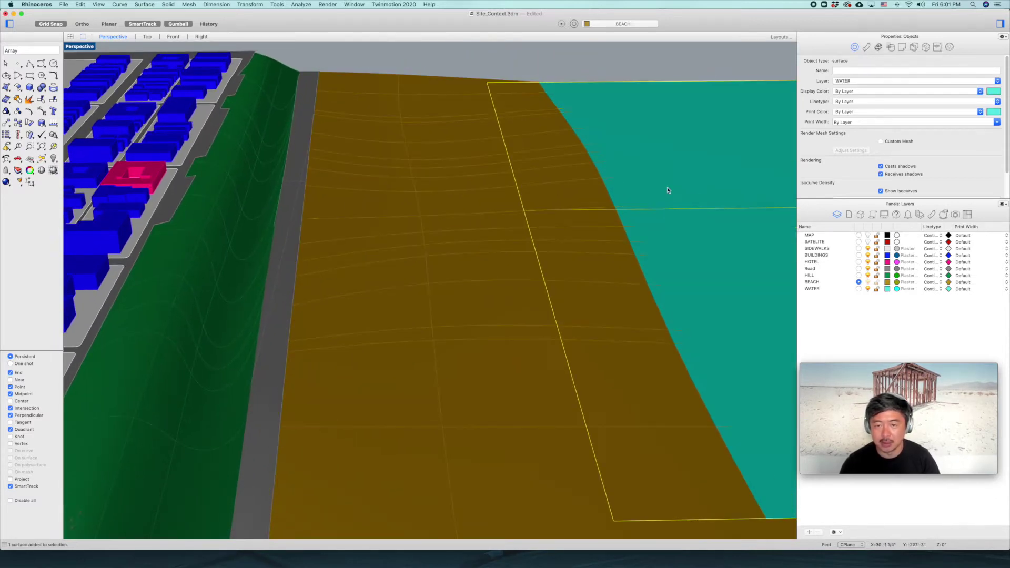
pyautogui.click(532, 74)
pyautogui.moveTo(532, 74); pyautogui.dragTo(358, 241, button='right')
pyautogui.keyDown('shift'); pyautogui.moveTo(409, 216); pyautogui.dragTo(426, 352, button='right'); pyautogui.keyUp('shift')
pyautogui.scroll(-4, 419, 352)
pyautogui.scroll(-5, 419, 351)
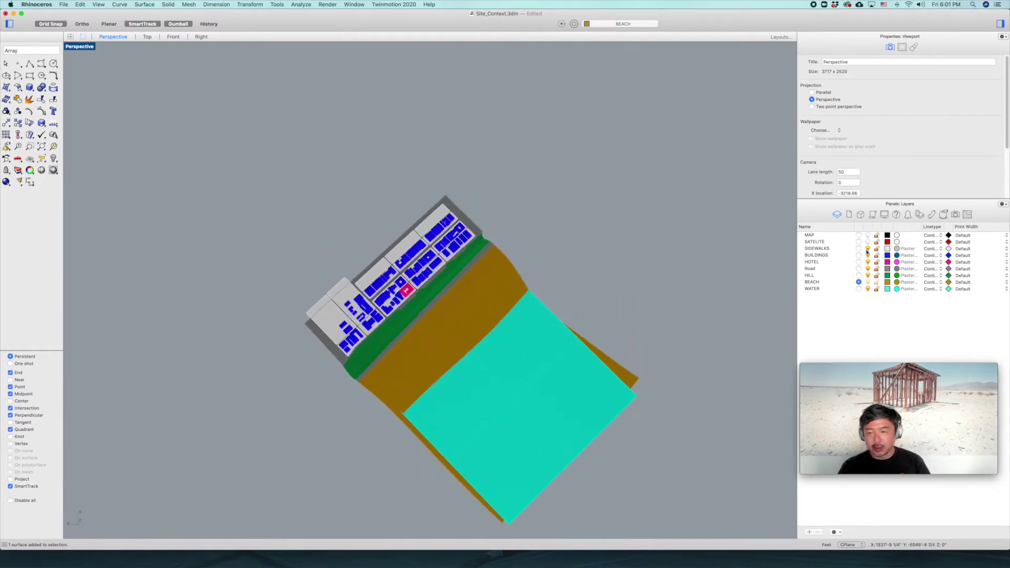
# - Hide the SIDEWALKS-through-WATER layers and turn on the MAP layer's map image
pyautogui.click(837, 249)
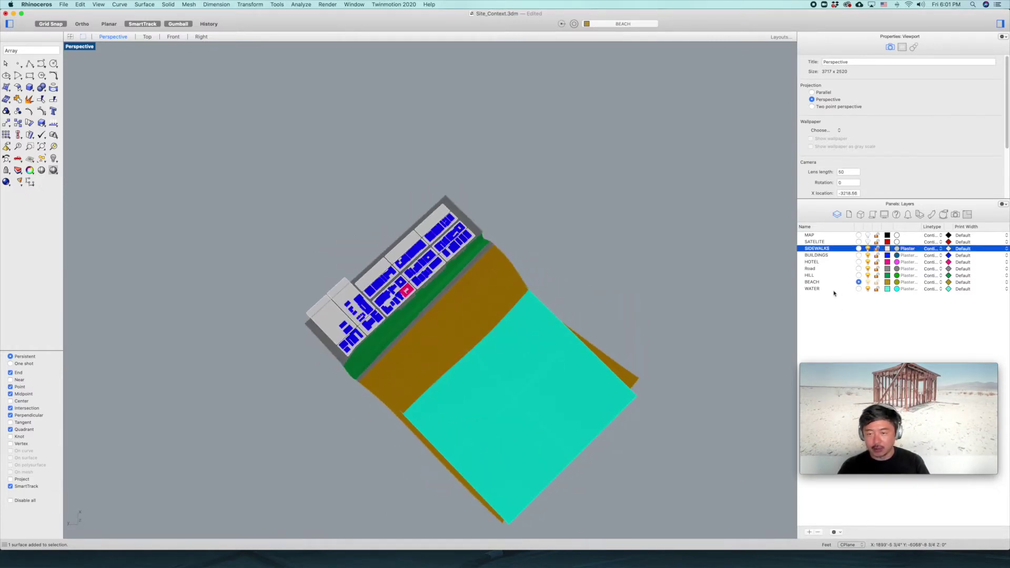
pyautogui.keyDown('shift'); pyautogui.click(835, 290); pyautogui.keyUp('shift')
pyautogui.click(868, 289)
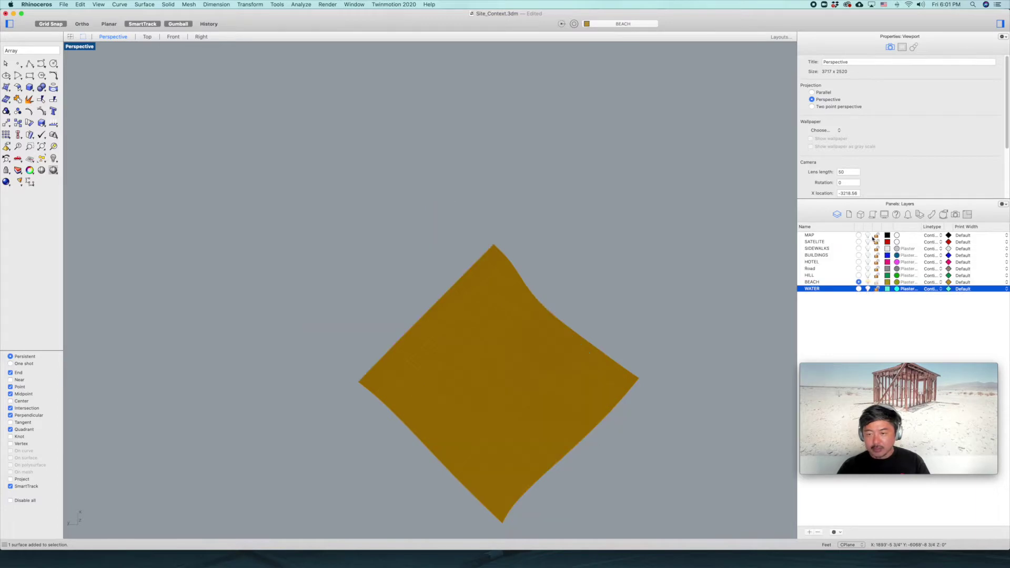
pyautogui.click(868, 235)
# - Orbit and recentre the view on the map image, then make MAP the current layer
pyautogui.moveTo(642, 278); pyautogui.dragTo(598, 274, button='right')
pyautogui.scroll(6, 490, 300)
pyautogui.moveTo(456, 310); pyautogui.dragTo(489, 305, button='right')
pyautogui.scroll(-5, 531, 287)
pyautogui.keyDown('shift'); pyautogui.moveTo(589, 250); pyautogui.dragTo(553, 235, button='right'); pyautogui.keyUp('shift')
pyautogui.click(859, 235)
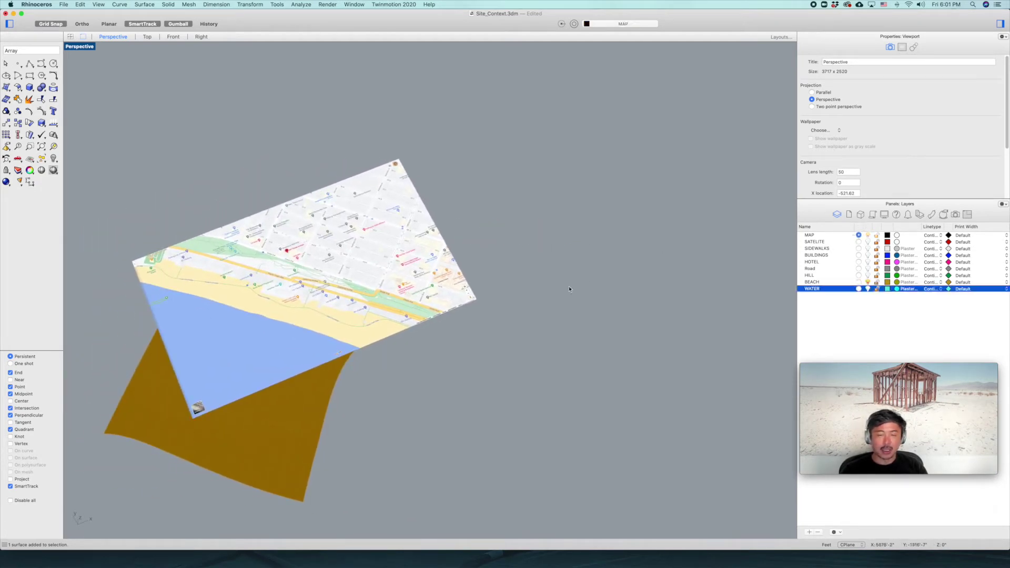
# - Import 'Screen Shot 2020-09-14 at 4.35.48 PM.png' as a picture plane placed by two corners
pyautogui.write('pl')
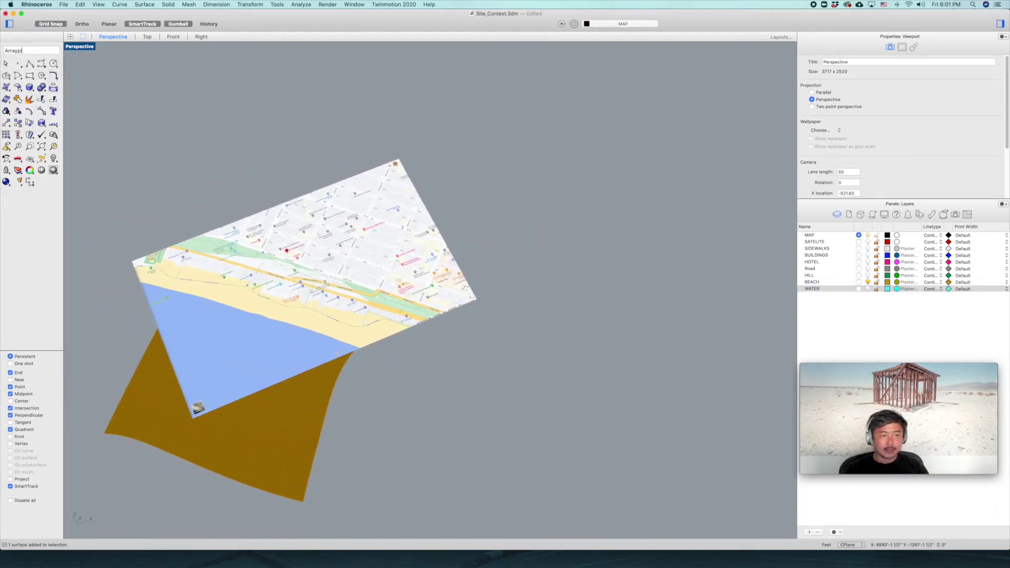
pyautogui.press('BackSpace')
pyautogui.write('plcture')
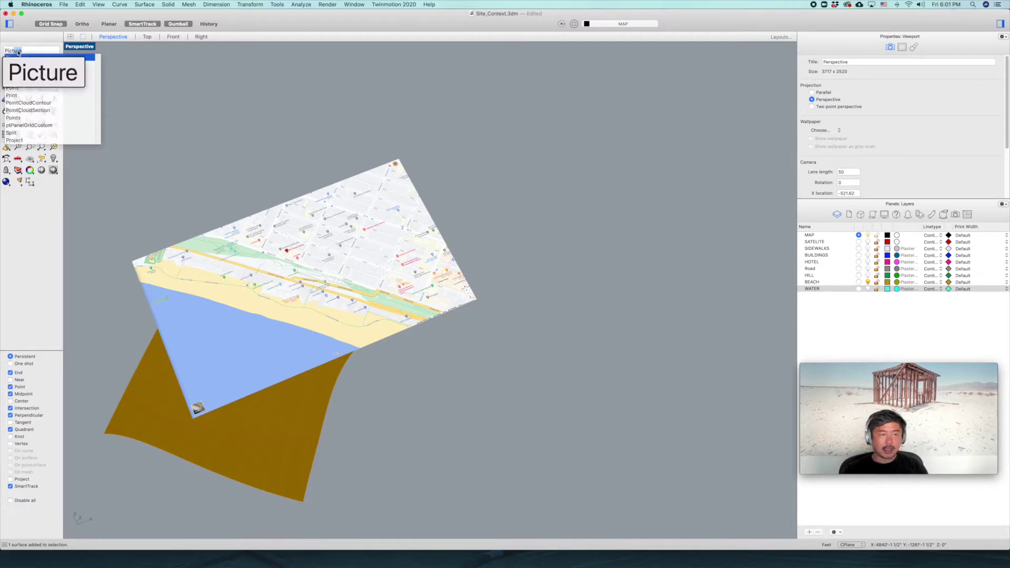
pyautogui.press('Return')
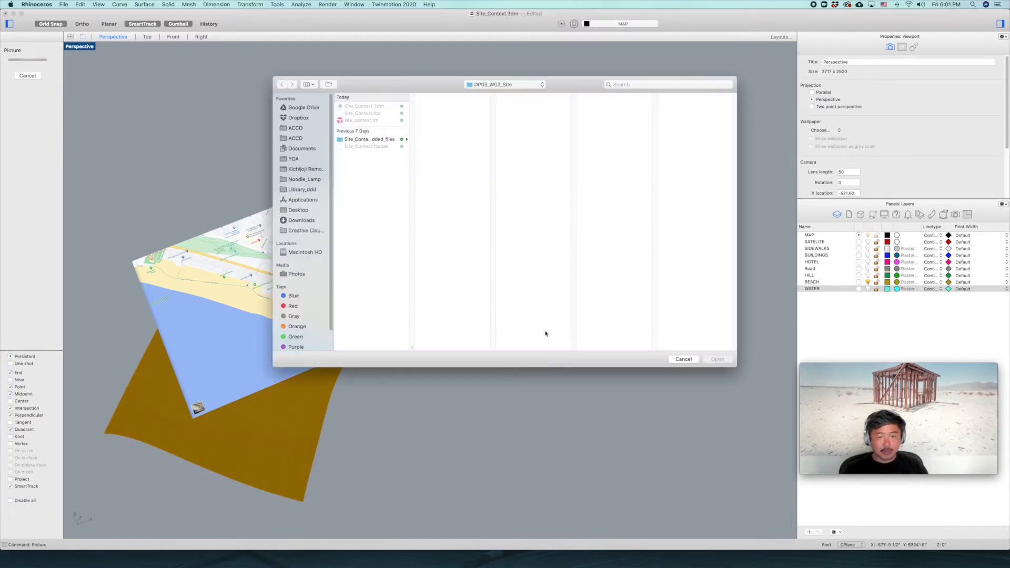
pyautogui.click(368, 140)
pyautogui.click(451, 106)
pyautogui.click(717, 361)
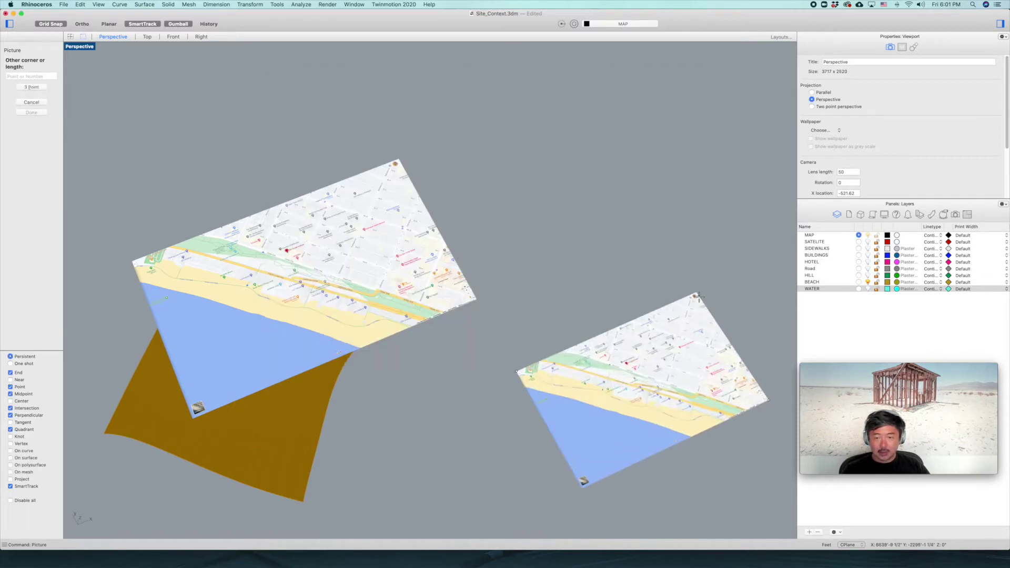
pyautogui.click(679, 210)
# - Select the new map picture and zoom to it with ZS
pyautogui.moveTo(697, 363); pyautogui.dragTo(678, 352, button='right')
pyautogui.click(646, 330)
pyautogui.write('zs')
pyautogui.press('Return')
pyautogui.scroll(10, 763, 322)
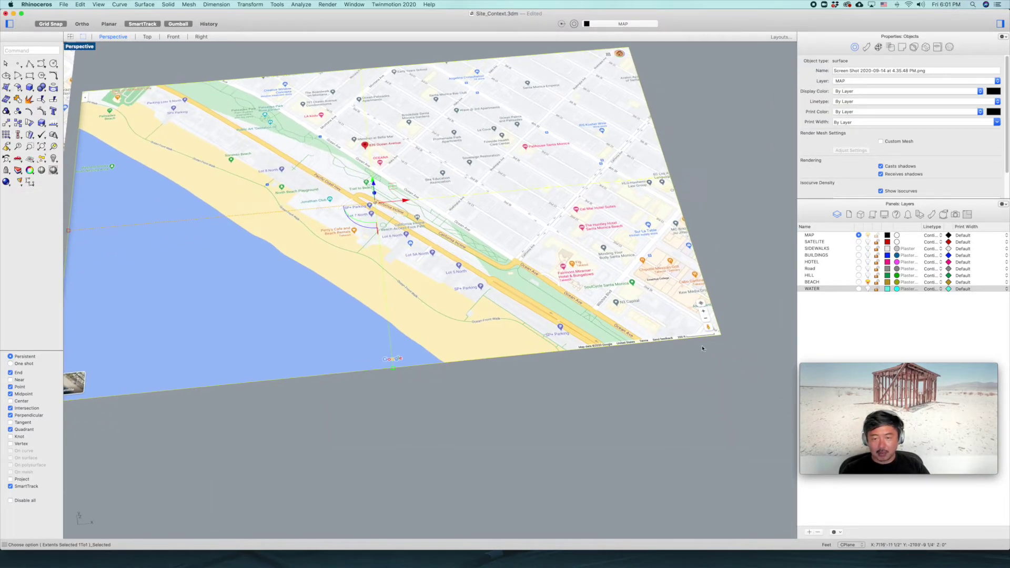
# - Scale the new map picture from its scale bar's left to right end to 200ft
pyautogui.scroll(6, 652, 334)
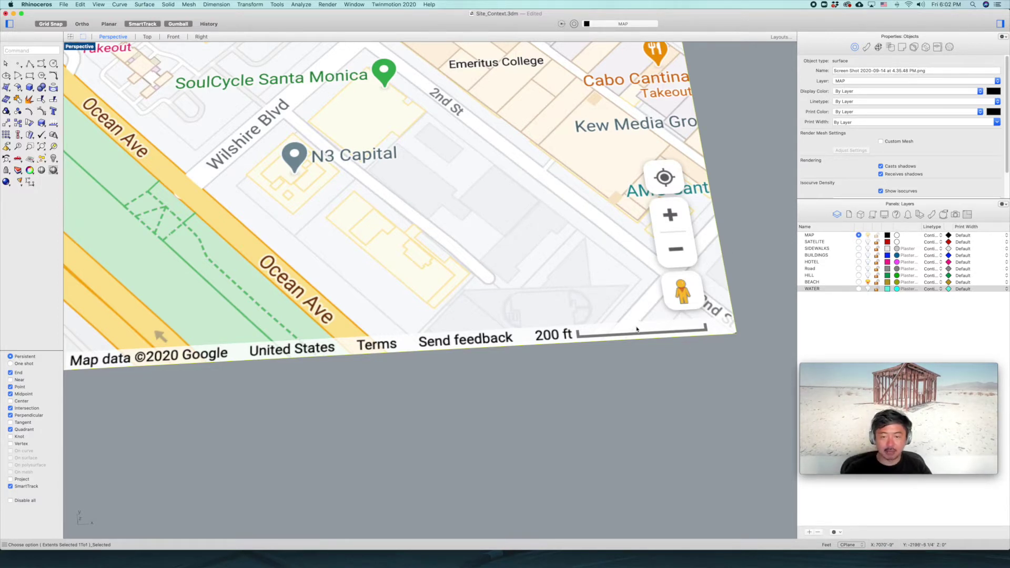
pyautogui.write('Scale')
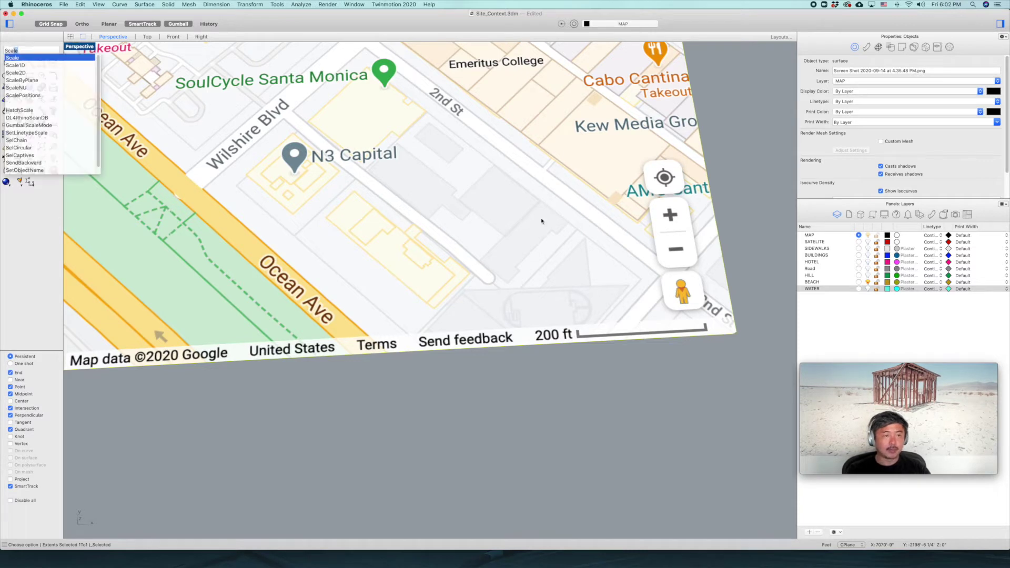
pyautogui.press('Return')
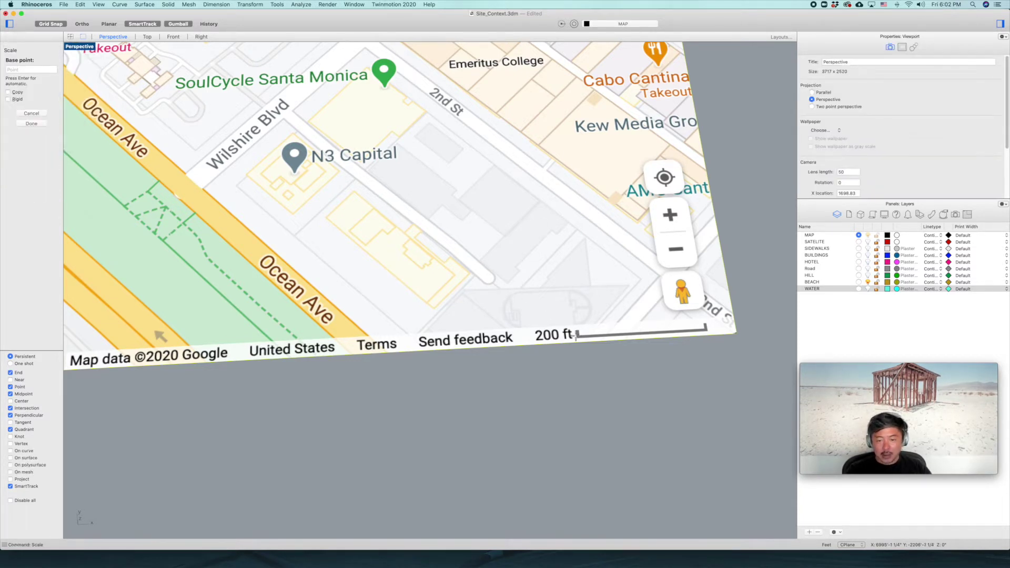
pyautogui.click(578, 335)
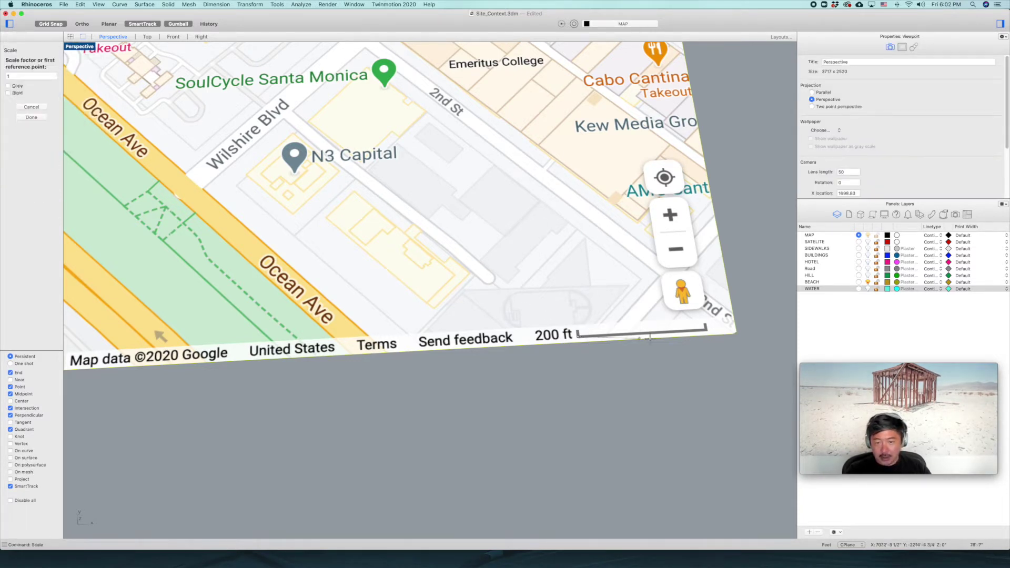
pyautogui.click(706, 329)
pyautogui.write('200')
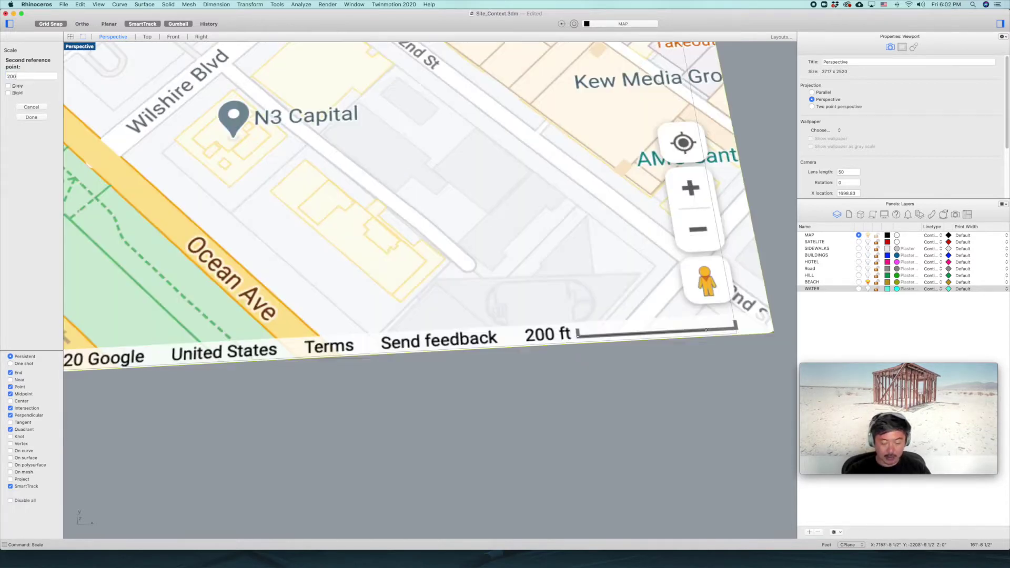
pyautogui.write('ft')
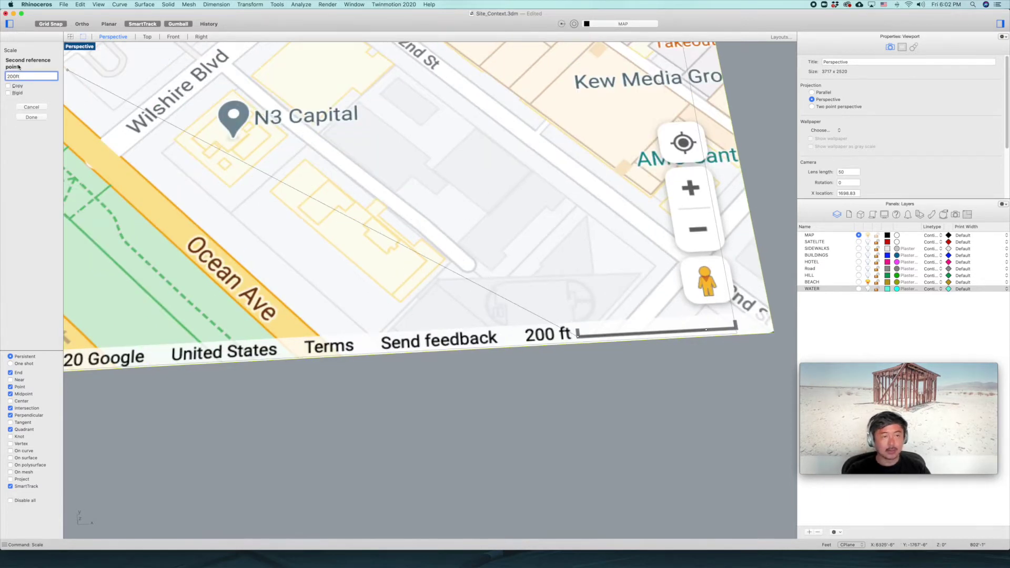
pyautogui.moveTo(15, 82)
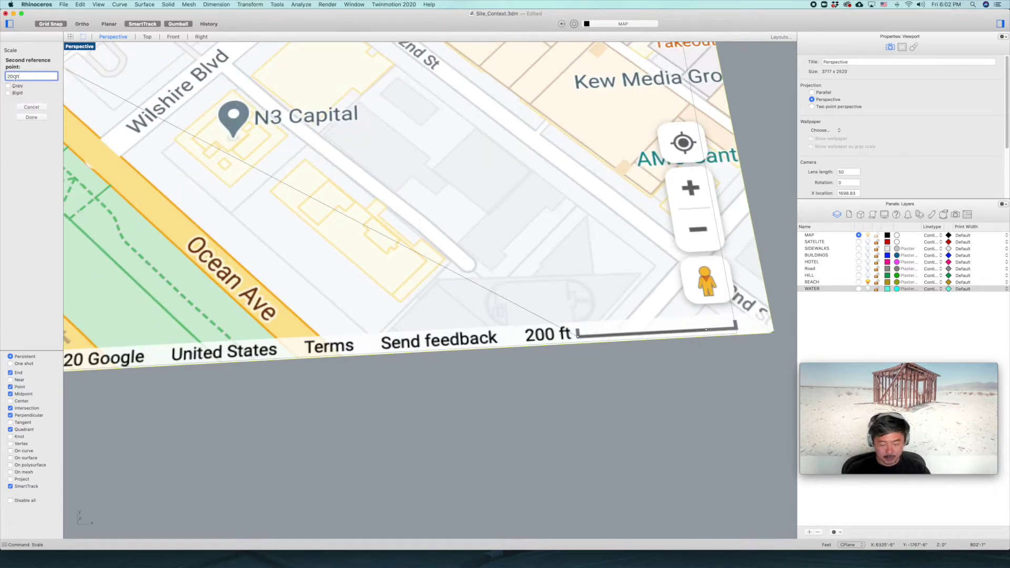
pyautogui.press('Return')
pyautogui.scroll(-10, 358, 236)
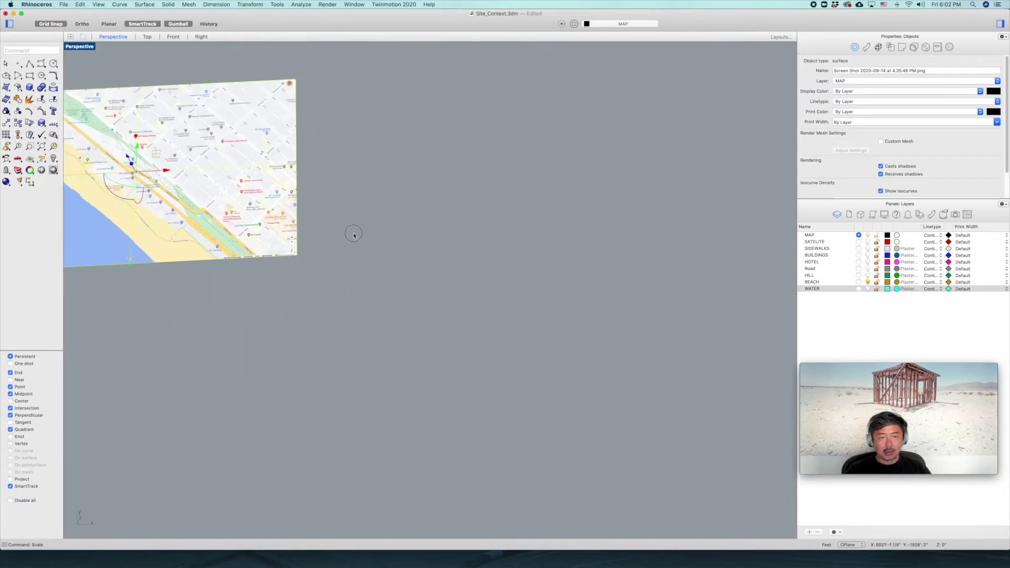
# - Make SATELITE the current layer and start the Picture command in the model view
pyautogui.scroll(5, 358, 236)
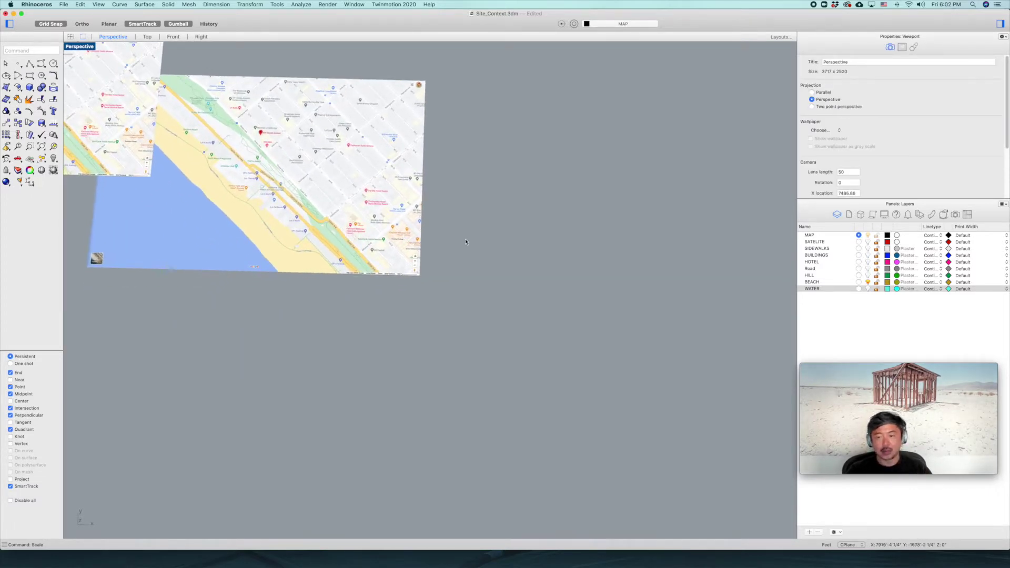
pyautogui.click(858, 242)
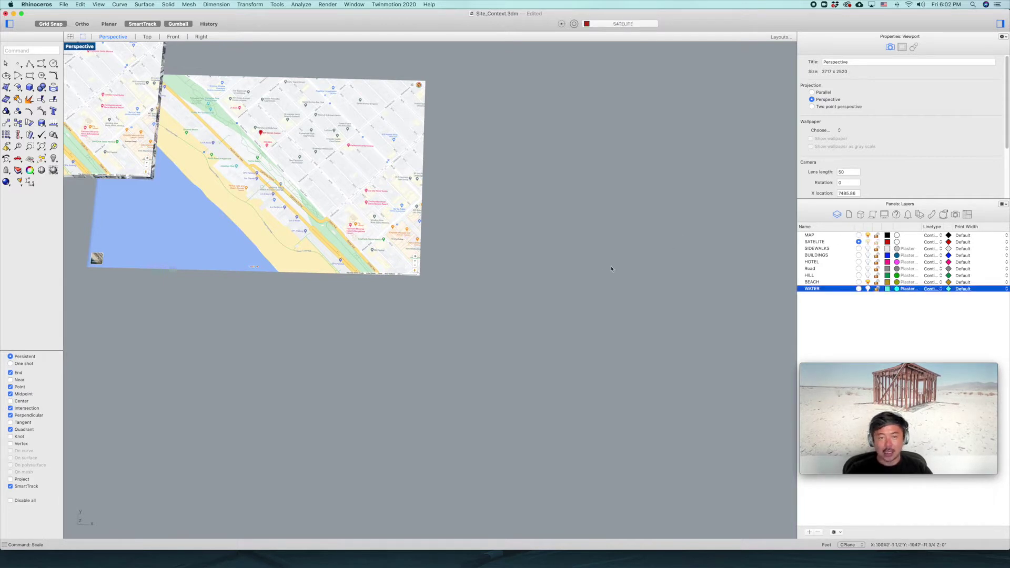
pyautogui.click(572, 283)
pyautogui.write('Picture')
pyautogui.press('Return')
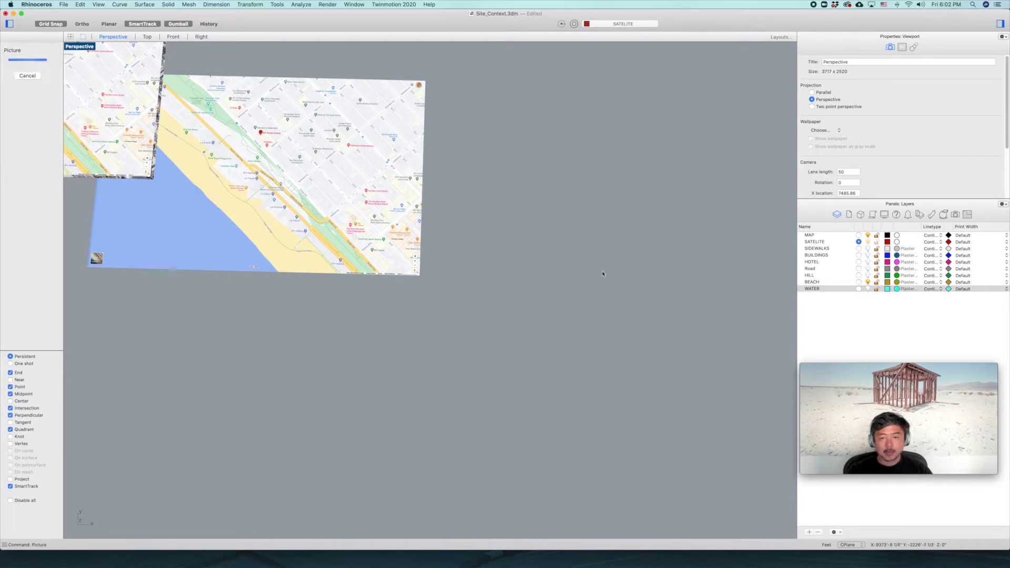
# - Place the 4.35.56 PM satellite screenshot with corners snapped to the map picture's corners
pyautogui.click(598, 140)
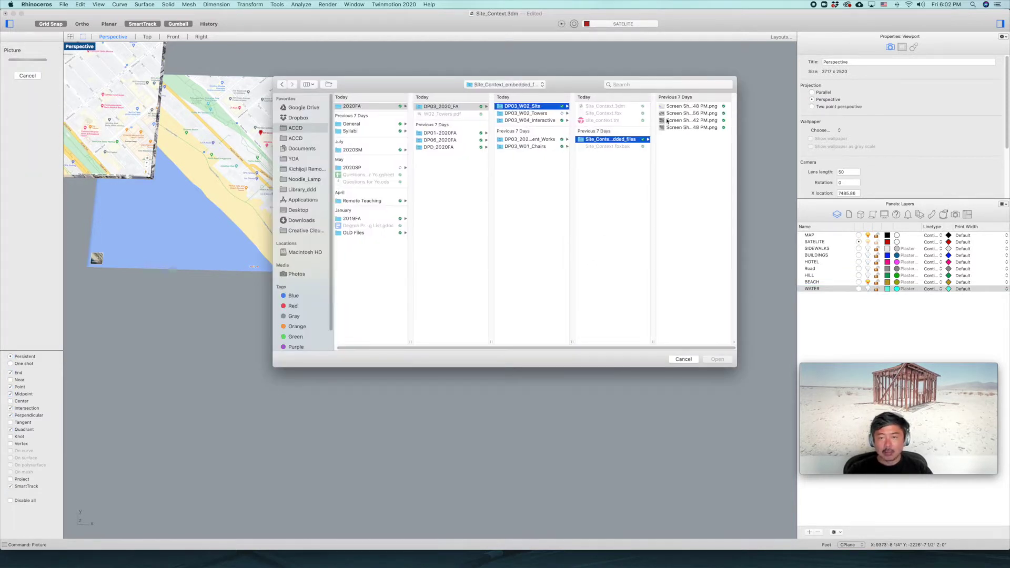
pyautogui.click(666, 115)
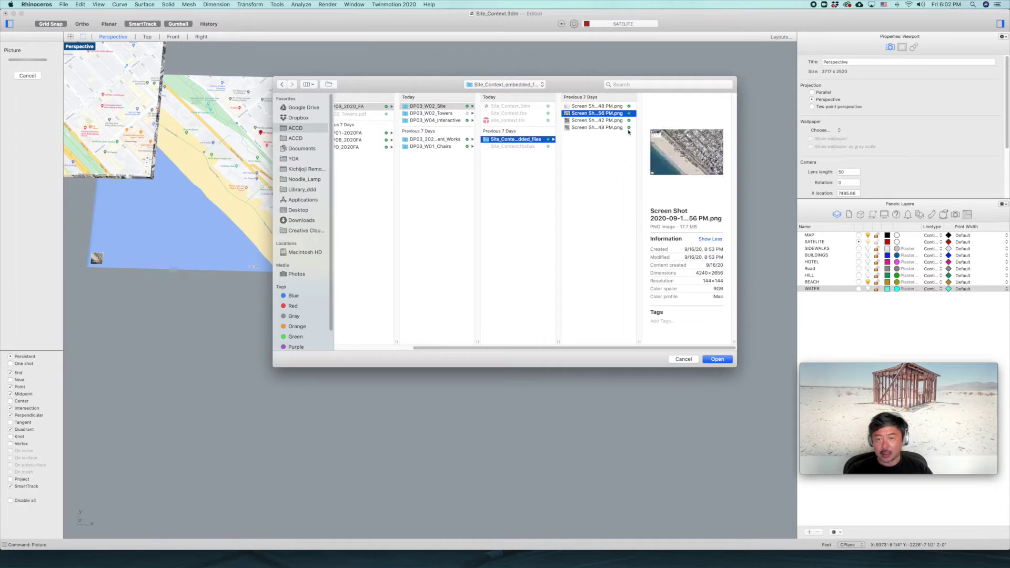
pyautogui.click(717, 360)
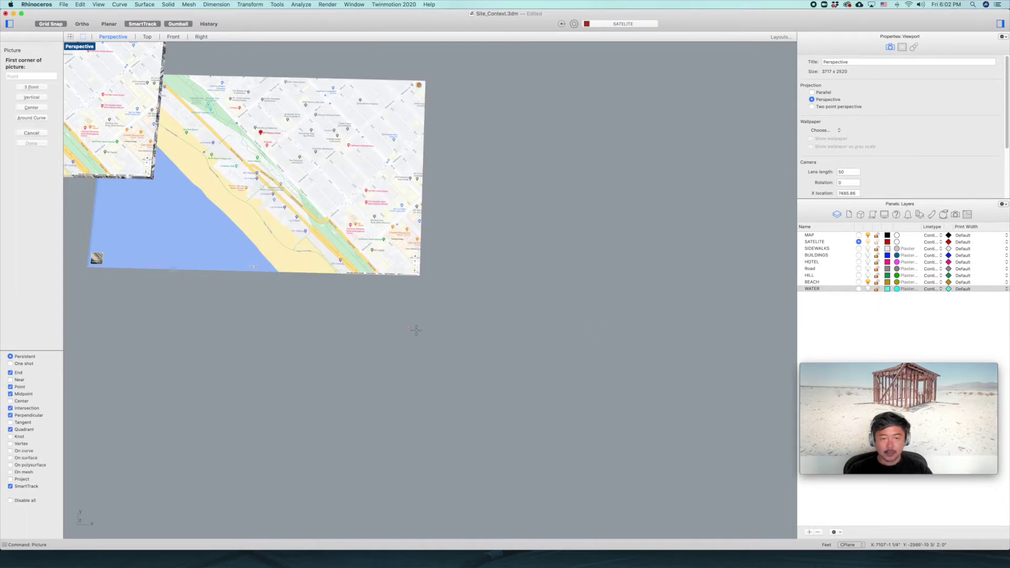
pyautogui.click(86, 265)
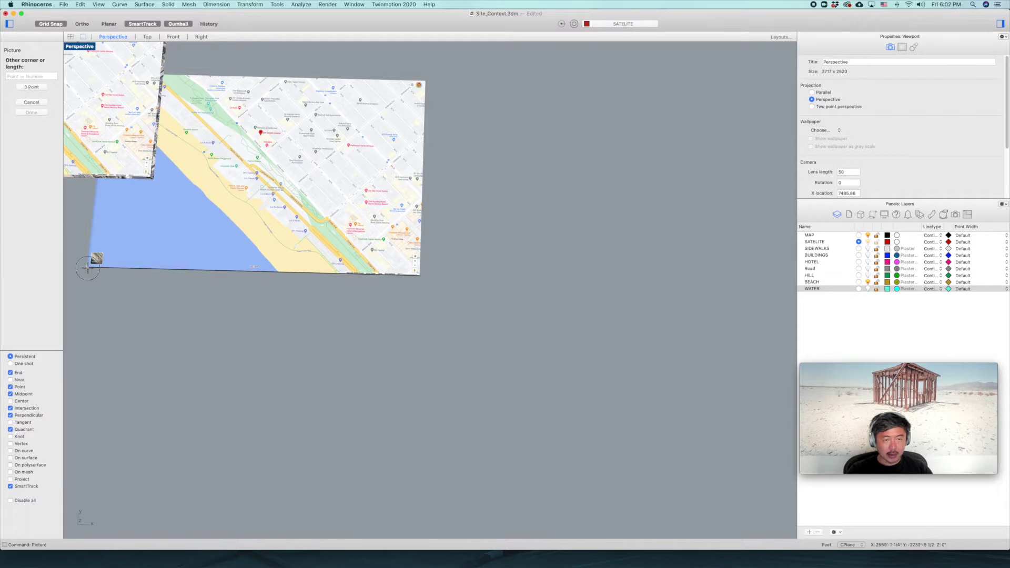
pyautogui.click(424, 83)
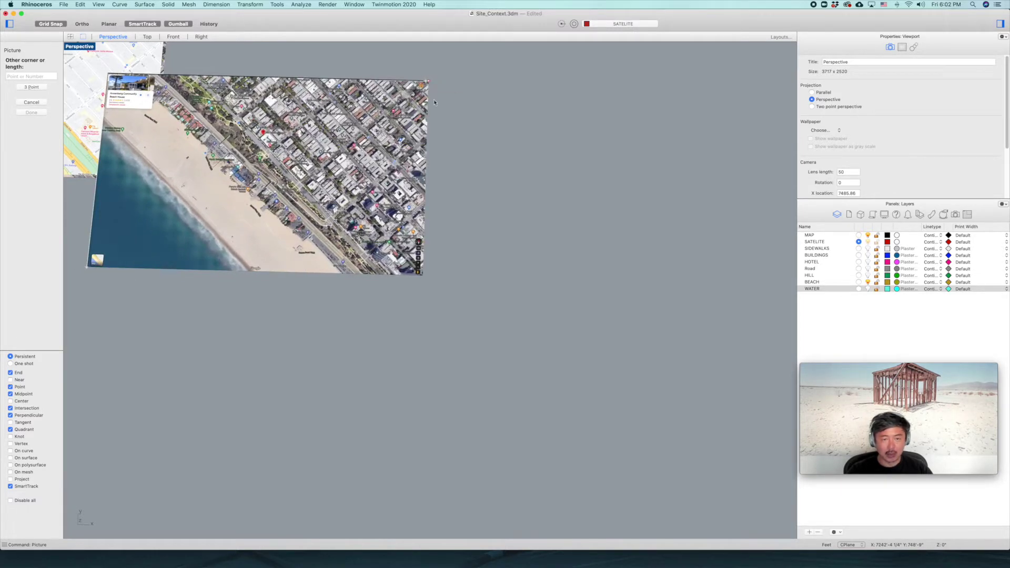
# - Window-select both picture surfaces and zoom to them with ZS
pyautogui.click(402, 186)
pyautogui.click(551, 134)
pyautogui.moveTo(487, 131); pyautogui.dragTo(354, 179)
pyautogui.write('zs')
pyautogui.press('Return')
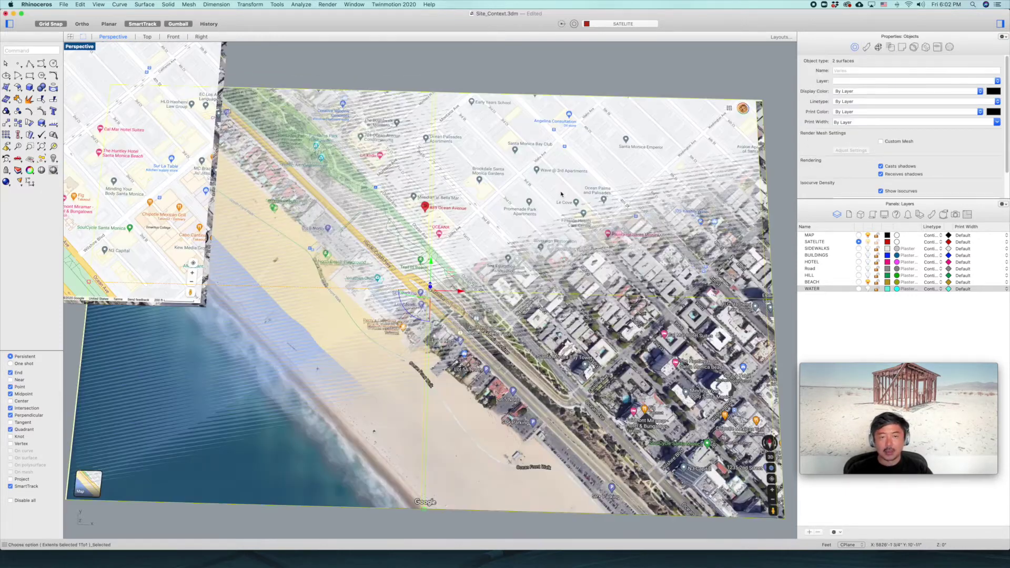
# - Choose the map picture surface from the overlap list and drag it down below the satellite picture
pyautogui.click(610, 91)
pyautogui.click(618, 272)
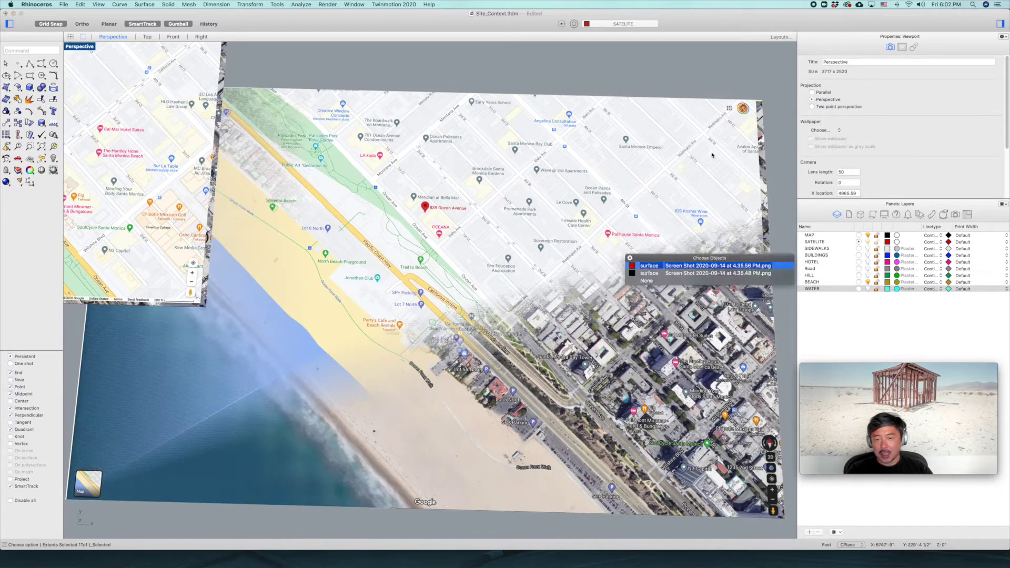
pyautogui.click(777, 132)
pyautogui.moveTo(717, 221); pyautogui.dragTo(602, 222, button='right')
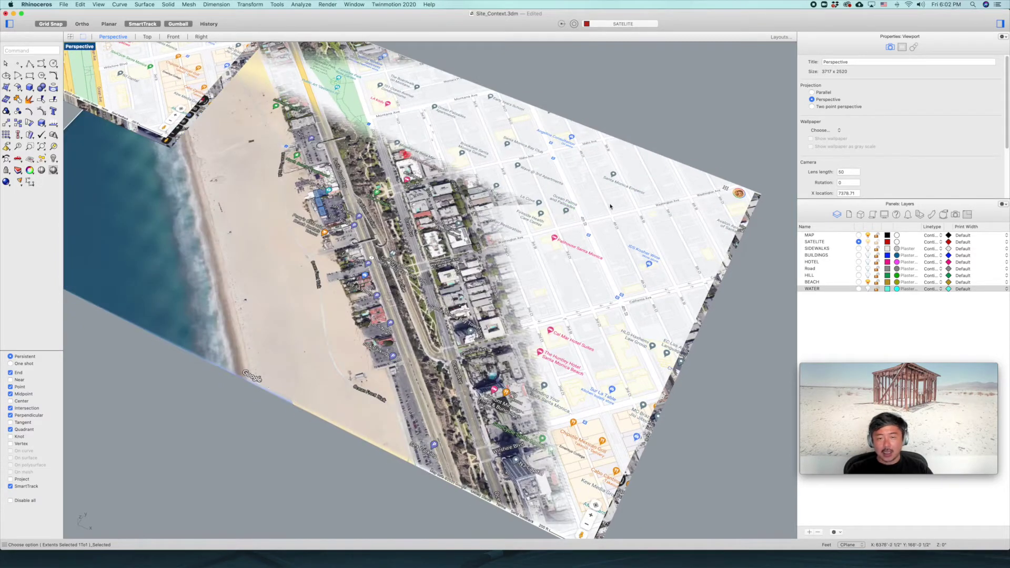
pyautogui.click(603, 222)
pyautogui.click(636, 234)
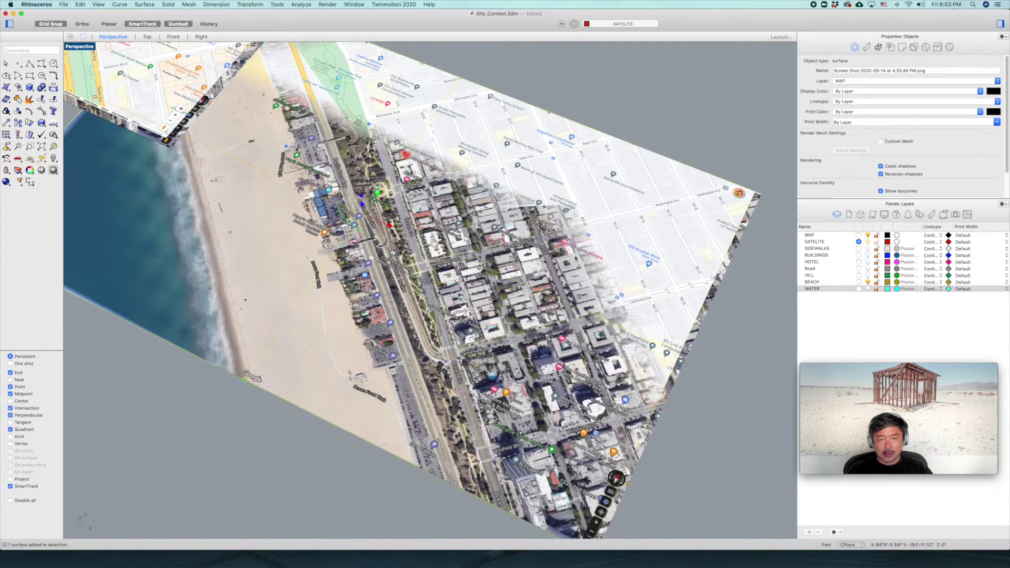
pyautogui.moveTo(362, 195); pyautogui.dragTo(362, 217)
pyautogui.click(633, 95)
# - Toggle the MAP and SATELITE layers on and off to compare, leaving SATELITE current
pyautogui.click(601, 205)
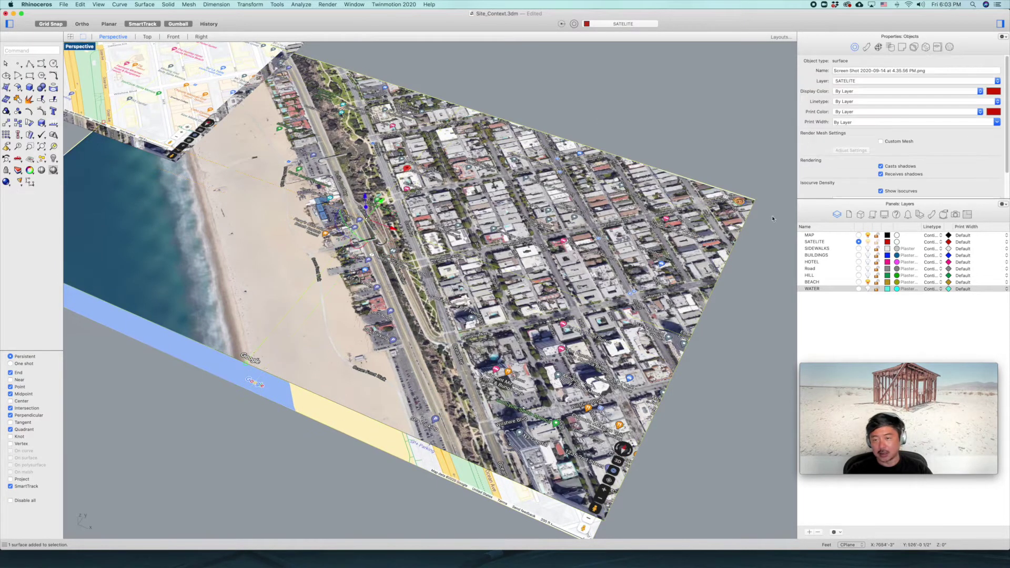
pyautogui.click(859, 235)
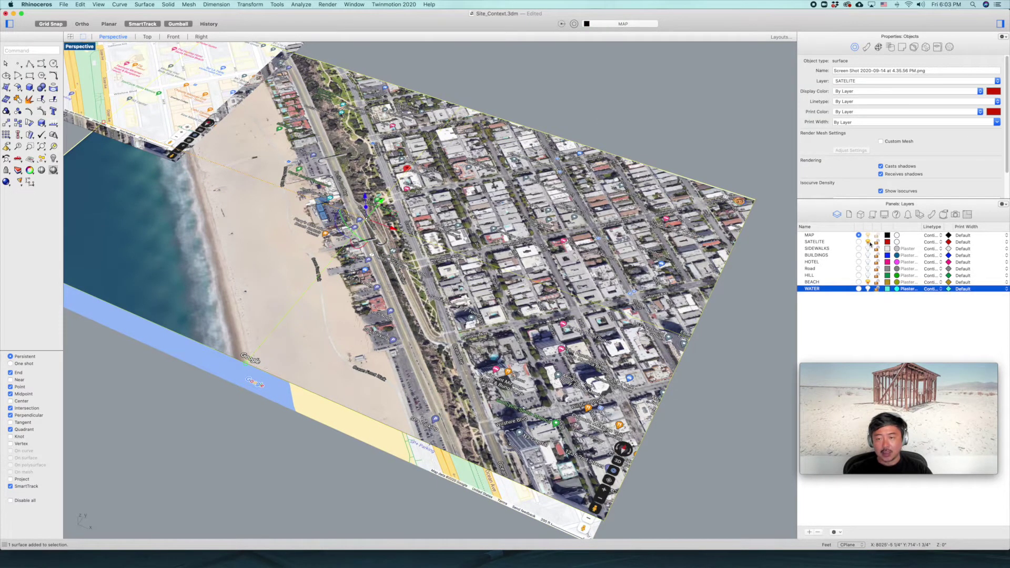
pyautogui.click(868, 242)
pyautogui.click(868, 242)
pyautogui.click(858, 242)
pyautogui.click(868, 236)
pyautogui.click(868, 236)
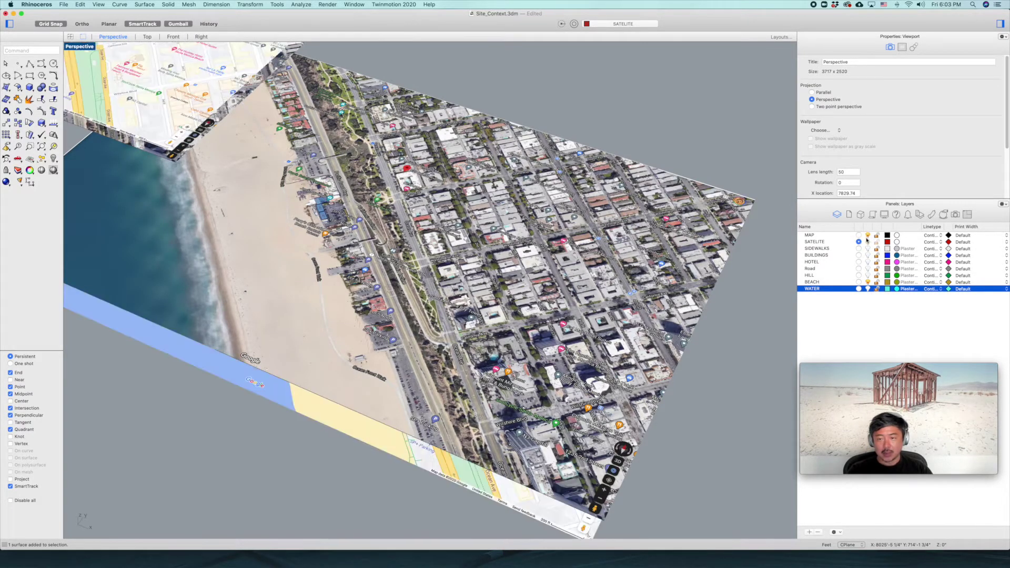
pyautogui.click(490, 251)
pyautogui.moveTo(542, 271); pyautogui.dragTo(517, 283, button='right')
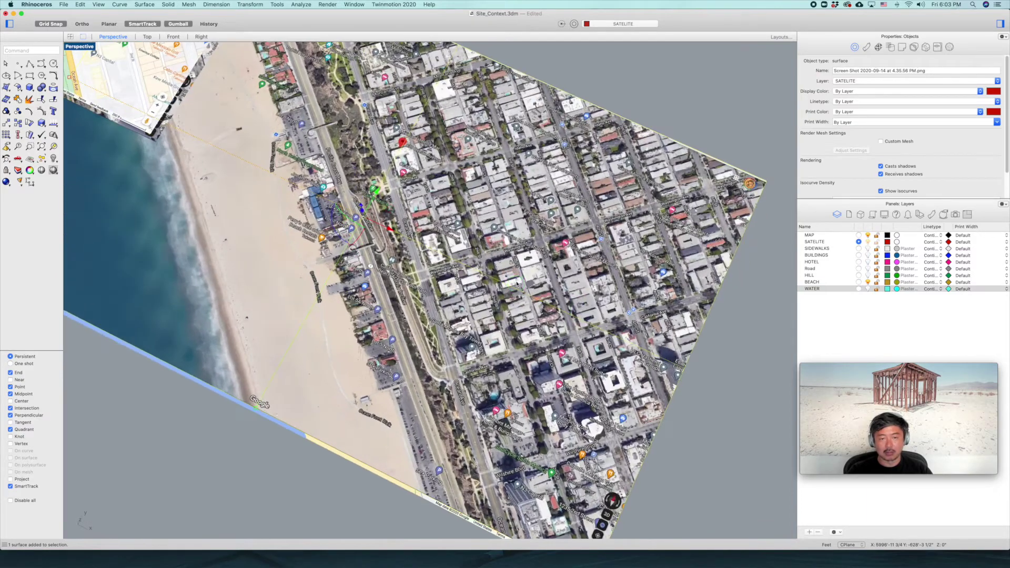
pyautogui.click(696, 106)
pyautogui.moveTo(526, 231); pyautogui.dragTo(550, 229, button='right')
# - Select the map and satellite planes and turn a hidden site-geometry layer back on
pyautogui.scroll(-4, 550, 230)
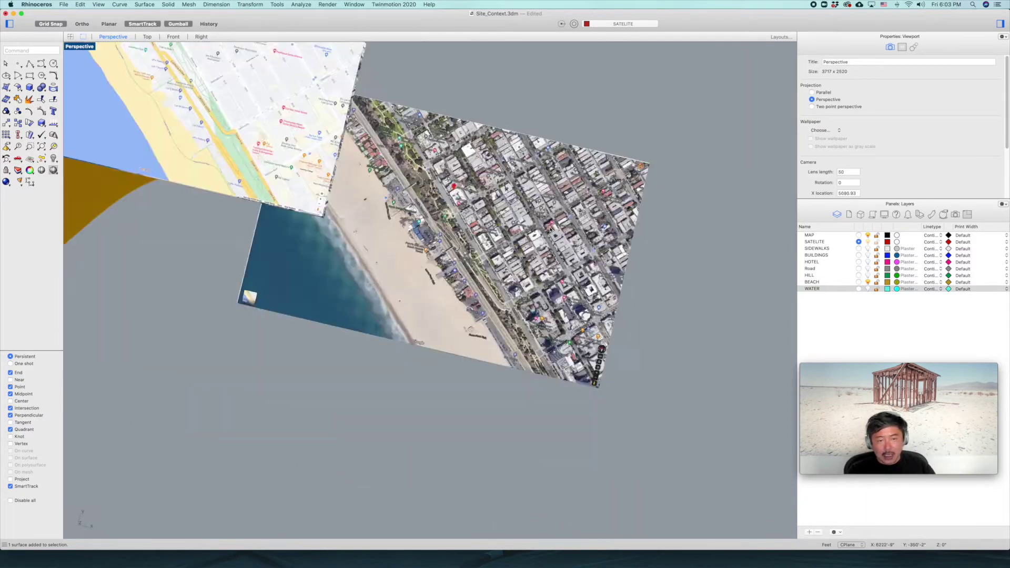
pyautogui.scroll(-5, 550, 228)
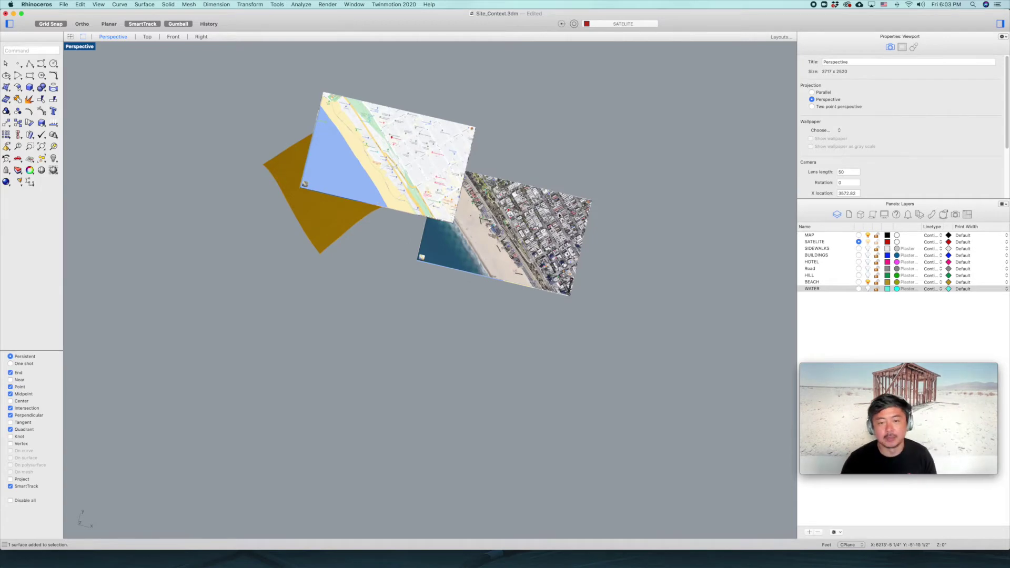
pyautogui.scroll(4, 559, 215)
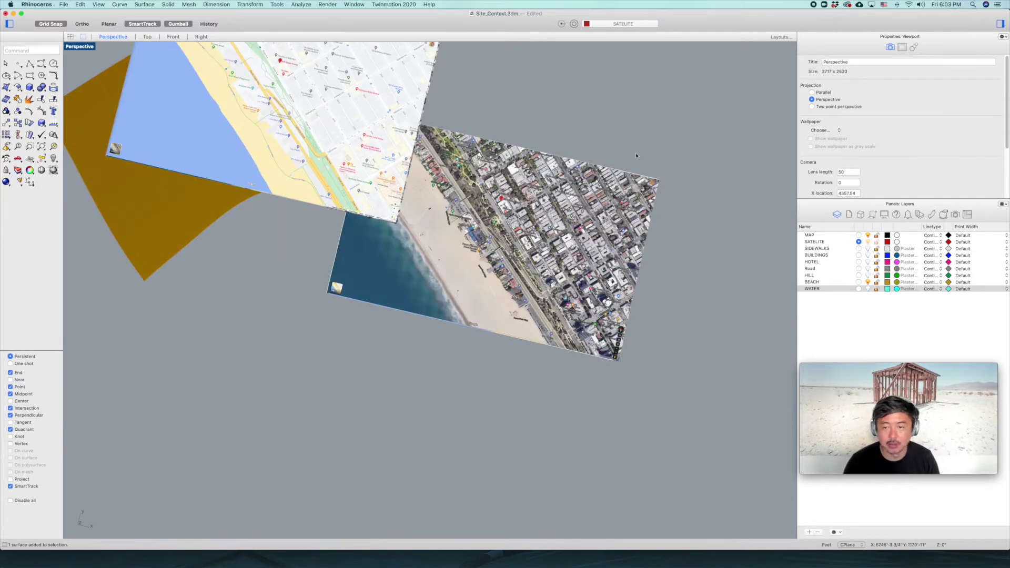
pyautogui.moveTo(638, 143); pyautogui.dragTo(523, 284)
pyautogui.scroll(-4, 661, 259)
pyautogui.moveTo(686, 257); pyautogui.dragTo(600, 287, button='right')
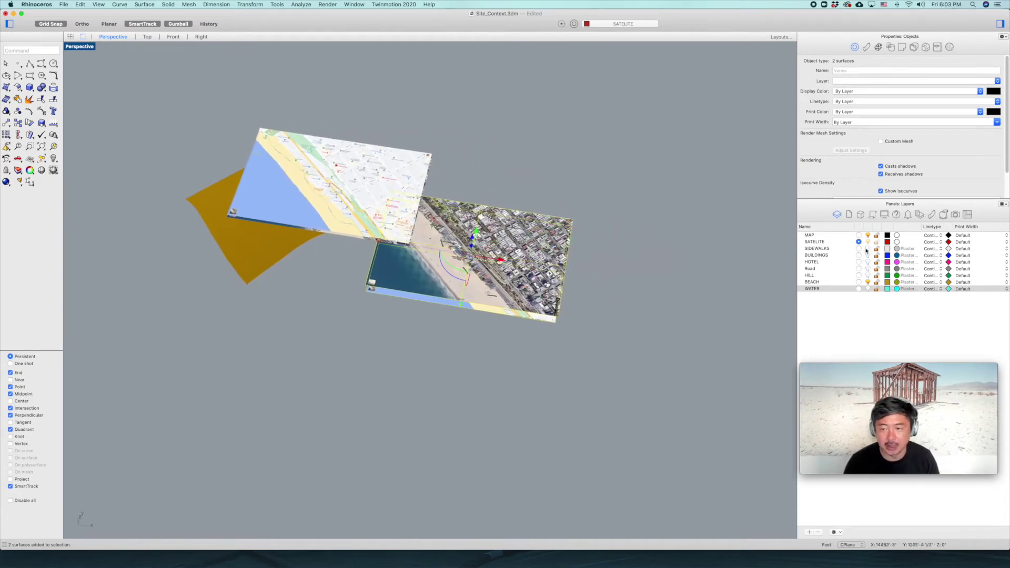
pyautogui.click(867, 289)
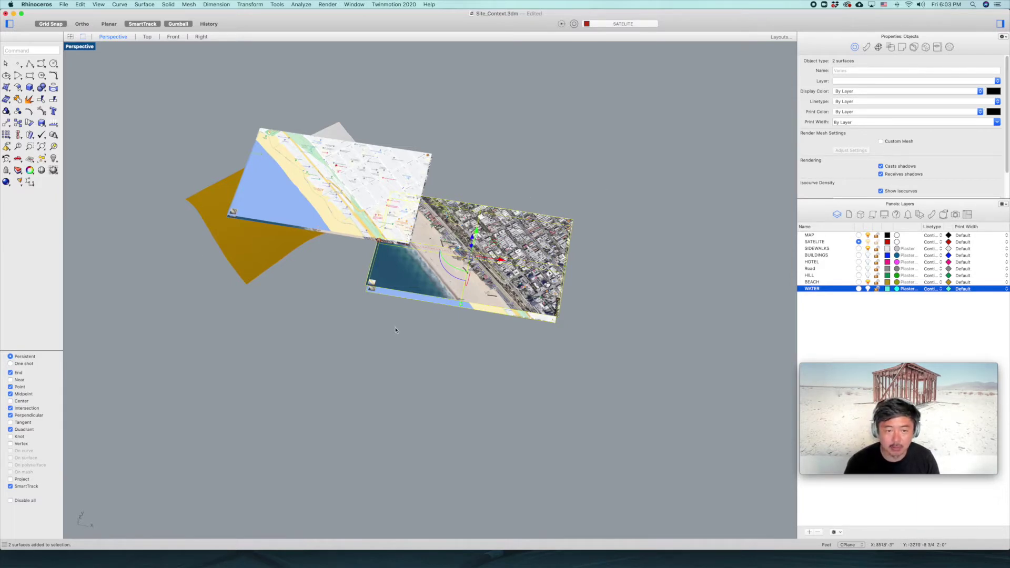
# - Lower all picture planes beneath the building blocks and orbit the view to check
pyautogui.moveTo(402, 315); pyautogui.dragTo(397, 234)
pyautogui.click(484, 163)
pyautogui.keyDown('shift'); pyautogui.moveTo(354, 199); pyautogui.dragTo(386, 226, button='right'); pyautogui.keyUp('shift')
pyautogui.scroll(7, 289, 223)
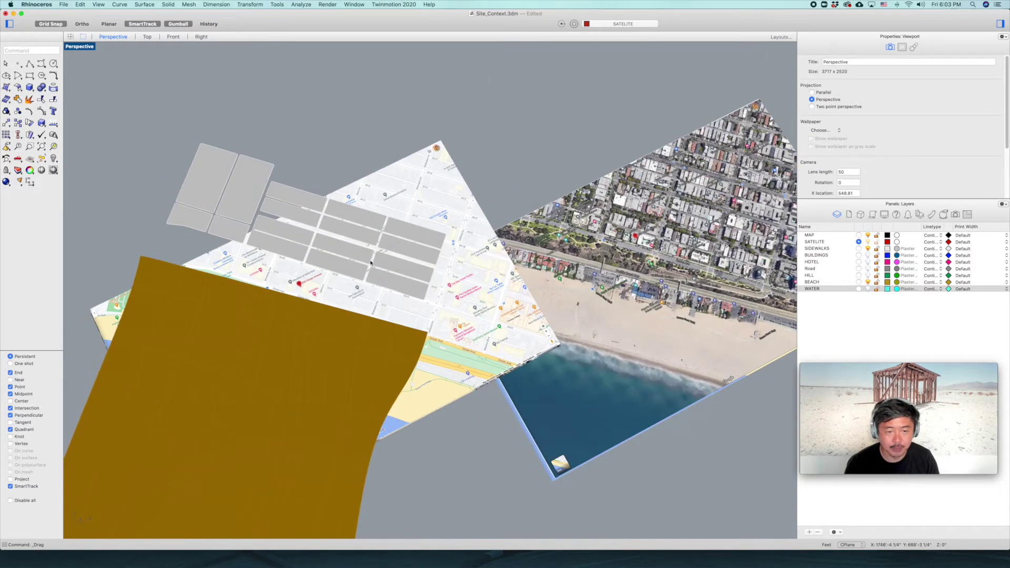
pyautogui.scroll(3, 370, 261)
pyautogui.moveTo(370, 274); pyautogui.dragTo(352, 296, button='right')
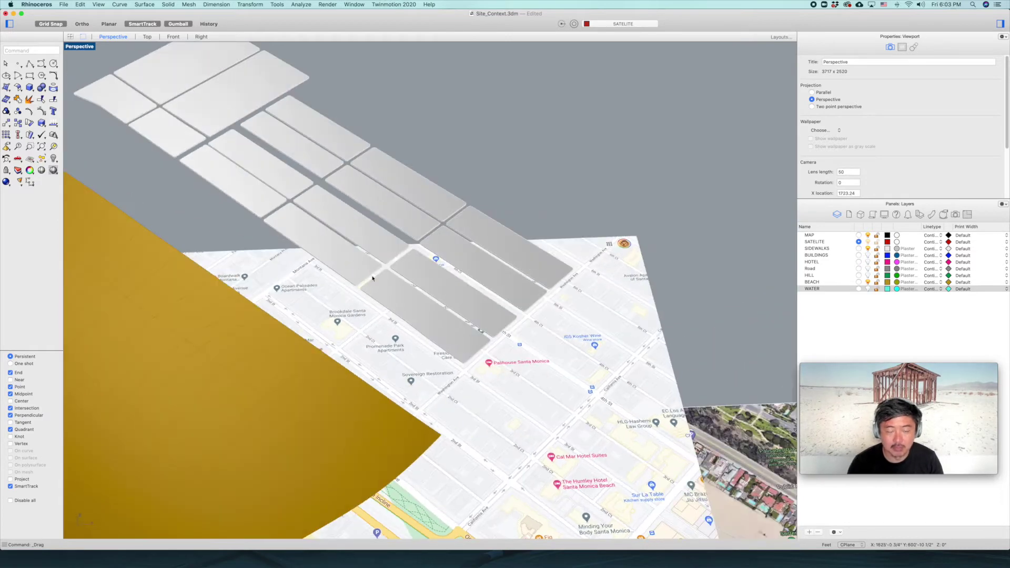
pyautogui.moveTo(372, 269); pyautogui.dragTo(449, 253, button='right')
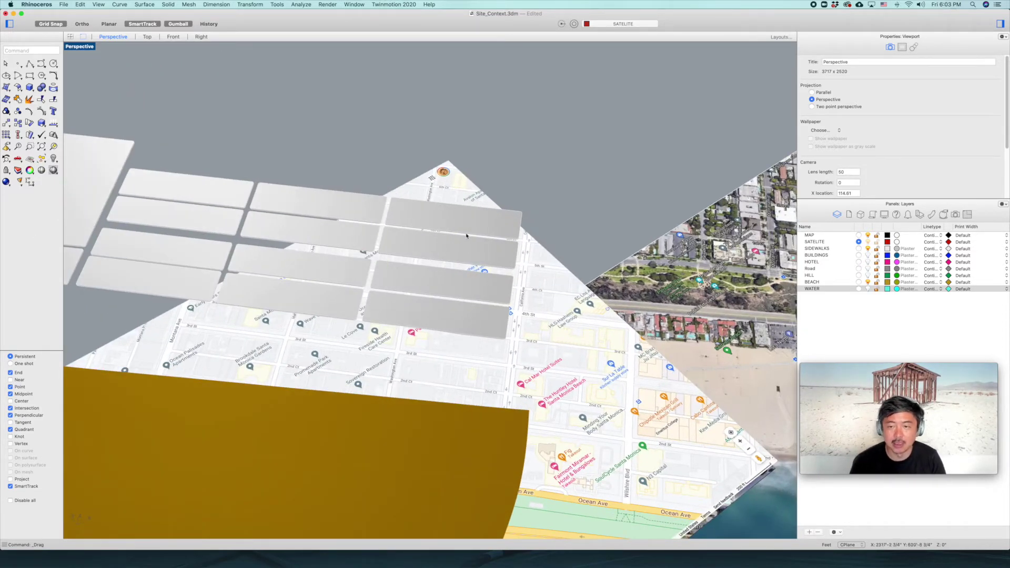
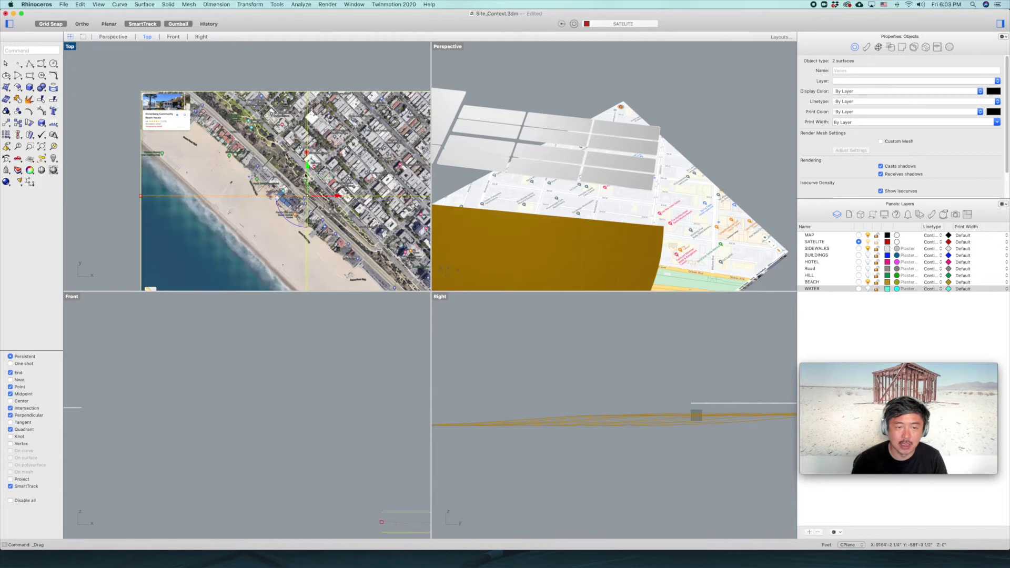
# - Select the satellite image plane in the Top view
pyautogui.scroll(-6, 328, 167)
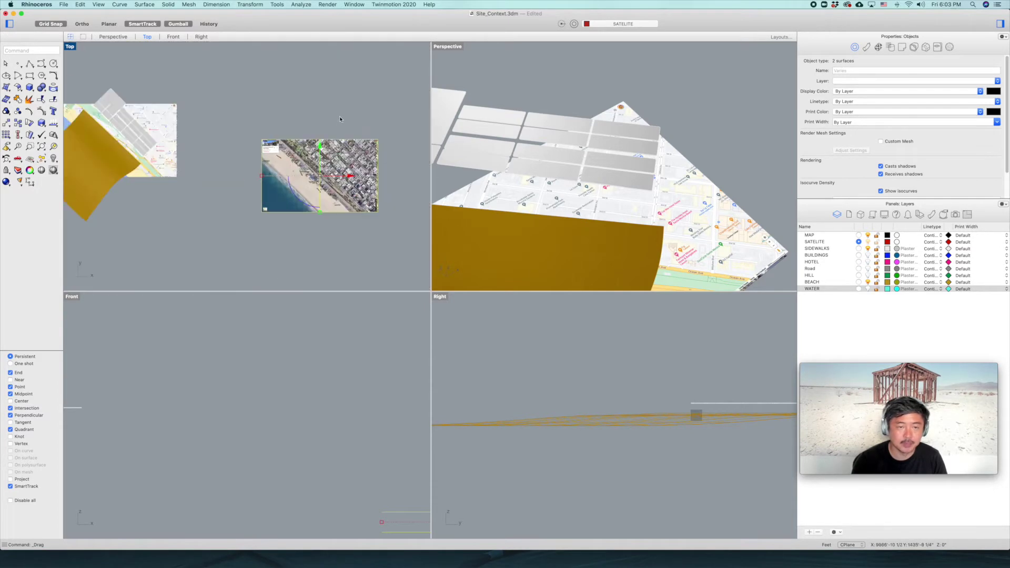
pyautogui.click(340, 117)
pyautogui.moveTo(324, 142); pyautogui.dragTo(281, 192)
pyautogui.click(385, 148)
pyautogui.click(340, 167)
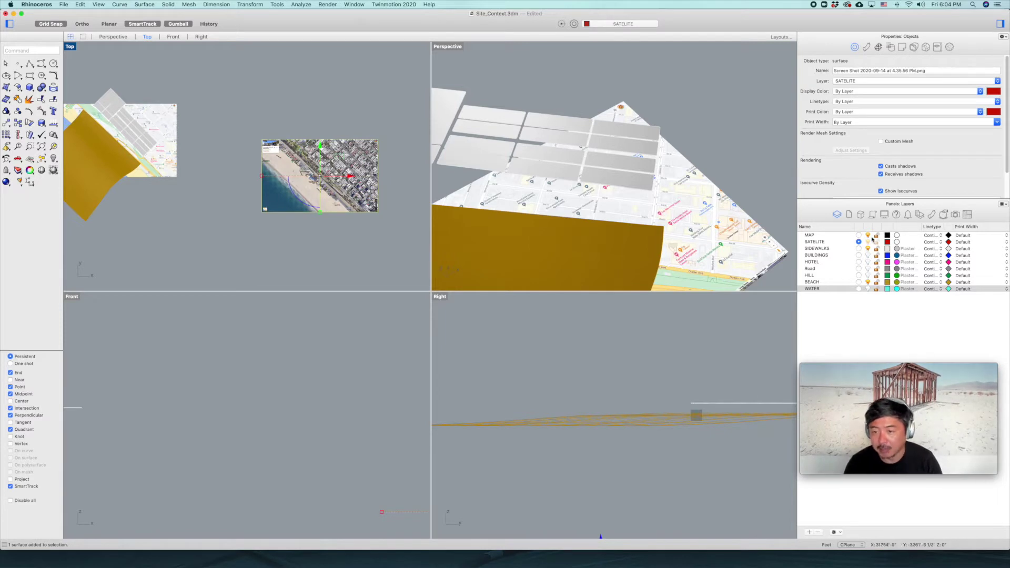
# - Make MAP the current layer and turn off SATELITE, undoing an accidental move of the plane
pyautogui.click(868, 236)
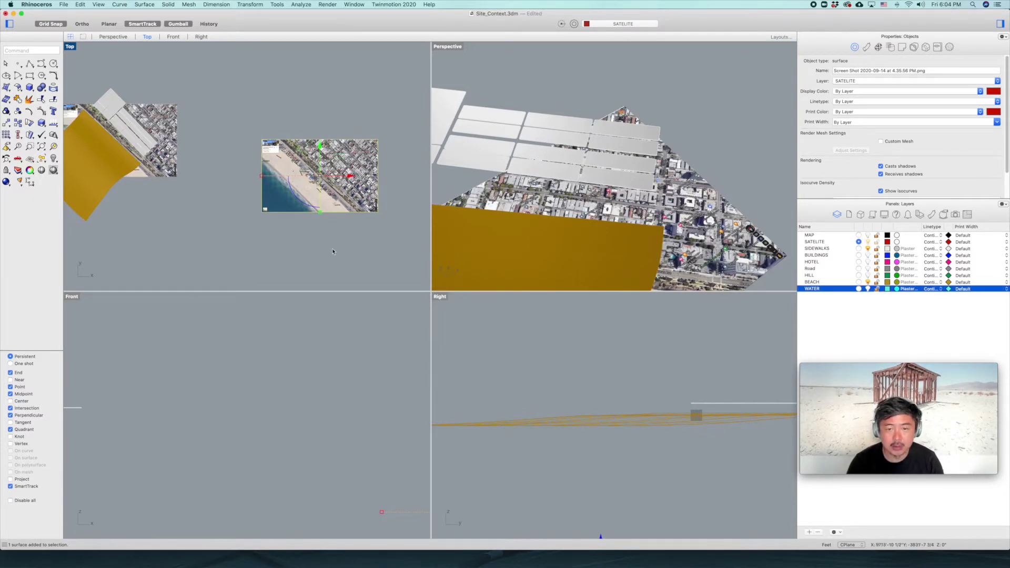
pyautogui.moveTo(332, 199); pyautogui.dragTo(319, 251)
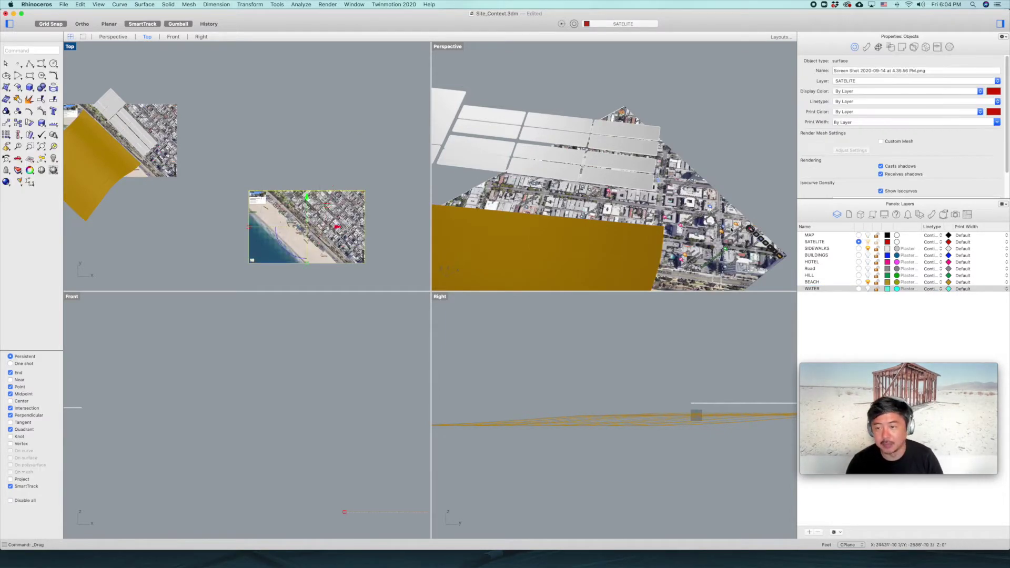
pyautogui.press('super+z')
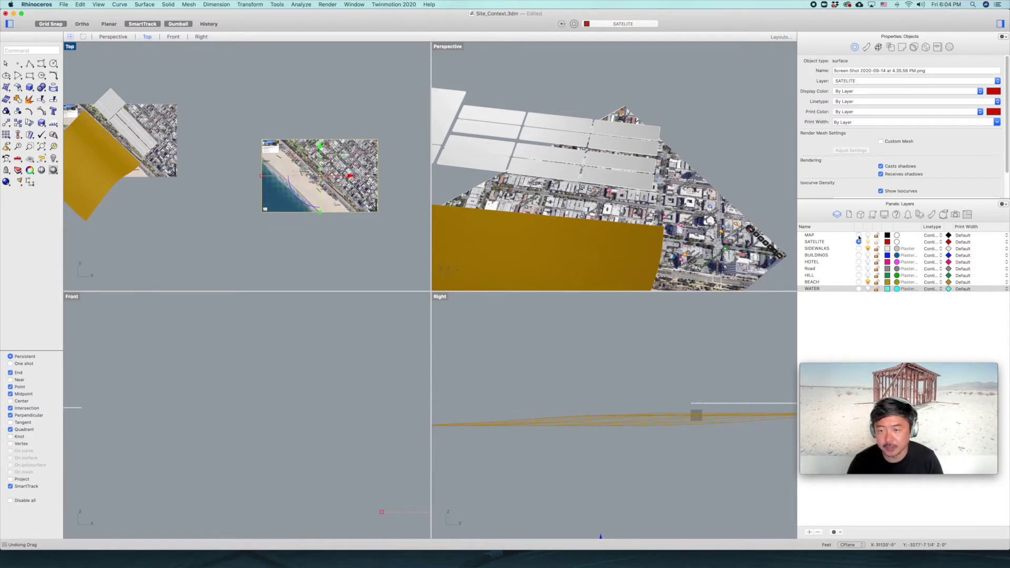
pyautogui.click(858, 235)
pyautogui.click(867, 242)
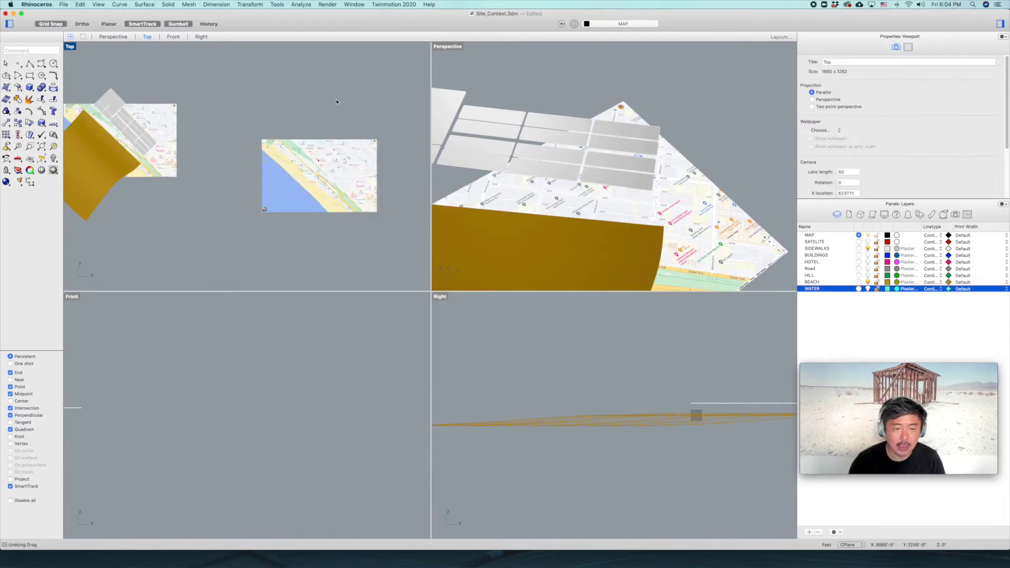
# - Maximize the Top viewport over the Ocean Ave blocks, cancelling a started rectangle
pyautogui.scroll(10, 331, 182)
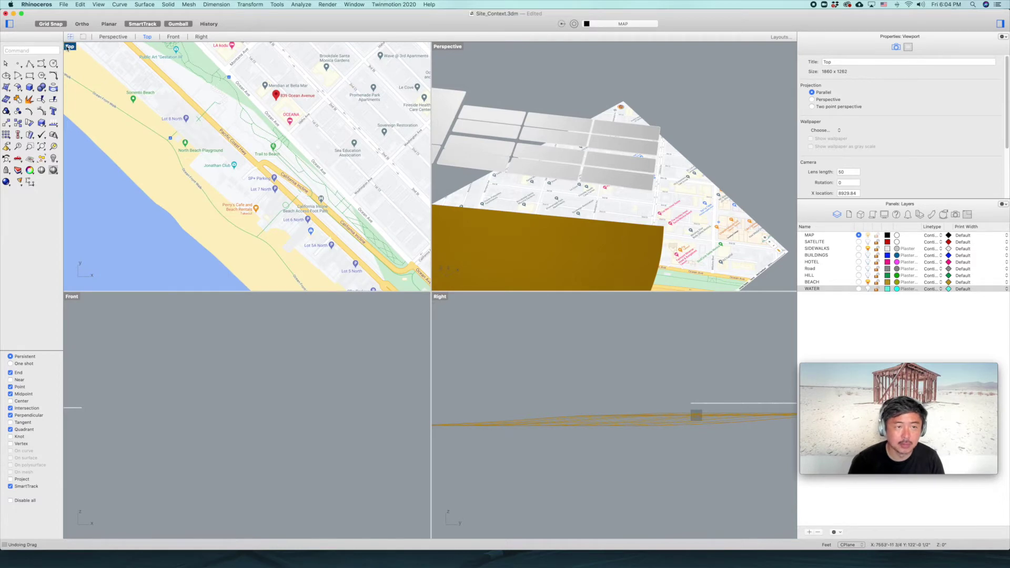
pyautogui.doubleClick(69, 46)
pyautogui.scroll(10, 408, 190)
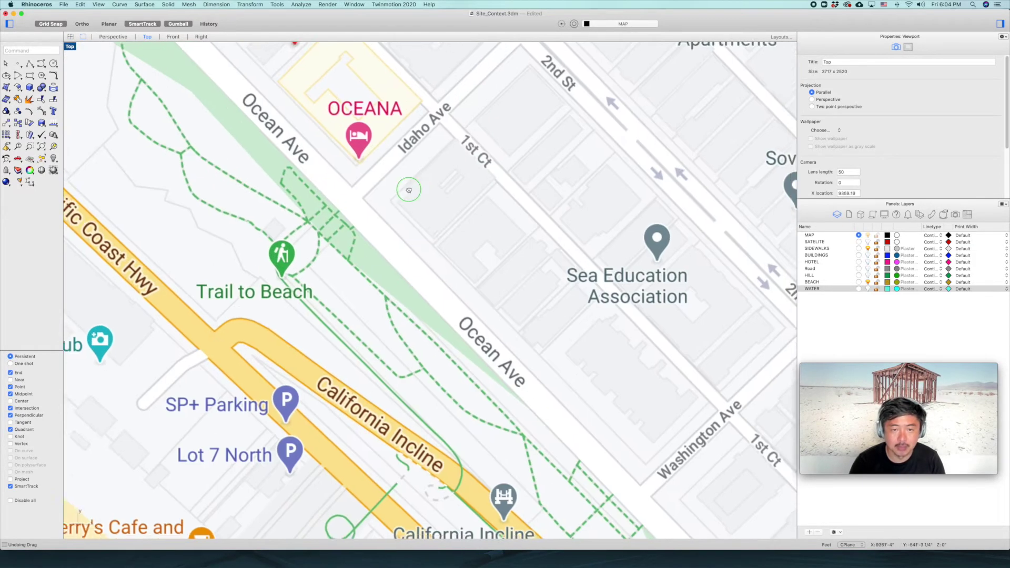
pyautogui.moveTo(408, 190); pyautogui.dragTo(368, 183, button='right')
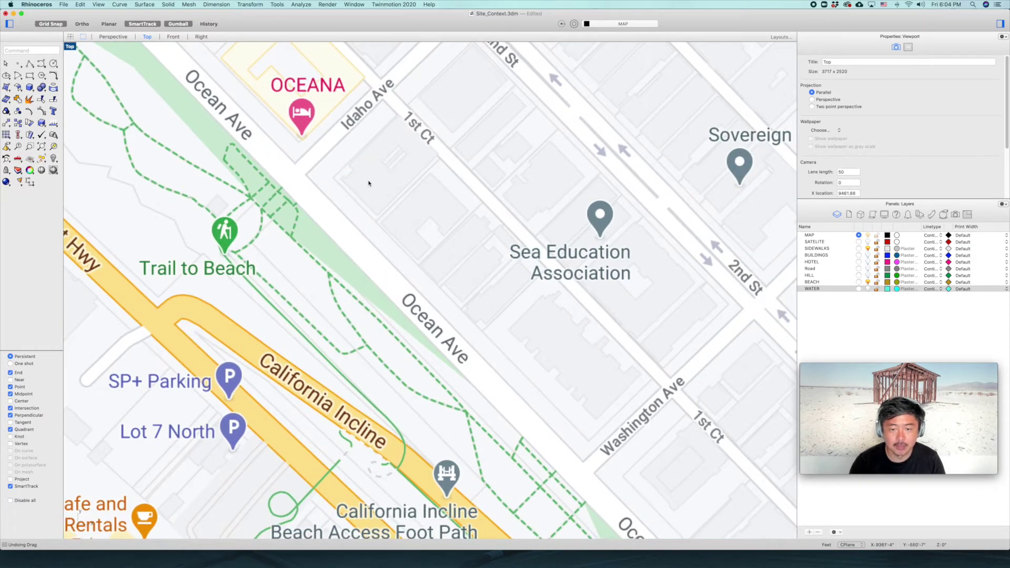
pyautogui.click(29, 75)
pyautogui.click(307, 174)
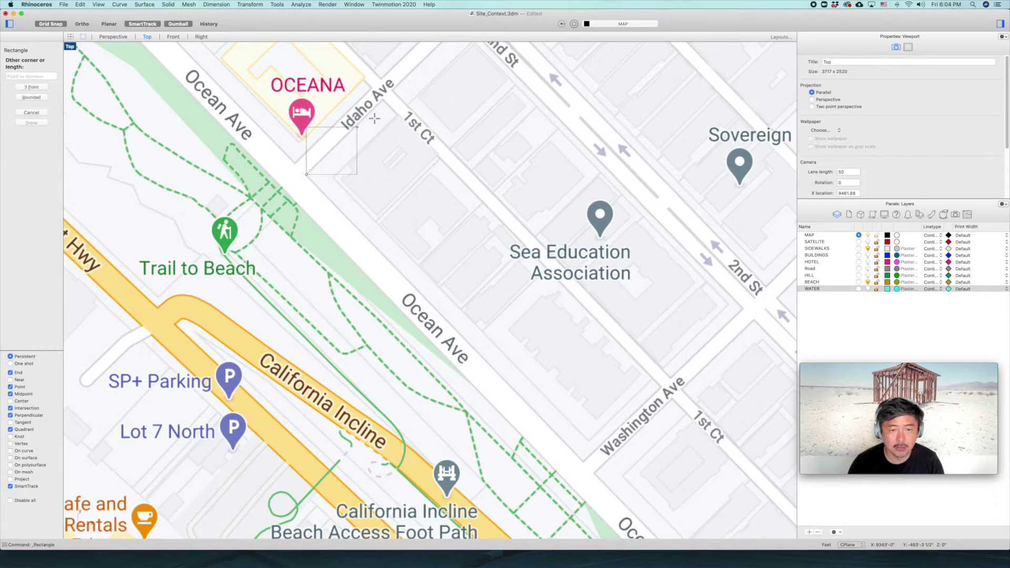
pyautogui.press('Escape')
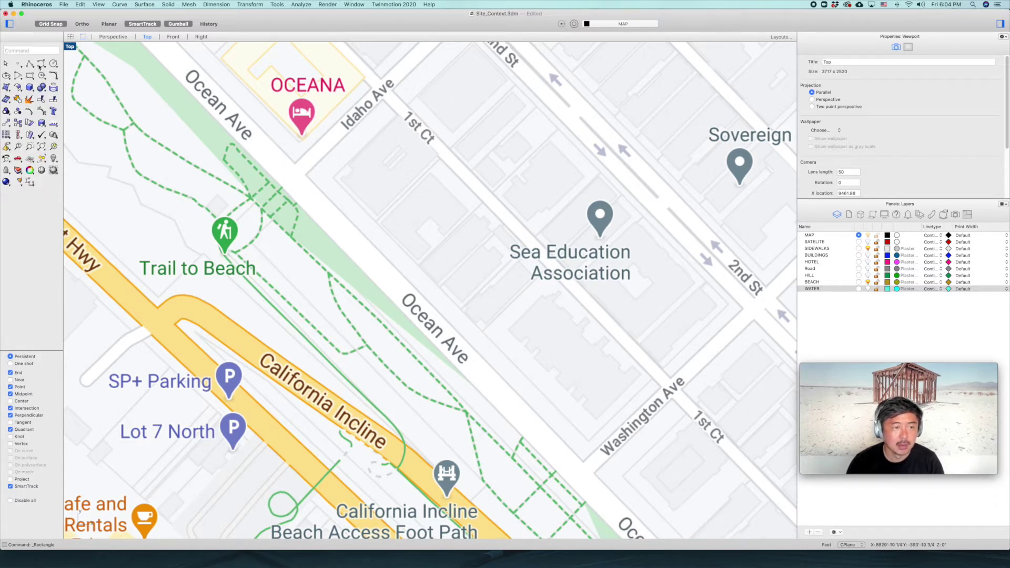
# - Trace a closed polyline around the Ocean Ave block from Idaho Ave to Washington Ave
pyautogui.click(30, 63)
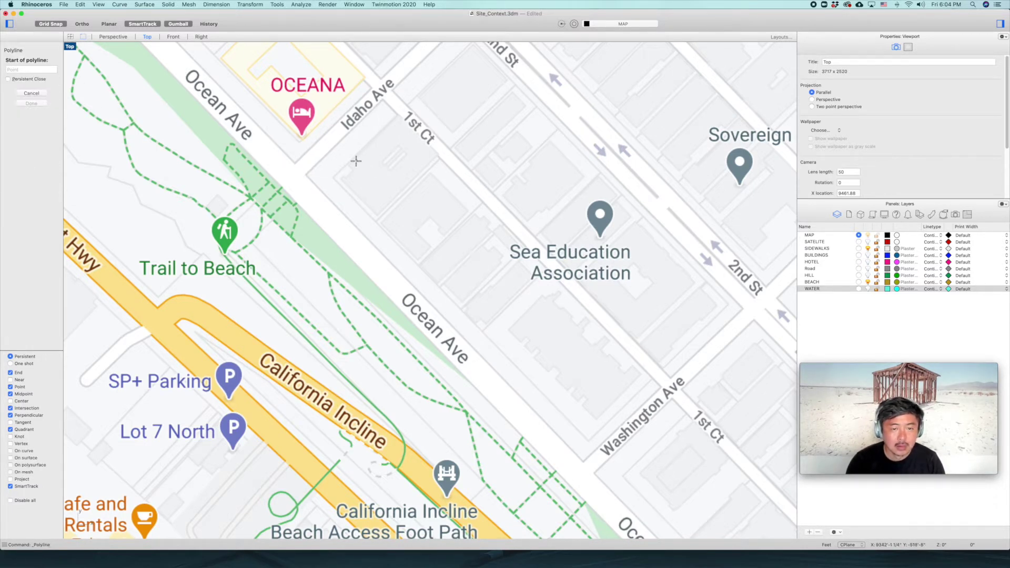
pyautogui.click(306, 174)
pyautogui.click(383, 100)
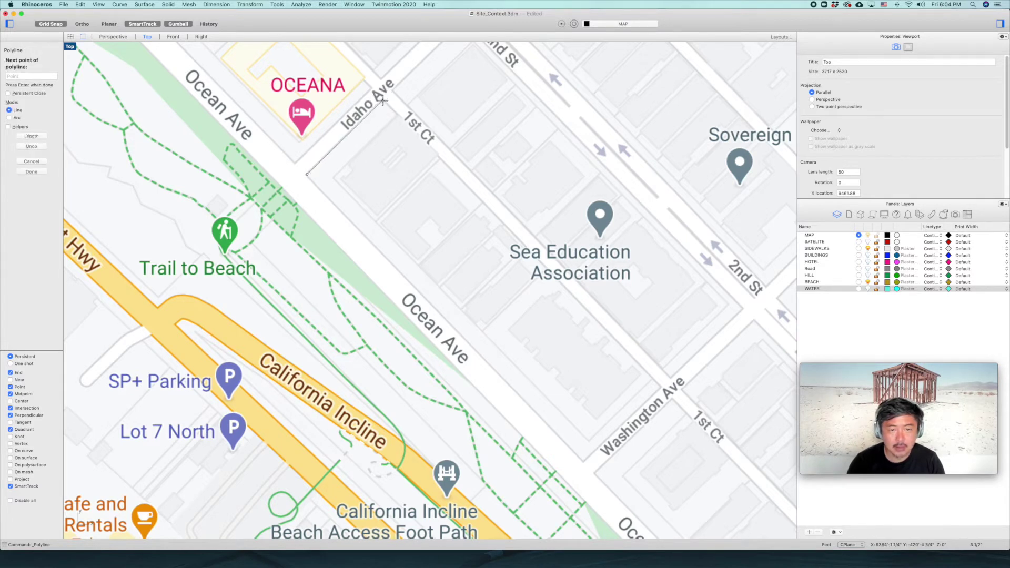
pyautogui.moveTo(661, 350); pyautogui.dragTo(609, 299, button='right')
pyautogui.click(610, 336)
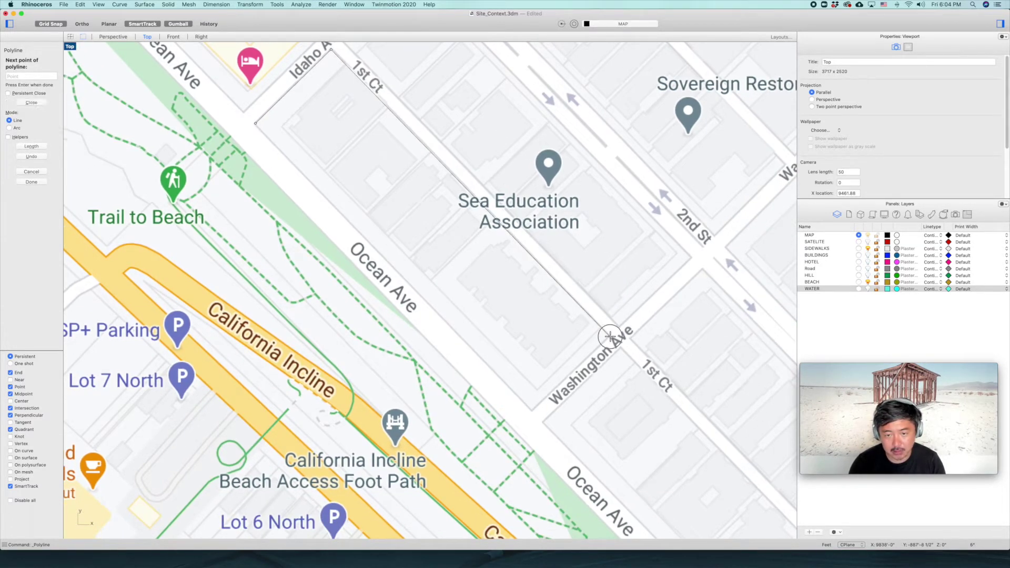
pyautogui.click(531, 407)
pyautogui.click(256, 123)
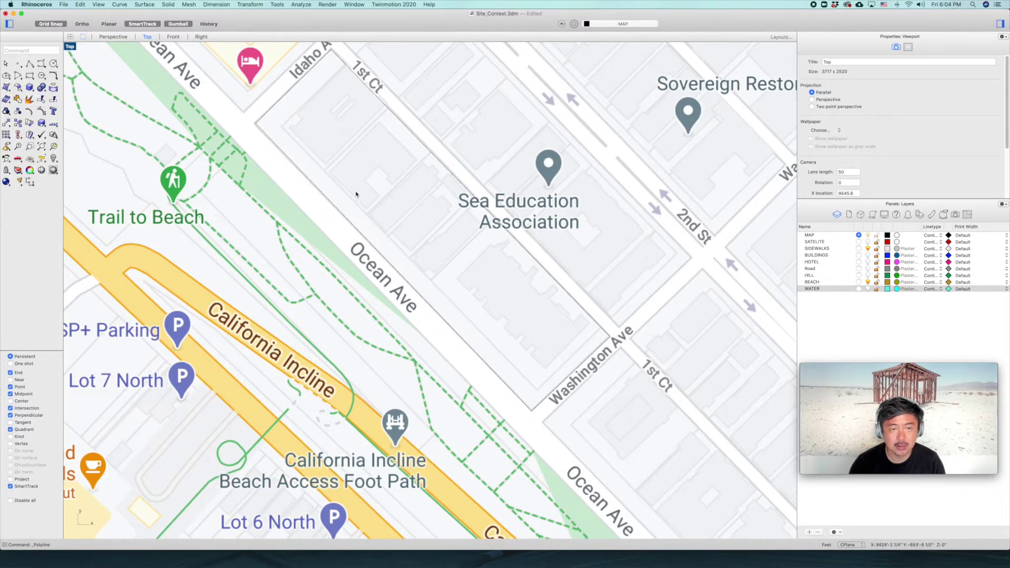
pyautogui.scroll(-5, 355, 195)
pyautogui.scroll(3, 348, 189)
# - Trace a second closed polyline from Idaho Ave to Montana Ave and restore four viewports
pyautogui.press('Return')
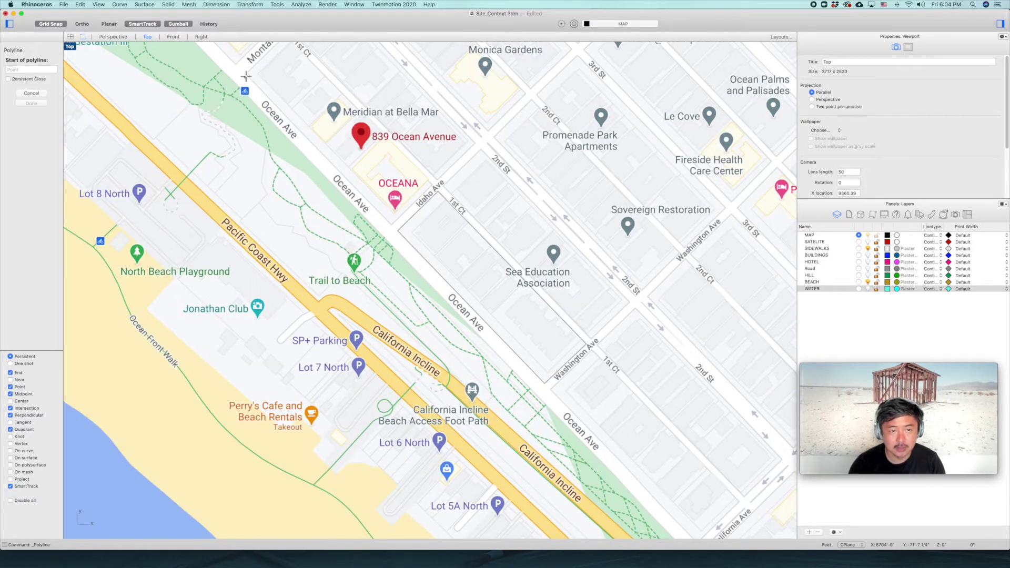
pyautogui.click(247, 75)
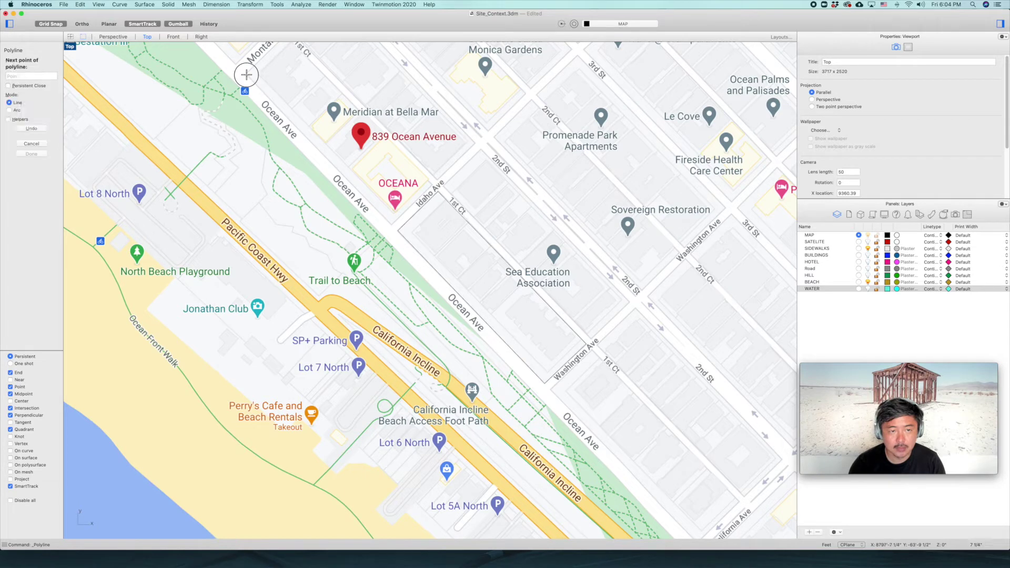
pyautogui.click(391, 225)
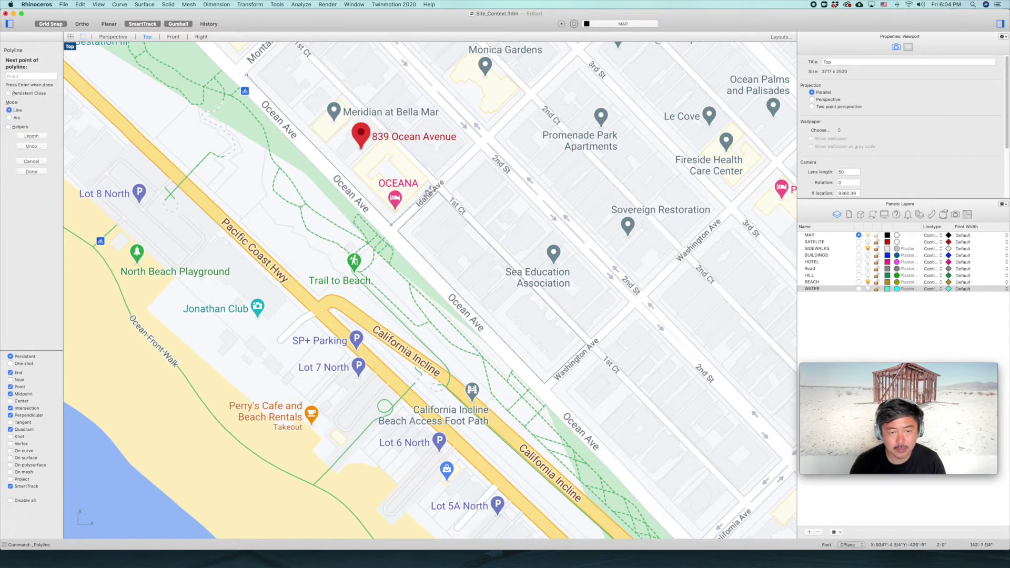
pyautogui.click(432, 184)
pyautogui.scroll(5, 334, 92)
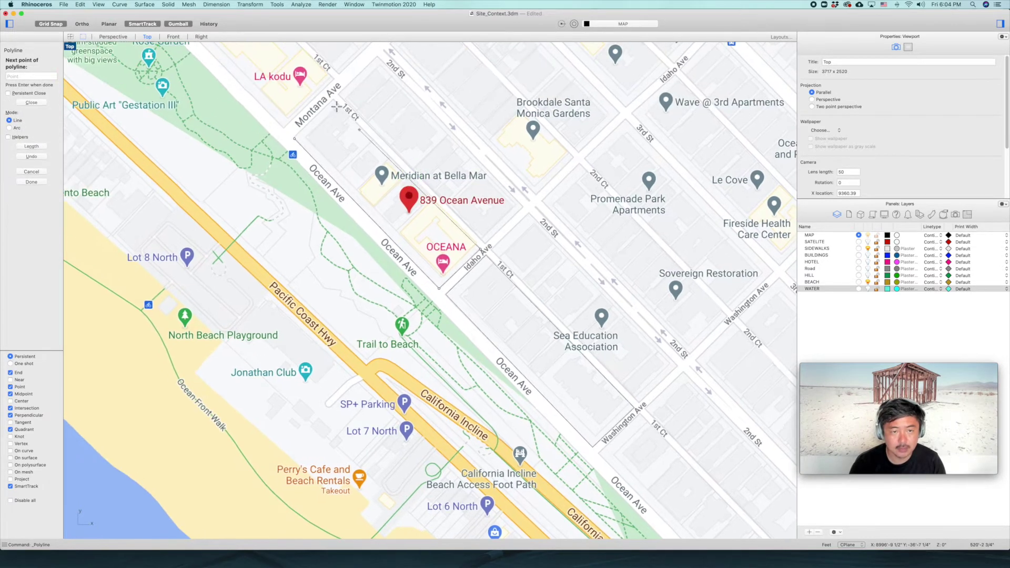
pyautogui.click(334, 92)
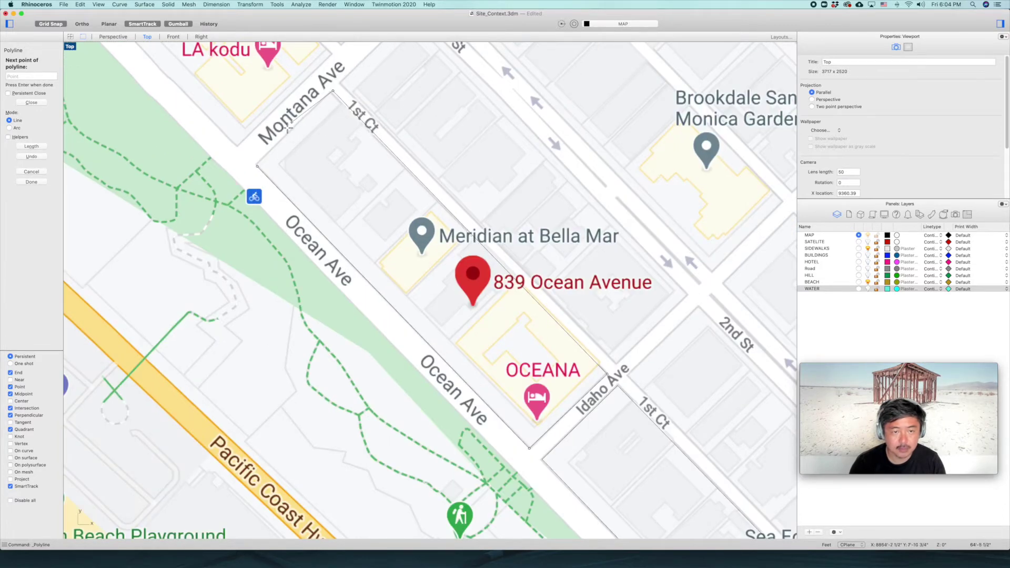
pyautogui.click(256, 165)
pyautogui.scroll(-5, 406, 216)
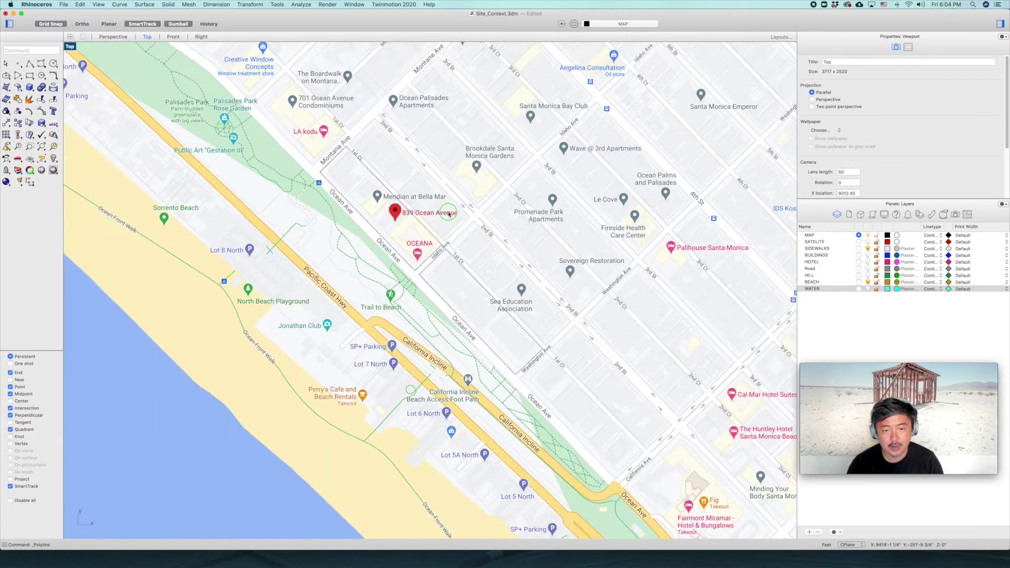
pyautogui.doubleClick(70, 47)
pyautogui.scroll(-5, 338, 182)
# - Turn SATELITE back on and window-select the map, satellite plane and block outlines
pyautogui.moveTo(338, 183); pyautogui.dragTo(329, 168, button='right')
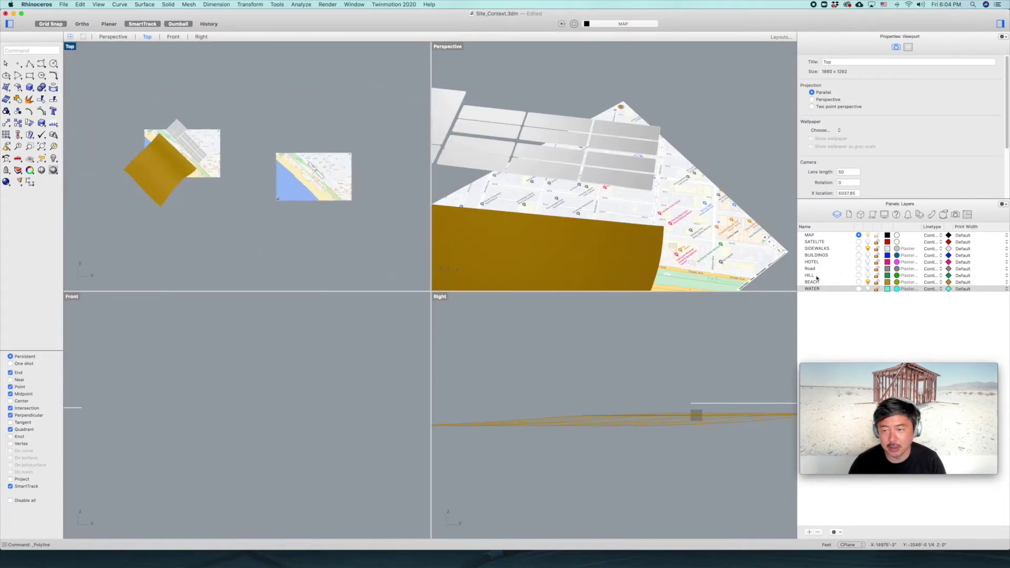
pyautogui.click(868, 242)
pyautogui.moveTo(367, 147); pyautogui.dragTo(240, 231)
pyautogui.scroll(15, 330, 187)
pyautogui.scroll(8, 300, 163)
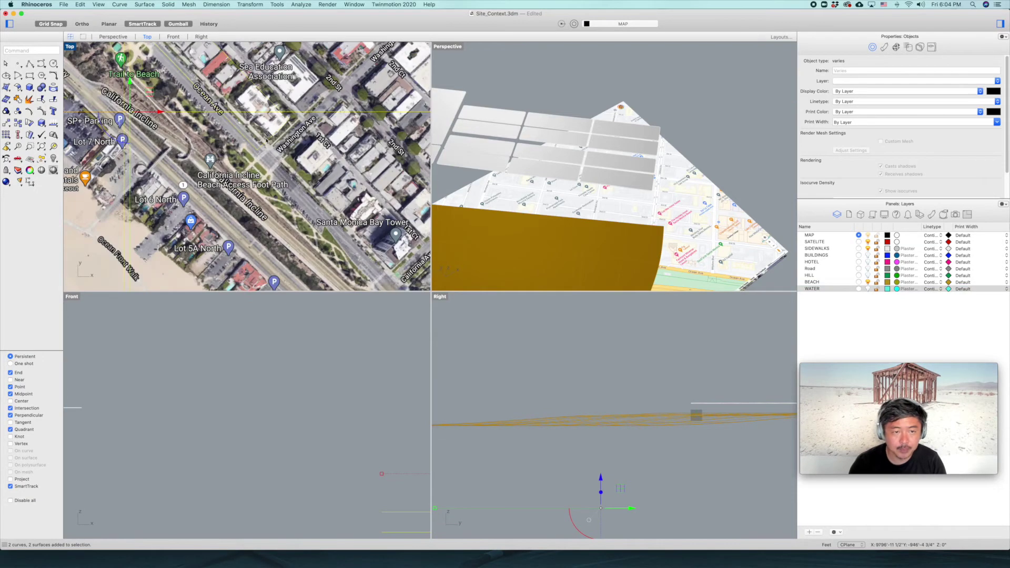
# - Rotate the selection about 45.8° so Ocean Ave runs horizontally, then hide SATELITE
pyautogui.write('rot')
pyautogui.press('Return')
pyautogui.scroll(-6, 289, 147)
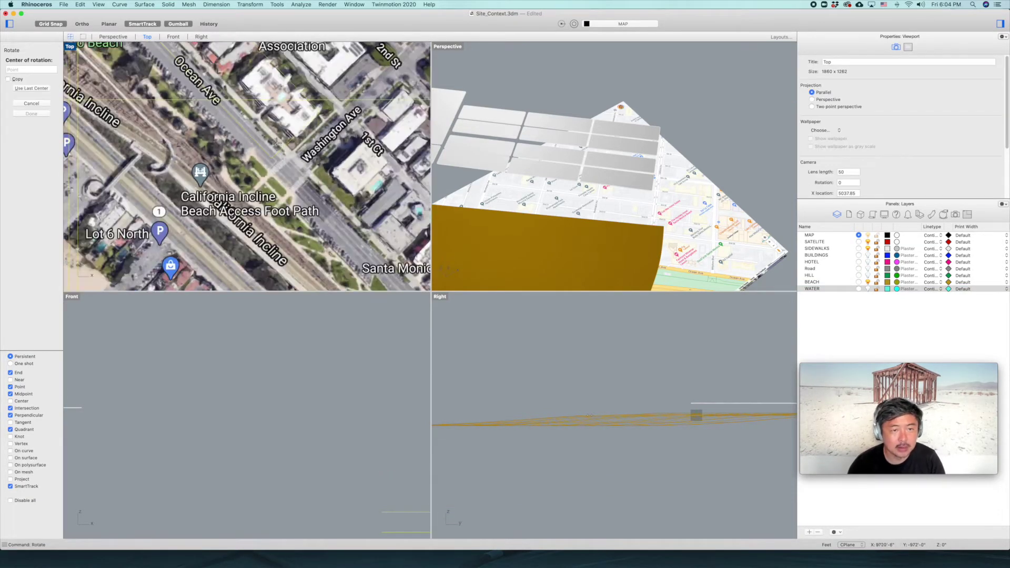
pyautogui.moveTo(278, 142); pyautogui.dragTo(302, 177, button='right')
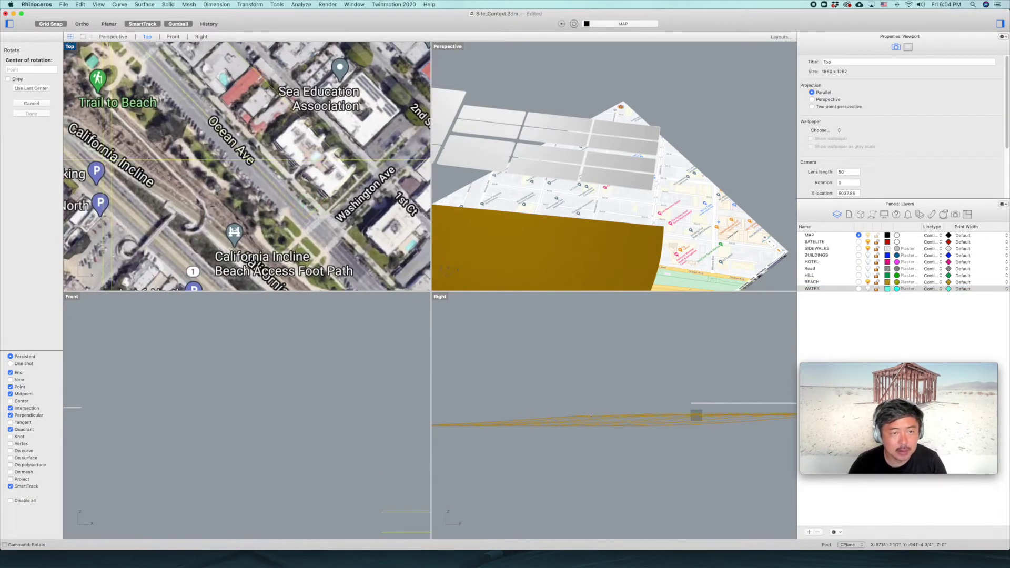
pyautogui.click(157, 48)
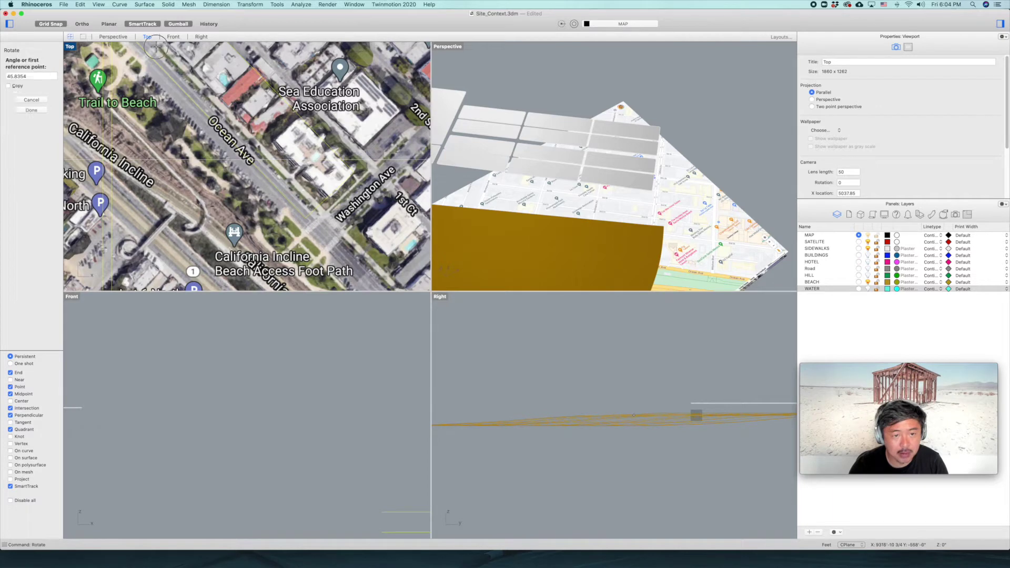
pyautogui.click(320, 214)
pyautogui.scroll(-6, 319, 215)
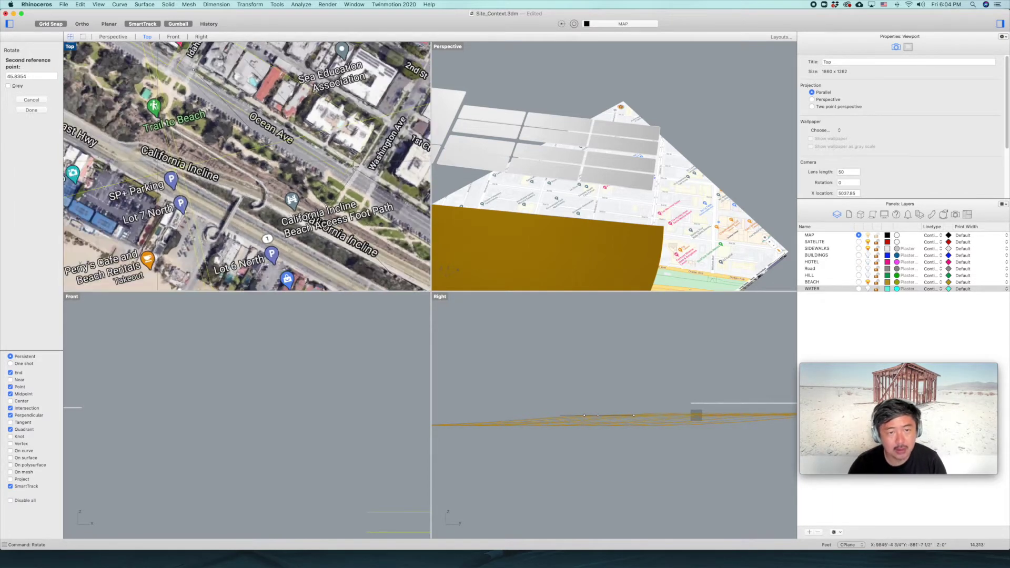
pyautogui.press('Escape')
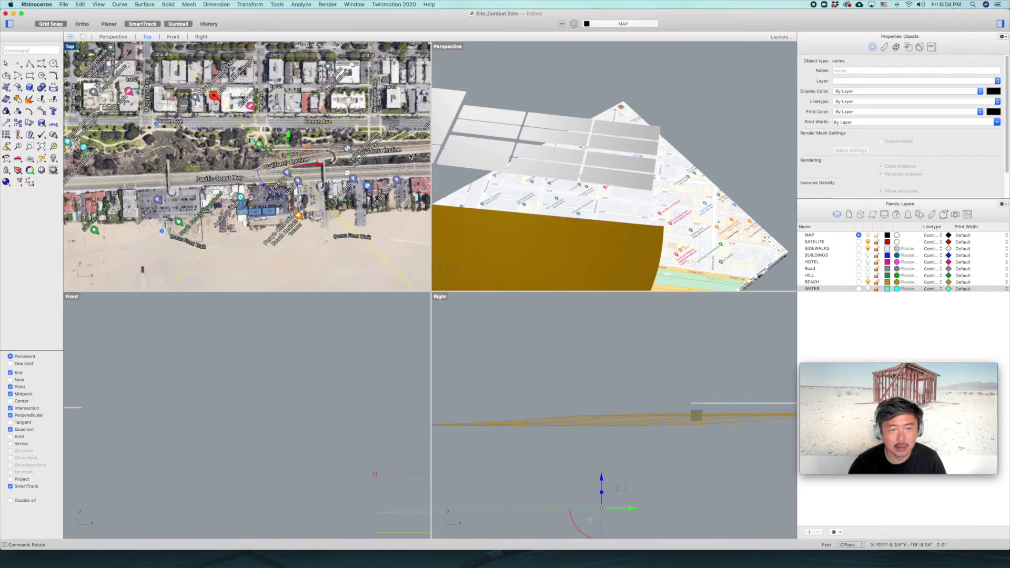
pyautogui.click(868, 242)
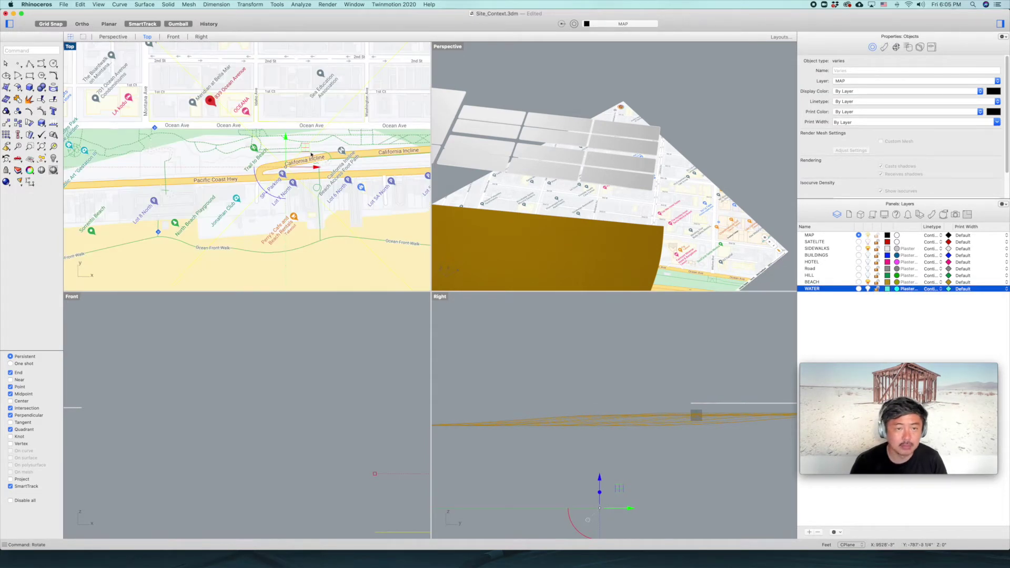
# - Draw rectangle footprints over the 2nd St–1st Ct blocks, including one starting at Idaho Ave
pyautogui.click(347, 113)
pyautogui.scroll(3, 347, 116)
pyautogui.click(29, 75)
pyautogui.scroll(4, 145, 126)
pyautogui.click(147, 92)
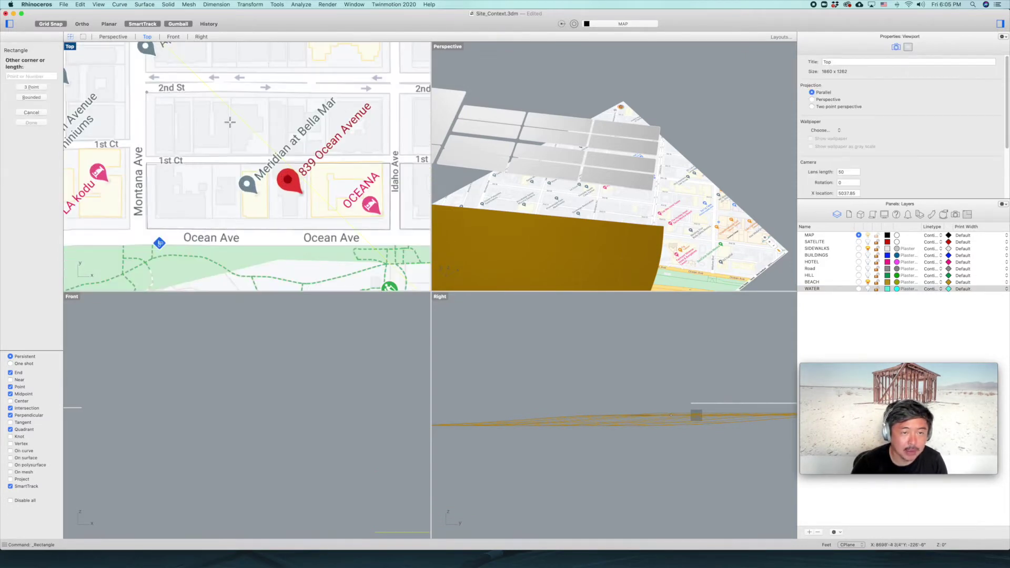
pyautogui.click(390, 155)
pyautogui.moveTo(377, 156); pyautogui.dragTo(178, 159, button='right')
pyautogui.press('Return')
pyautogui.click(200, 93)
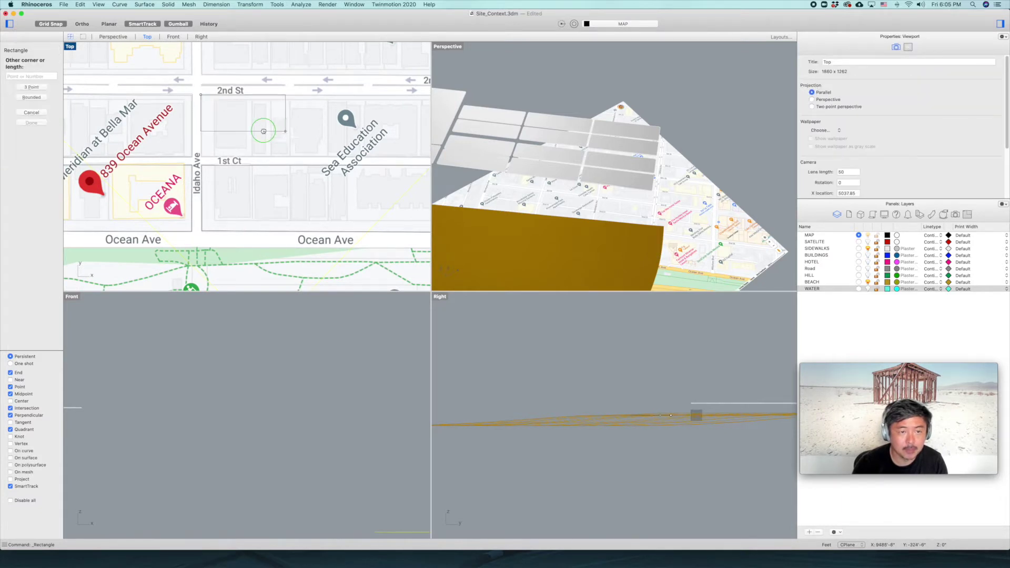
pyautogui.hscroll(5, 299, 146)
pyautogui.click(346, 150)
pyautogui.hscroll(5, 347, 150)
# - Draw the footprint from Washington Ave/2nd St to Washington Ave/1st Ct and select it
pyautogui.press('space')
pyautogui.click(290, 82)
pyautogui.hscroll(10, 372, 122)
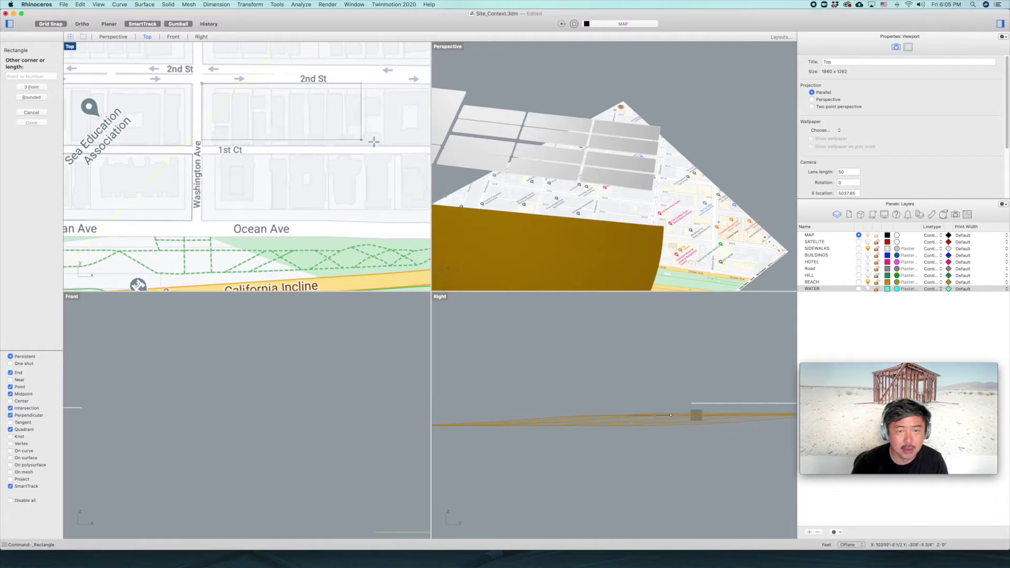
pyautogui.scroll(-3, 388, 142)
pyautogui.hscroll(5, 375, 147)
pyautogui.click(376, 148)
pyautogui.click(363, 144)
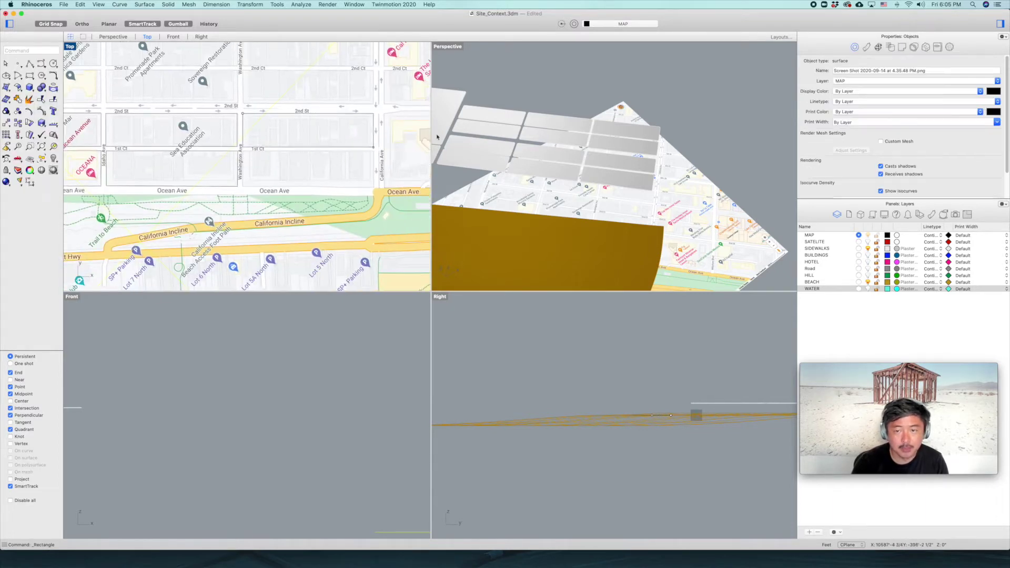
pyautogui.click(373, 147)
# - Zoom all views to the selected rectangle with ZSA and orbit Perspective onto the outlines
pyautogui.write('zsa')
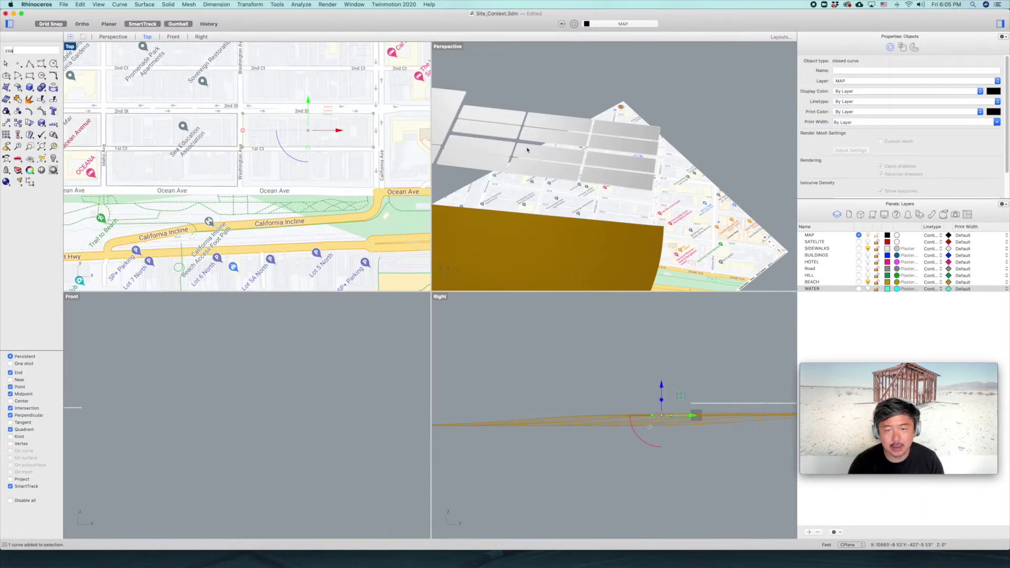
pyautogui.rightClick(696, 123)
pyautogui.click(654, 77)
pyautogui.moveTo(653, 76); pyautogui.dragTo(547, 126, button='right')
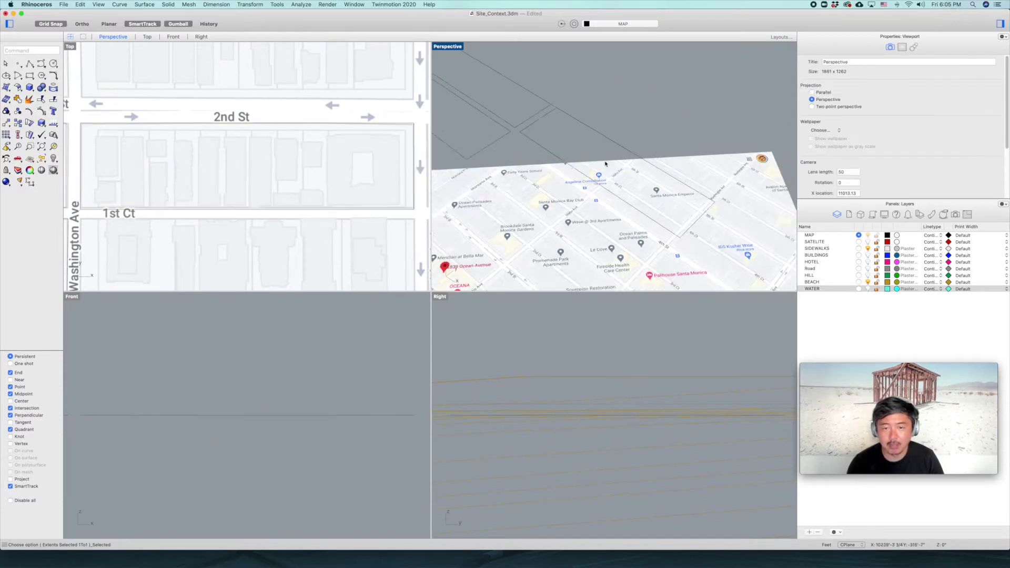
pyautogui.scroll(-5, 547, 126)
pyautogui.keyDown('shift'); pyautogui.moveTo(480, 109); pyautogui.dragTo(548, 159, button='right'); pyautogui.keyUp('shift')
pyautogui.scroll(5, 548, 159)
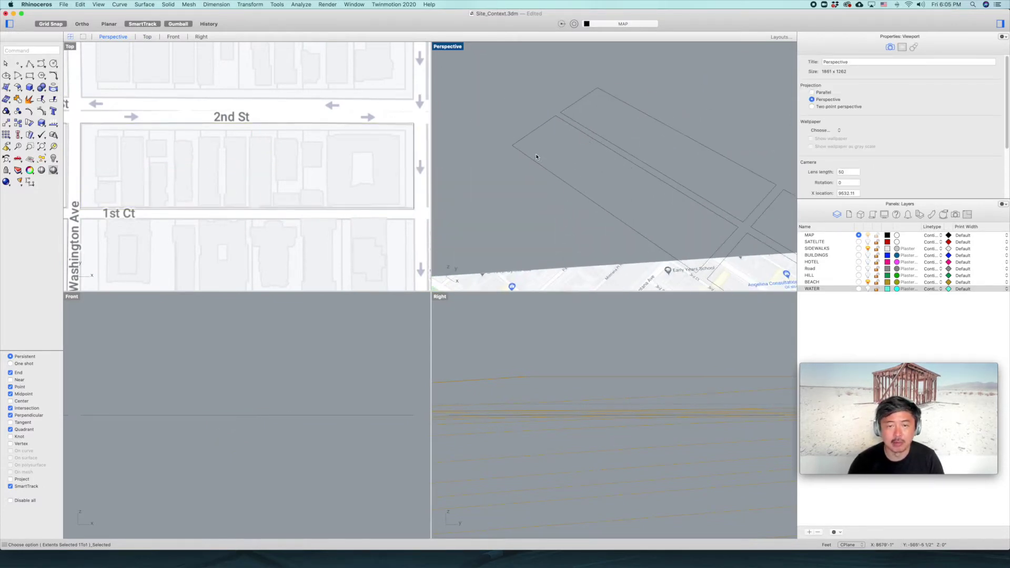
# - Fillet with a 15 ft radius, rounding corners on the left, lower and upper blocks
pyautogui.write('fil')
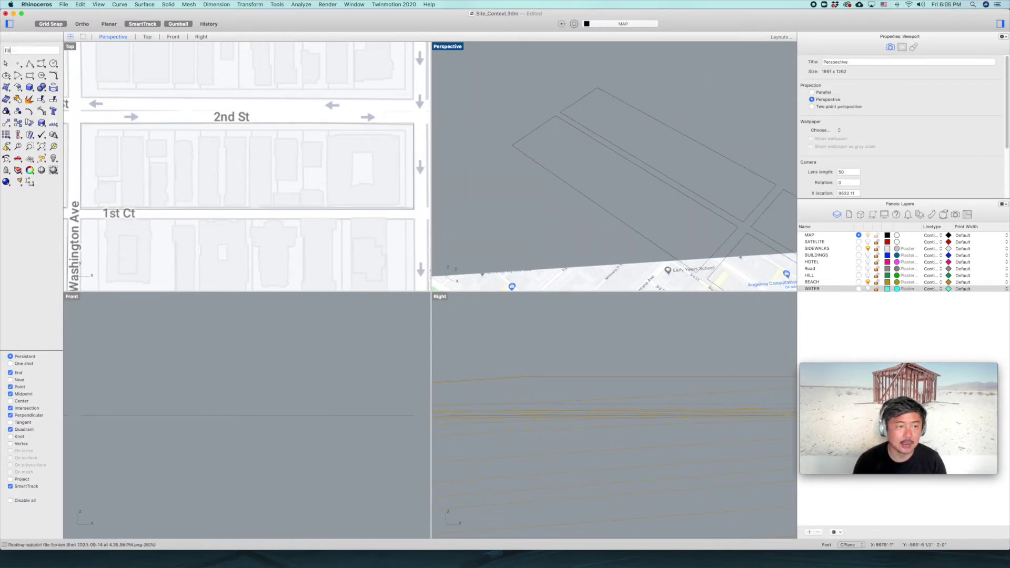
pyautogui.write('let')
pyautogui.press('Return')
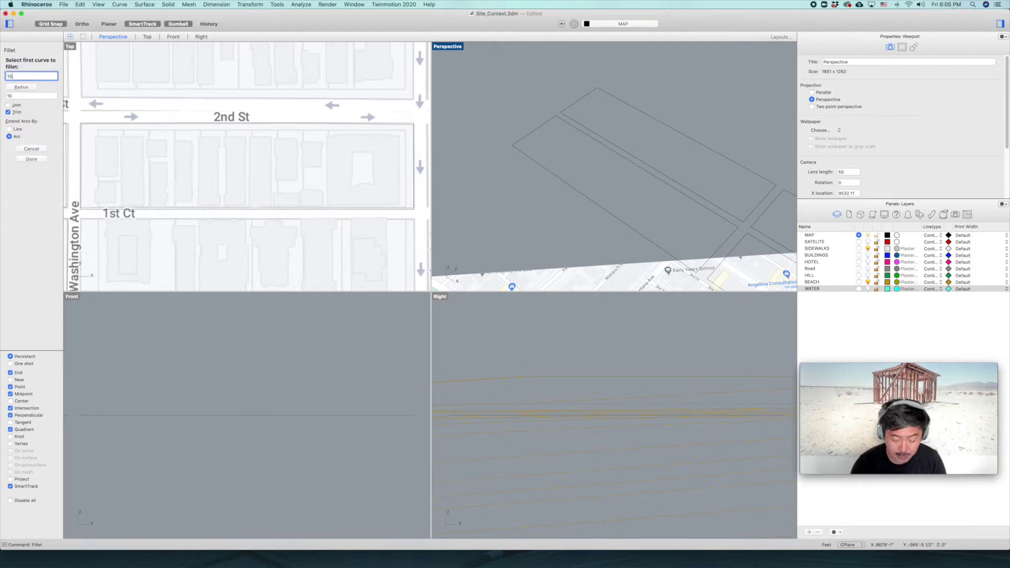
pyautogui.moveTo(12, 77)
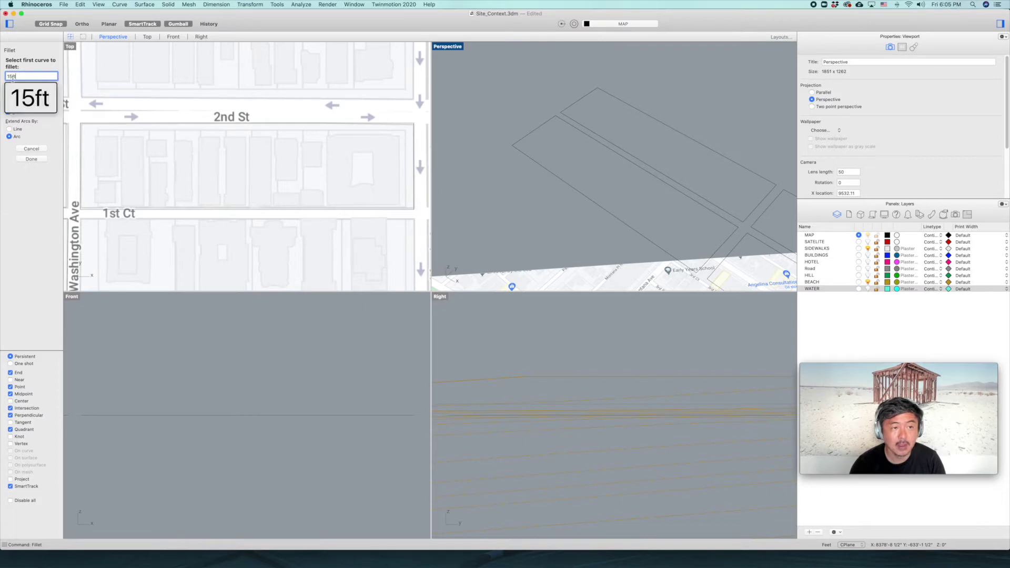
pyautogui.press('Return')
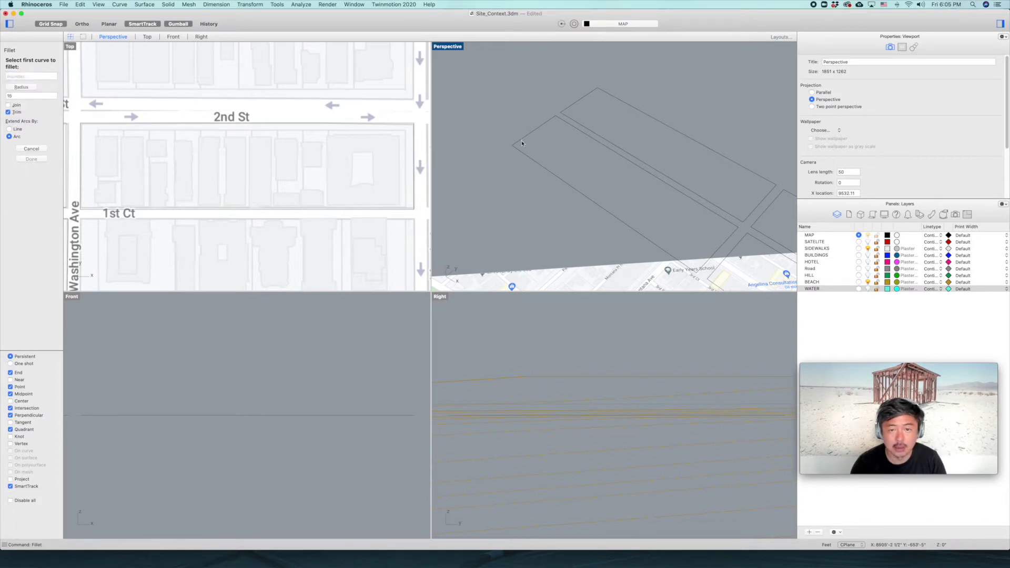
pyautogui.click(519, 139)
pyautogui.click(518, 148)
pyautogui.press('Return')
pyautogui.click(549, 120)
pyautogui.click(561, 119)
pyautogui.press('Return')
pyautogui.click(563, 110)
pyautogui.click(567, 118)
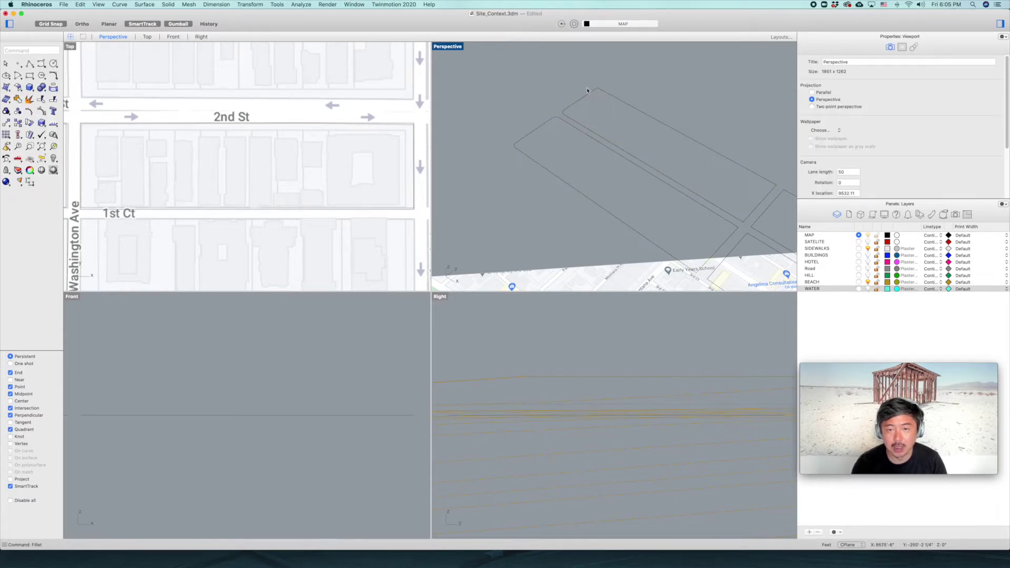
# - Restart Fillet and round a corner of the new rectangle outline
pyautogui.press('Escape')
pyautogui.press('Return')
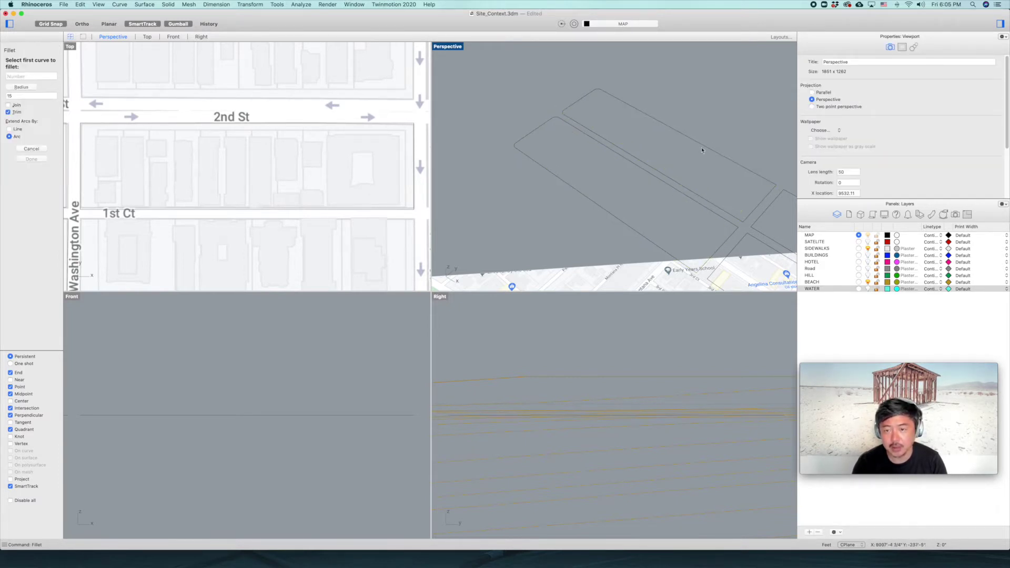
pyautogui.press('Escape')
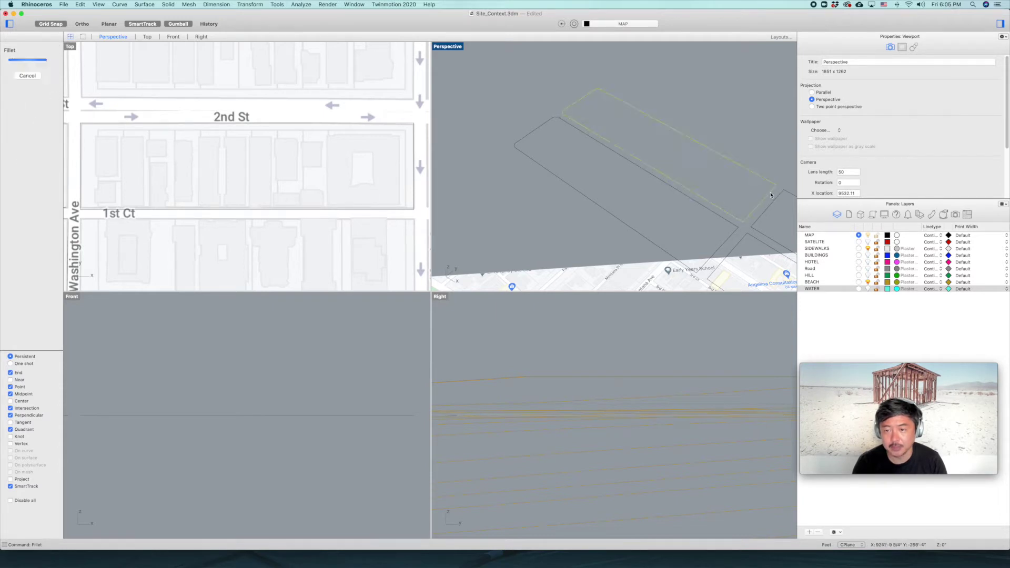
pyautogui.press('Return')
pyautogui.click(736, 227)
pyautogui.click(734, 234)
pyautogui.press('Return')
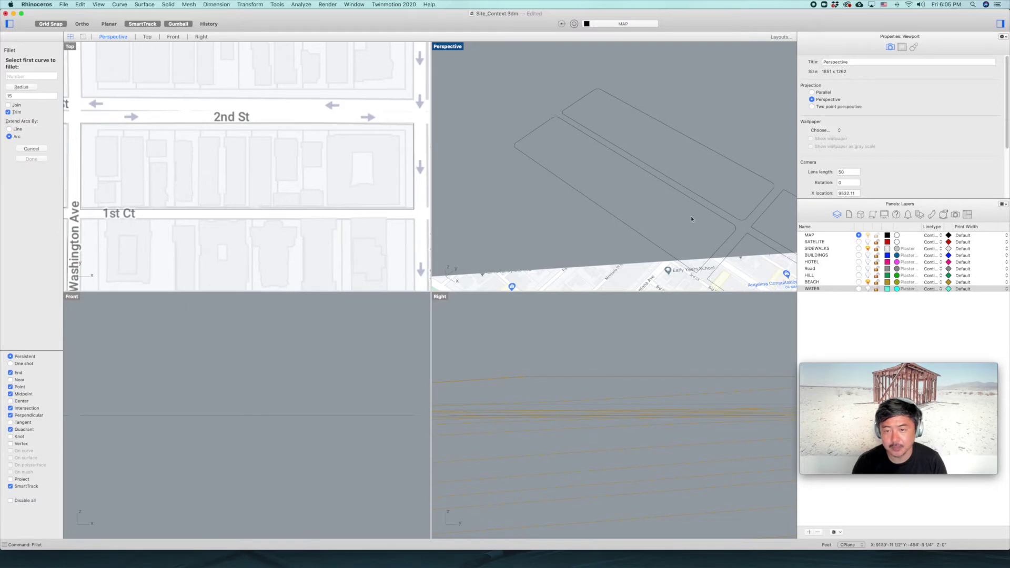
# - Orbit the Perspective view over both maps and window-select the building outlines
pyautogui.scroll(-3, 715, 226)
pyautogui.scroll(-10, 711, 224)
pyautogui.moveTo(528, 163); pyautogui.dragTo(597, 184, button='right')
pyautogui.scroll(5, 505, 178)
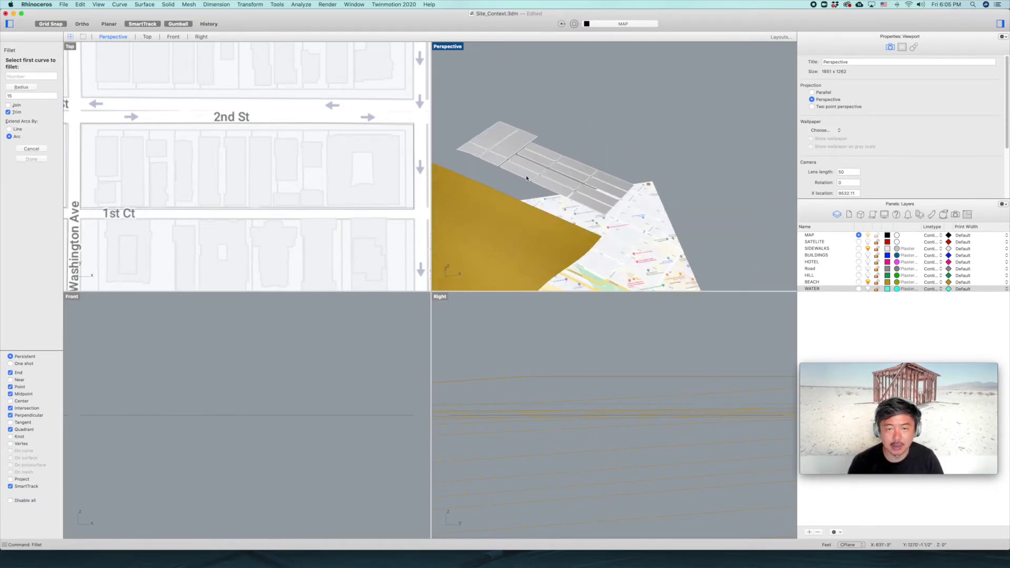
pyautogui.scroll(-8, 364, 184)
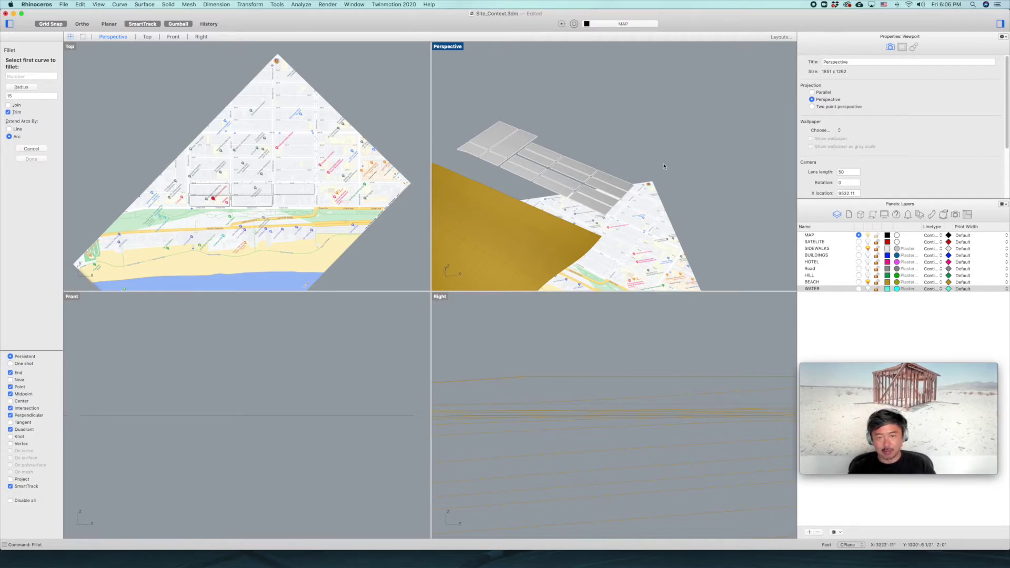
pyautogui.moveTo(709, 229); pyautogui.dragTo(634, 231, button='right')
pyautogui.scroll(-10, 734, 253)
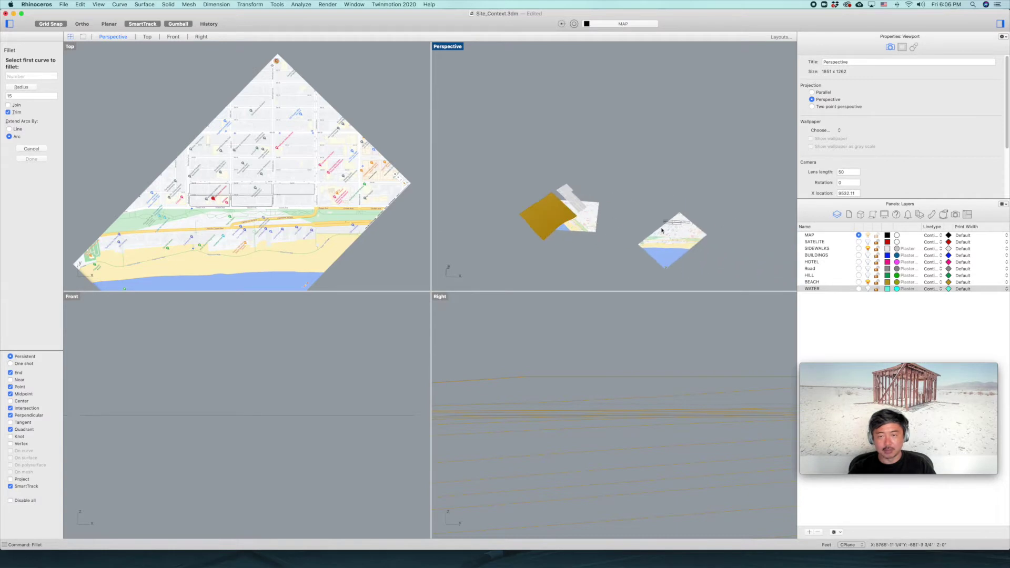
pyautogui.scroll(7, 684, 228)
pyautogui.moveTo(698, 236); pyautogui.dragTo(651, 176, button='right')
pyautogui.scroll(3, 610, 127)
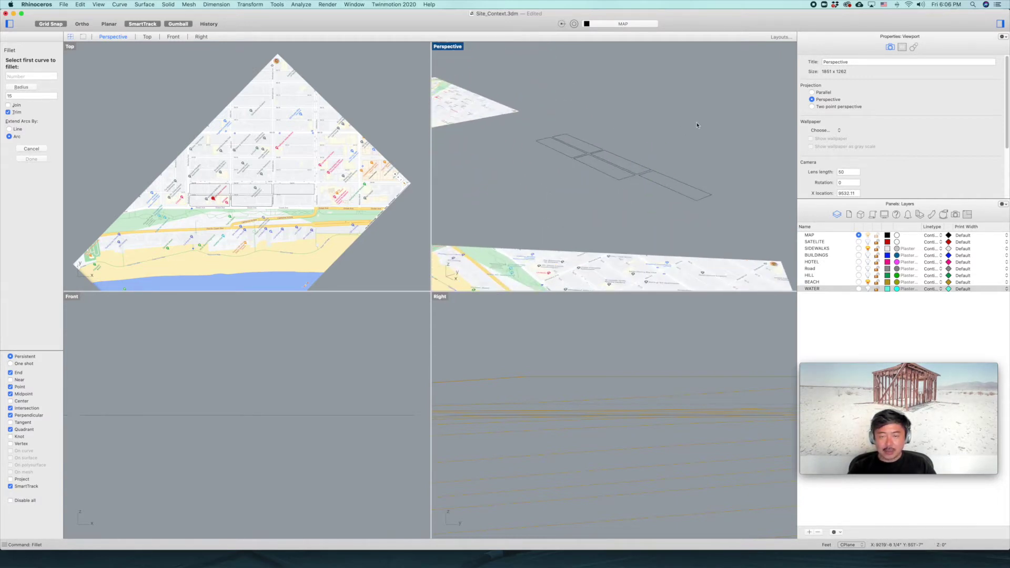
pyautogui.moveTo(695, 122); pyautogui.dragTo(545, 197)
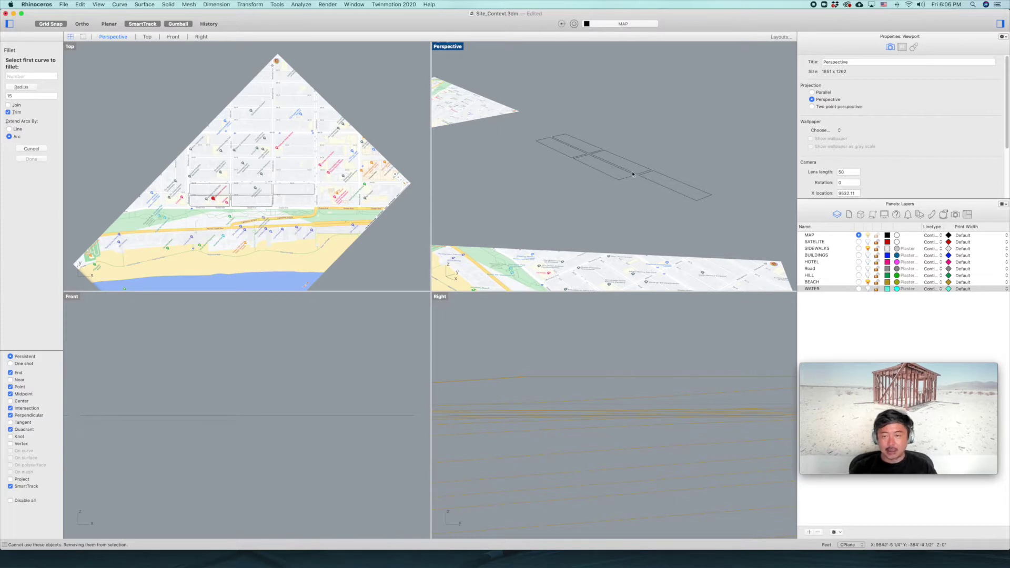
pyautogui.press('Escape')
# - Extrude the five selected outlines as solids, then undo the too-tall result
pyautogui.moveTo(670, 62); pyautogui.dragTo(556, 209)
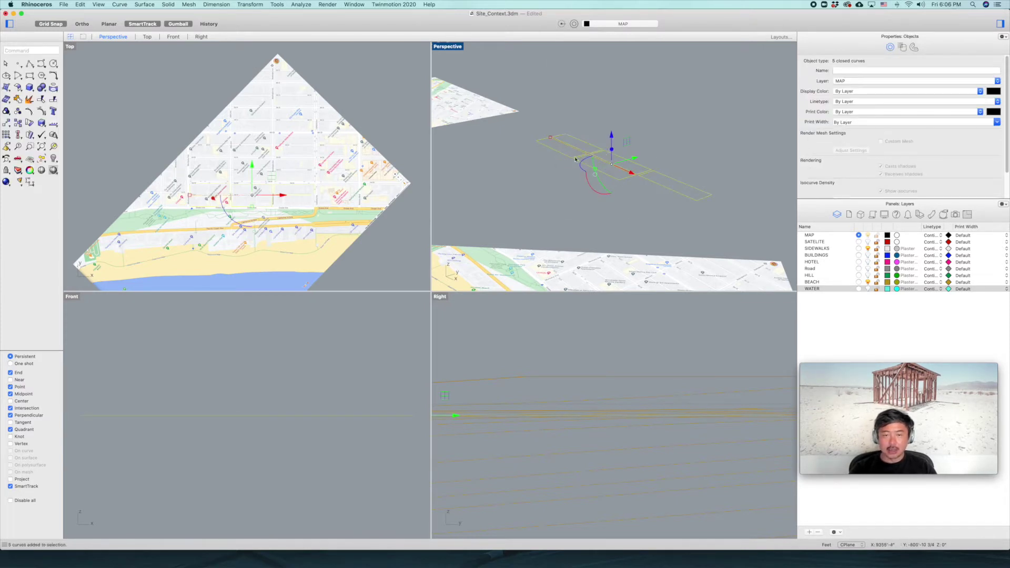
pyautogui.write('Ext')
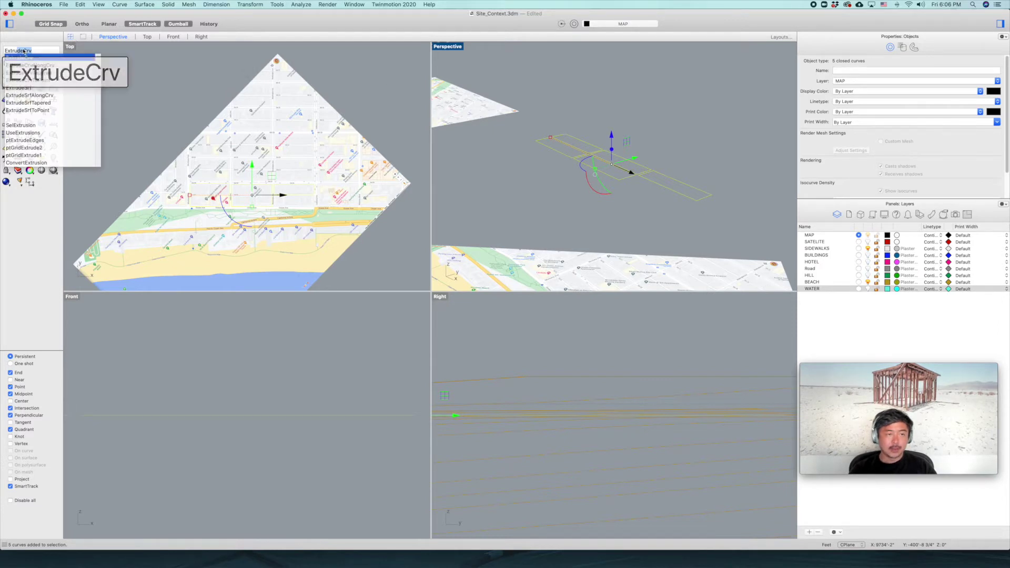
pyautogui.write('ru')
pyautogui.press('Return')
pyautogui.click(38, 77)
pyautogui.click(140, 85)
pyautogui.write('6')
pyautogui.press('Escape')
pyautogui.press('super+z')
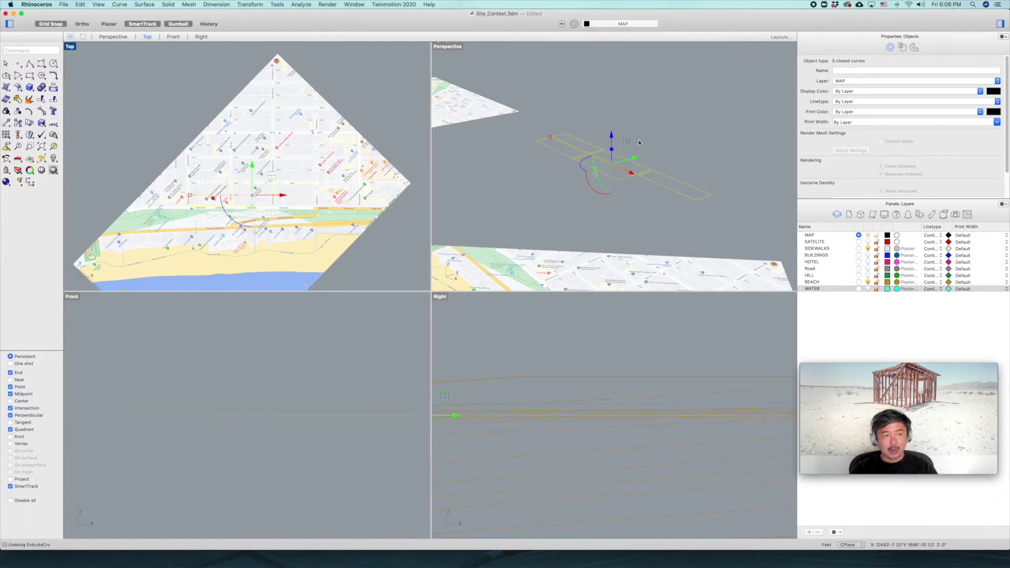
# - Extrude the outlines again as solid slabs 0.5 ft thick
pyautogui.write('E')
pyautogui.press('Return')
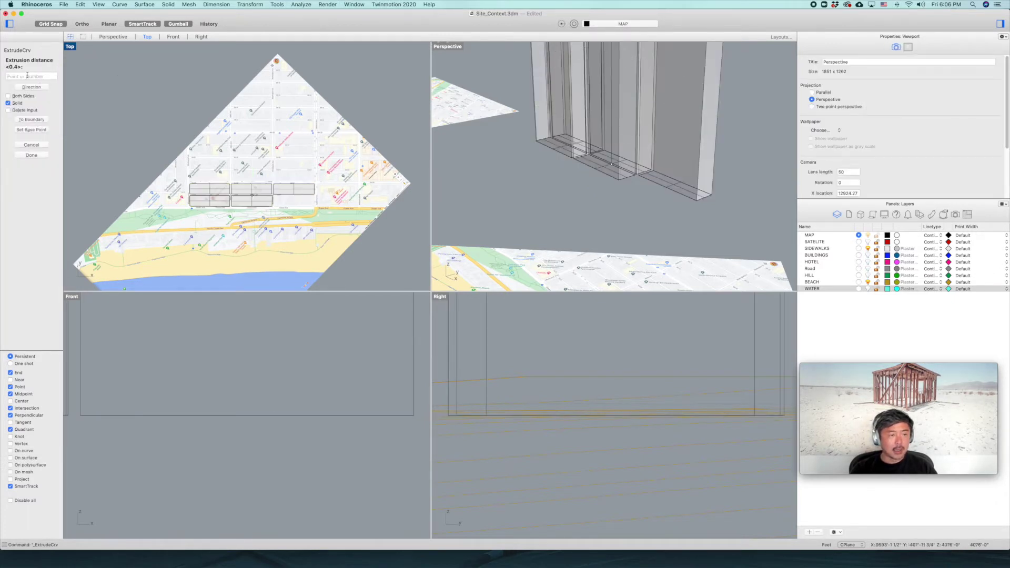
pyautogui.click(27, 76)
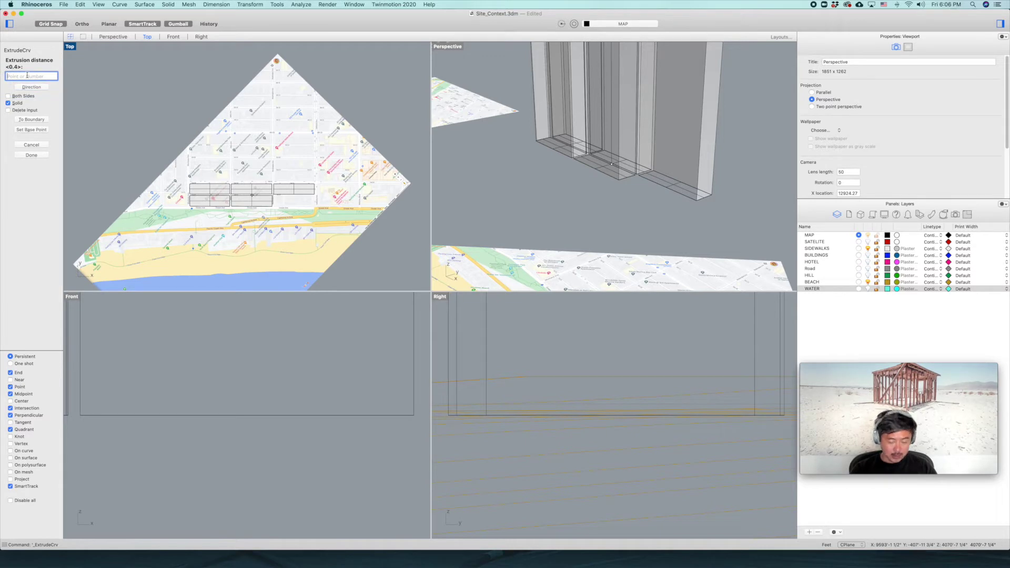
pyautogui.write('.5')
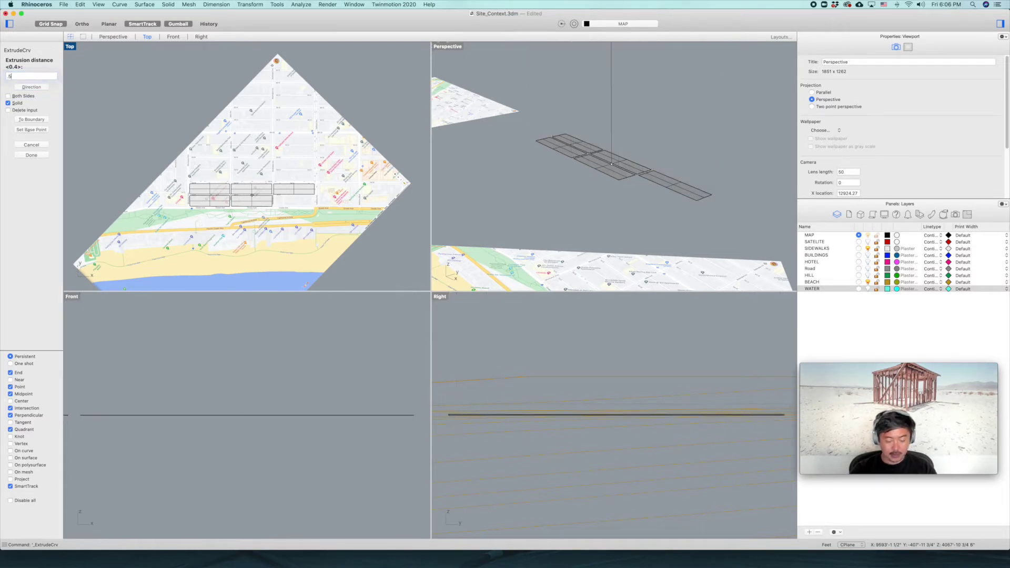
pyautogui.press('Return')
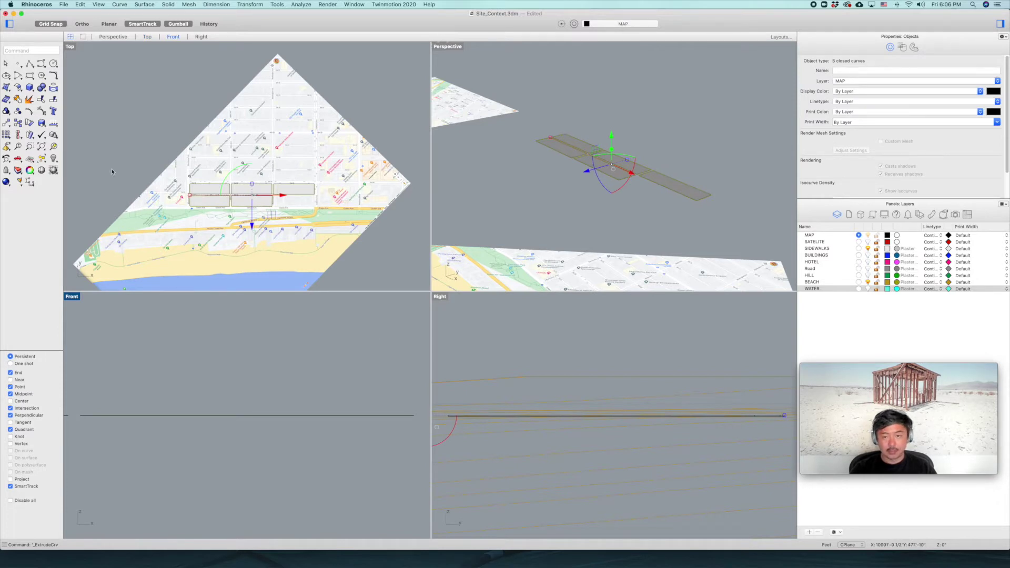
# - Inspect the slabs in Perspective and pan the Top view toward the water
pyautogui.click(617, 121)
pyautogui.moveTo(617, 121); pyautogui.dragTo(612, 165, button='right')
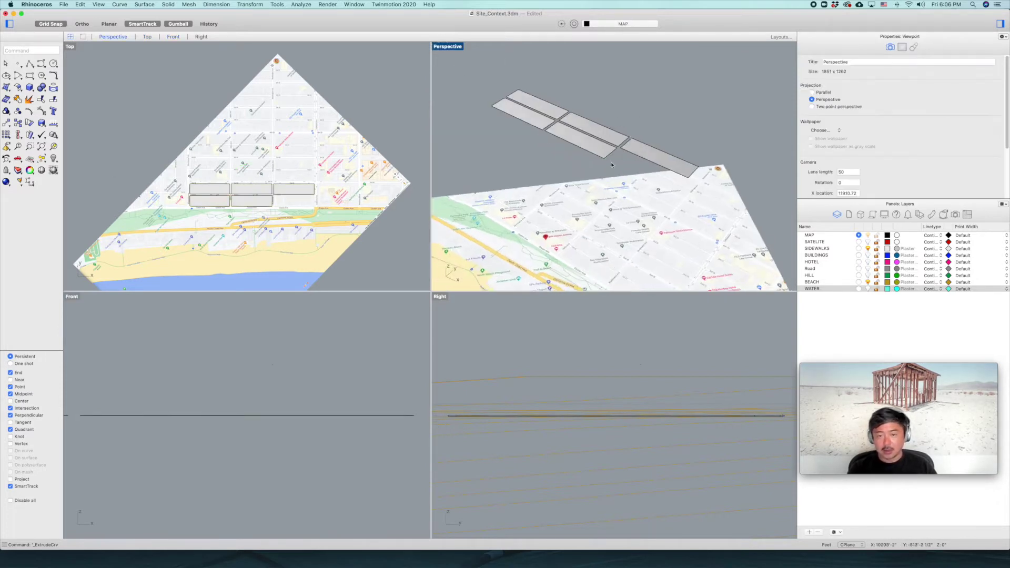
pyautogui.click(589, 129)
pyautogui.click(649, 115)
pyautogui.scroll(-12, 649, 127)
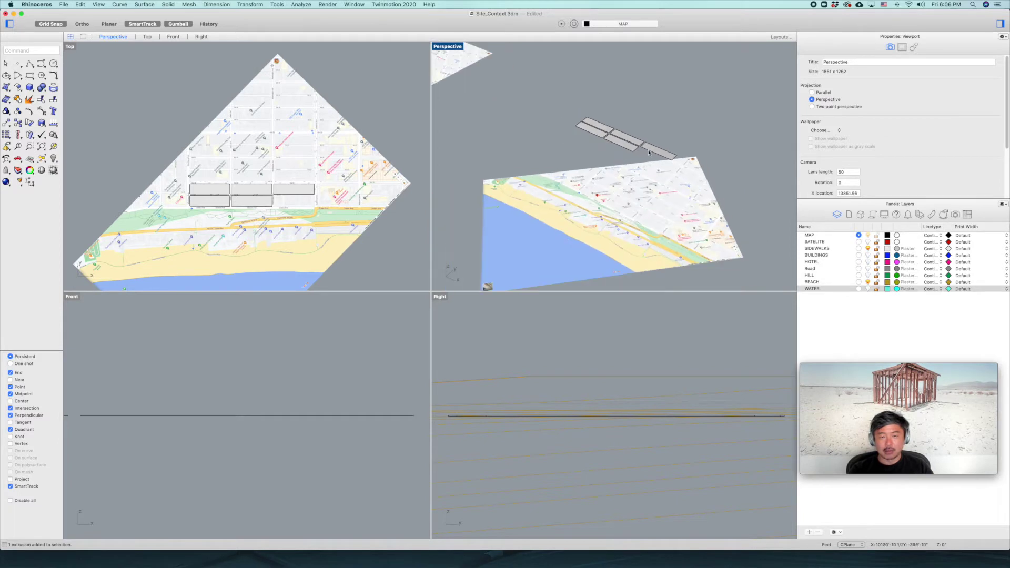
pyautogui.moveTo(581, 129); pyautogui.dragTo(526, 190, button='right')
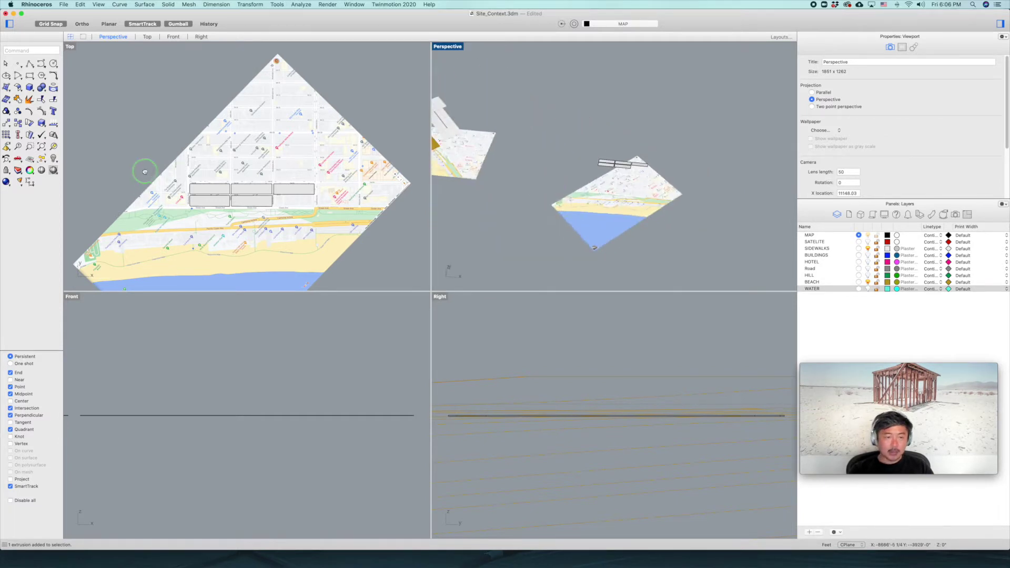
pyautogui.moveTo(140, 169); pyautogui.dragTo(163, 154, button='right')
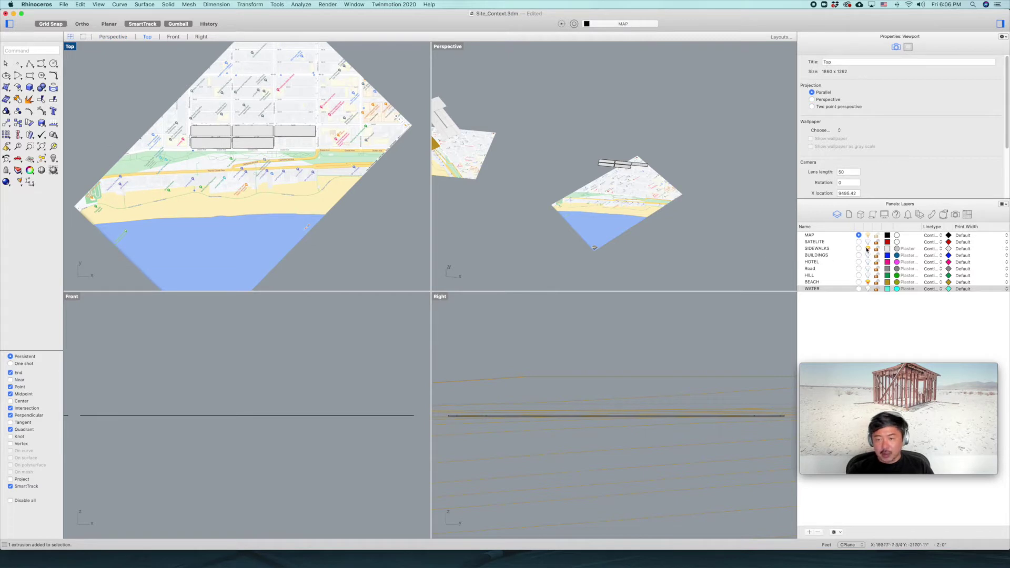
# - Switch the Top viewport to Wireframe display and make BUILDINGS the current layer
pyautogui.moveTo(119, 78); pyautogui.dragTo(145, 79, button='right')
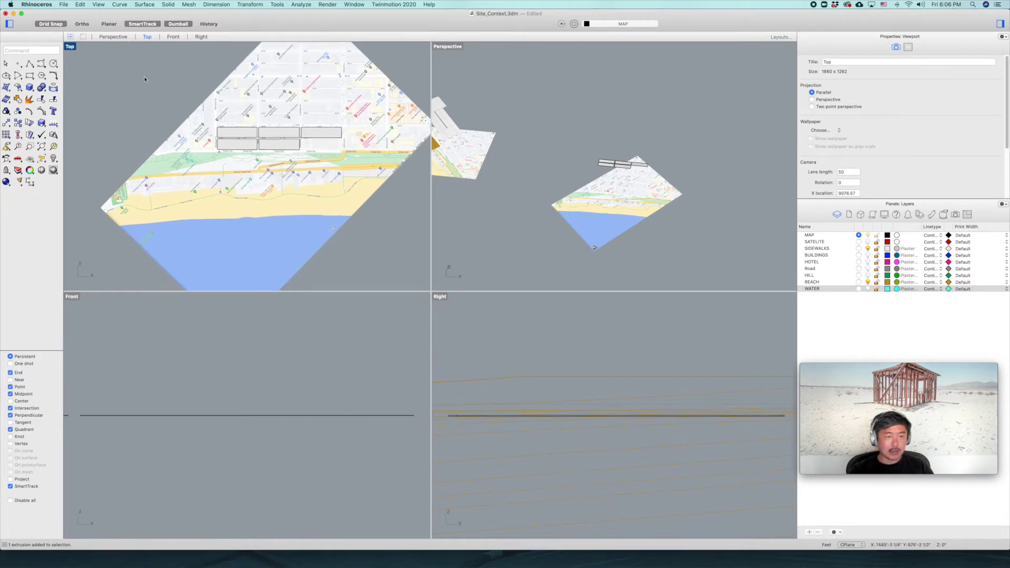
pyautogui.click(67, 46)
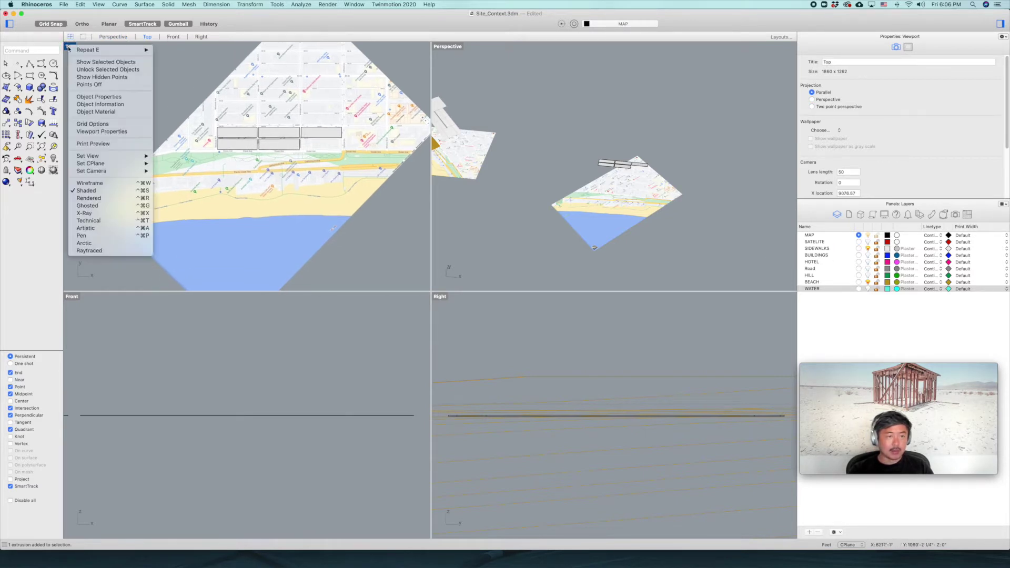
pyautogui.click(116, 183)
pyautogui.scroll(5, 278, 149)
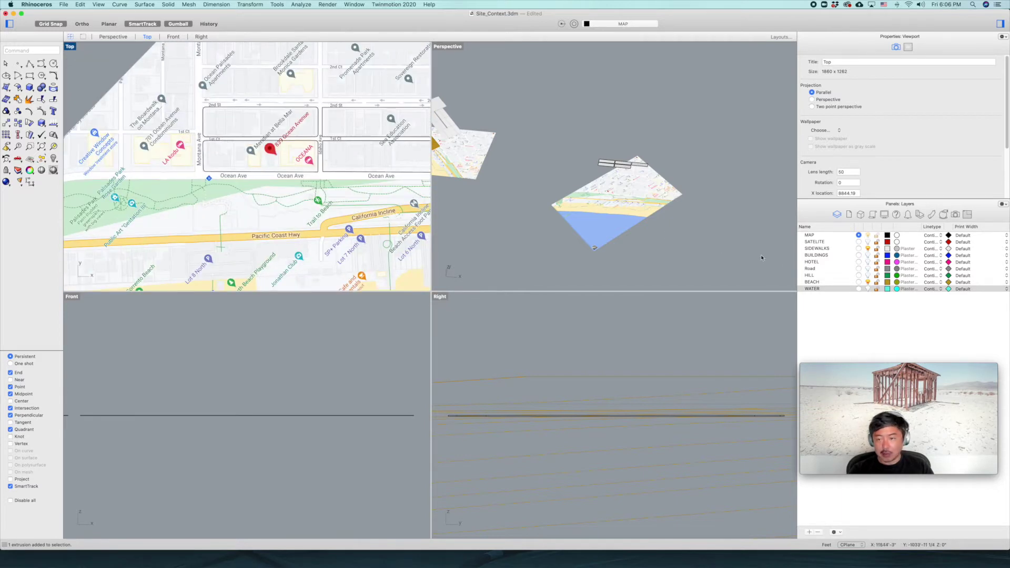
pyautogui.click(859, 255)
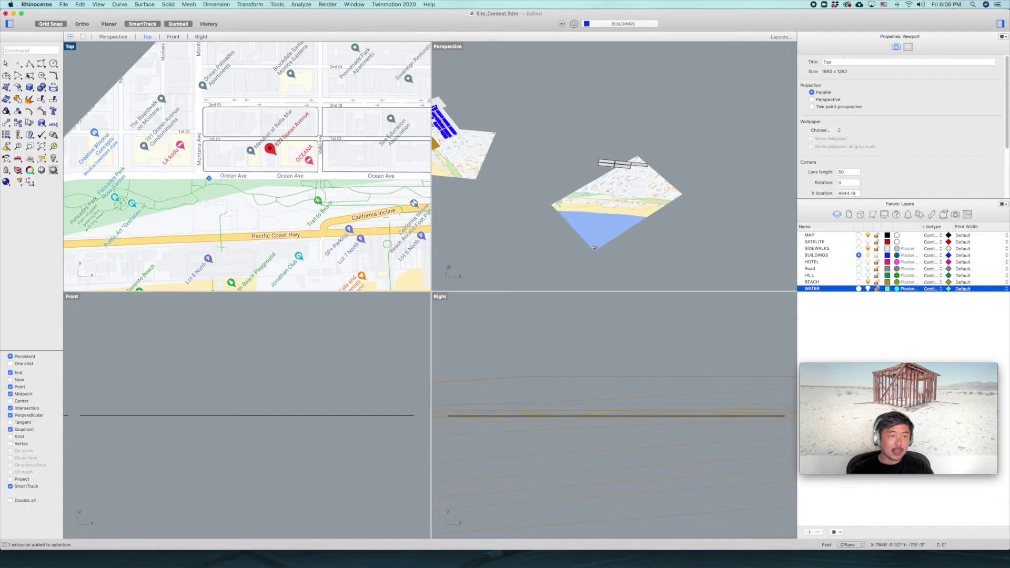
# - Trace the first irregular building footprint as a closed polyline on the map
pyautogui.click(30, 64)
pyautogui.scroll(8, 215, 141)
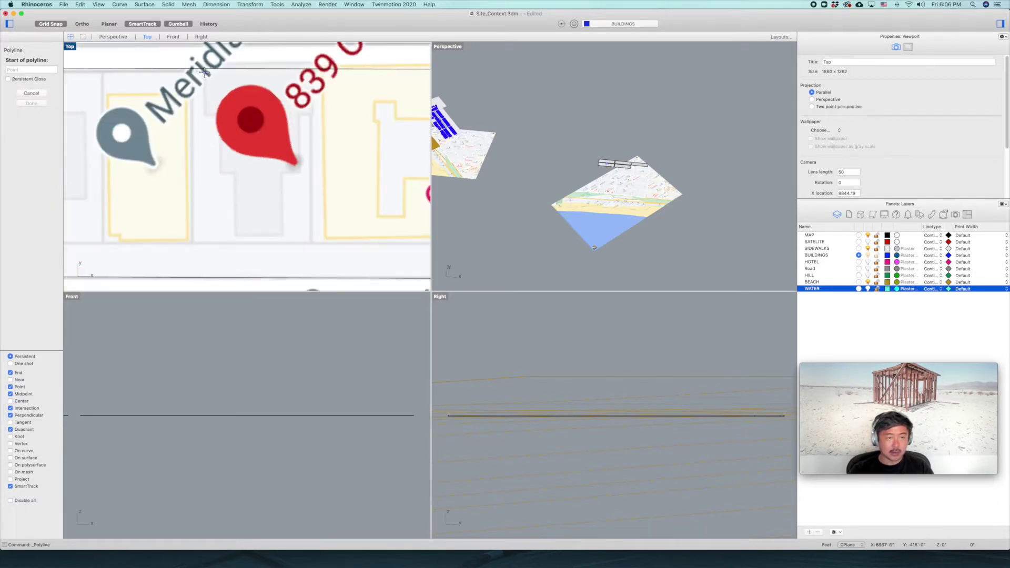
pyautogui.click(208, 72)
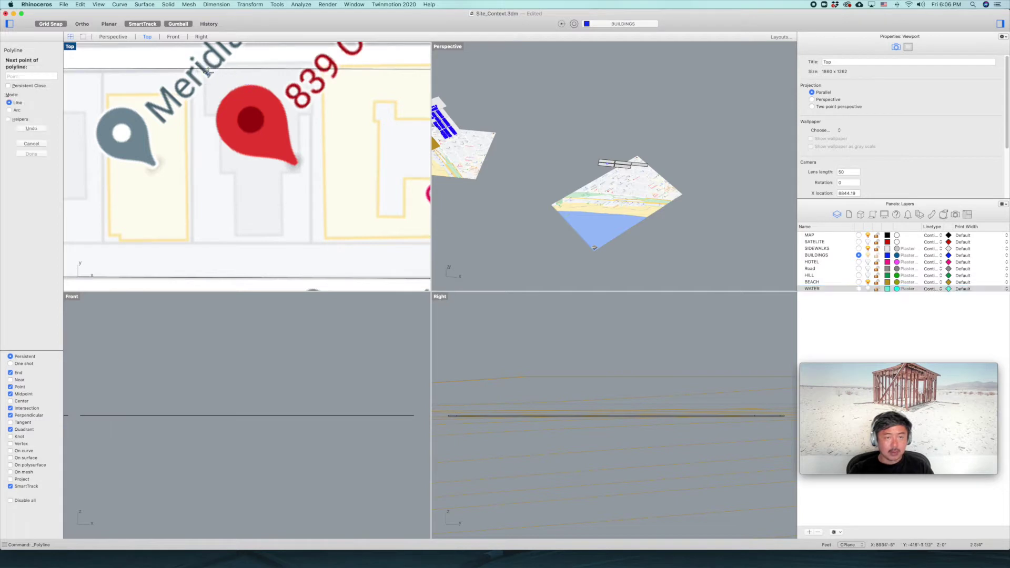
pyautogui.keyDown('shift'); pyautogui.click(298, 113); pyautogui.keyUp('shift')
pyautogui.keyDown('shift'); pyautogui.click(298, 170); pyautogui.keyUp('shift')
pyautogui.click(281, 170)
pyautogui.click(281, 234)
pyautogui.click(233, 181)
pyautogui.click(233, 172)
pyautogui.click(220, 172)
pyautogui.keyDown('shift'); pyautogui.click(218, 115); pyautogui.keyUp('shift')
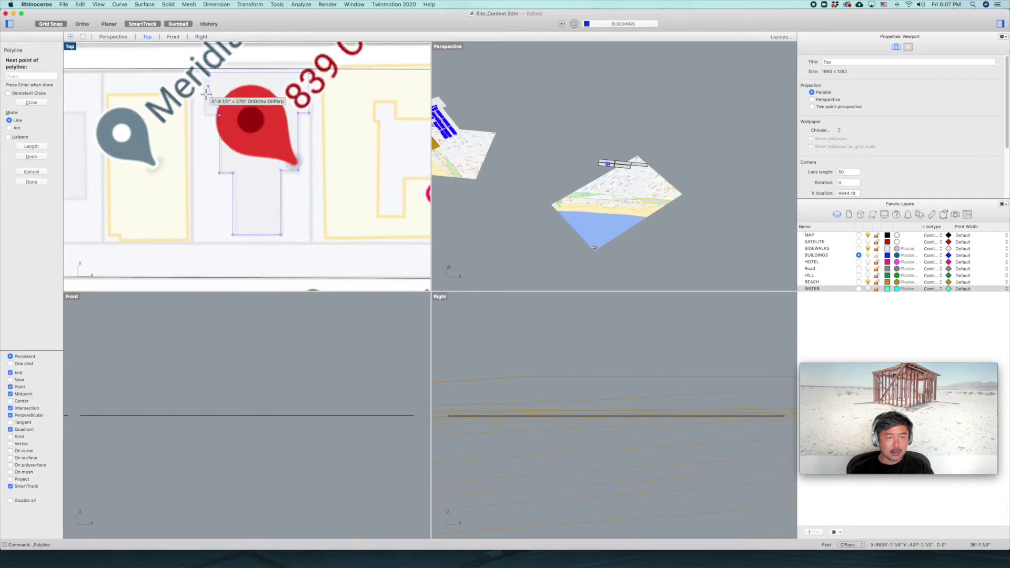
pyautogui.click(209, 115)
pyautogui.click(208, 74)
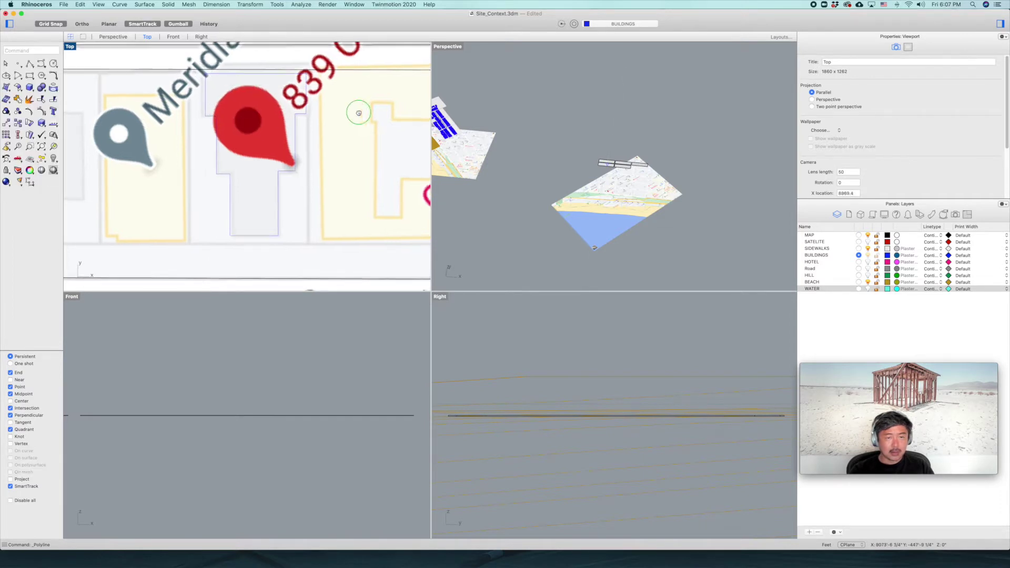
# - Trace the next building as a closed rectangular polyline outline
pyautogui.moveTo(359, 113); pyautogui.dragTo(315, 116, button='right')
pyautogui.rightClick(279, 79)
pyautogui.click(275, 73)
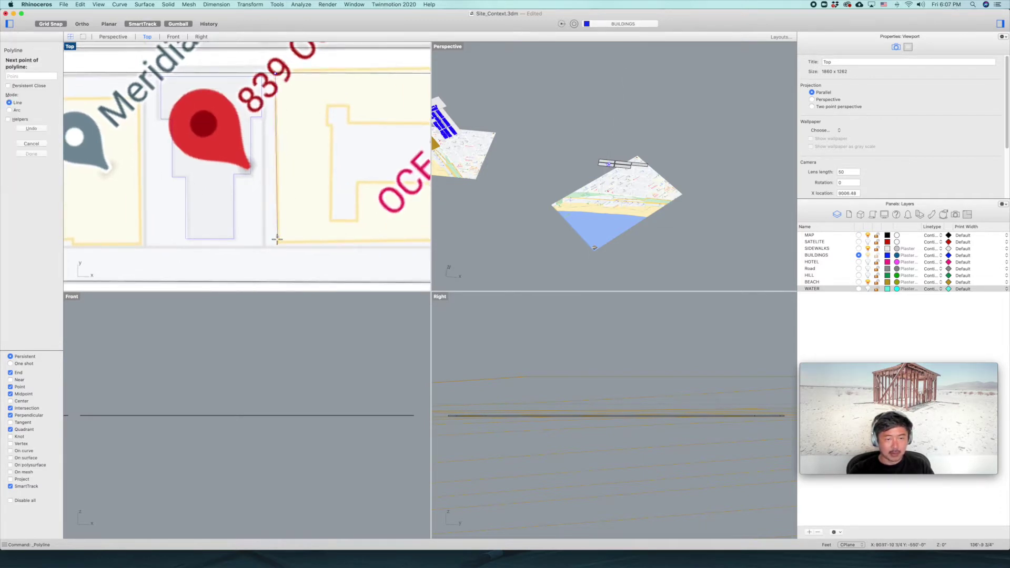
pyautogui.click(277, 241)
pyautogui.moveTo(320, 228); pyautogui.dragTo(195, 210, button='right')
pyautogui.click(379, 222)
pyautogui.click(379, 221)
pyautogui.click(150, 55)
# - Trace the OCEANA building's stepped footprint as a closed polyline
pyautogui.press('Return')
pyautogui.click(200, 88)
pyautogui.keyDown('shift'); pyautogui.click(200, 106); pyautogui.keyUp('shift')
pyautogui.keyDown('shift'); pyautogui.click(206, 106); pyautogui.keyUp('shift')
pyautogui.keyDown('shift'); pyautogui.click(205, 200); pyautogui.keyUp('shift')
pyautogui.keyDown('shift'); pyautogui.click(232, 200); pyautogui.keyUp('shift')
pyautogui.keyDown('shift'); pyautogui.click(232, 166); pyautogui.keyUp('shift')
pyautogui.keyDown('shift'); pyautogui.click(317, 166); pyautogui.keyUp('shift')
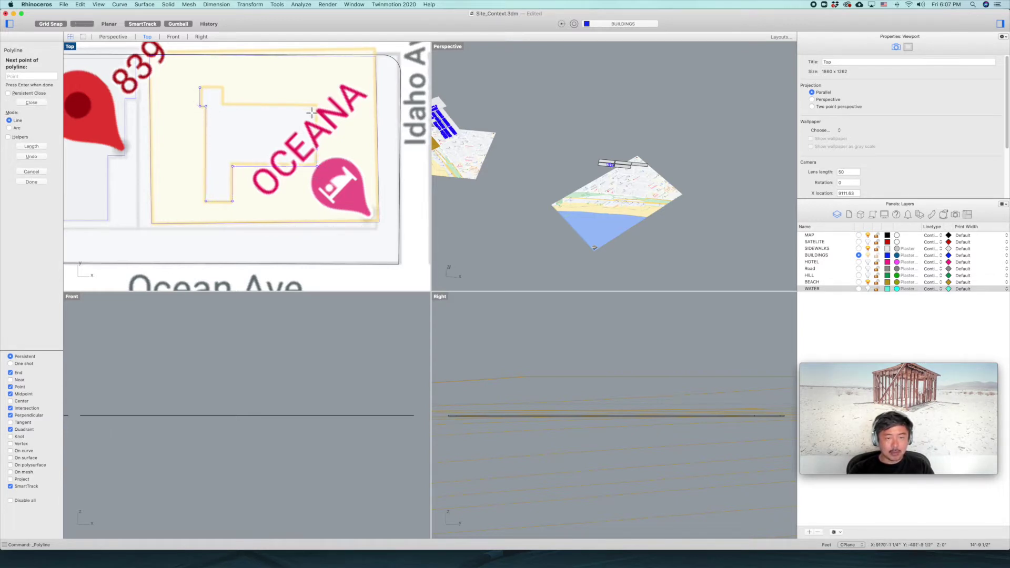
pyautogui.keyDown('shift'); pyautogui.click(316, 105); pyautogui.keyUp('shift')
pyautogui.keyDown('shift'); pyautogui.click(224, 106); pyautogui.keyUp('shift')
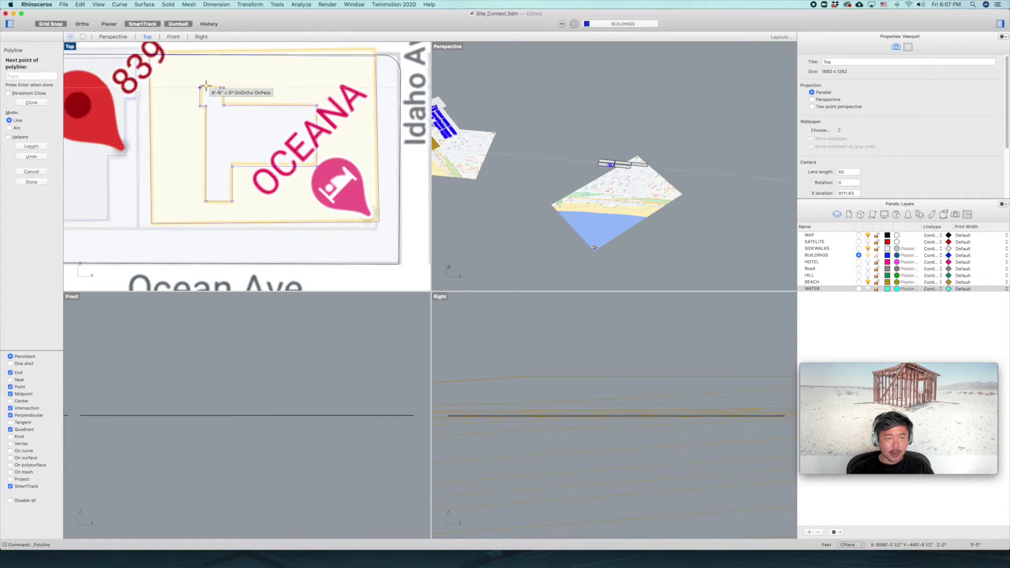
pyautogui.keyDown('shift'); pyautogui.click(200, 87); pyautogui.keyUp('shift')
# - Draw rectangles around the yellow building and the small building left of the grey pin
pyautogui.scroll(-4, 264, 138)
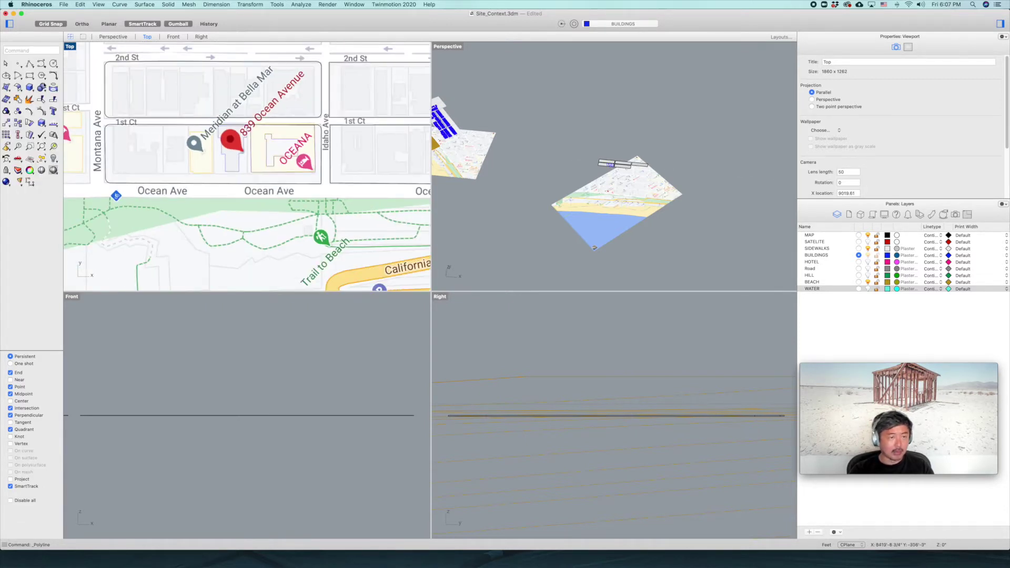
pyautogui.click(30, 76)
pyautogui.scroll(4, 191, 141)
pyautogui.click(210, 106)
pyautogui.click(275, 223)
pyautogui.click(140, 121)
pyautogui.click(191, 187)
pyautogui.scroll(-3, 195, 171)
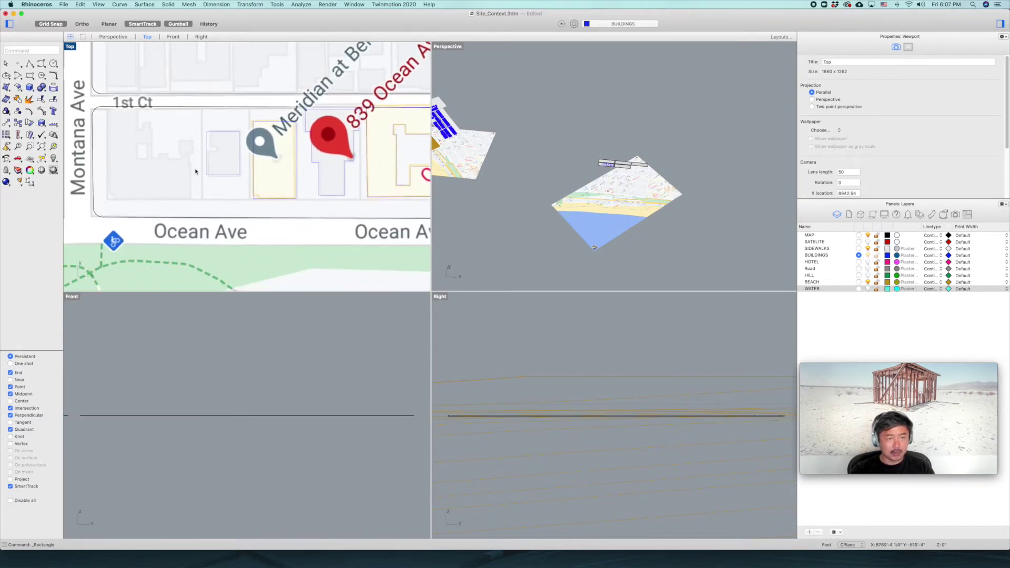
pyautogui.rightClick(114, 113)
pyautogui.press('Escape')
# - Trace the L-shaped corner building at Montana Ave and 1st Ct as a closed polyline
pyautogui.click(26, 65)
pyautogui.click(107, 109)
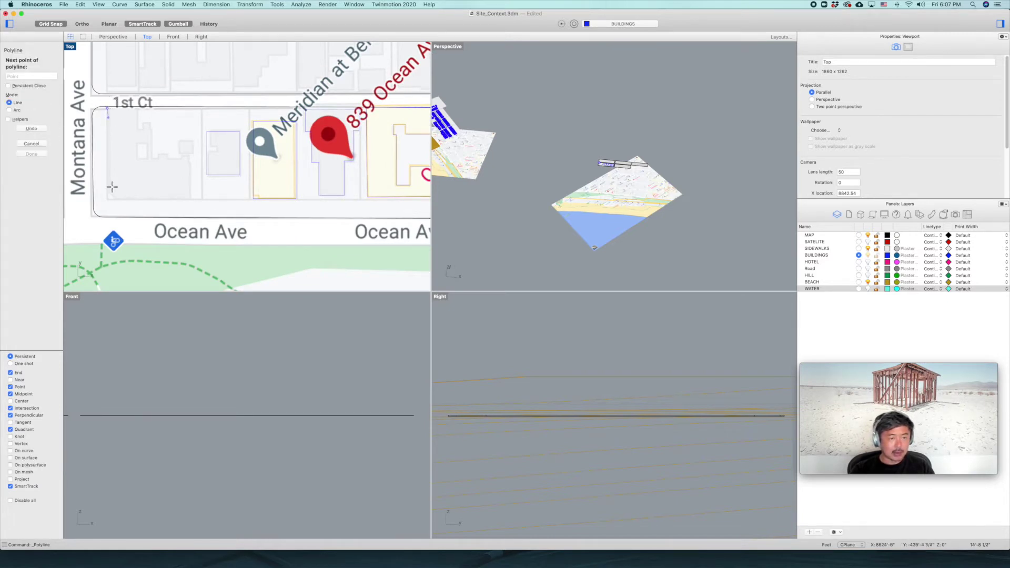
pyautogui.click(108, 200)
pyautogui.click(189, 201)
pyautogui.click(189, 158)
pyautogui.click(143, 158)
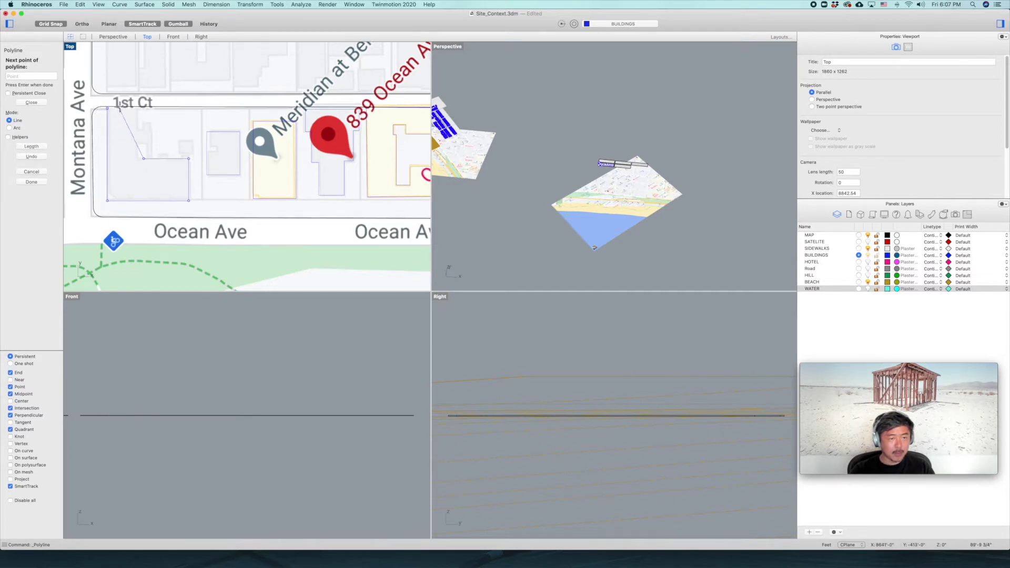
pyautogui.press('shift')
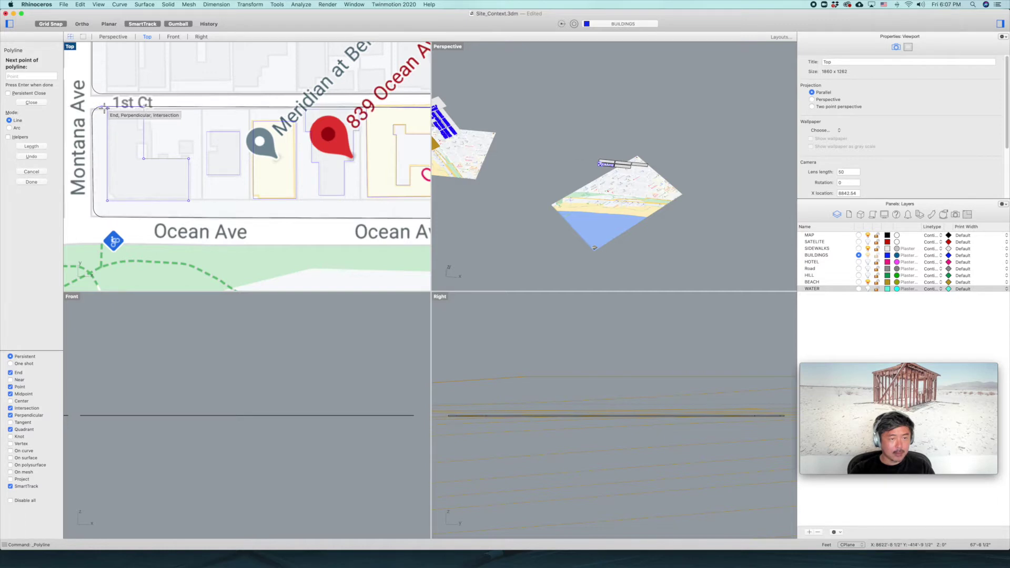
pyautogui.click(108, 108)
pyautogui.scroll(-6, 214, 183)
pyautogui.moveTo(329, 207); pyautogui.dragTo(280, 190, button='right')
pyautogui.scroll(2, 243, 167)
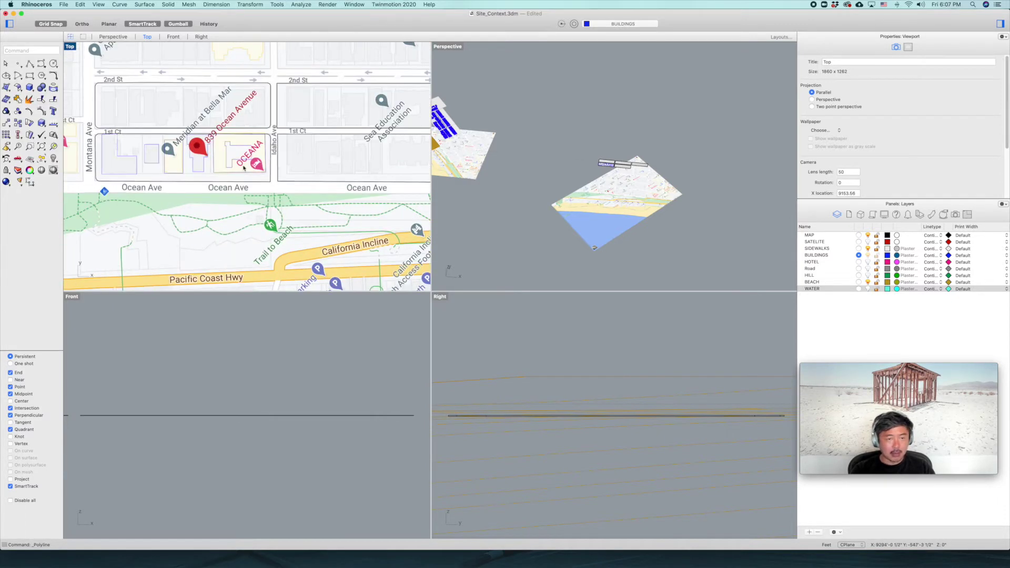
# - Draw rectangles around the first three buildings on the Idaho Ave block
pyautogui.click(31, 77)
pyautogui.scroll(3, 259, 138)
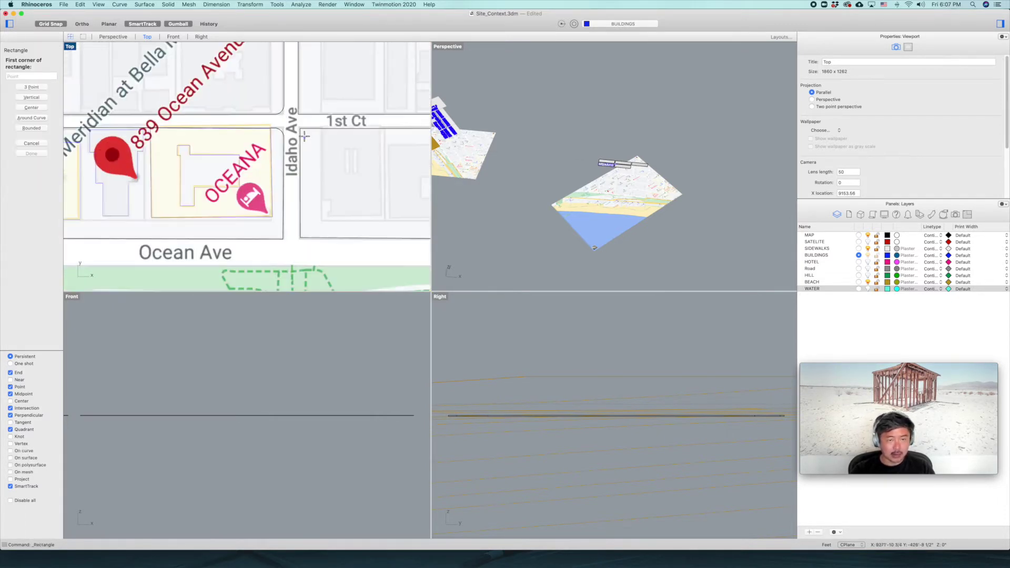
pyautogui.click(324, 133)
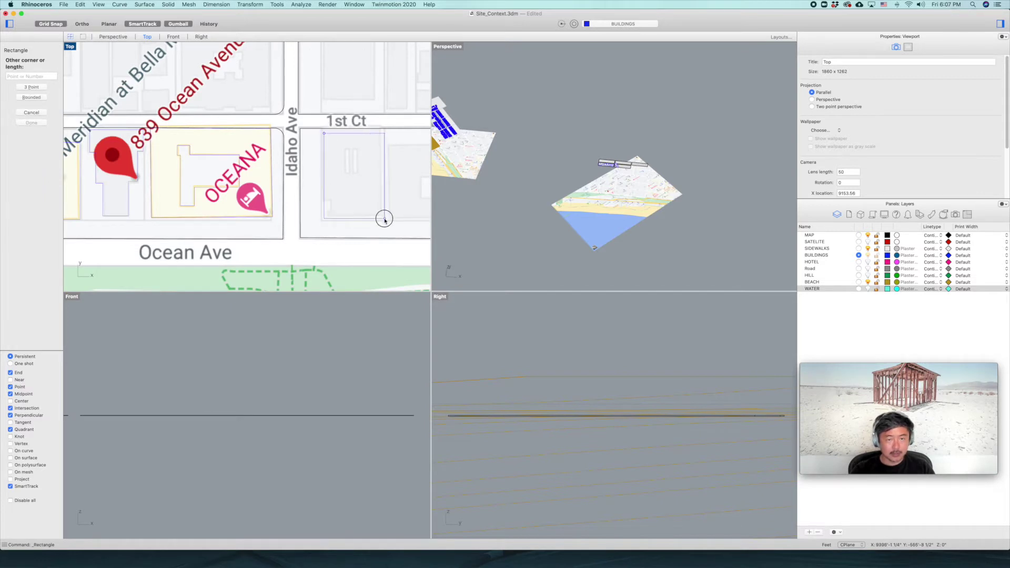
pyautogui.click(384, 217)
pyautogui.moveTo(384, 217); pyautogui.dragTo(293, 216, button='right')
pyautogui.press('Return')
pyautogui.click(307, 150)
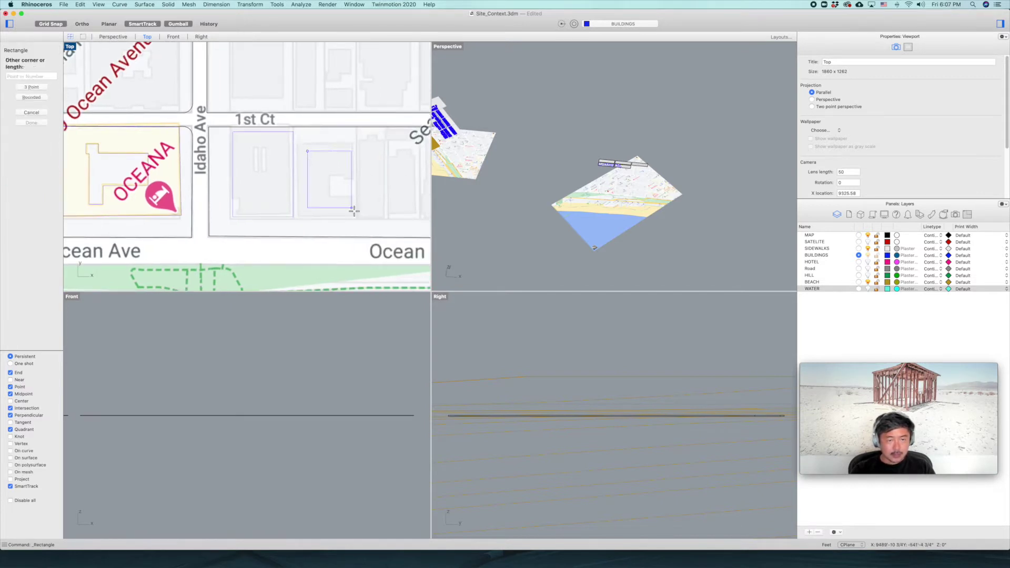
pyautogui.click(355, 214)
pyautogui.press('Return')
pyautogui.click(361, 137)
pyautogui.click(382, 216)
# - Outline three more Idaho Ave buildings with rectangles, then end the command
pyautogui.scroll(-5, 258, 132)
pyautogui.press('Return')
pyautogui.moveTo(218, 142); pyautogui.dragTo(263, 187, button='right')
pyautogui.scroll(6, 220, 140)
pyautogui.press('Return')
pyautogui.press('Return')
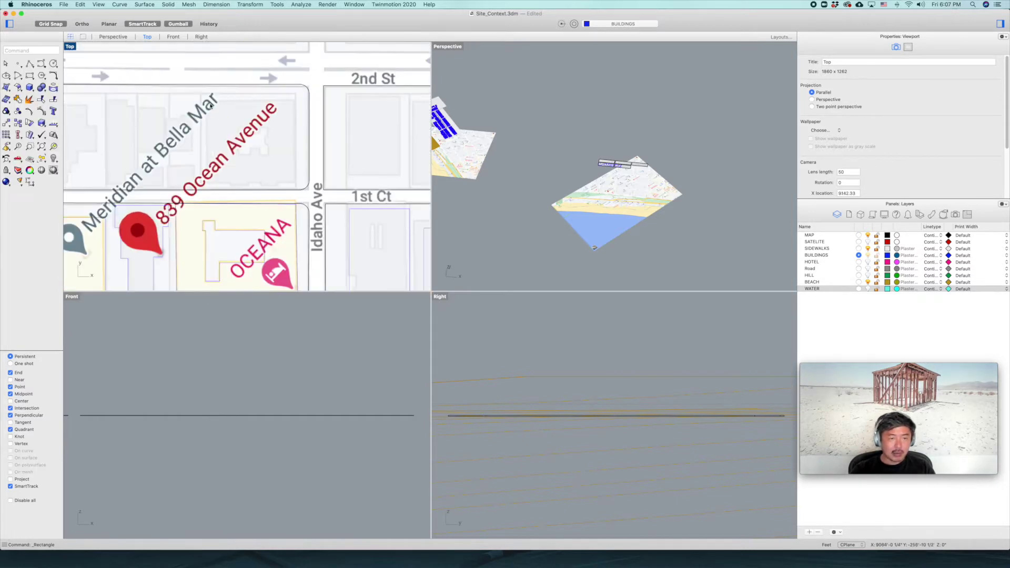
pyautogui.click(206, 100)
pyautogui.click(290, 182)
pyautogui.press('Return')
pyautogui.click(237, 125)
pyautogui.click(274, 155)
pyautogui.press('Return')
pyautogui.click(349, 95)
pyautogui.click(398, 175)
pyautogui.press('Return')
pyautogui.press('Escape')
# - Orbit the Perspective view and turn on the SATELITE layer to show the satellite imagery
pyautogui.click(603, 121)
pyautogui.moveTo(603, 121); pyautogui.dragTo(663, 165, button='right')
pyautogui.scroll(-10, 323, 165)
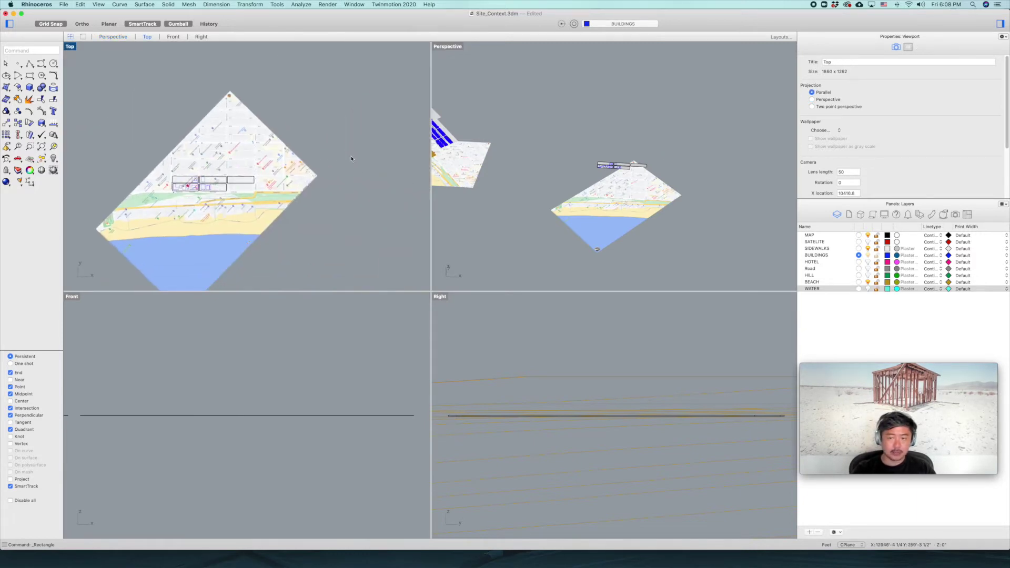
pyautogui.write('picture')
pyautogui.press('Return')
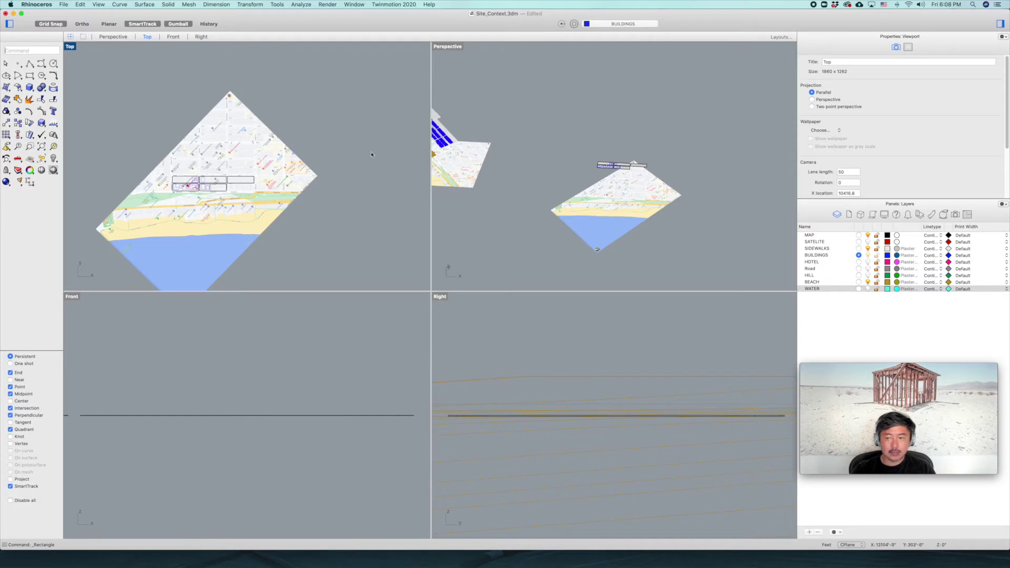
pyautogui.click(867, 242)
pyautogui.scroll(-9, 371, 210)
pyautogui.moveTo(371, 209); pyautogui.dragTo(410, 199, button='right')
pyautogui.scroll(9, 245, 168)
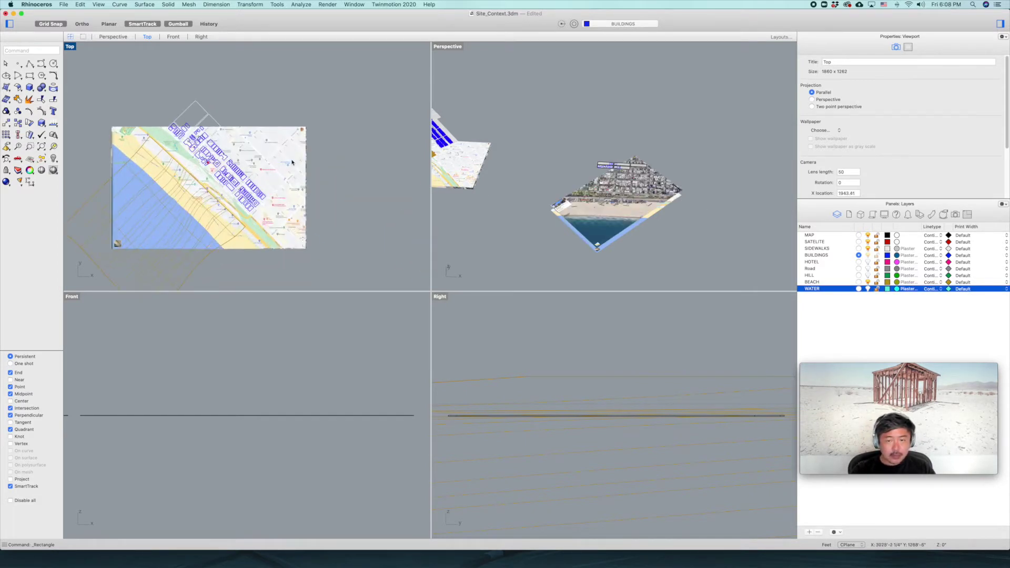
pyautogui.moveTo(484, 184); pyautogui.dragTo(629, 201, button='right')
# - Insert the fourth screenshot from Site_Context_embedded_files with Picture and move it down-left
pyautogui.scroll(-9, 321, 184)
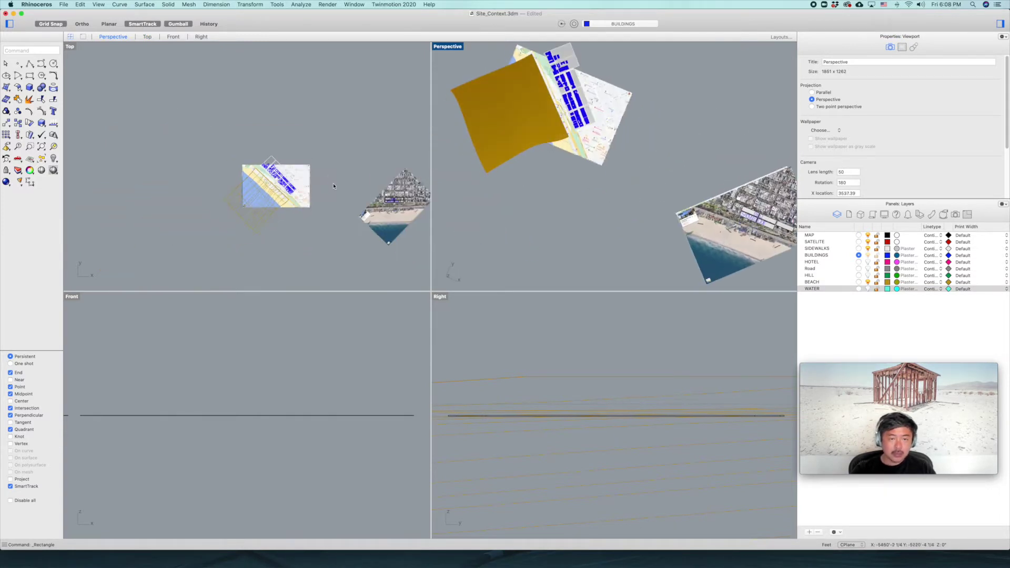
pyautogui.moveTo(368, 183); pyautogui.dragTo(247, 166, button='right')
pyautogui.write('picture')
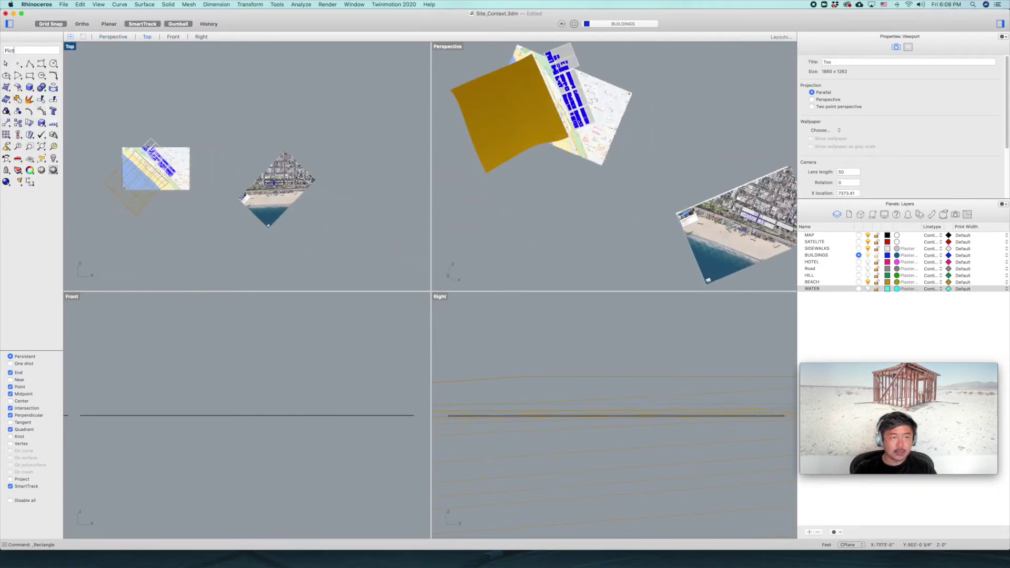
pyautogui.press('Return')
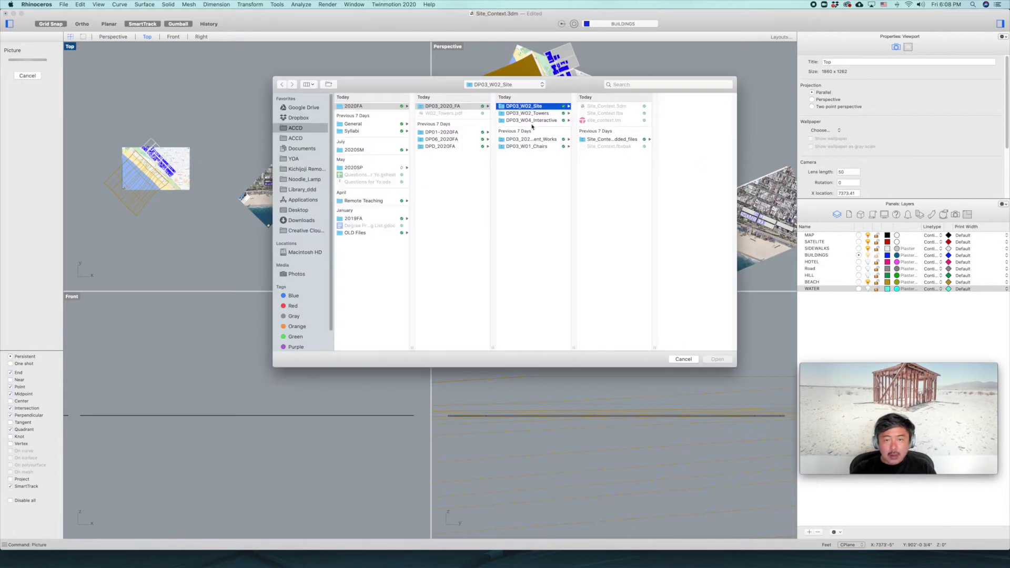
pyautogui.click(614, 139)
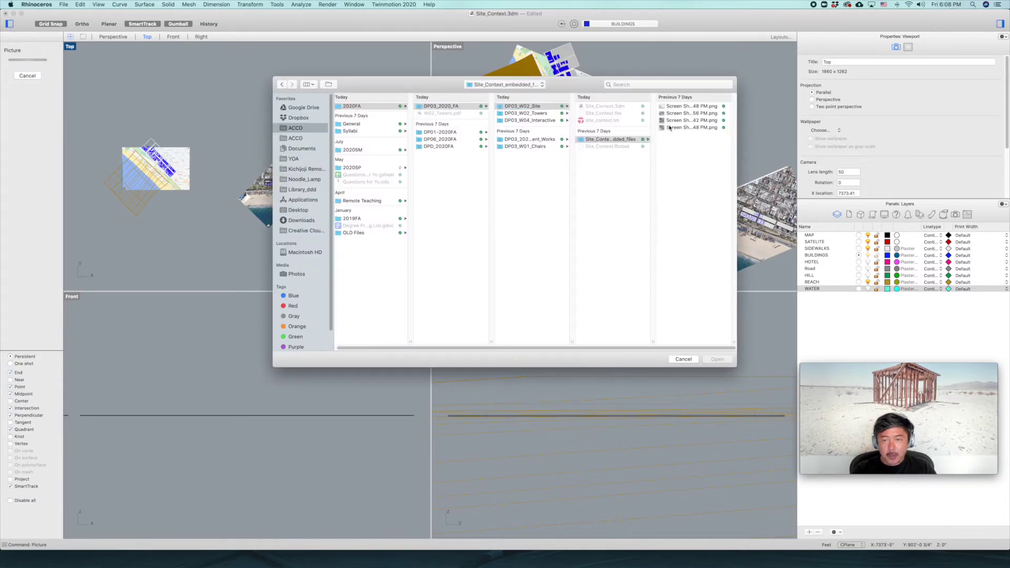
pyautogui.click(669, 127)
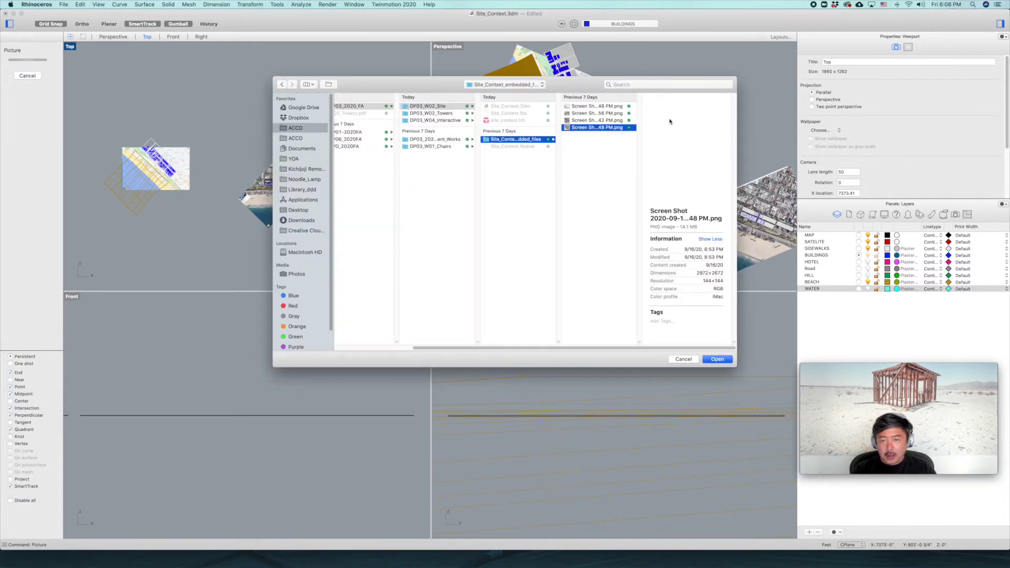
pyautogui.click(602, 121)
pyautogui.click(606, 128)
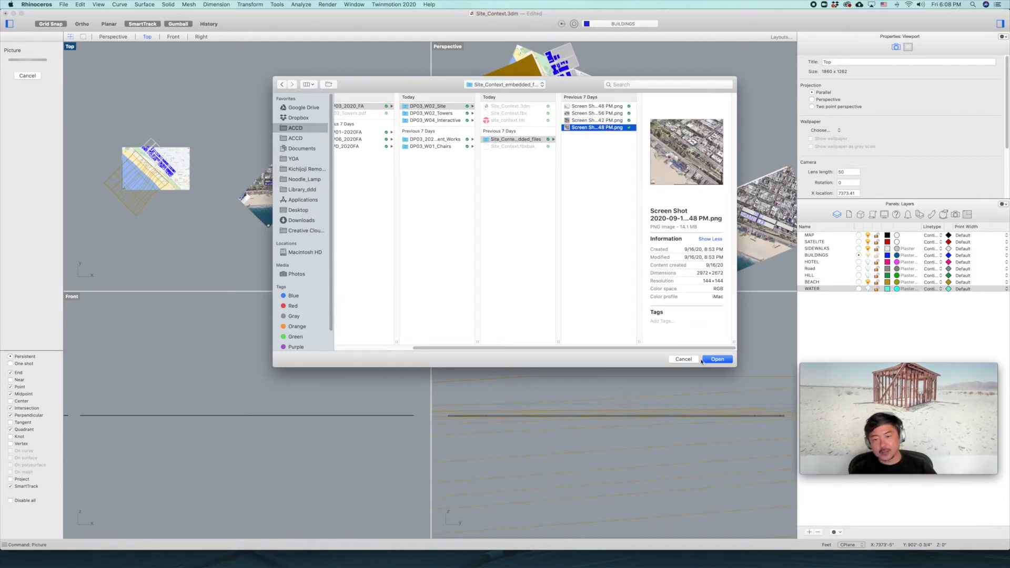
pyautogui.click(728, 362)
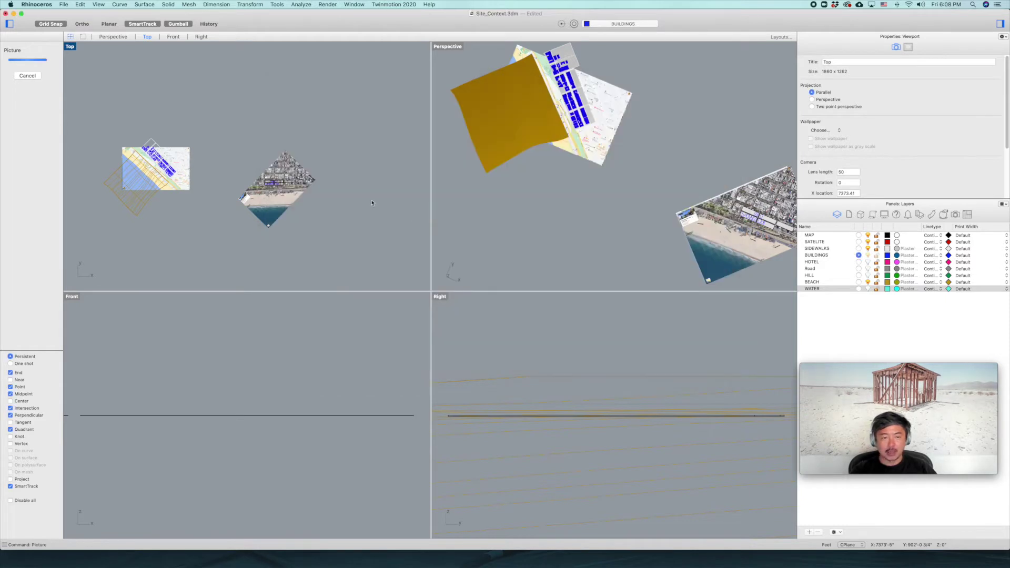
pyautogui.scroll(2, 359, 165)
pyautogui.click(328, 160)
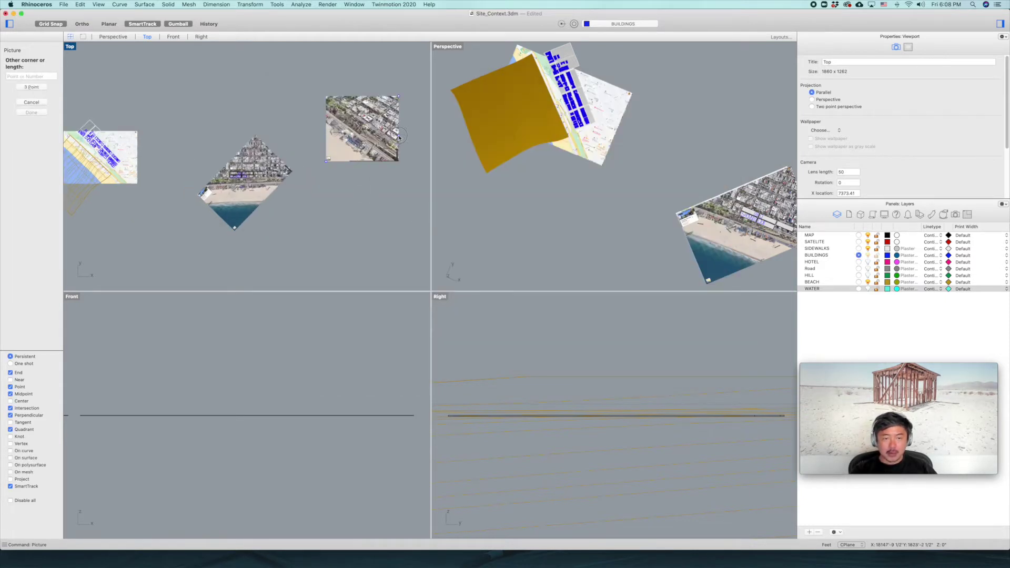
pyautogui.moveTo(367, 139); pyautogui.dragTo(337, 189)
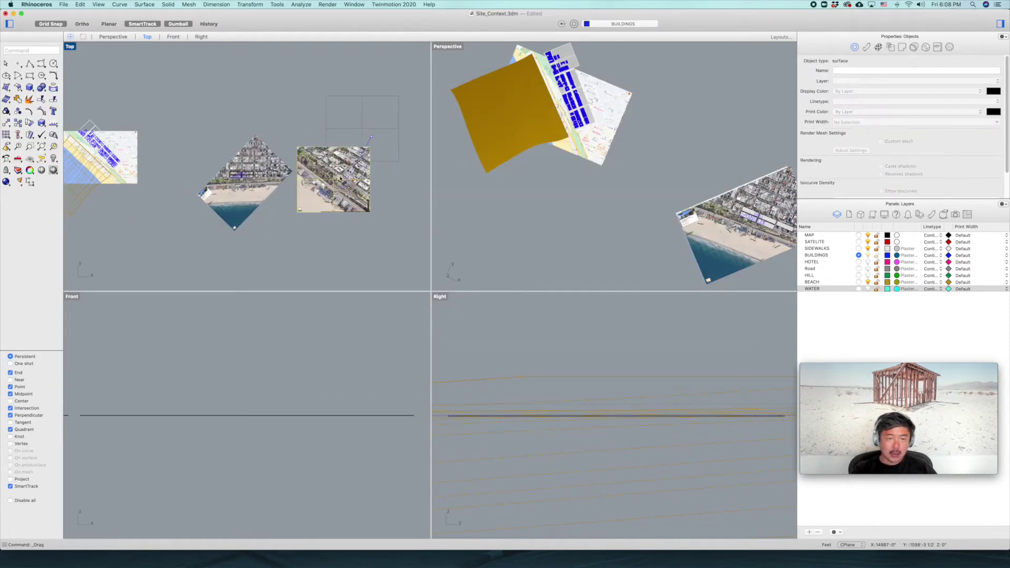
# - Maximize the Top viewport and zoom and pan to frame both map images
pyautogui.scroll(4, 337, 174)
pyautogui.doubleClick(70, 47)
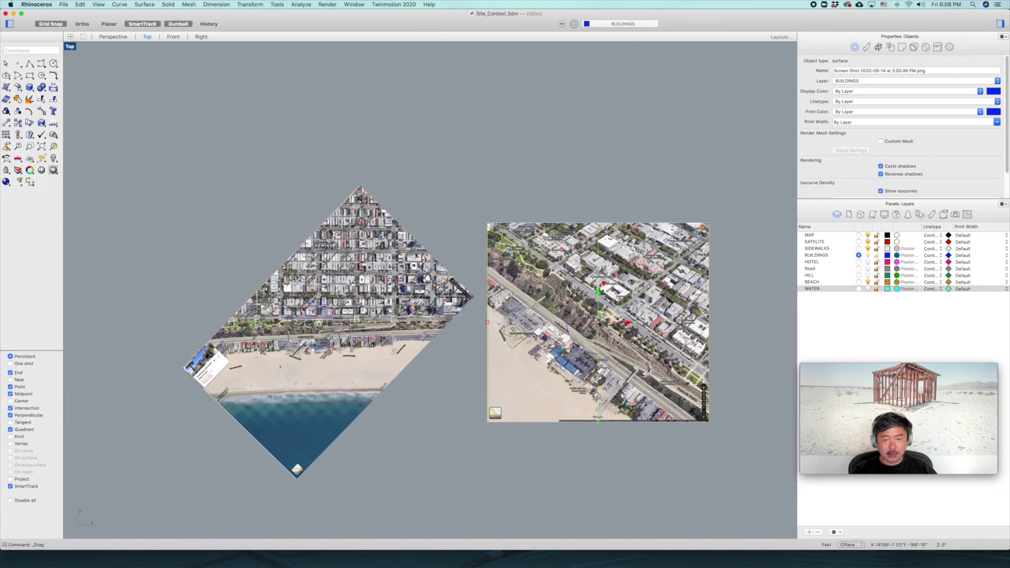
pyautogui.scroll(3, 626, 341)
pyautogui.scroll(5, 609, 231)
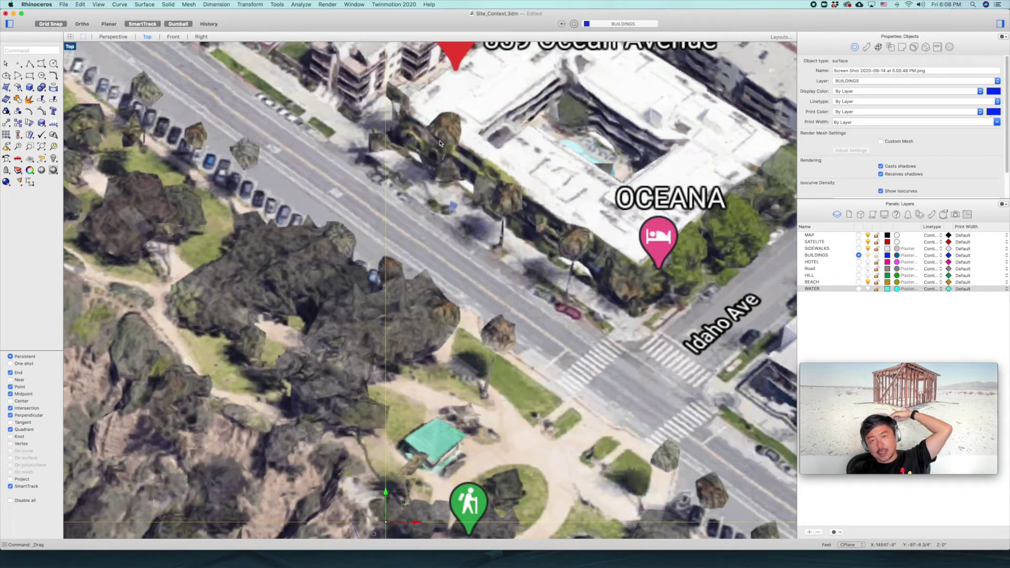
pyautogui.scroll(-5, 467, 206)
pyautogui.scroll(8, 515, 214)
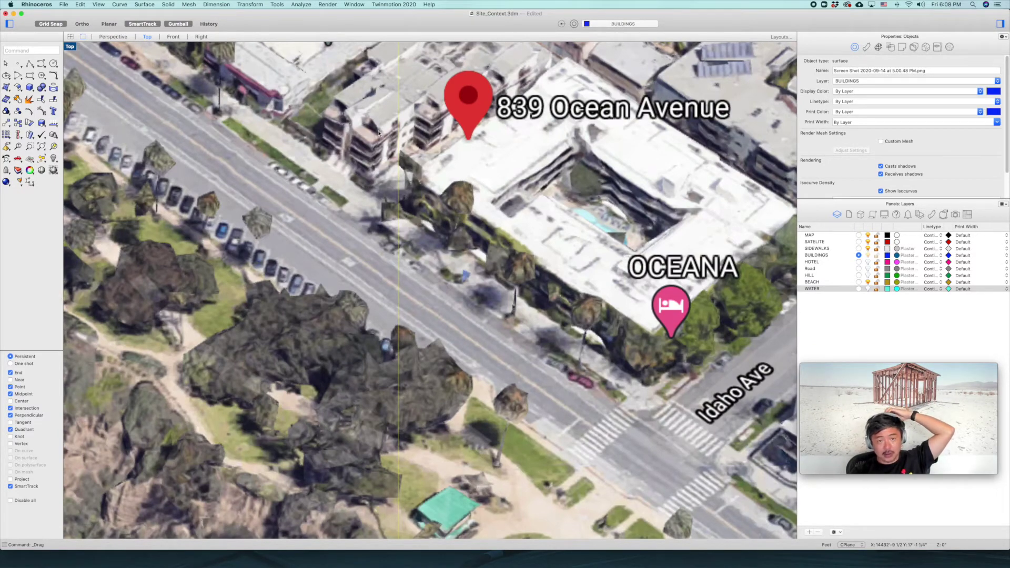
pyautogui.scroll(-5, 380, 145)
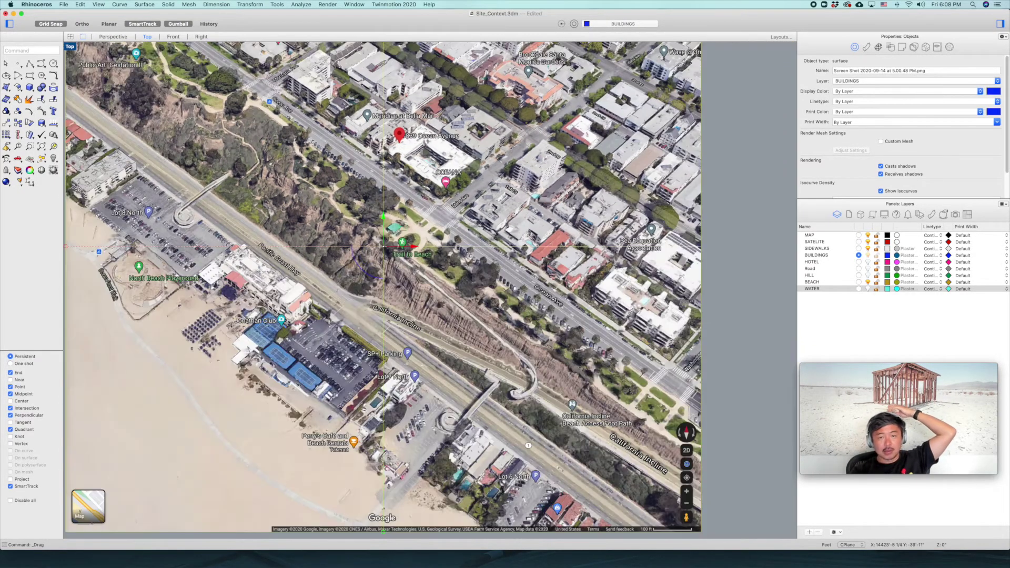
pyautogui.scroll(-5, 428, 252)
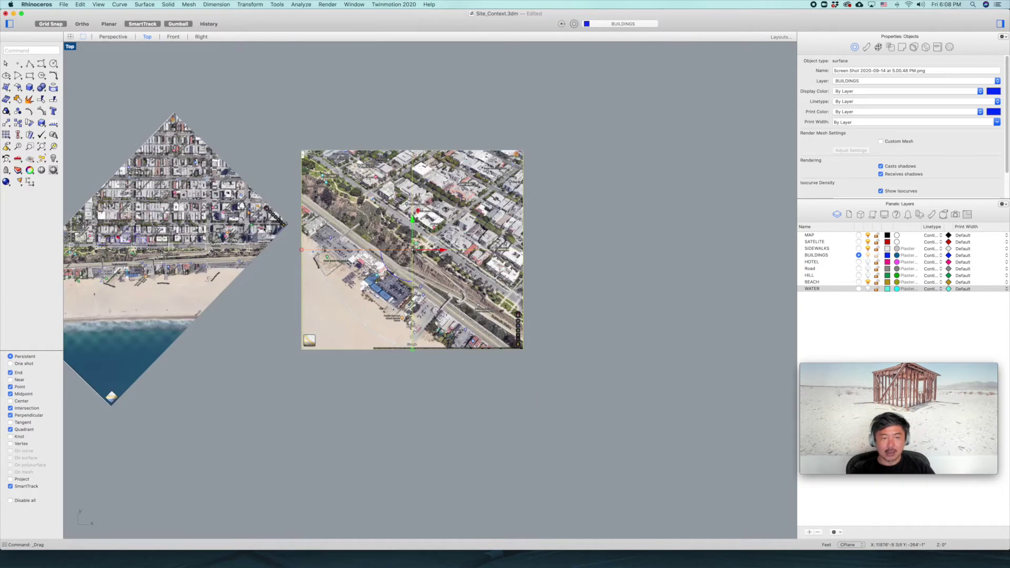
pyautogui.moveTo(297, 233); pyautogui.dragTo(438, 184, button='right')
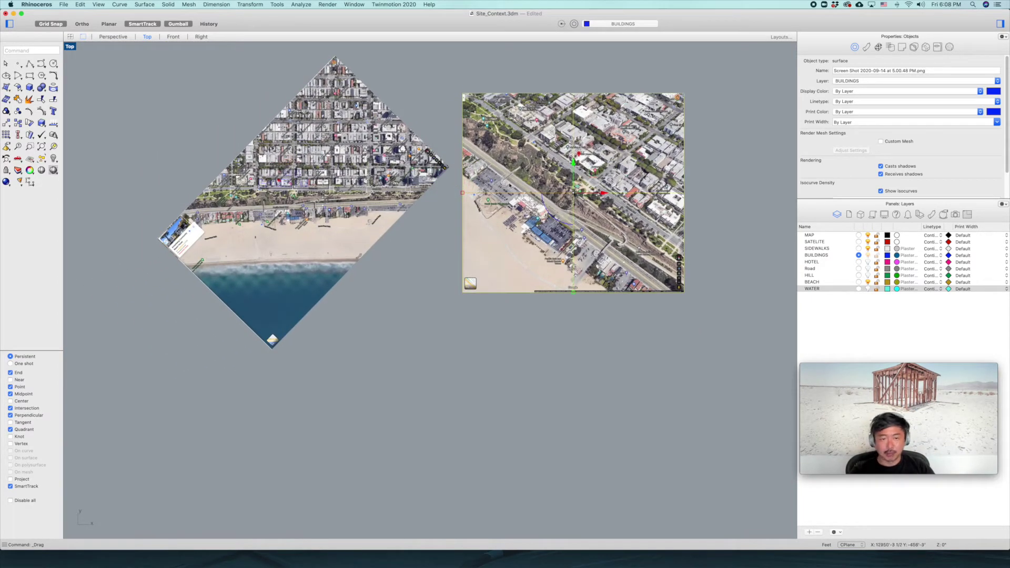
# - Select both surfaces of the diamond-shaped map and hide them
pyautogui.click(399, 197)
pyautogui.click(422, 246)
pyautogui.moveTo(408, 180); pyautogui.dragTo(409, 180)
pyautogui.write('hide')
pyautogui.press('Return')
pyautogui.scroll(5, 289, 184)
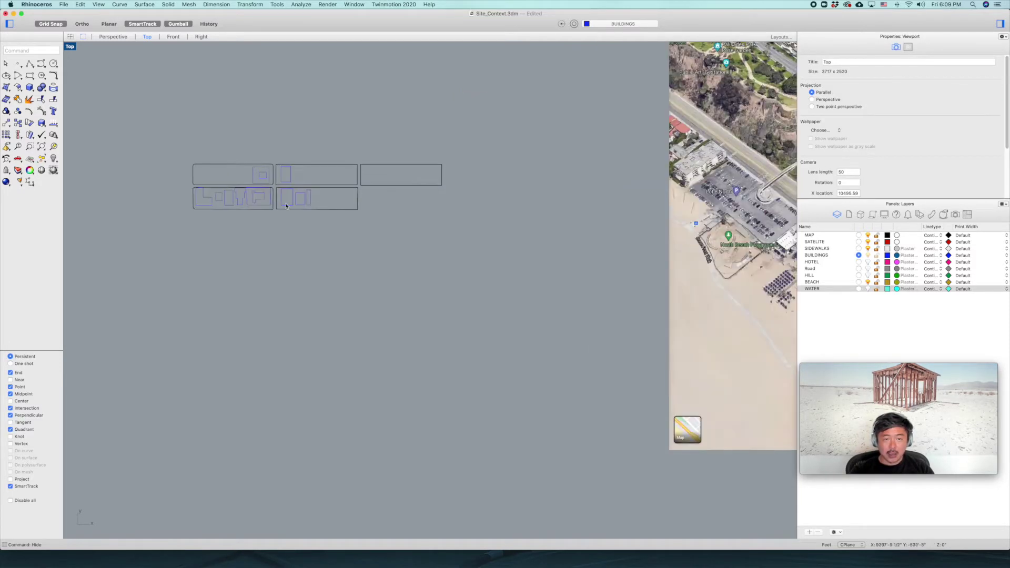
# - Select the nested building outlines and view them in a maximized, orbited Perspective viewport
pyautogui.moveTo(276, 202); pyautogui.dragTo(258, 210)
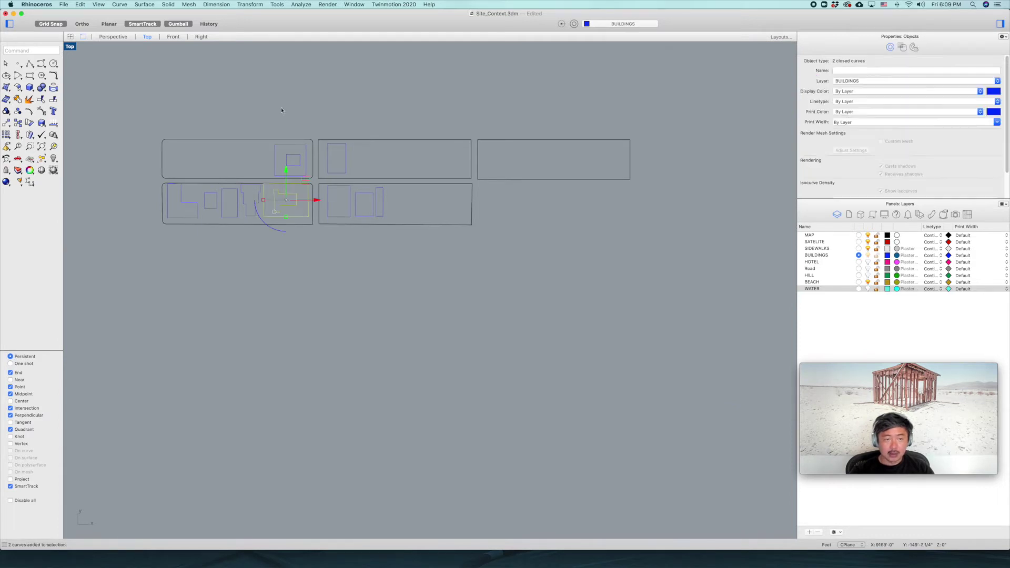
pyautogui.doubleClick(70, 46)
pyautogui.doubleClick(455, 48)
pyautogui.moveTo(568, 337); pyautogui.dragTo(327, 238, button='right')
pyautogui.scroll(5, 390, 242)
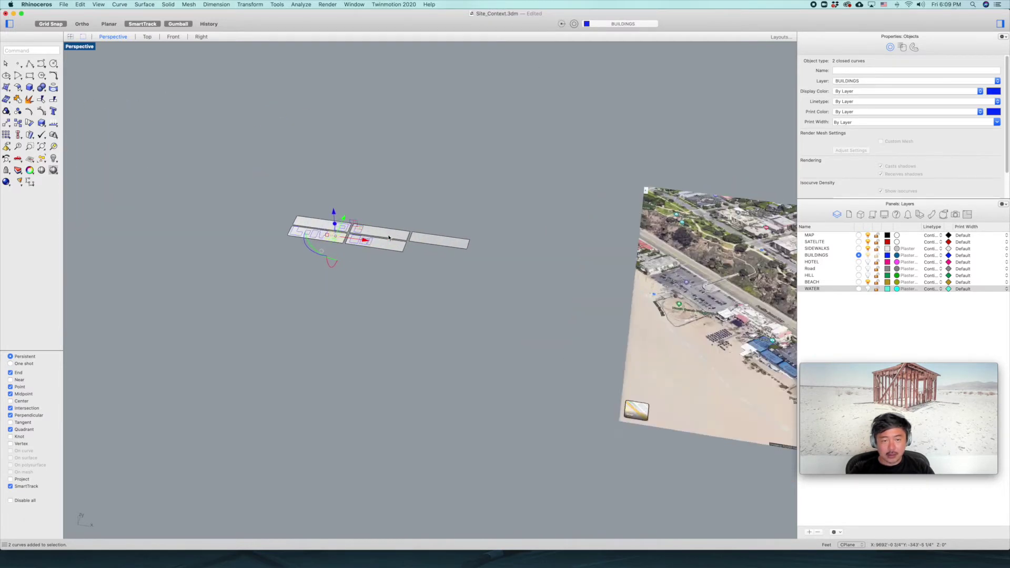
# - Run ExtrudeCrv on the building outlines, cancelling the unwanted and overly tall extrusions
pyautogui.write('E')
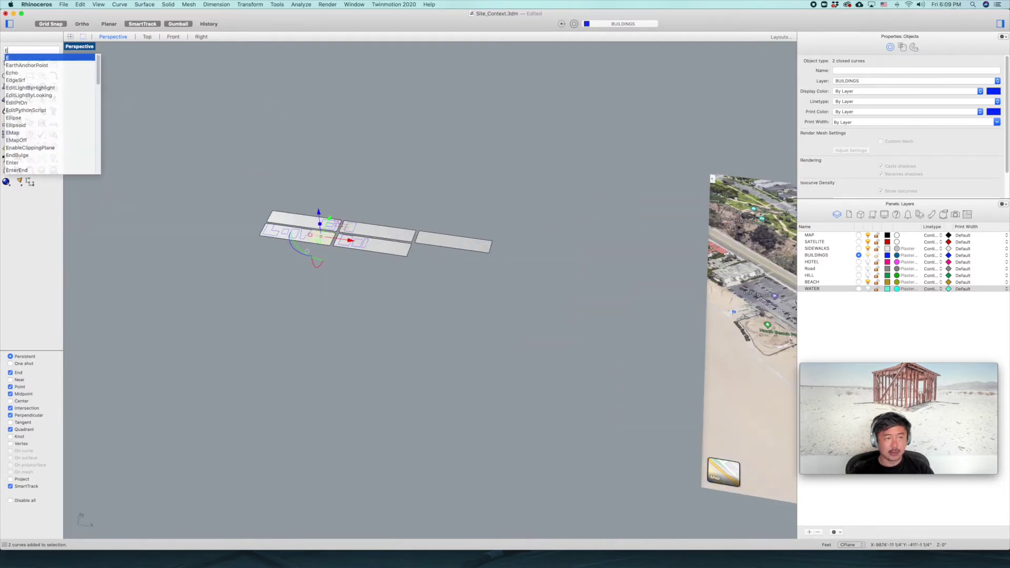
pyautogui.write('xtrudeCrv')
pyautogui.press('Return')
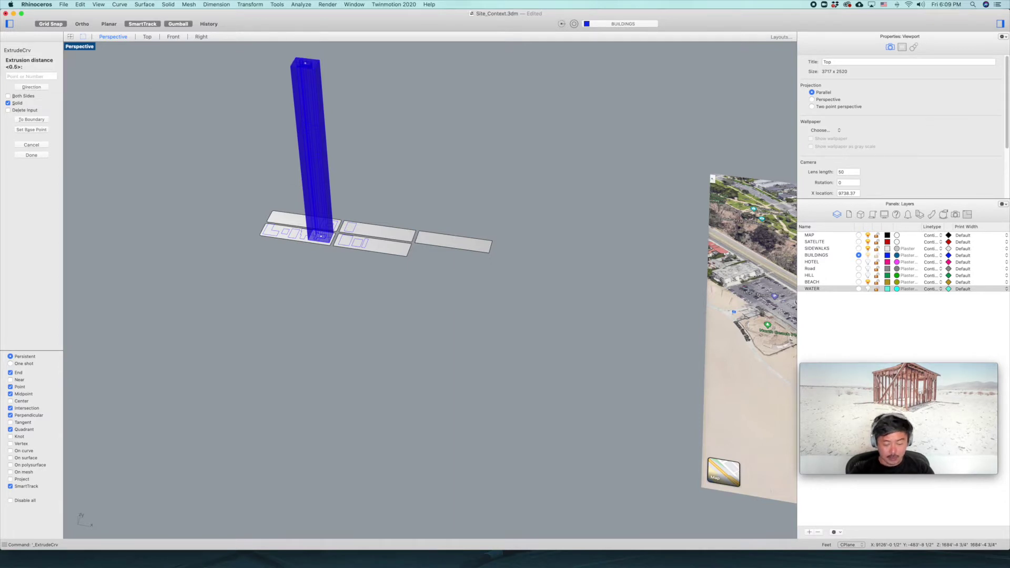
pyautogui.press('Escape')
pyautogui.scroll(8, 274, 277)
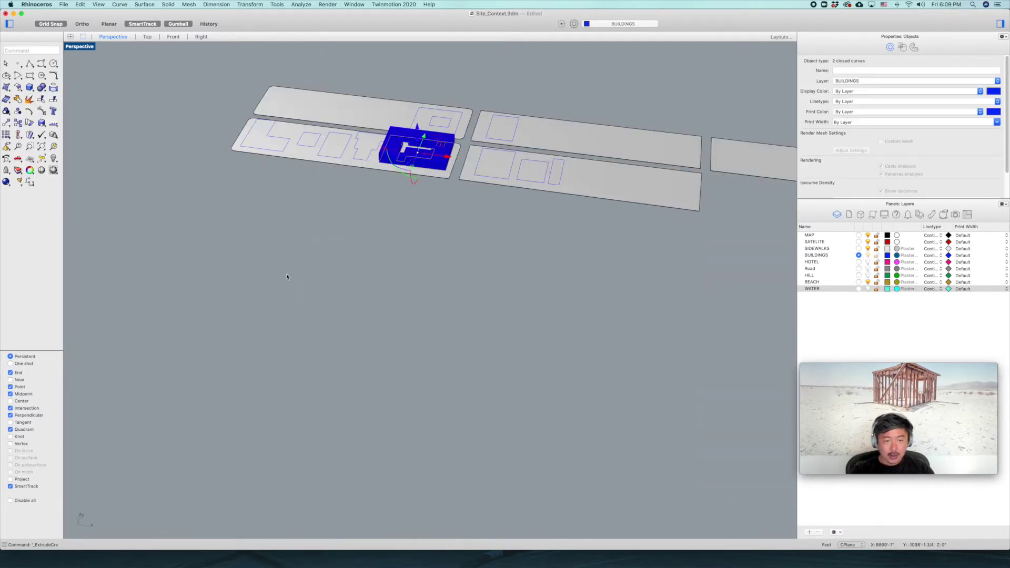
pyautogui.click(347, 183)
pyautogui.click(362, 162)
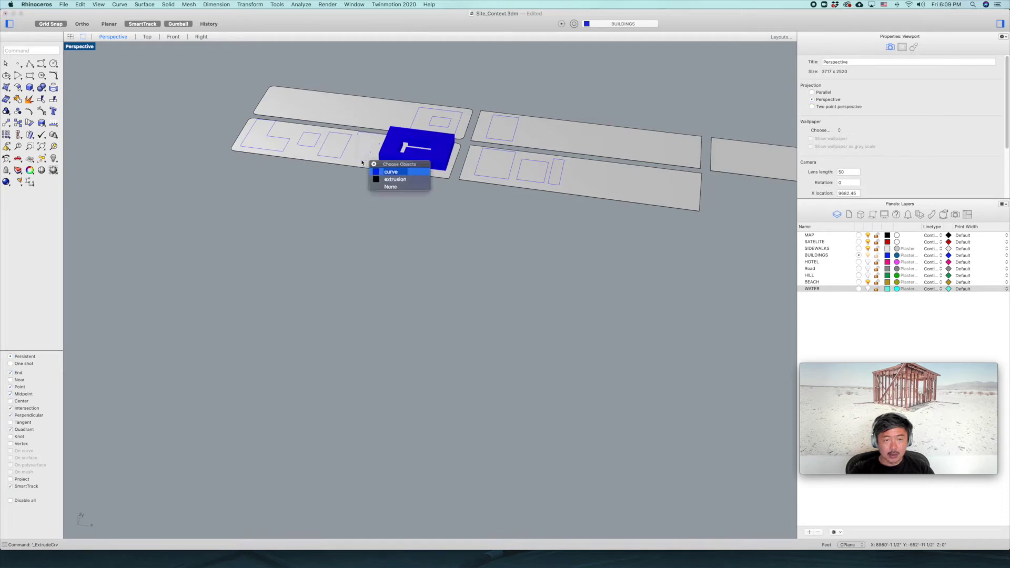
pyautogui.click(387, 173)
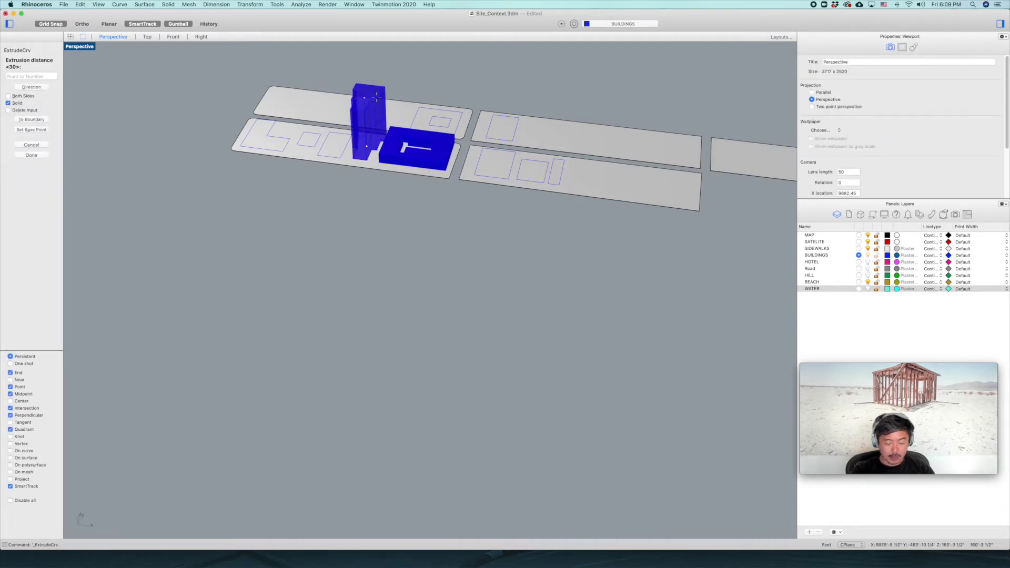
pyautogui.press('Escape')
# - Extrude the next building outline over the satellite map into a solid mass
pyautogui.scroll(-10, 426, 178)
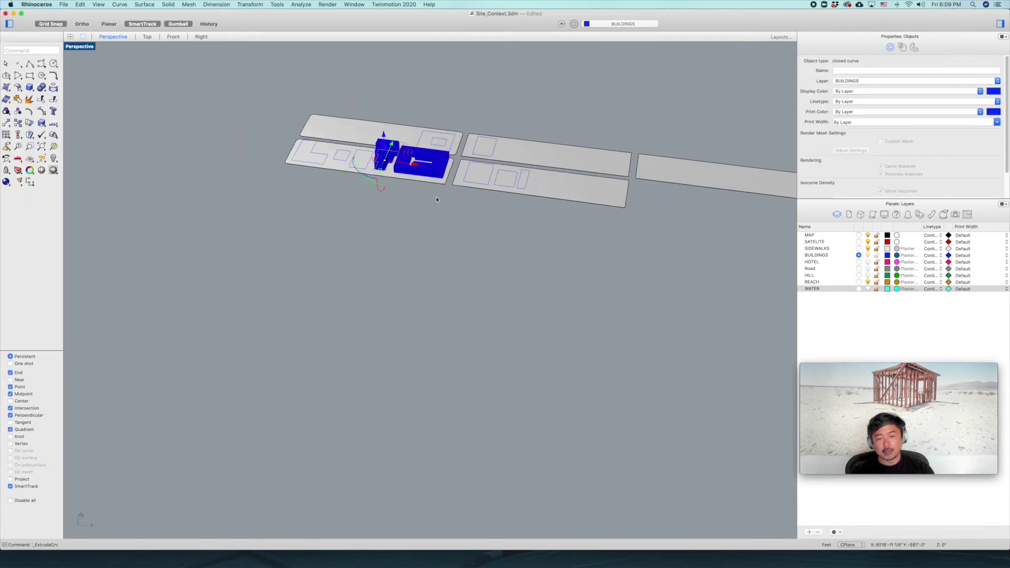
pyautogui.keyDown('shift'); pyautogui.moveTo(526, 192); pyautogui.dragTo(273, 223, button='right'); pyautogui.keyUp('shift')
pyautogui.keyDown('shift'); pyautogui.moveTo(708, 231); pyautogui.dragTo(625, 235, button='right'); pyautogui.keyUp('shift')
pyautogui.scroll(6, 625, 236)
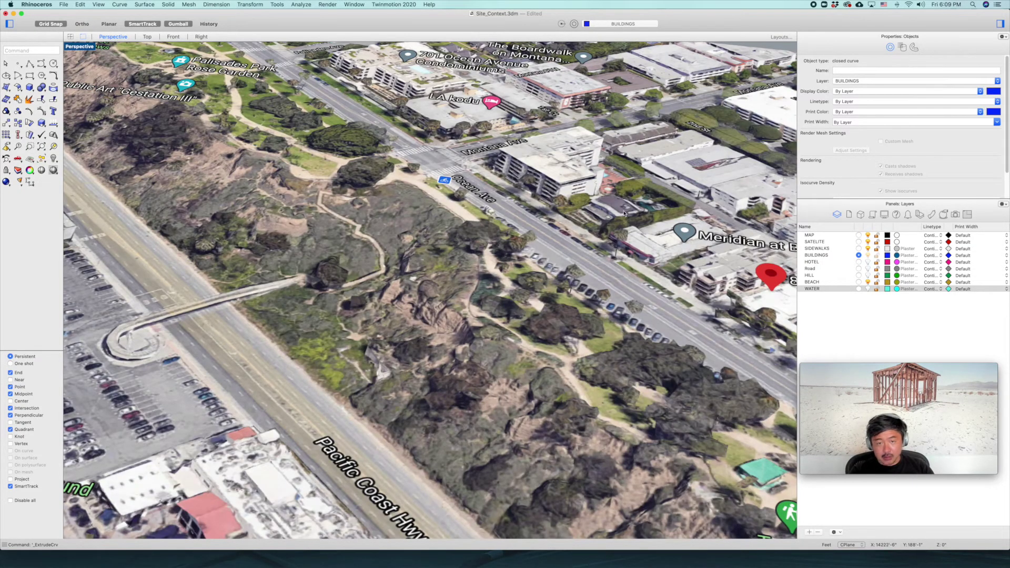
pyautogui.scroll(-10, 468, 264)
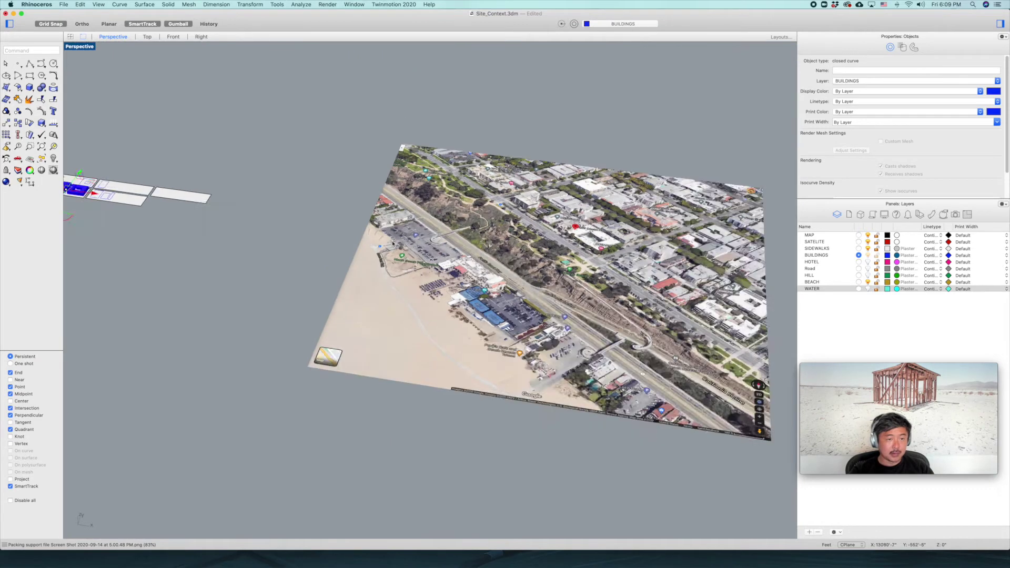
pyautogui.scroll(8, 310, 204)
pyautogui.click(311, 201)
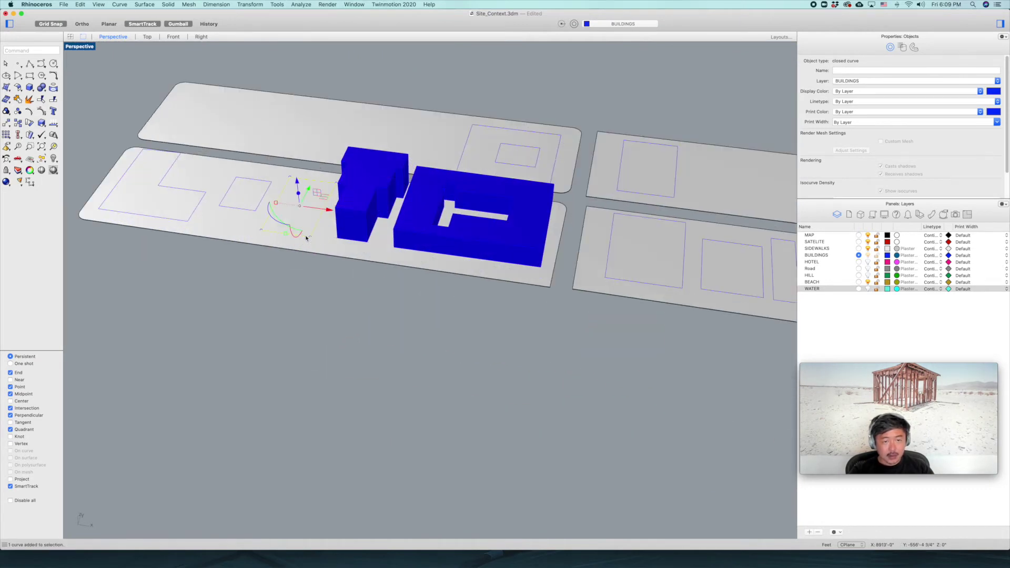
pyautogui.press('Return')
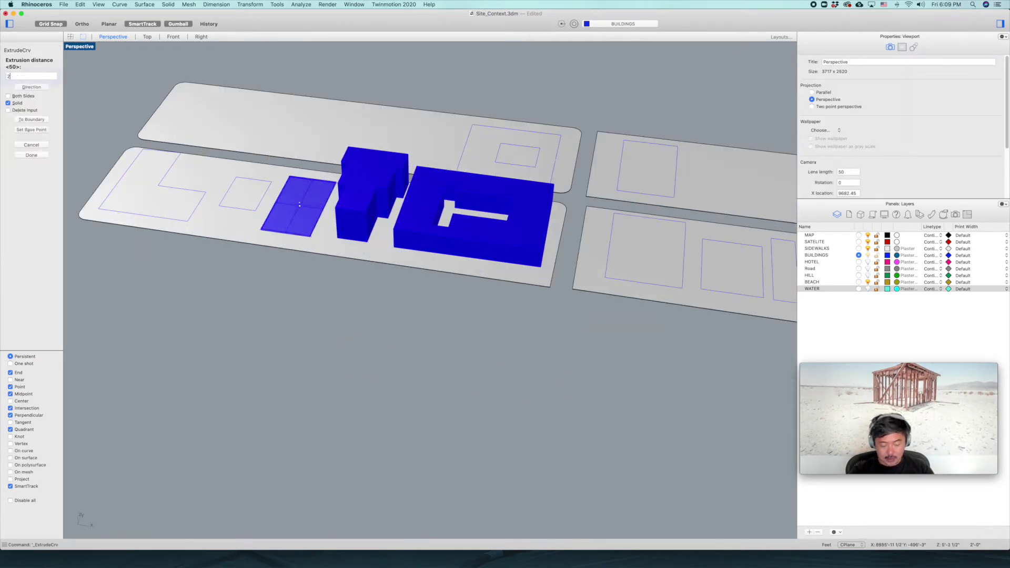
pyautogui.click(300, 201)
# - Extrude the small square building outline to a low height of 1
pyautogui.click(246, 211)
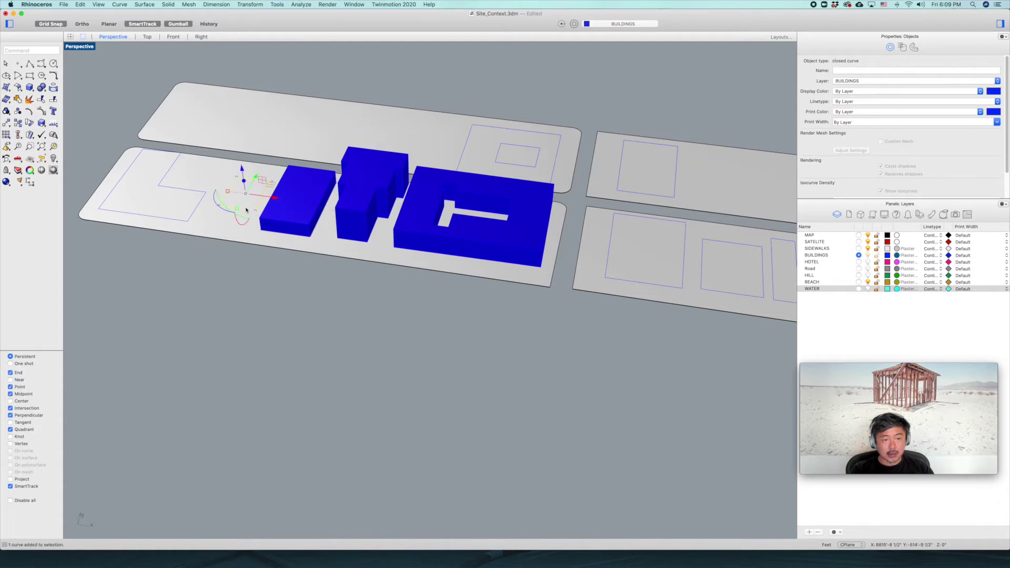
pyautogui.press('Return')
pyautogui.write('1')
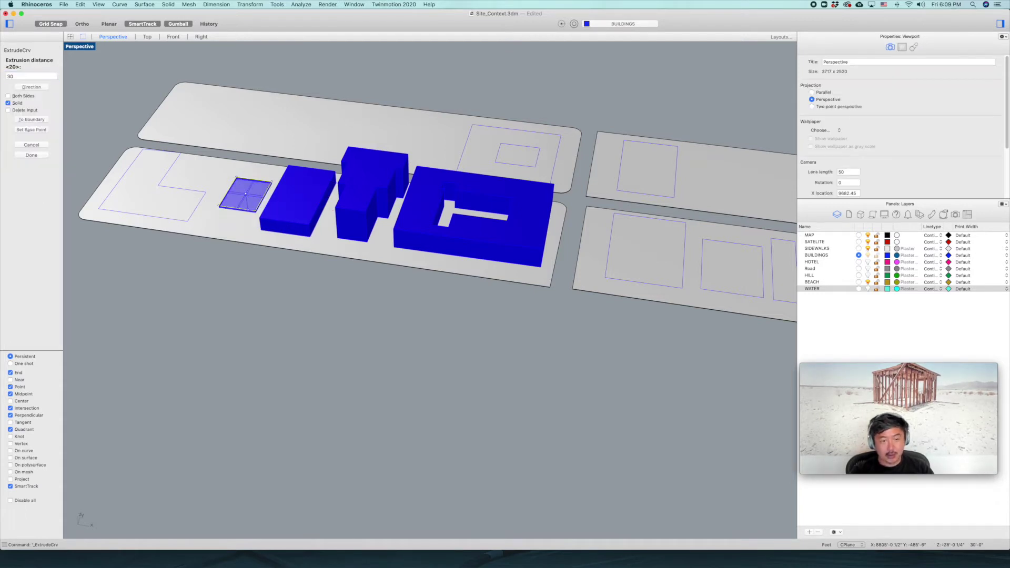
pyautogui.press('Return')
# - Extrude the L-shaped building outline to a height of 50
pyautogui.click(194, 212)
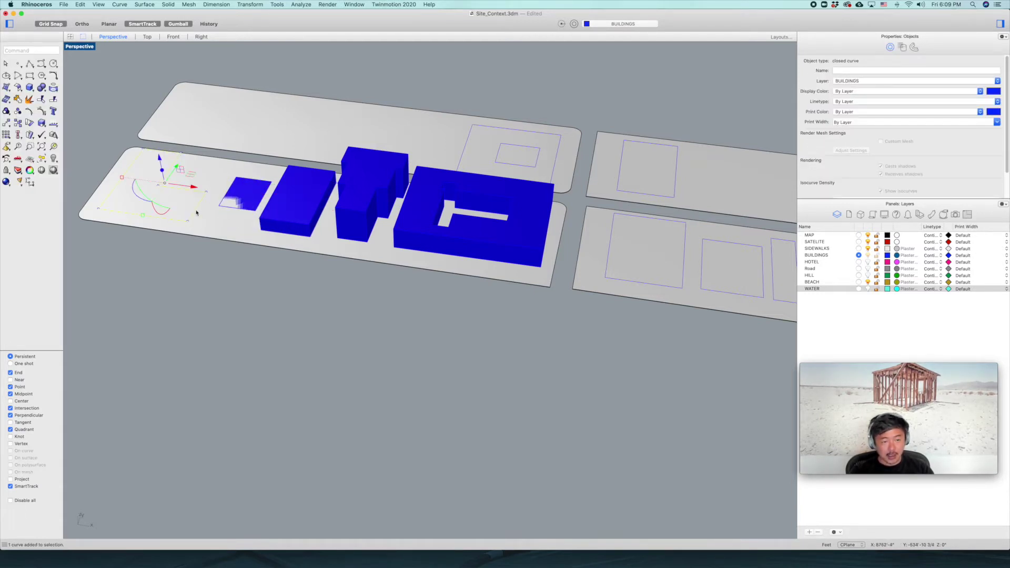
pyautogui.press('Return')
pyautogui.write('50')
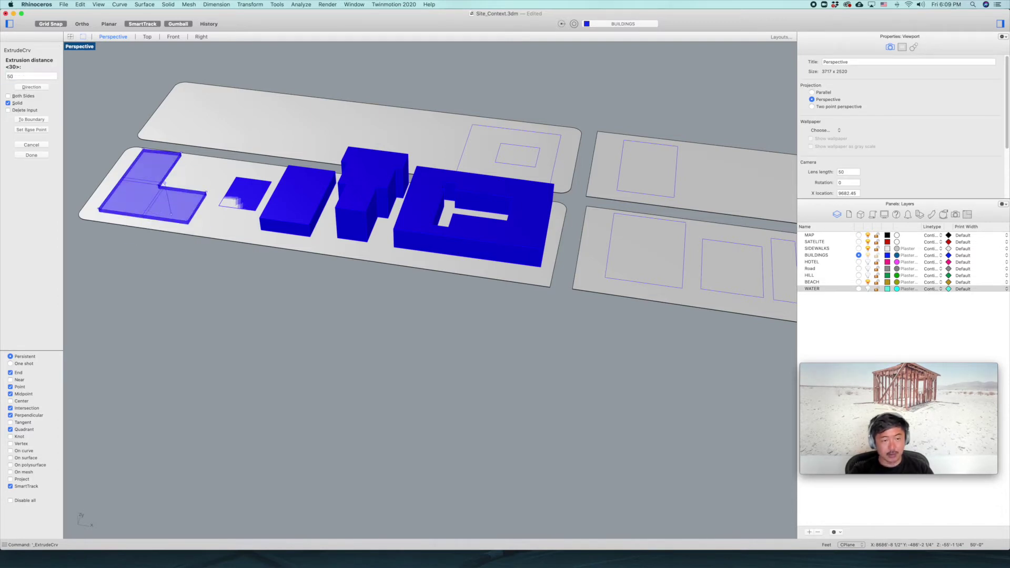
pyautogui.click(241, 159)
pyautogui.scroll(-10, 241, 159)
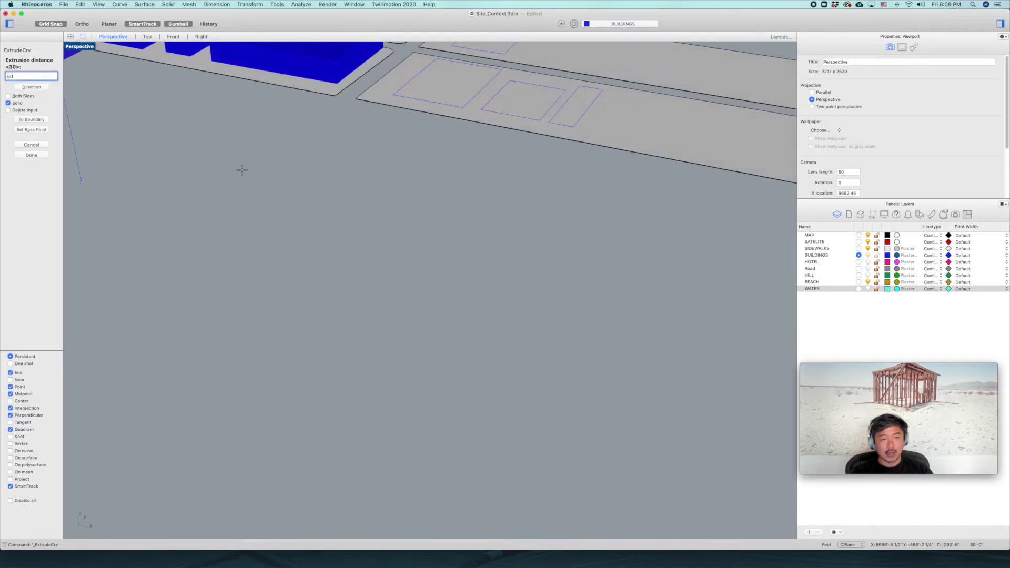
pyautogui.moveTo(244, 153); pyautogui.dragTo(271, 218, button='right')
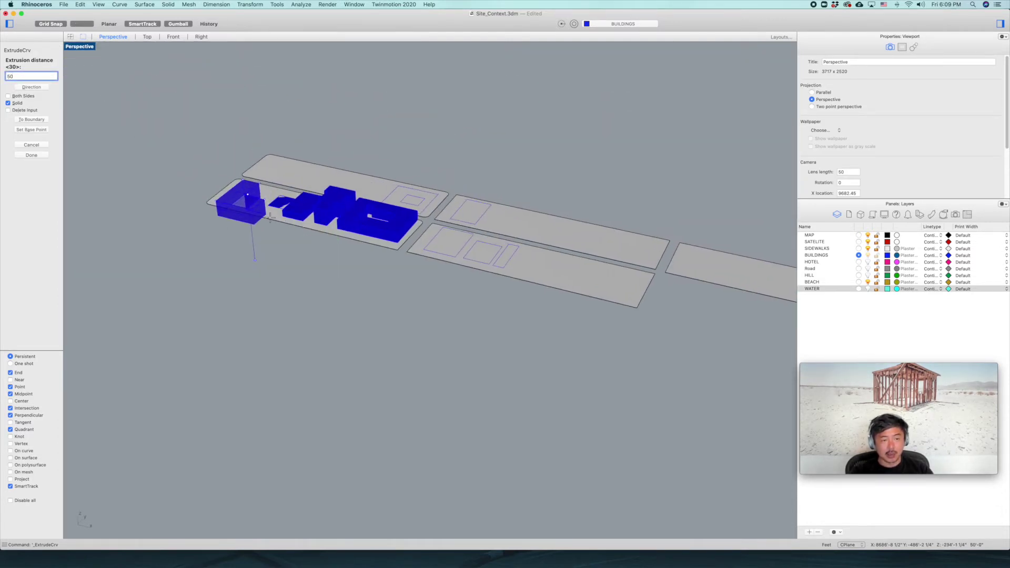
# - Finish the L-shaped building, then delete the slab between the buildings and undo it
pyautogui.click(226, 145)
pyautogui.click(272, 204)
pyautogui.click(282, 203)
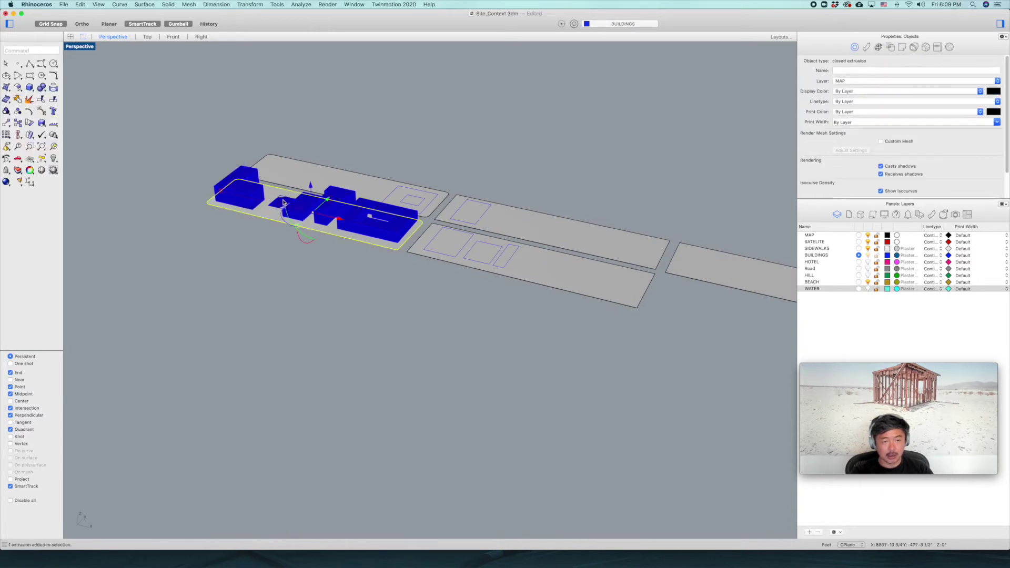
pyautogui.moveTo(266, 230); pyautogui.dragTo(287, 246, button='right')
pyautogui.scroll(5, 360, 427)
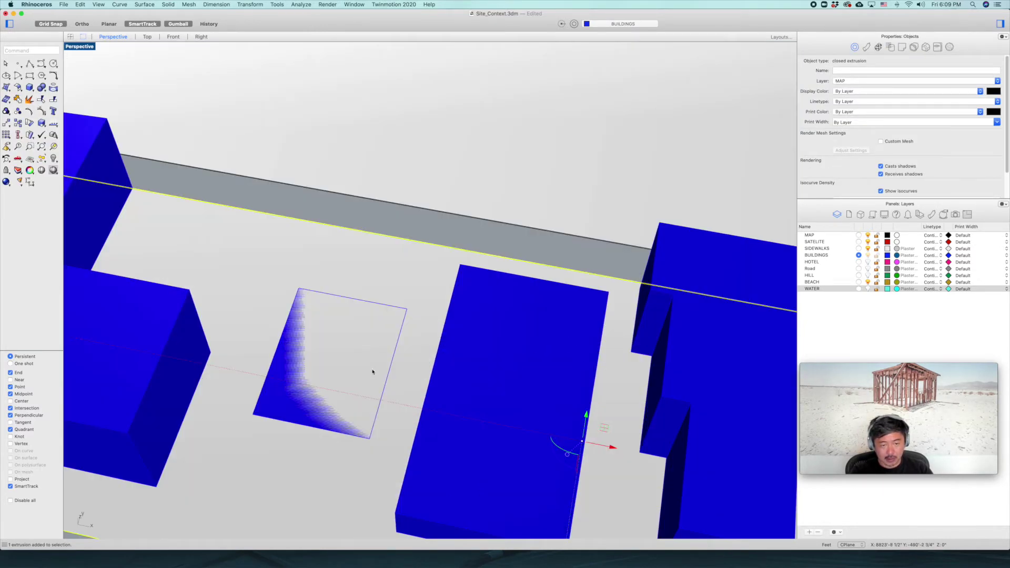
pyautogui.click(372, 303)
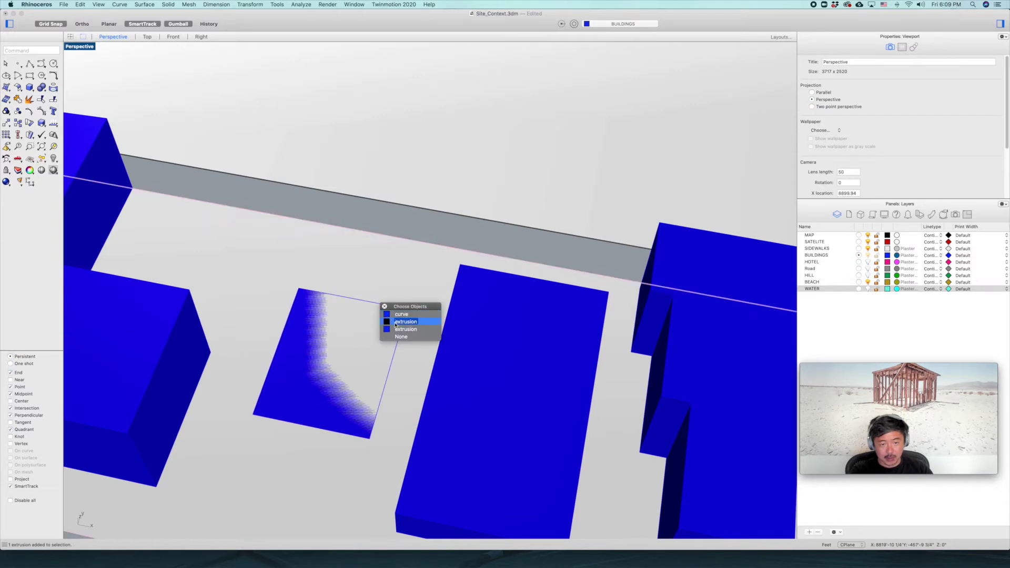
pyautogui.click(405, 321)
pyautogui.press('Delete')
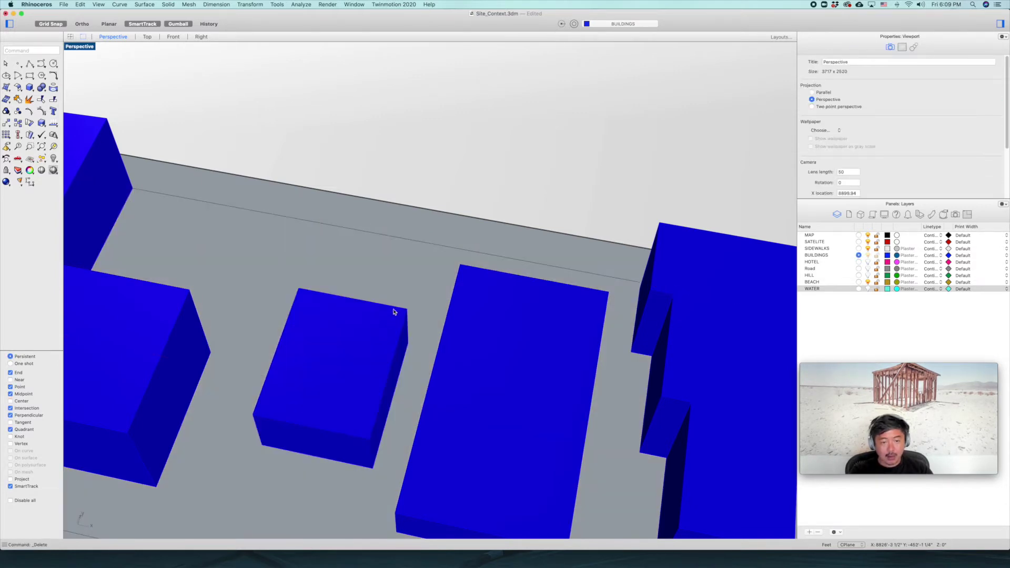
pyautogui.press('super+z')
# - Delete the slab extrusion again and select the rectangular outline curve left behind
pyautogui.click(392, 308)
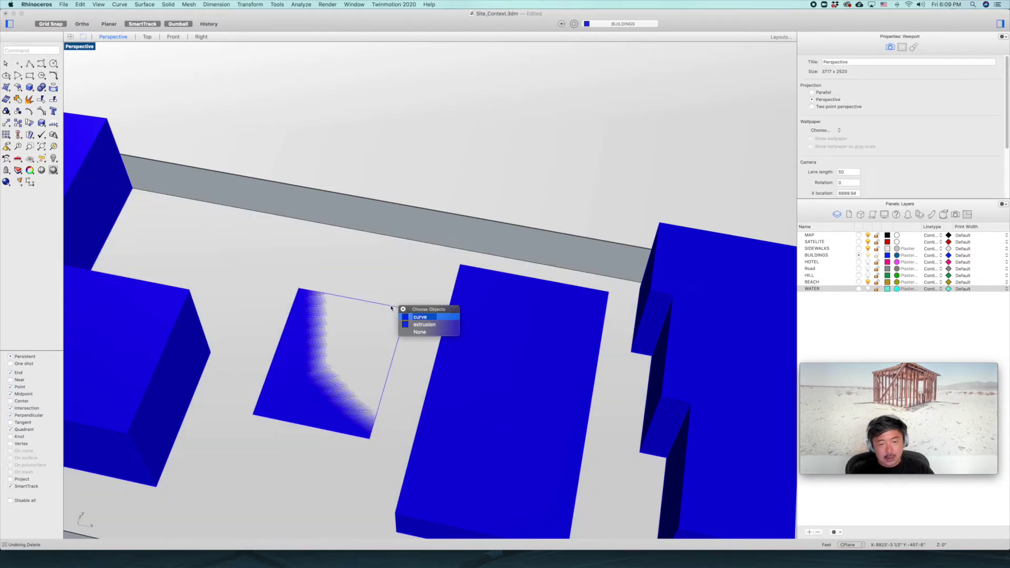
pyautogui.click(424, 324)
pyautogui.press('Delete')
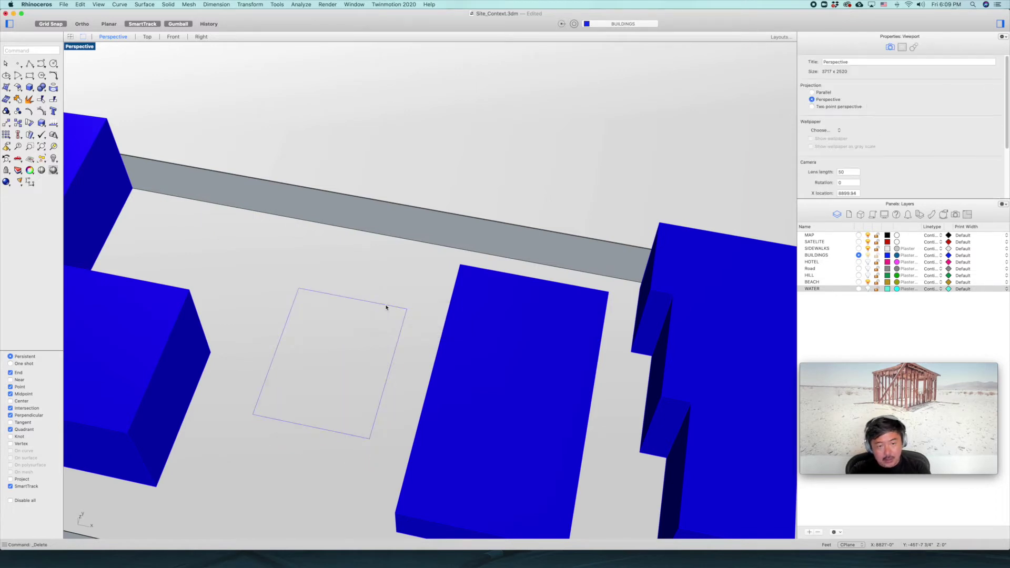
pyautogui.click(386, 308)
pyautogui.click(408, 316)
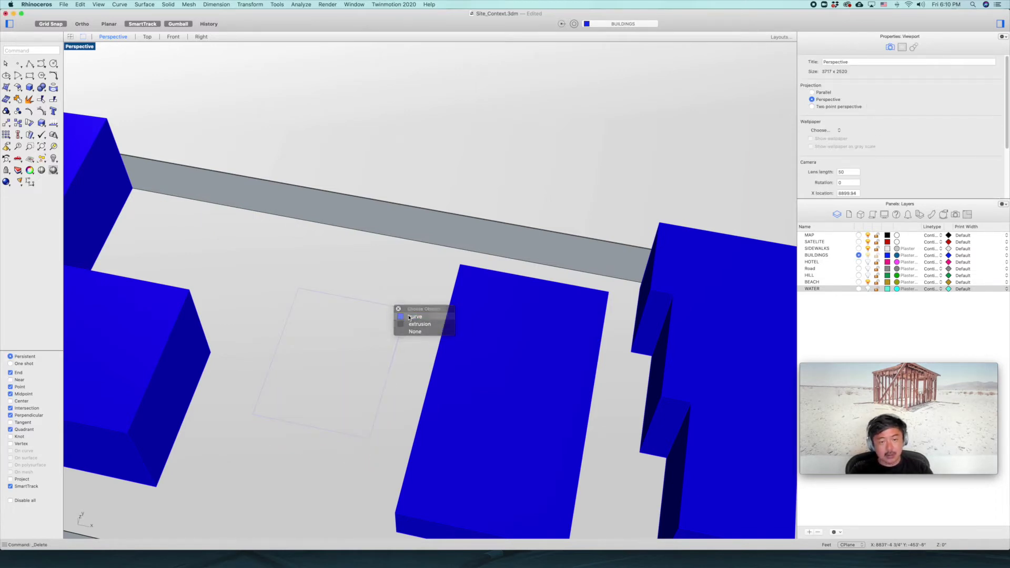
pyautogui.scroll(-10, 408, 316)
pyautogui.moveTo(408, 310); pyautogui.dragTo(406, 301, button='right')
# - Extrude the rectangular outline to a height of 20
pyautogui.write('E')
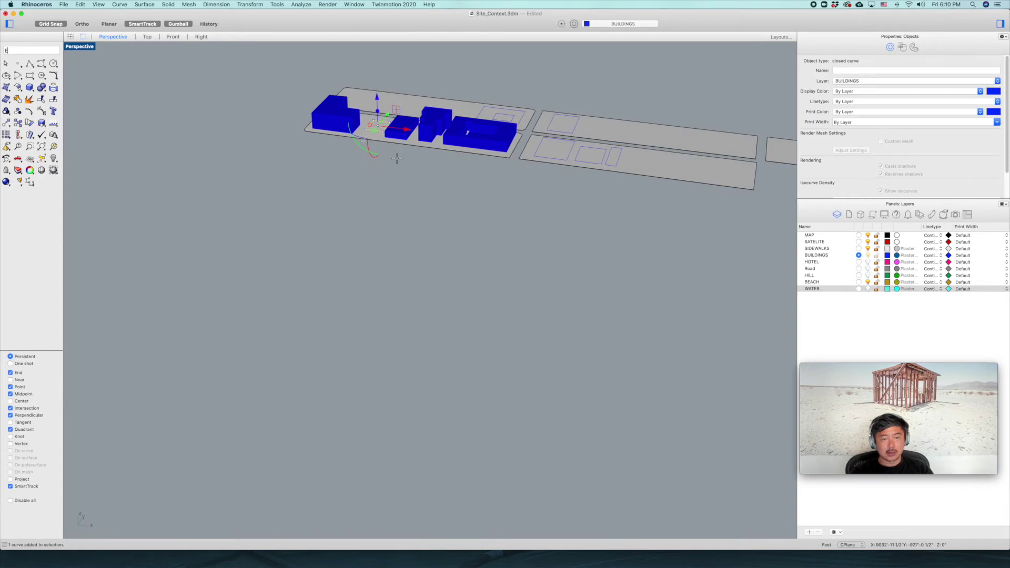
pyautogui.press('Return')
pyautogui.write('20')
pyautogui.press('Return')
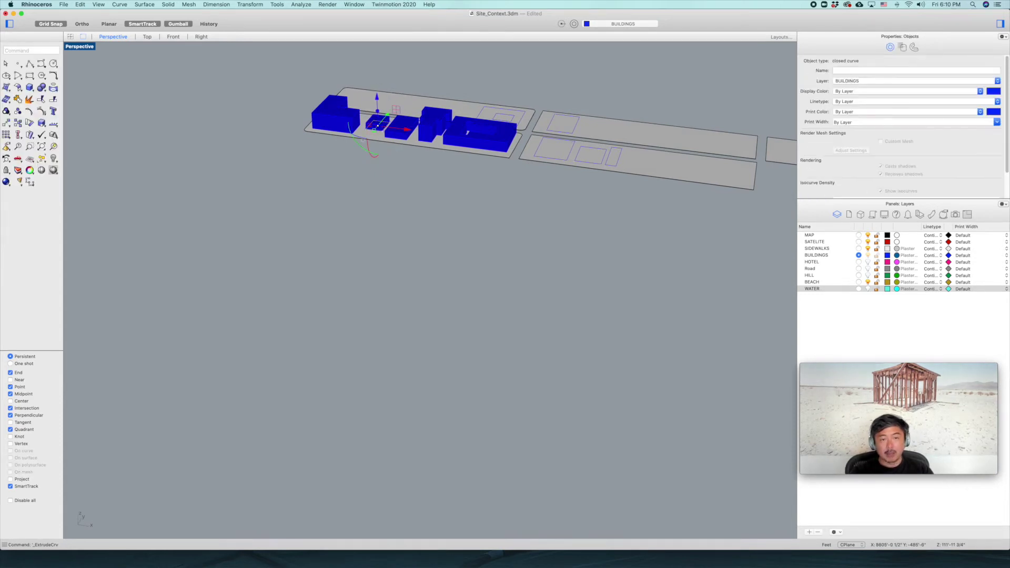
# - Inspect the blue buildings over the satellite map, then restore the four-view layout
pyautogui.scroll(-8, 518, 143)
pyautogui.keyDown('shift'); pyautogui.moveTo(468, 159); pyautogui.dragTo(448, 203, button='right'); pyautogui.keyUp('shift')
pyautogui.scroll(-7, 448, 203)
pyautogui.scroll(-4, 449, 203)
pyautogui.keyDown('shift'); pyautogui.moveTo(318, 210); pyautogui.dragTo(401, 250, button='right'); pyautogui.keyUp('shift')
pyautogui.moveTo(268, 198); pyautogui.dragTo(315, 216, button='right')
pyautogui.scroll(6, 196, 207)
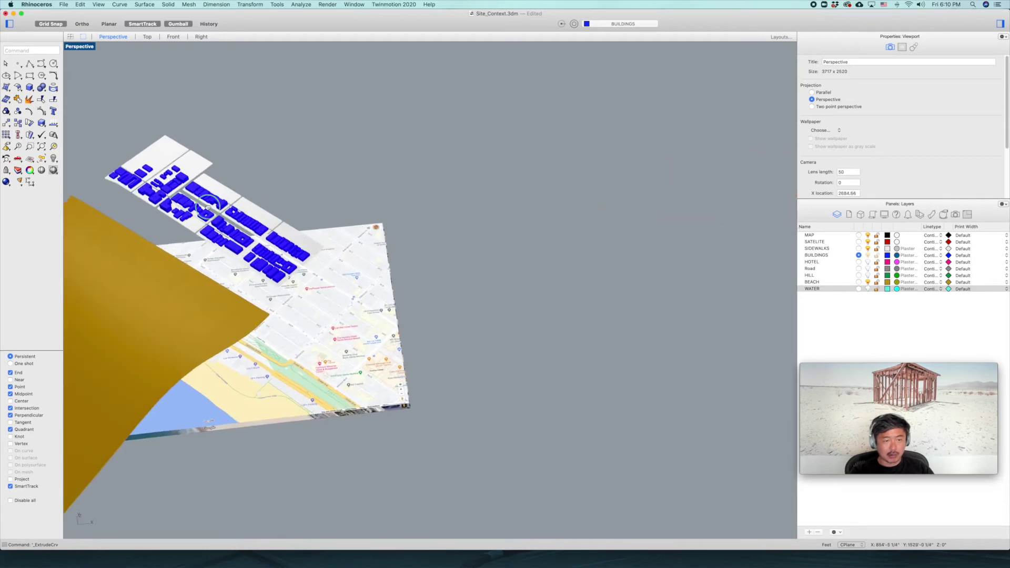
pyautogui.scroll(5, 194, 207)
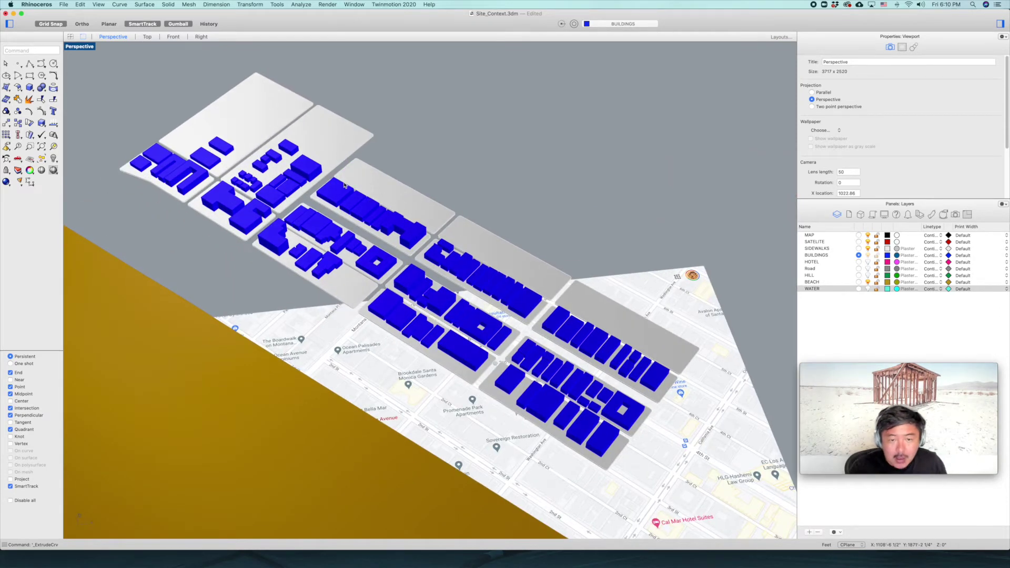
pyautogui.moveTo(498, 180); pyautogui.dragTo(532, 165, button='right')
pyautogui.scroll(-4, 571, 235)
pyautogui.scroll(-8, 572, 234)
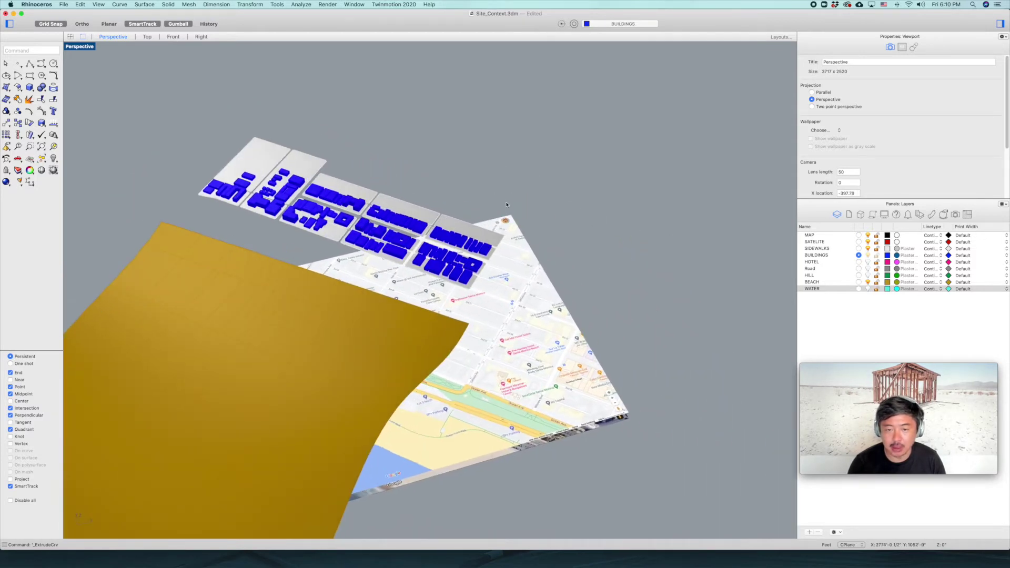
pyautogui.keyDown('shift'); pyautogui.moveTo(537, 263); pyautogui.dragTo(327, 256, button='right'); pyautogui.keyUp('shift')
pyautogui.moveTo(582, 254); pyautogui.dragTo(562, 256, button='right')
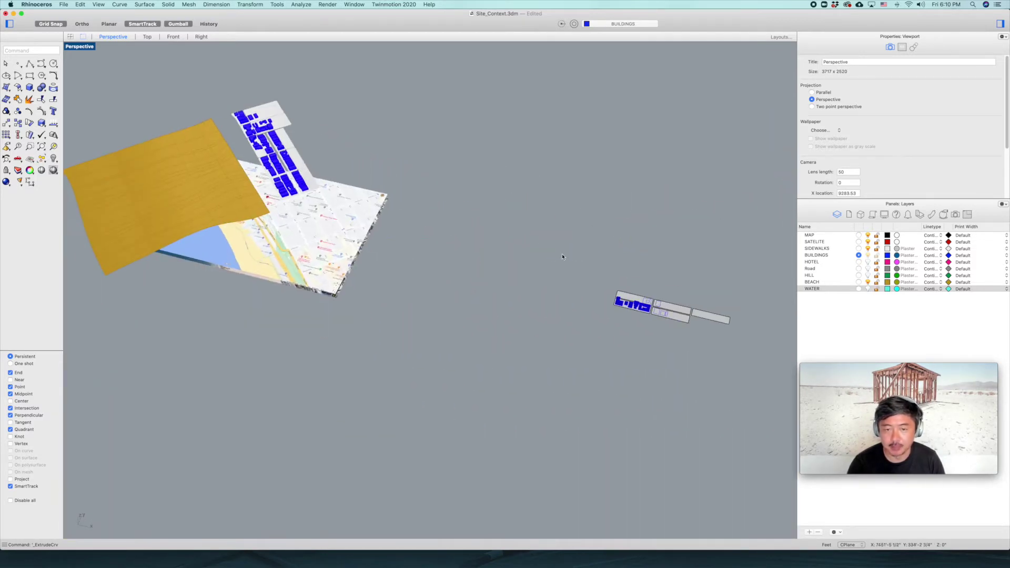
pyautogui.moveTo(466, 254); pyautogui.dragTo(509, 262, button='right')
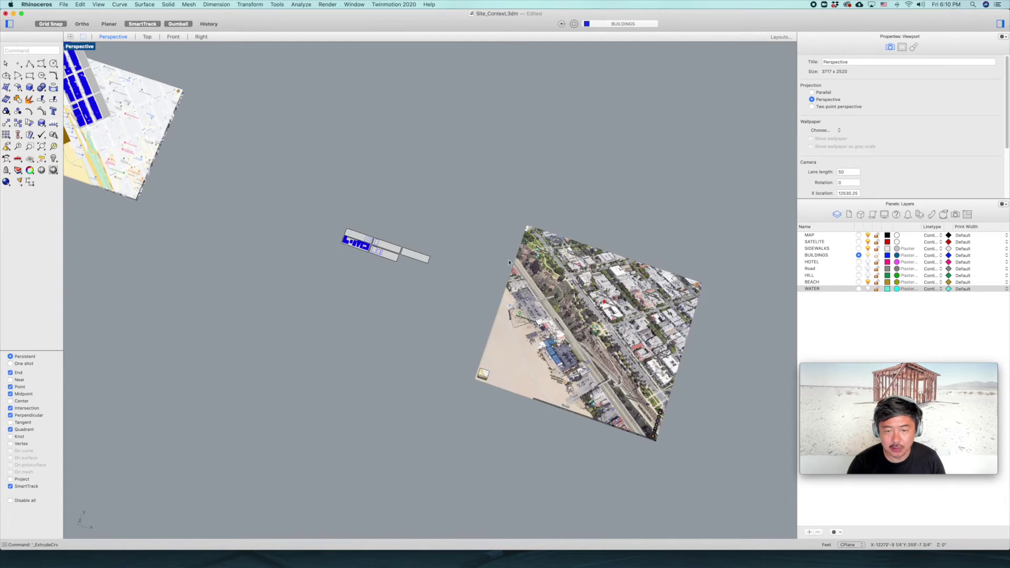
pyautogui.doubleClick(80, 47)
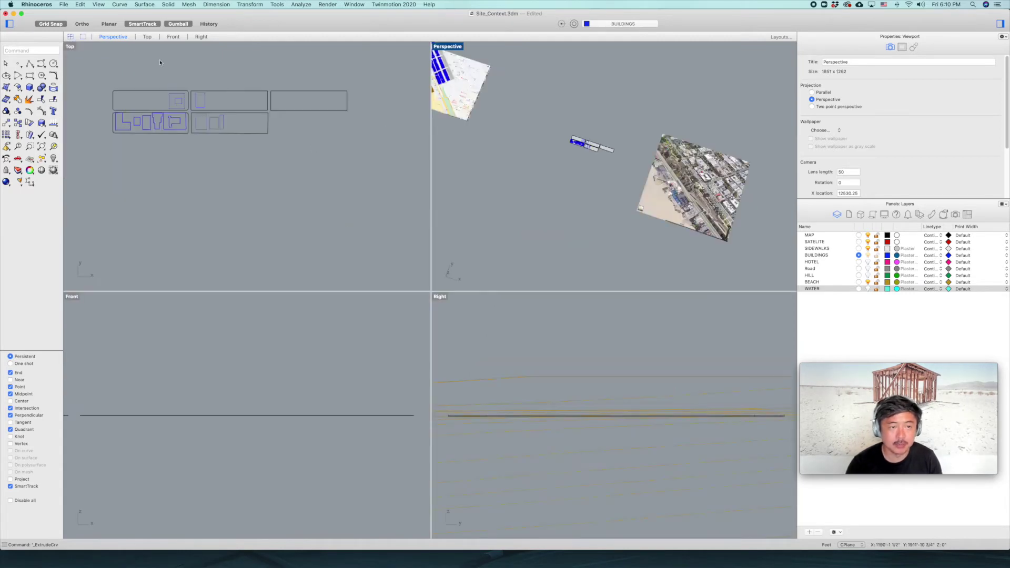
# - Show all hidden objects and maximize Top view, undoing an accidental image move
pyautogui.press('Return')
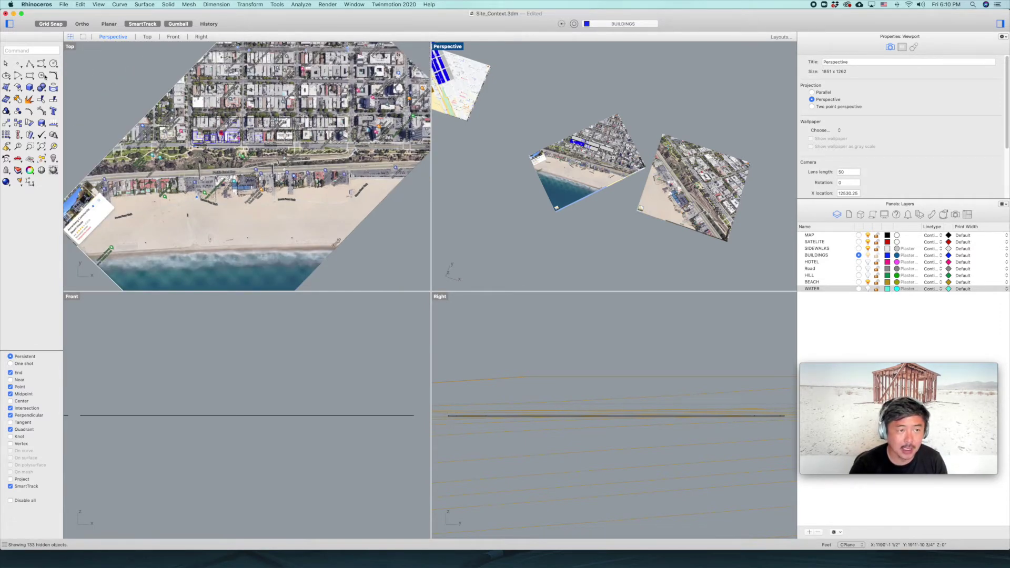
pyautogui.doubleClick(70, 47)
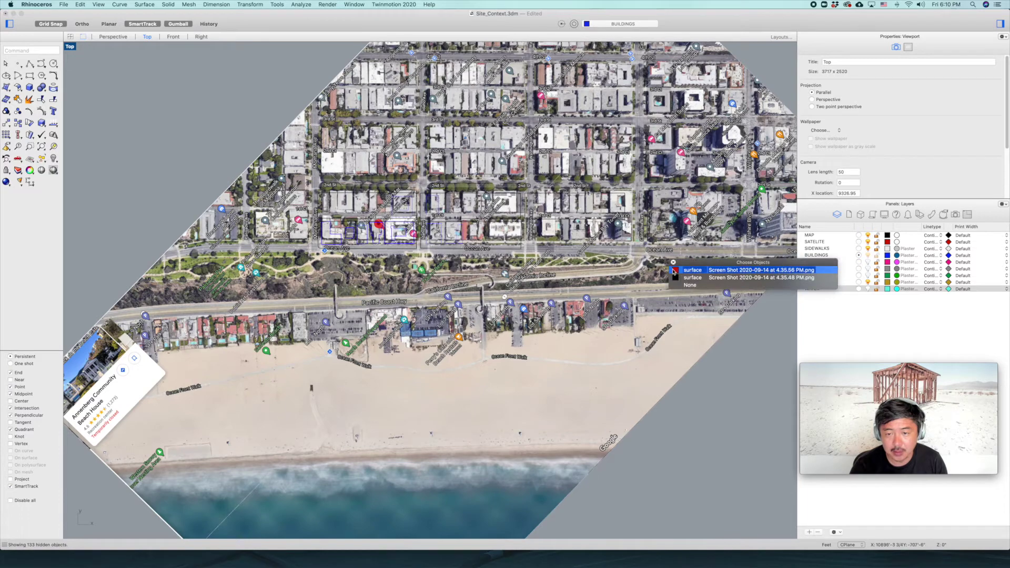
pyautogui.click(692, 277)
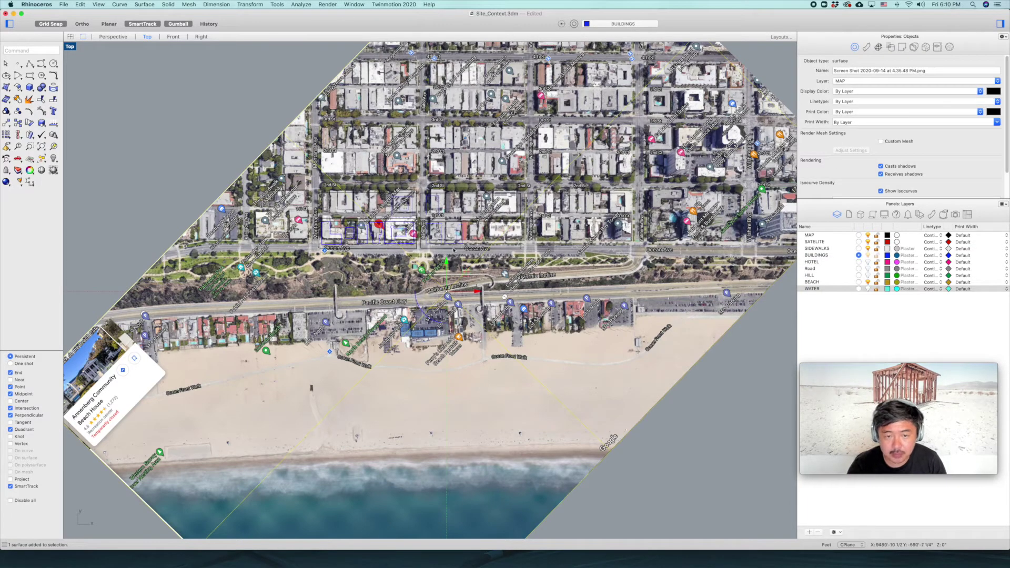
pyautogui.scroll(4, 419, 278)
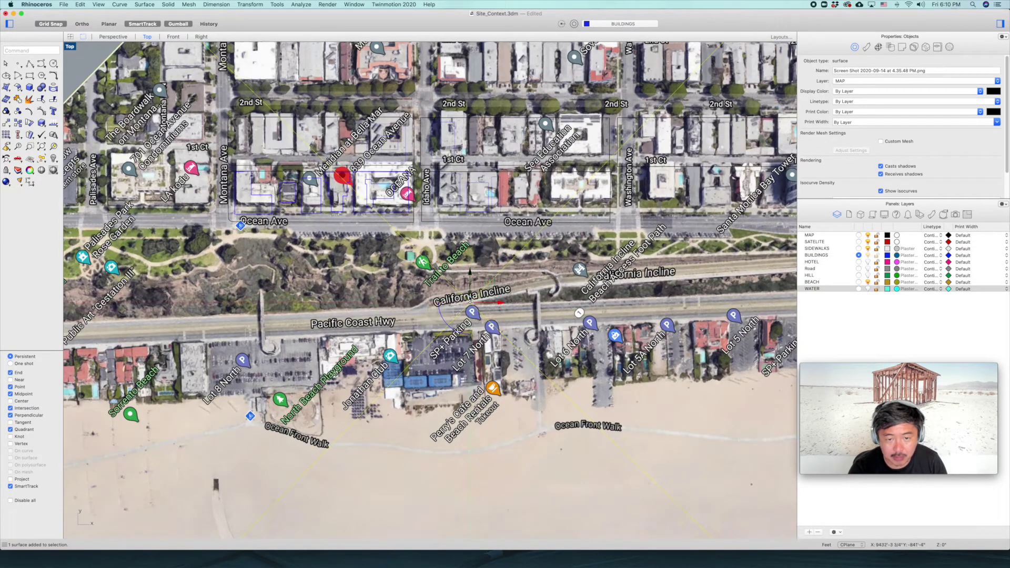
pyautogui.moveTo(496, 288); pyautogui.dragTo(493, 297)
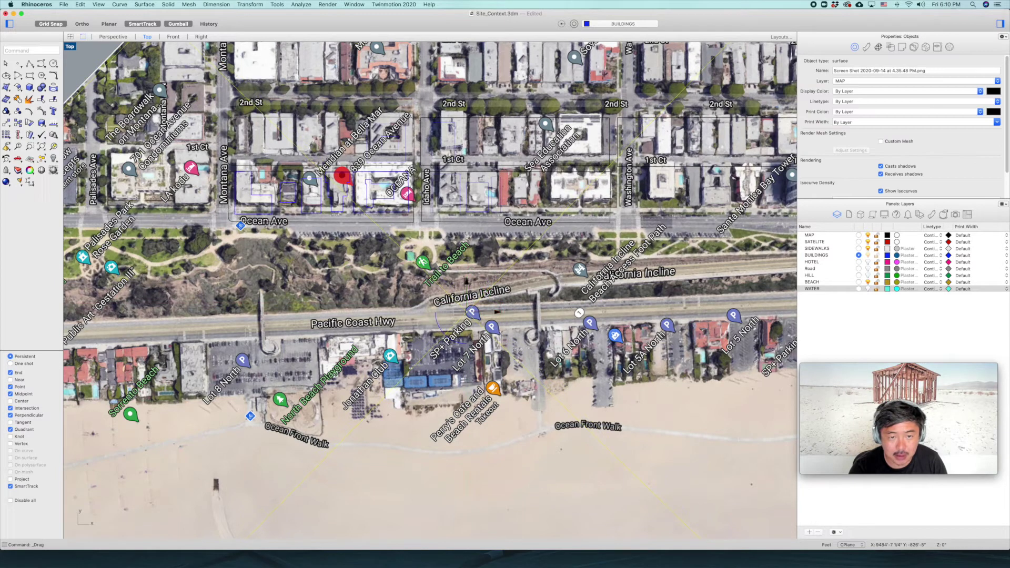
pyautogui.press('super+z')
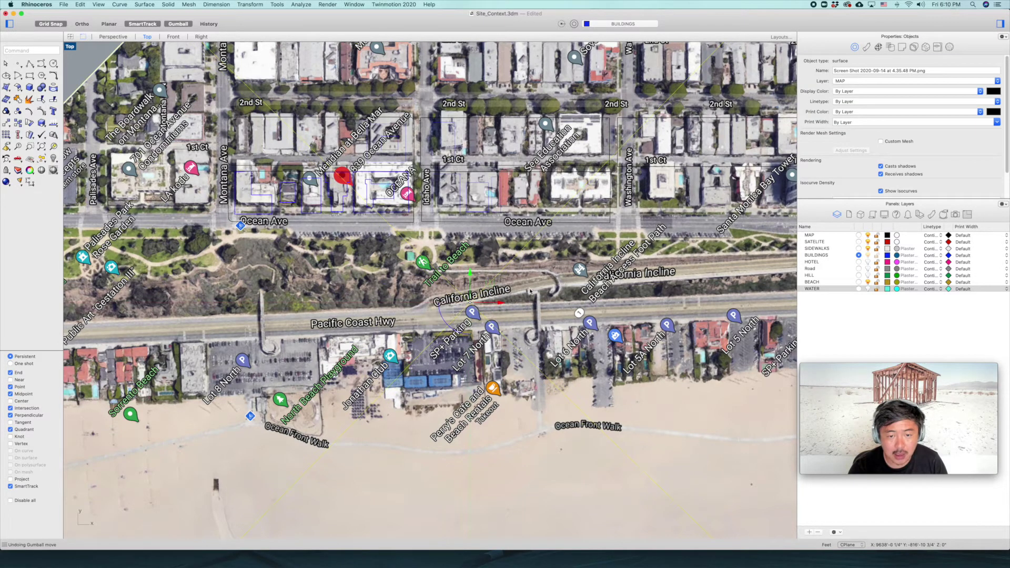
# - Select the satellite image surface and shift it to align under the building outlines
pyautogui.click(587, 300)
pyautogui.press('Escape')
pyautogui.click(445, 280)
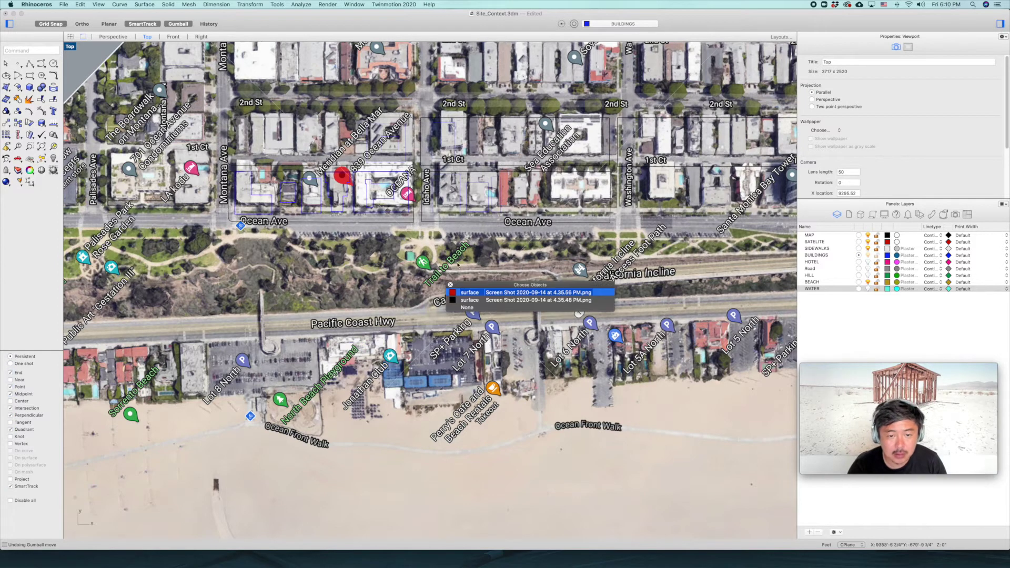
pyautogui.click(465, 300)
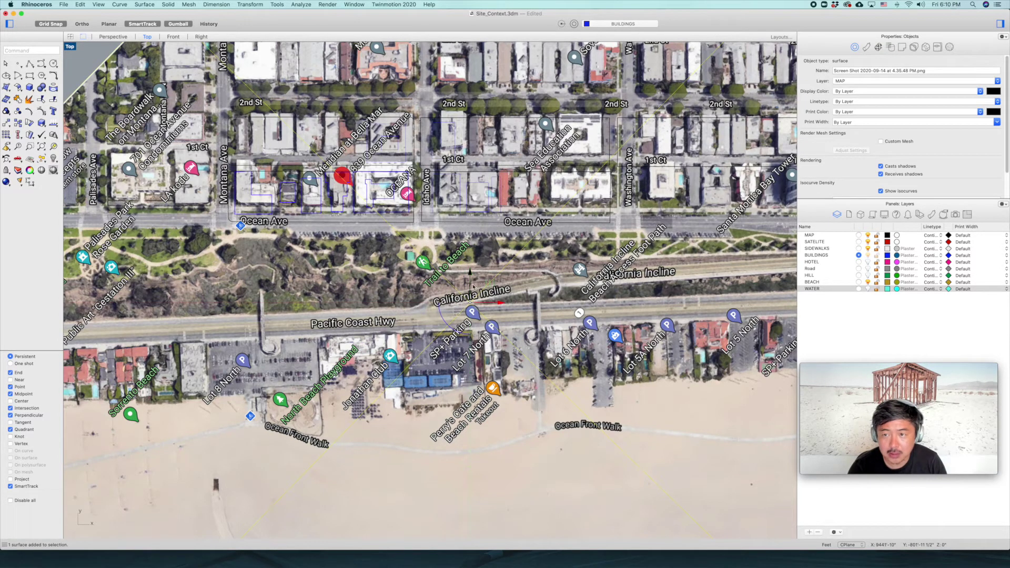
pyautogui.click(538, 276)
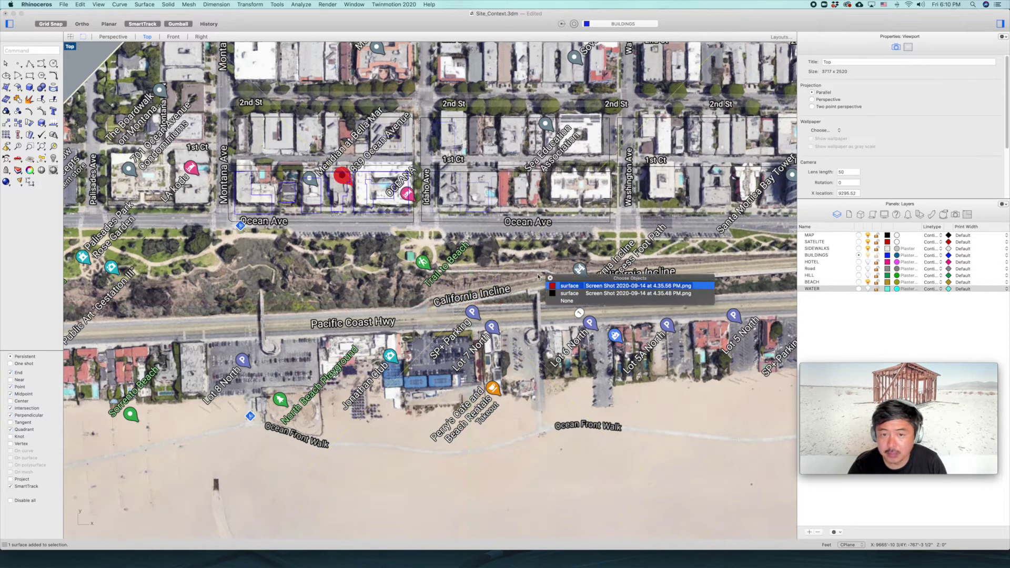
pyautogui.click(566, 285)
pyautogui.moveTo(428, 256); pyautogui.dragTo(474, 279)
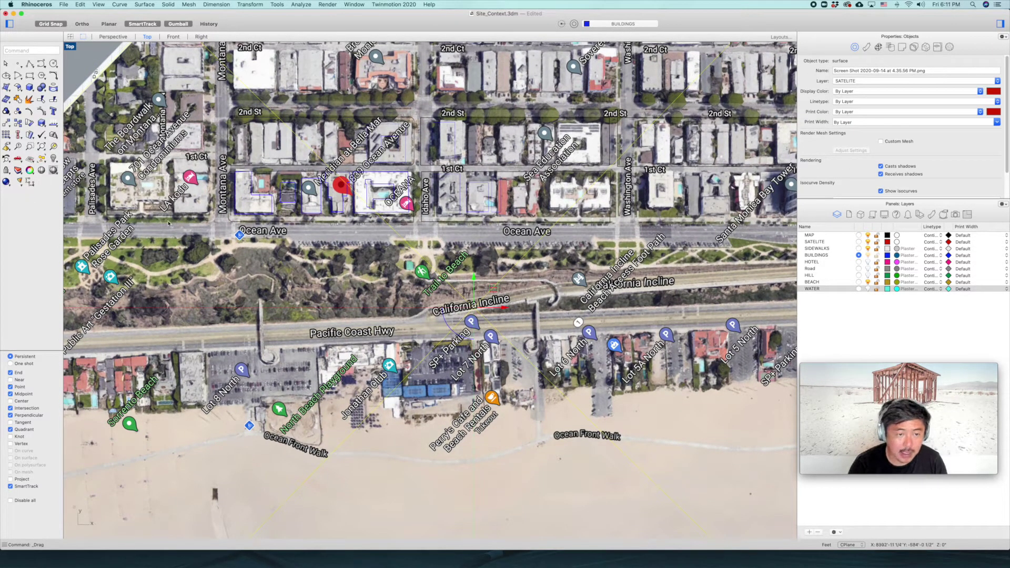
# - Start a polyline with the Top view panned toward the map's left edge
pyautogui.click(30, 64)
pyautogui.scroll(-6, 163, 230)
pyautogui.moveTo(173, 231); pyautogui.dragTo(248, 230, button='right')
pyautogui.scroll(6, 165, 243)
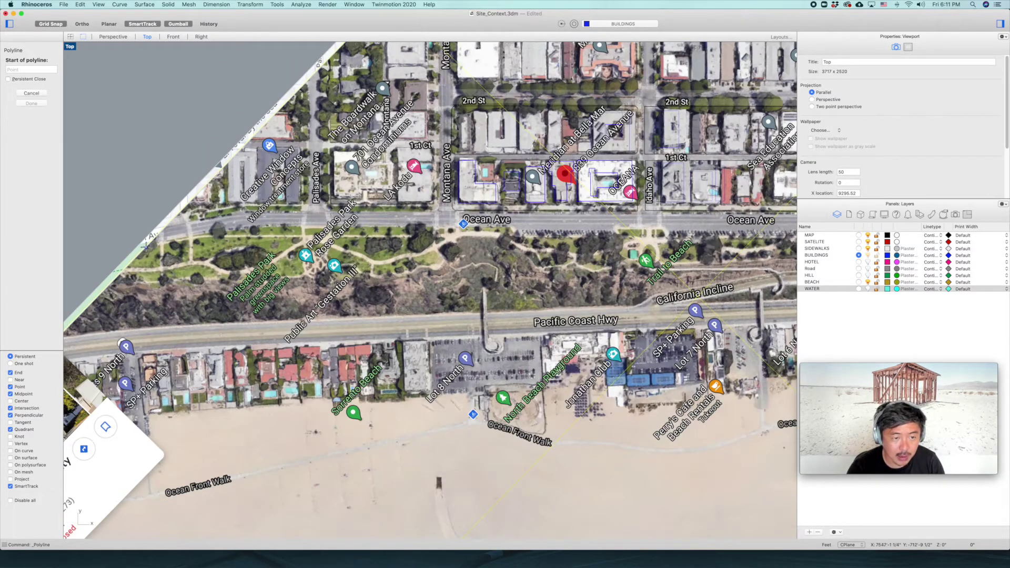
# - Place polyline vertices from the map's diagonal edge along the Ocean Ave curb
pyautogui.click(146, 247)
pyautogui.click(238, 228)
pyautogui.click(376, 228)
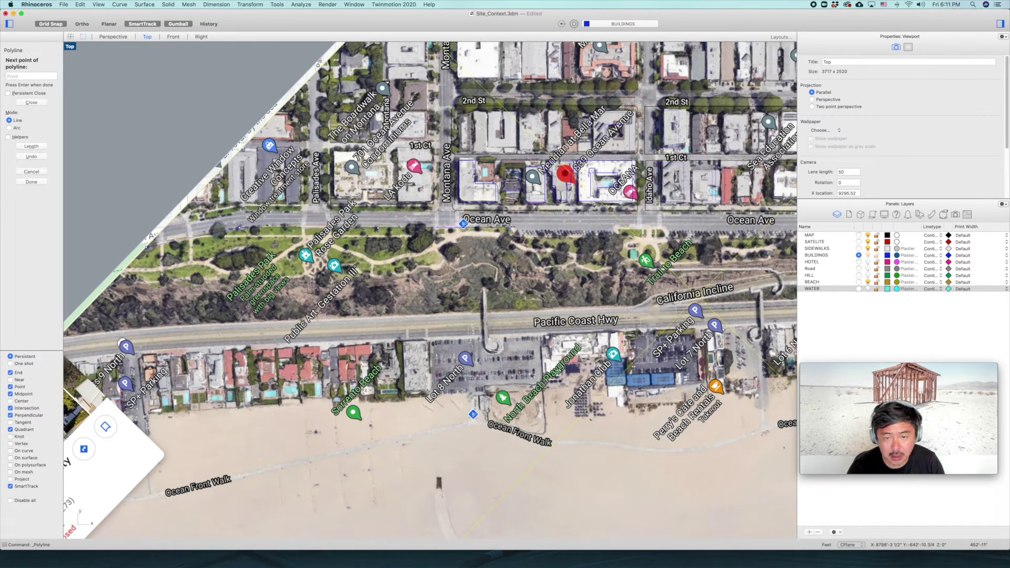
pyautogui.click(508, 226)
pyautogui.scroll(5, 513, 232)
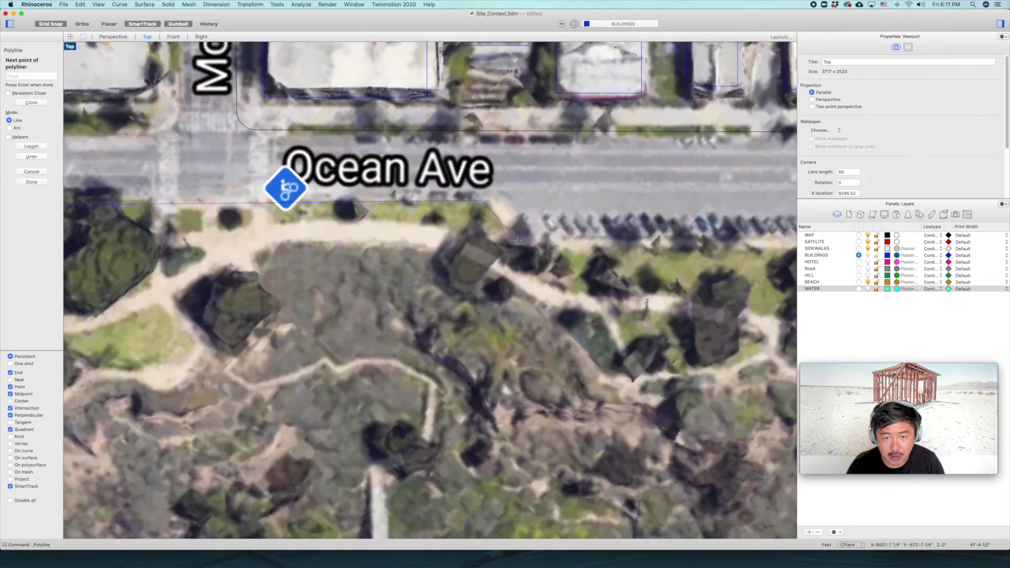
pyautogui.click(519, 243)
pyautogui.click(681, 241)
pyautogui.moveTo(646, 247); pyautogui.dragTo(233, 270, button='right')
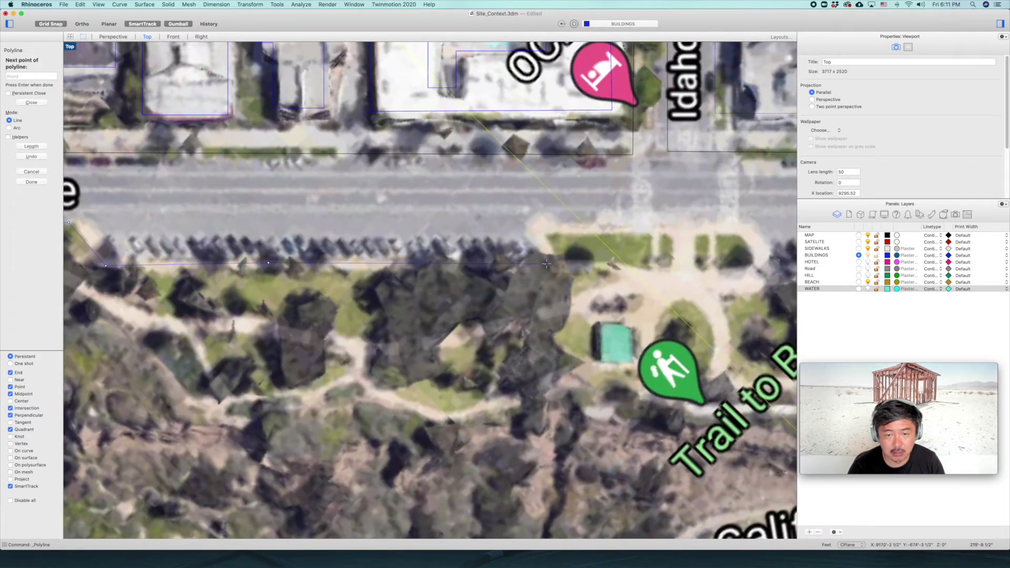
# - Continue tracing the curb east along Ocean Ave past Trail to Beach
pyautogui.click(527, 230)
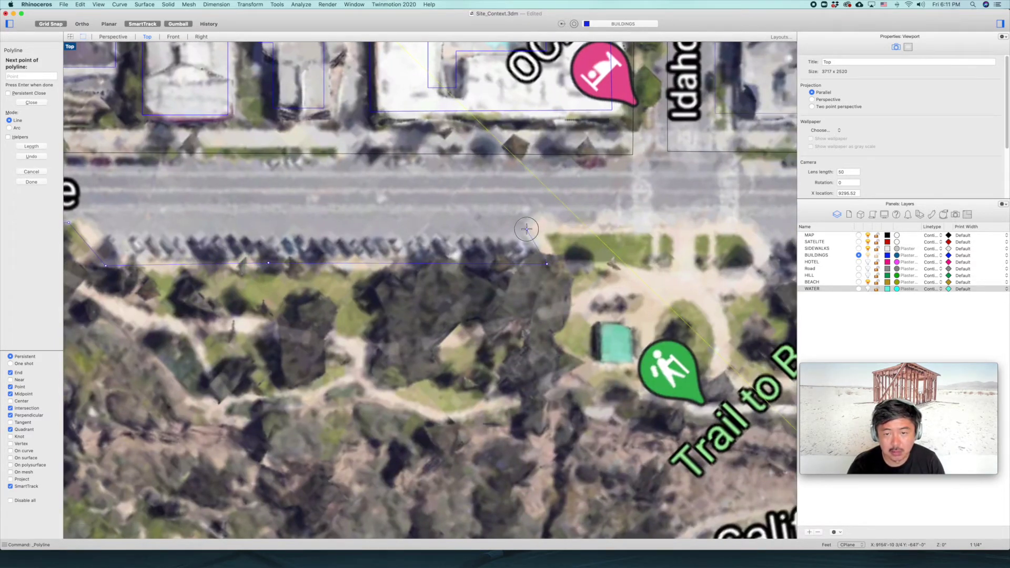
pyautogui.click(748, 226)
pyautogui.moveTo(747, 225); pyautogui.dragTo(439, 178, button='right')
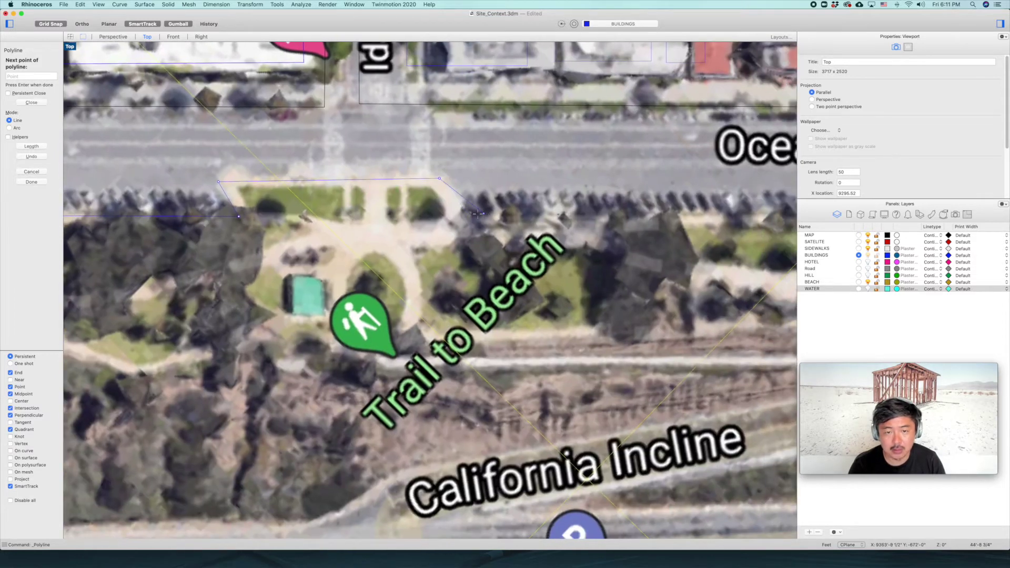
pyautogui.scroll(-6, 650, 200)
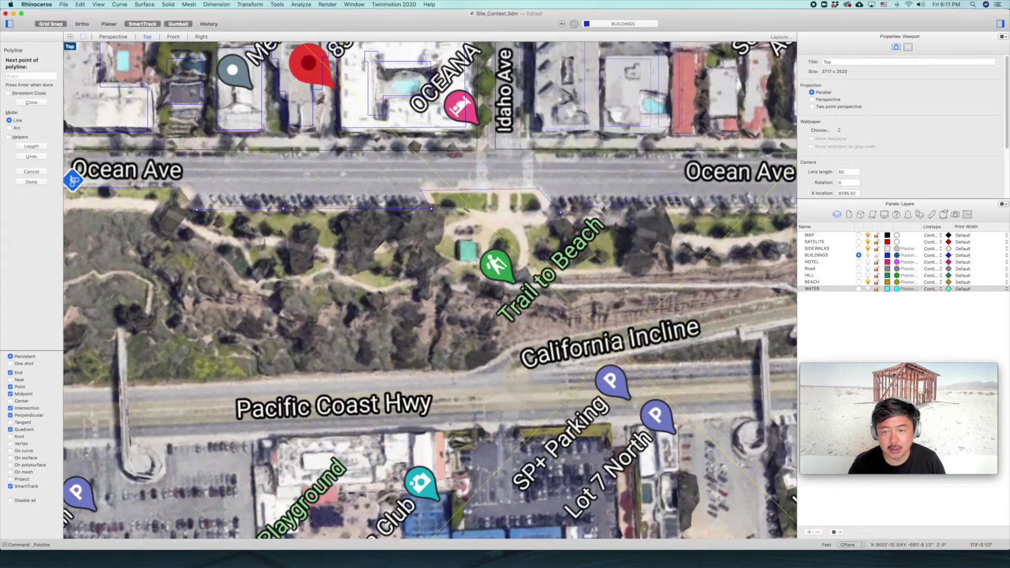
pyautogui.moveTo(664, 218); pyautogui.dragTo(470, 209, button='right')
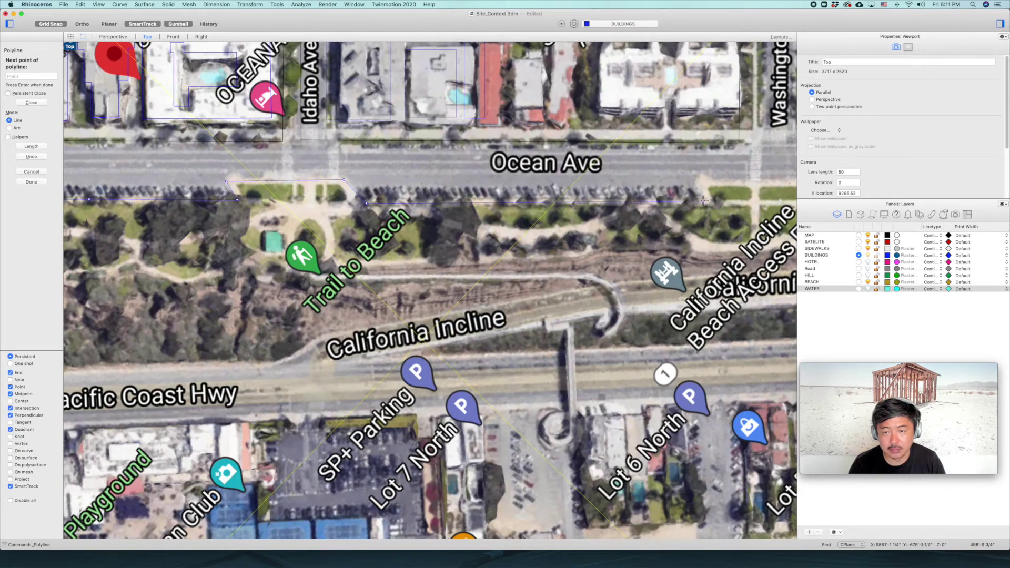
pyautogui.click(703, 201)
pyautogui.click(694, 185)
pyautogui.moveTo(756, 183); pyautogui.dragTo(511, 173, button='right')
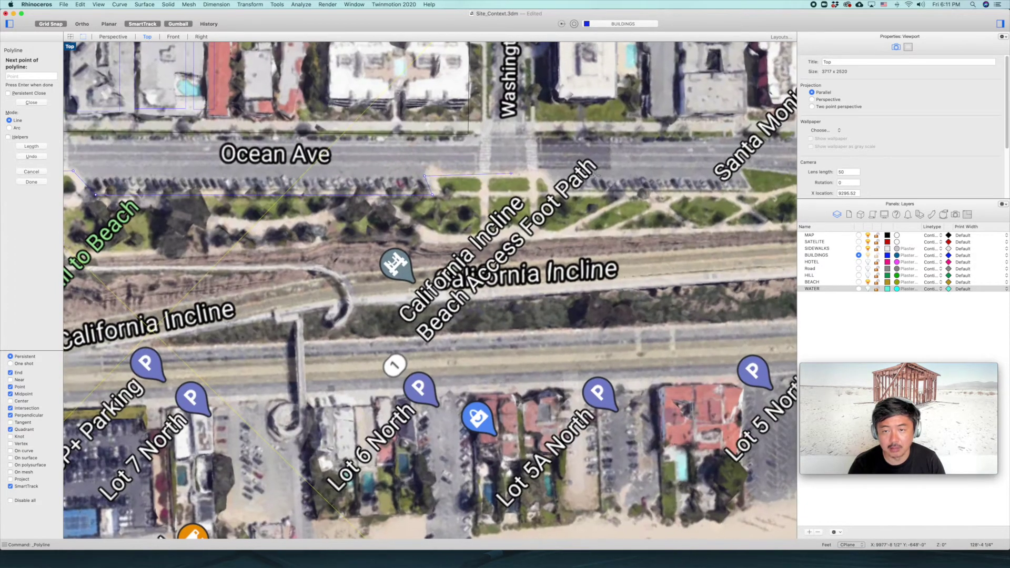
pyautogui.scroll(-3, 674, 183)
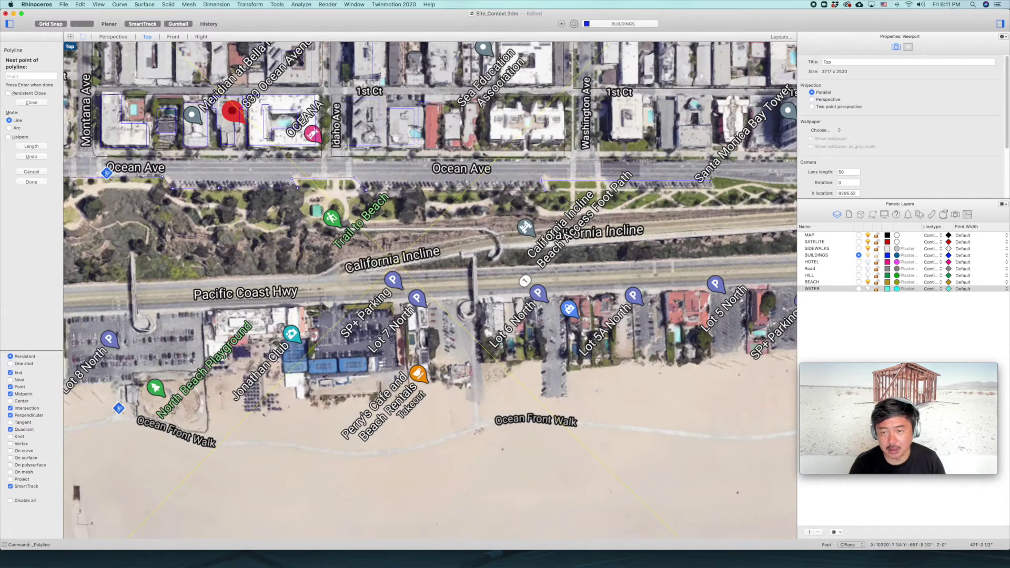
pyautogui.hscroll(3, 710, 177)
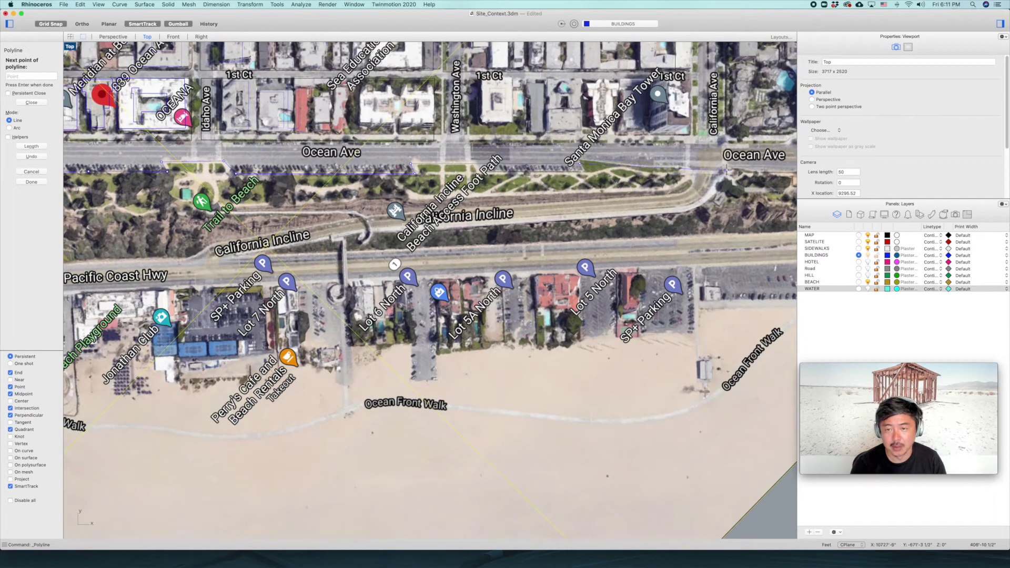
# - End the Ocean Ave polyline and select the traced curve
pyautogui.press('Return')
pyautogui.press('Return')
pyautogui.press('Escape')
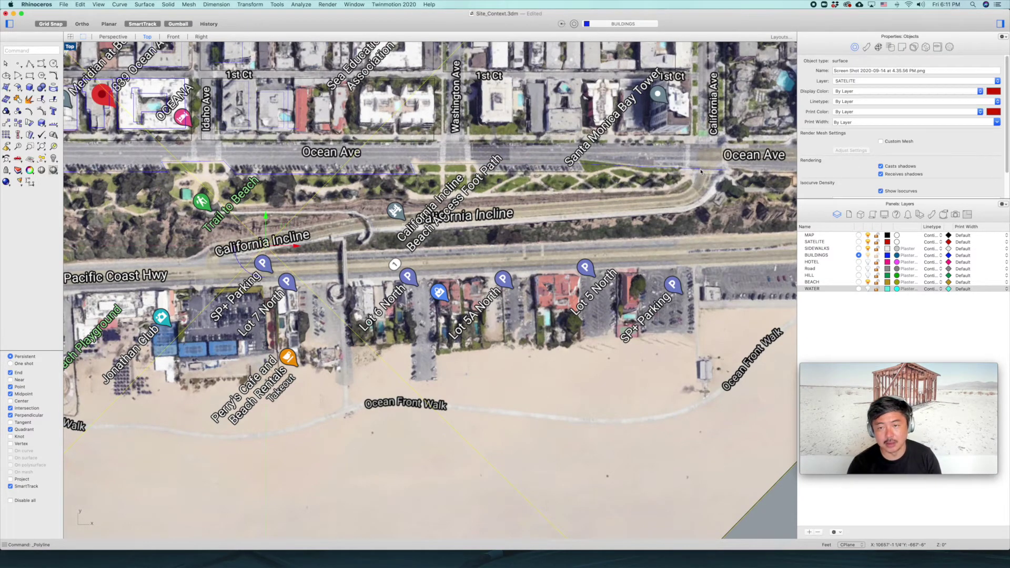
pyautogui.click(694, 179)
pyautogui.click(730, 181)
pyautogui.scroll(-6, 293, 221)
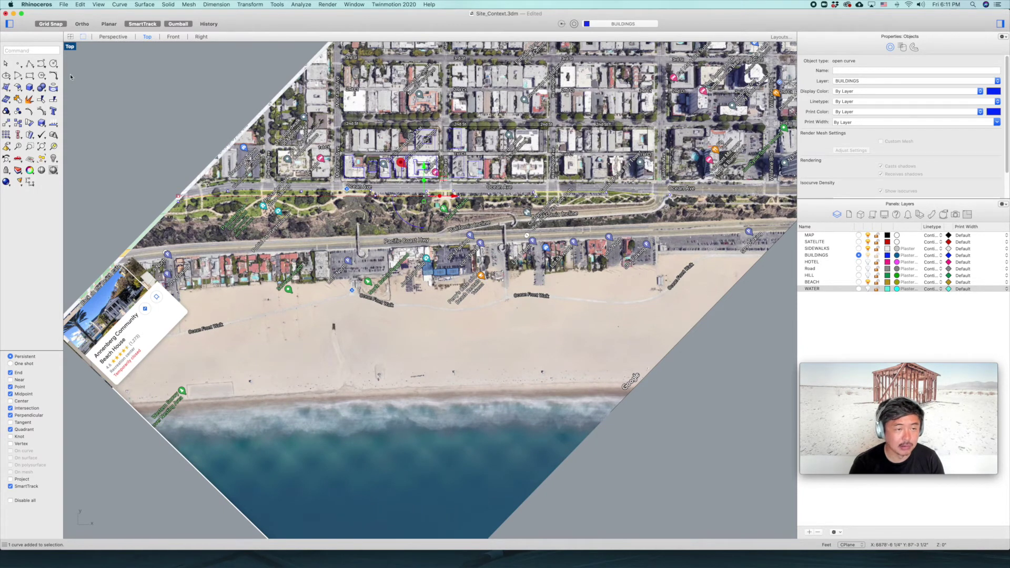
# - Start a polyline at the beach houses and trace along the lot edge
pyautogui.click(32, 64)
pyautogui.scroll(5, 127, 258)
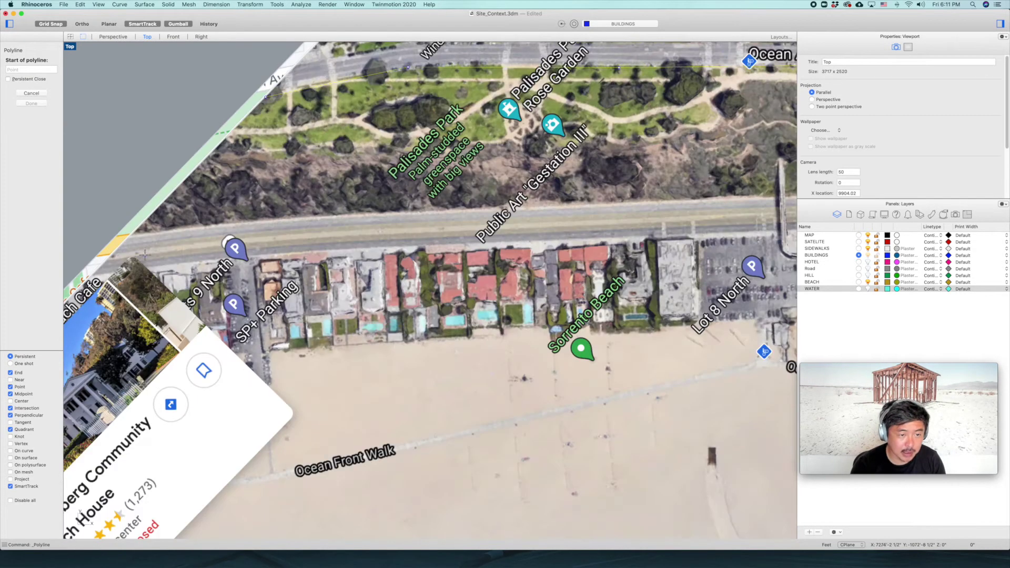
pyautogui.click(126, 238)
pyautogui.click(228, 223)
pyautogui.click(484, 213)
pyautogui.hscroll(8, 484, 213)
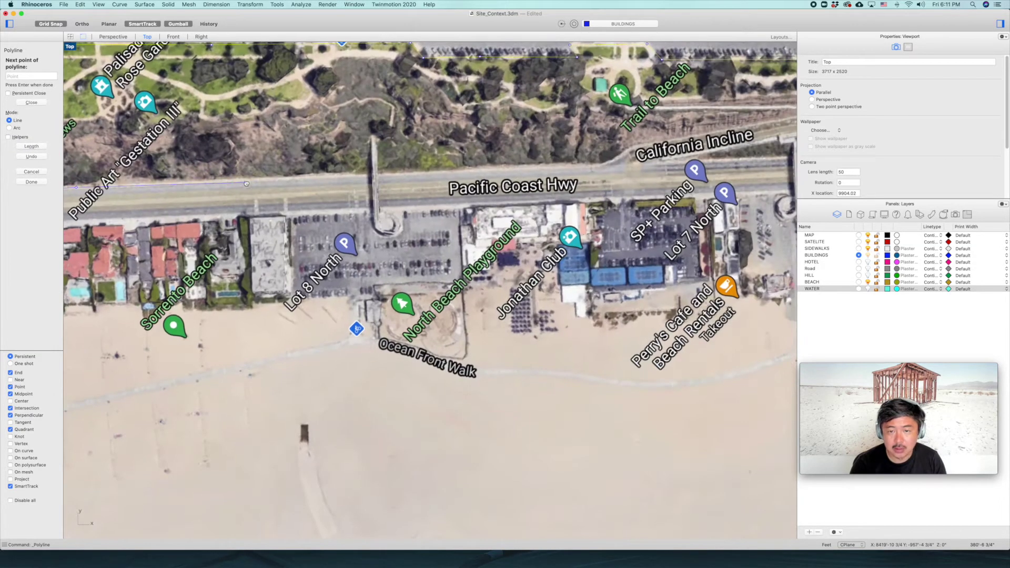
pyautogui.click(383, 173)
pyautogui.hscroll(8, 646, 158)
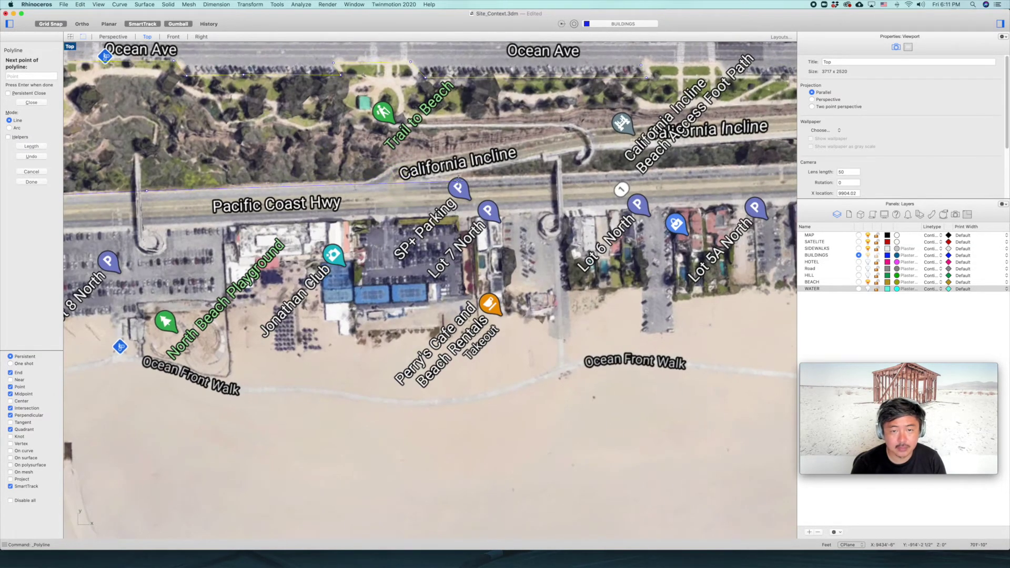
# - Continue the beachfront polyline beside the parking lots and finish it
pyautogui.click(428, 179)
pyautogui.hscroll(8, 590, 174)
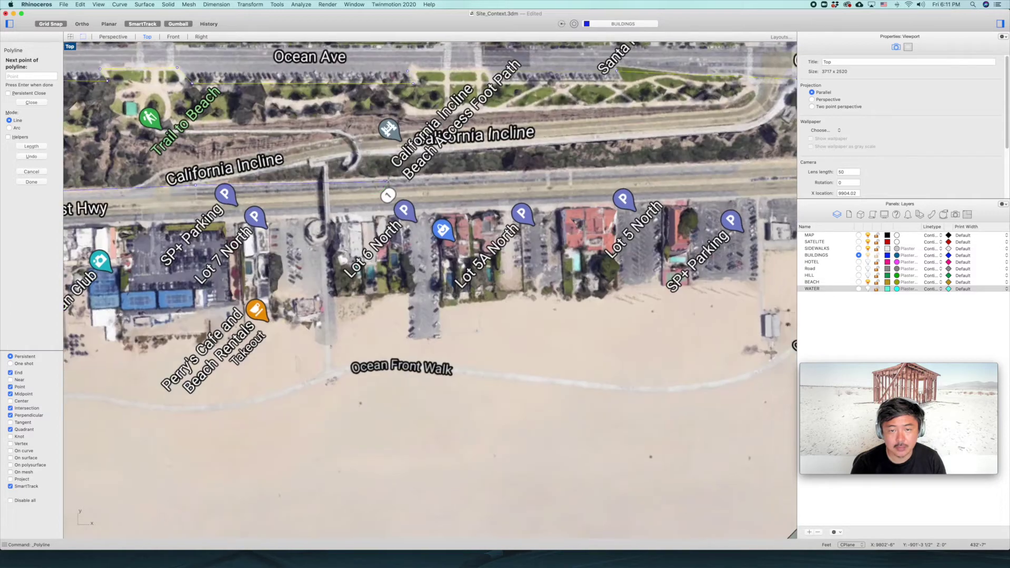
pyautogui.click(437, 175)
pyautogui.hscroll(8, 447, 182)
pyautogui.click(467, 190)
pyautogui.click(638, 183)
pyautogui.hscroll(12, 639, 184)
pyautogui.click(500, 203)
pyautogui.press('Return')
pyautogui.press('Return')
# - Trace a second open polyline along the Pacific Coast Hwy edge
pyautogui.click(500, 240)
pyautogui.scroll(-2, 254, 255)
pyautogui.hscroll(-12, 254, 252)
pyautogui.click(479, 218)
pyautogui.hscroll(-2, 479, 217)
pyautogui.click(352, 222)
pyautogui.hscroll(-10, 353, 221)
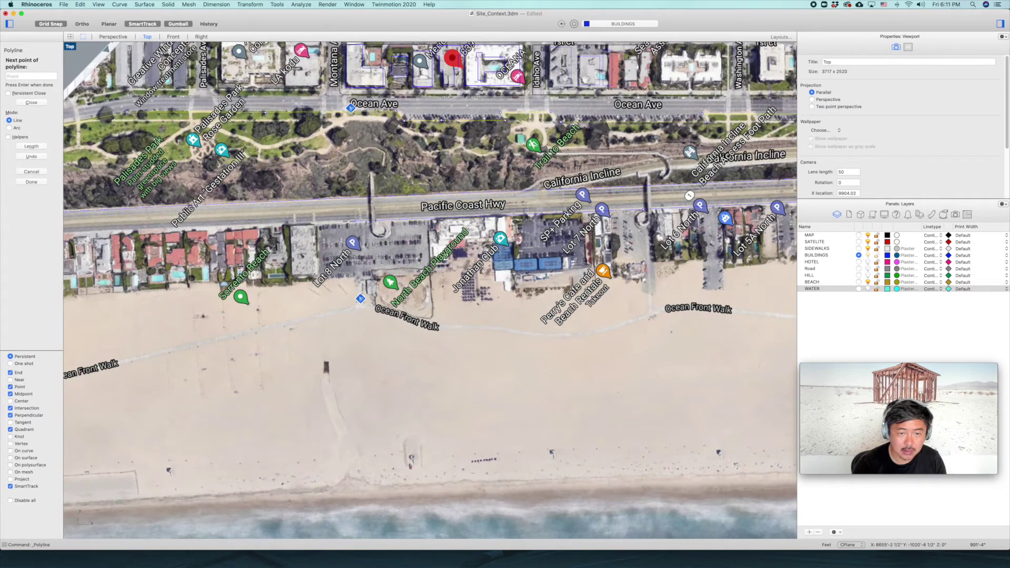
pyautogui.hscroll(-7, 263, 226)
pyautogui.click(368, 228)
pyautogui.click(265, 236)
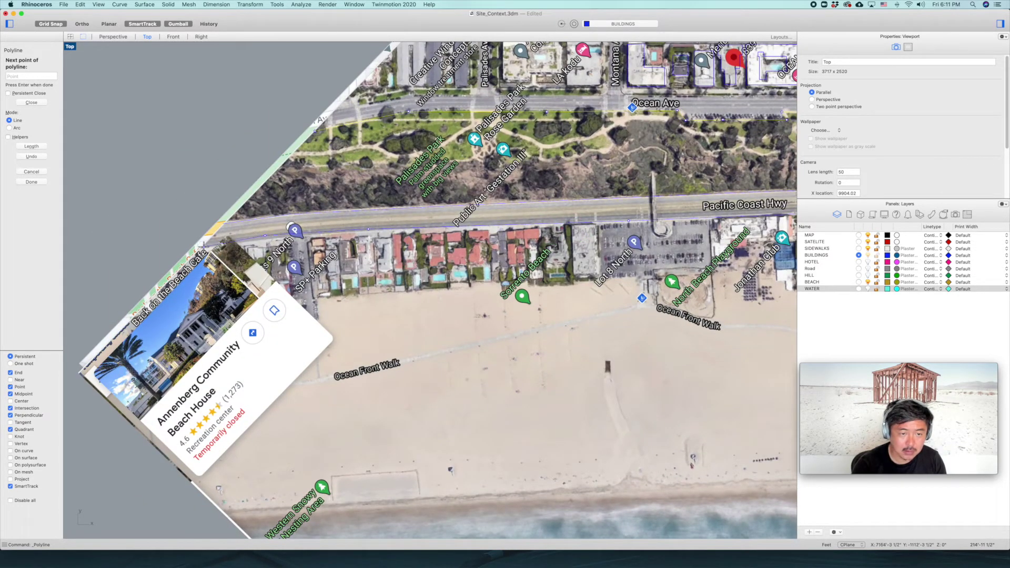
pyautogui.click(203, 246)
pyautogui.press('Return')
pyautogui.scroll(-10, 450, 240)
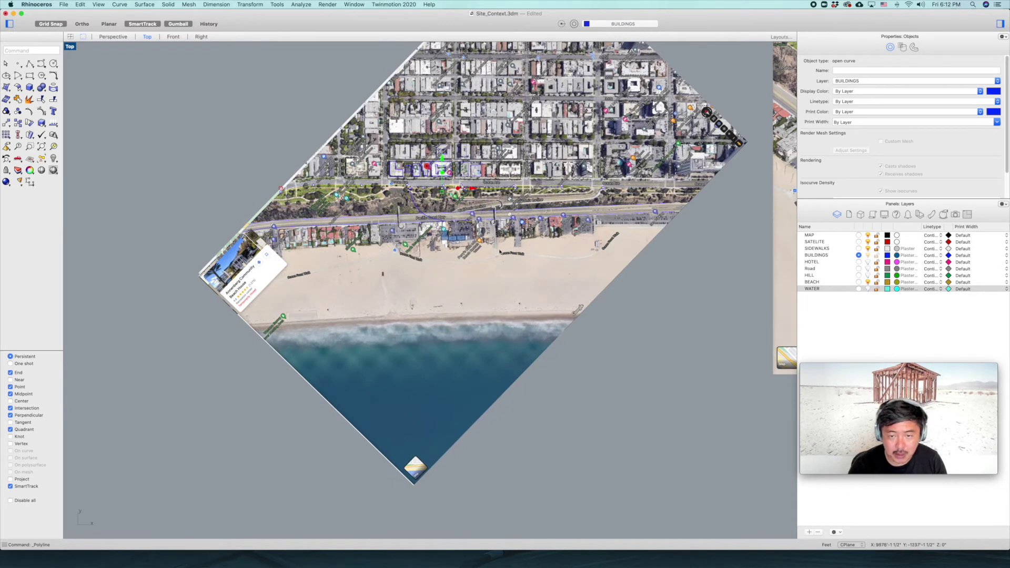
# - Window-select both satellite map surfaces and hide them, leaving the traced blue curves visible
pyautogui.click(516, 272)
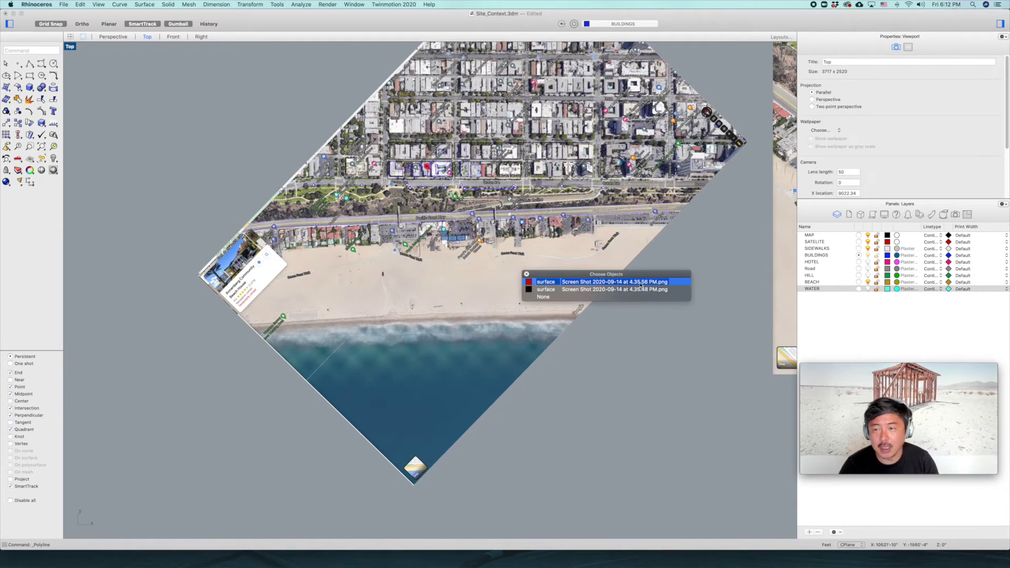
pyautogui.click(638, 350)
pyautogui.click(636, 371)
pyautogui.moveTo(637, 372); pyautogui.dragTo(499, 283)
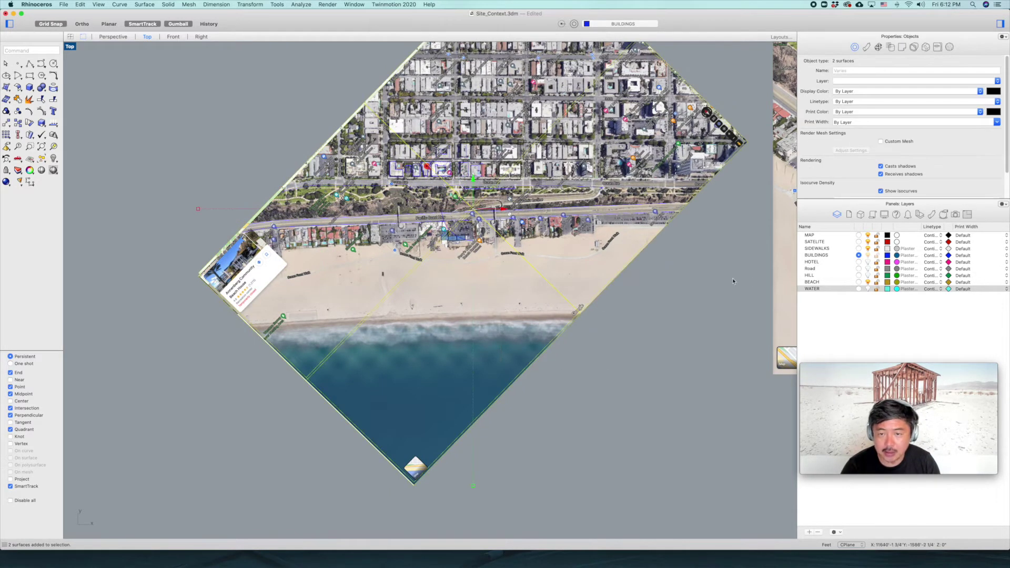
pyautogui.moveTo(700, 300); pyautogui.dragTo(337, 370, button='right')
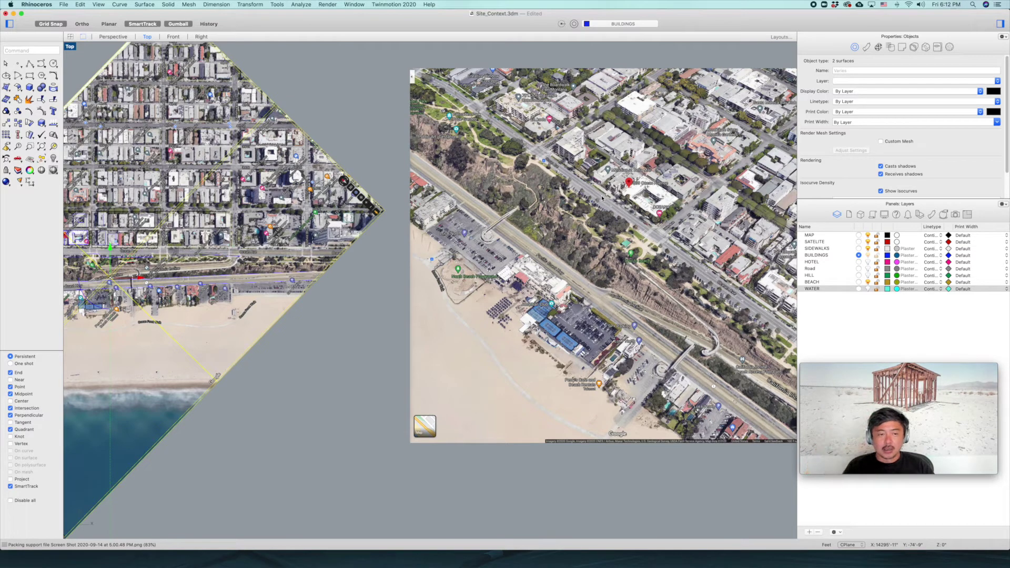
pyautogui.click(384, 114)
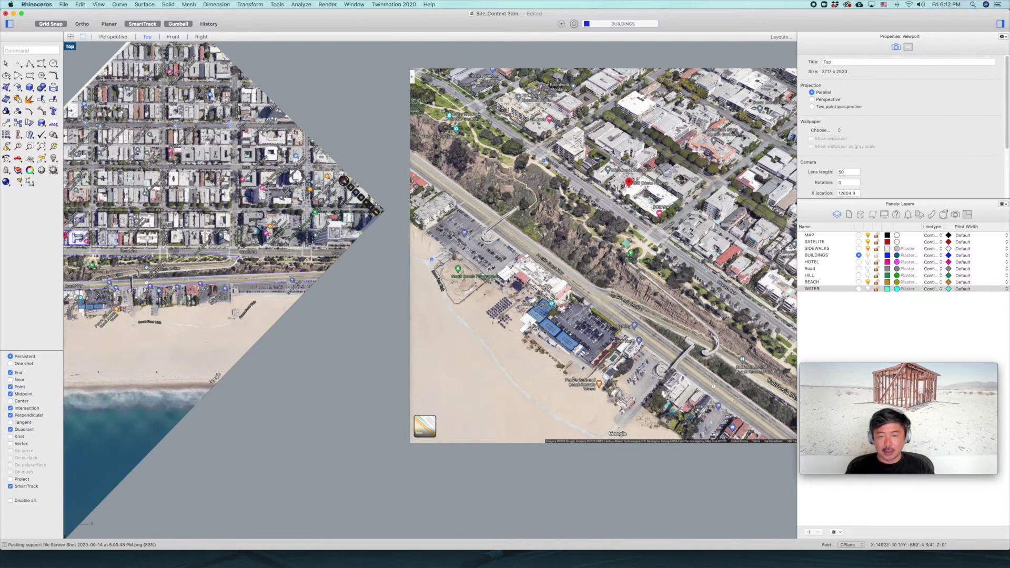
pyautogui.moveTo(278, 358); pyautogui.dragTo(158, 312)
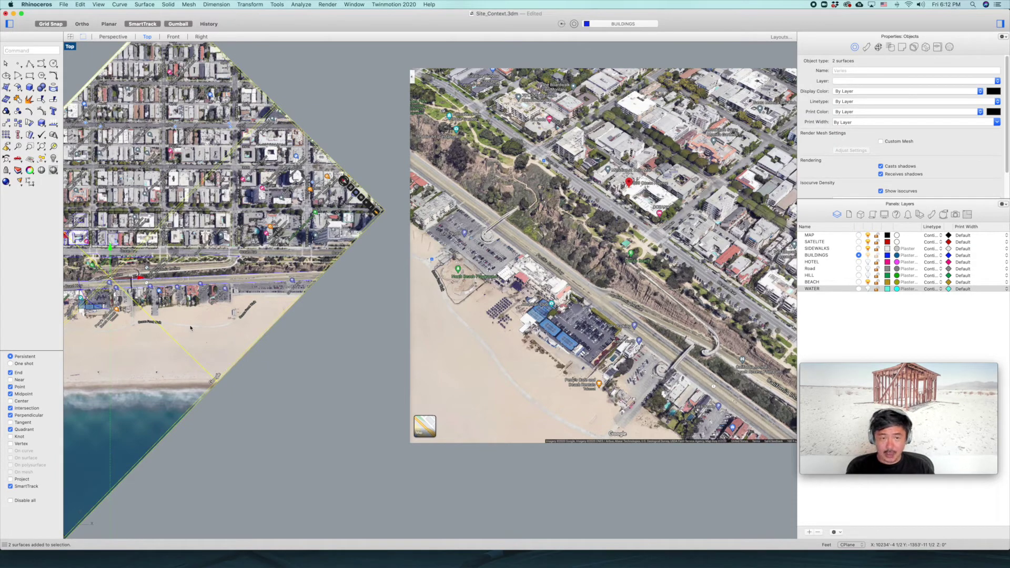
pyautogui.press('super+h')
pyautogui.scroll(-6, 320, 323)
pyautogui.moveTo(276, 330); pyautogui.dragTo(430, 323, button='right')
pyautogui.scroll(8, 348, 301)
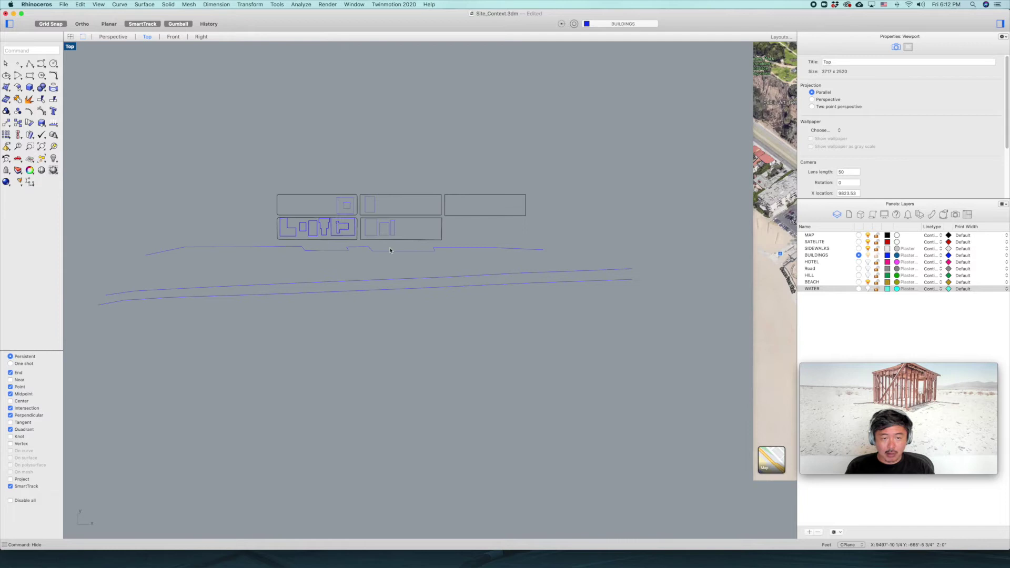
# - Move the two lower street-edge curves -120' along Z in the Right view
pyautogui.click(389, 252)
pyautogui.moveTo(429, 266); pyautogui.dragTo(366, 322)
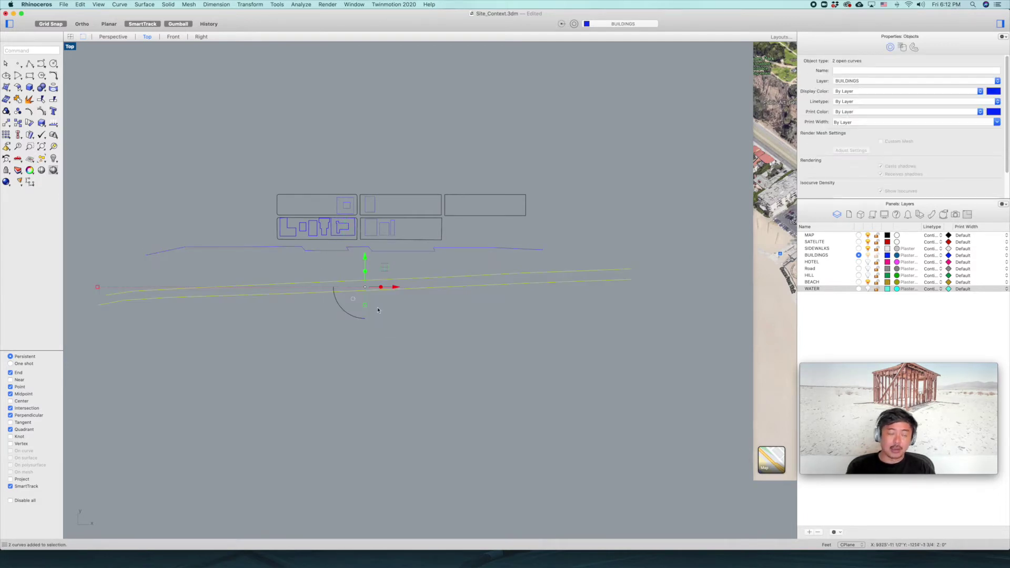
pyautogui.doubleClick(70, 47)
pyautogui.scroll(-5, 613, 356)
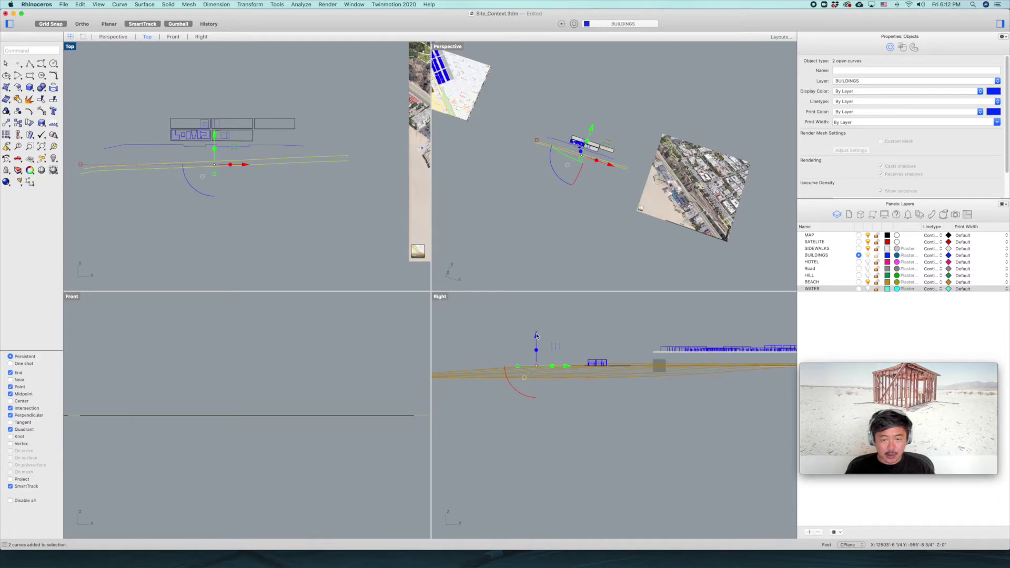
pyautogui.doubleClick(439, 296)
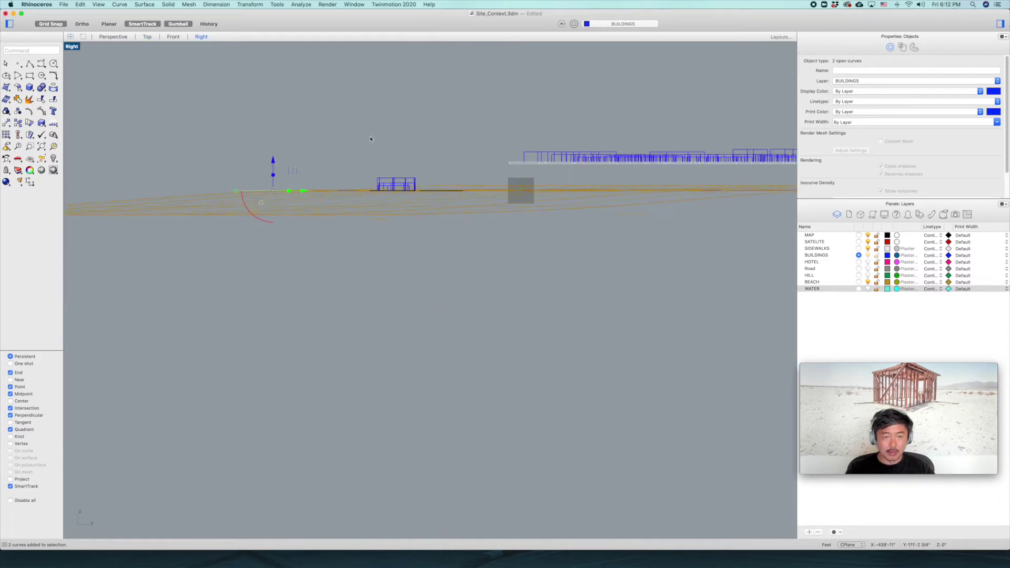
pyautogui.click(273, 160)
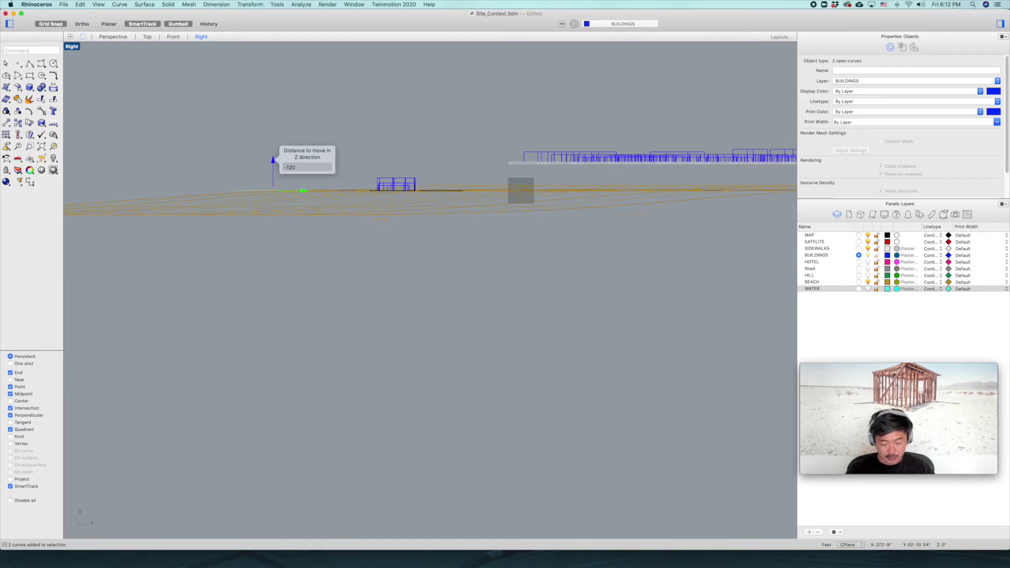
pyautogui.write("-120'")
pyautogui.press('Return')
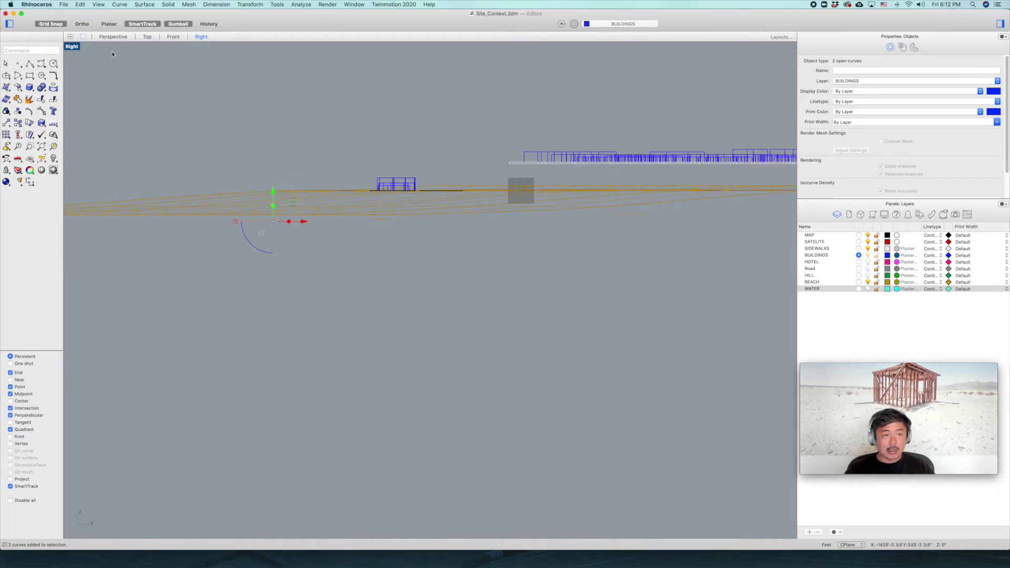
# - Check the lowered curves against the buildings in an enlarged Perspective view
pyautogui.doubleClick(71, 48)
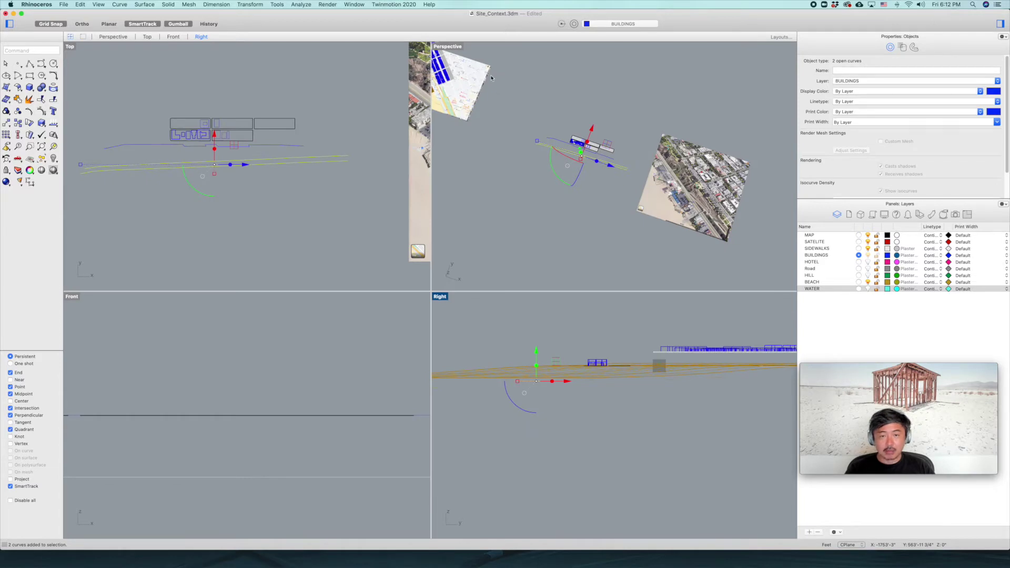
pyautogui.doubleClick(451, 48)
pyautogui.click(510, 180)
pyautogui.scroll(5, 435, 274)
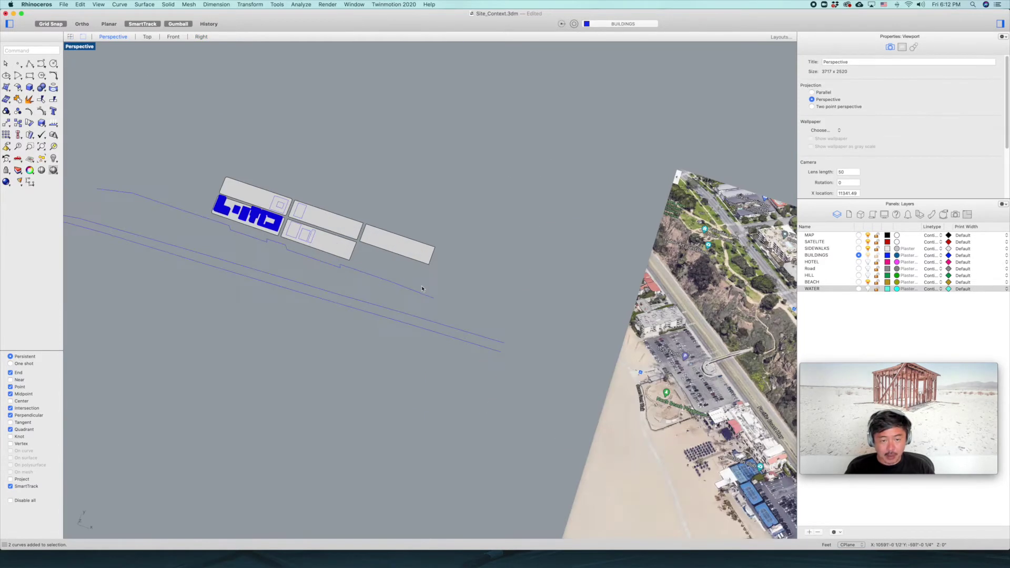
pyautogui.moveTo(434, 274); pyautogui.dragTo(82, 123, button='right')
pyautogui.scroll(5, 428, 248)
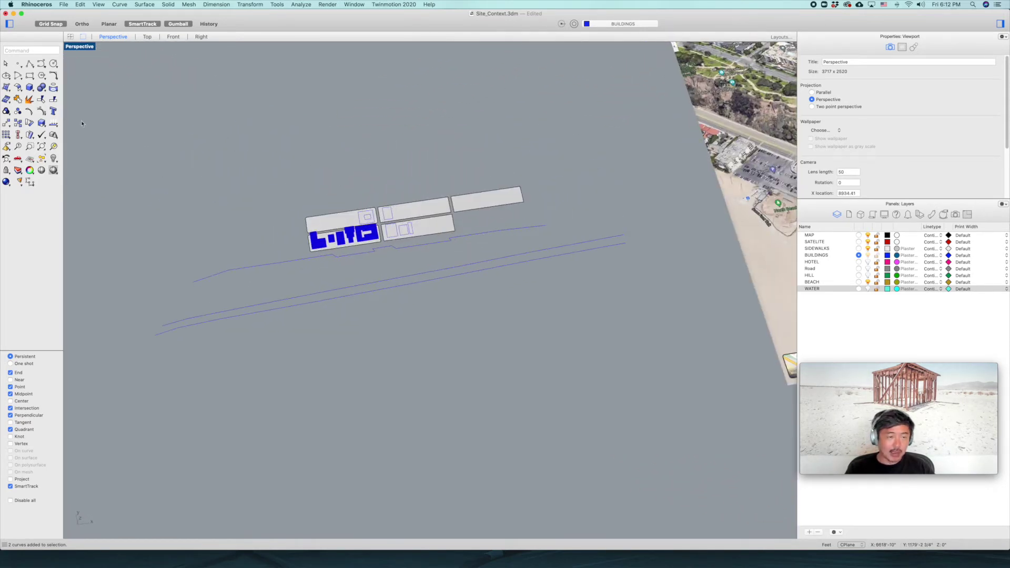
pyautogui.click(70, 37)
# - Abandon a trial curve and make HILL the current layer
pyautogui.click(41, 64)
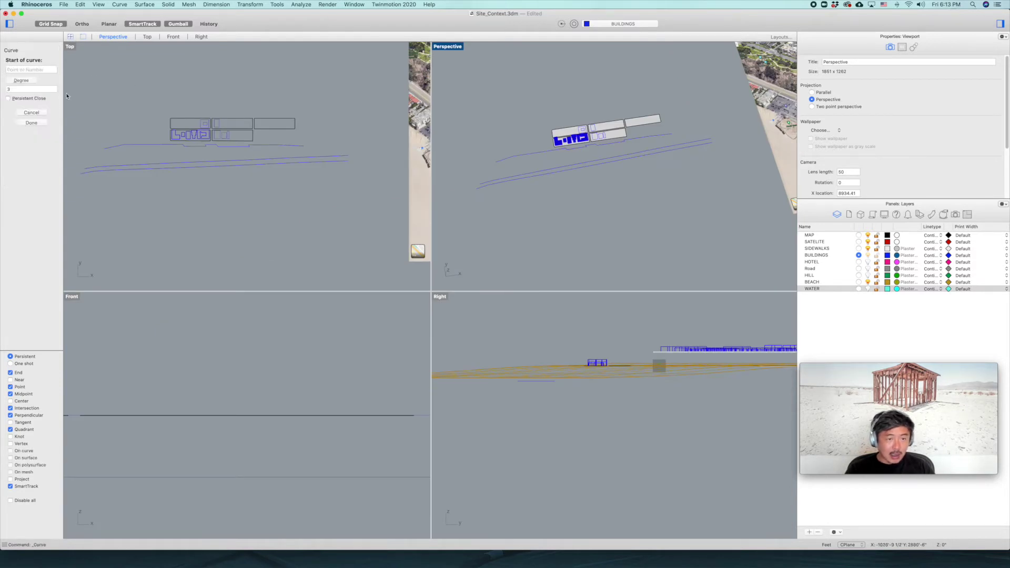
pyautogui.scroll(6, 104, 153)
pyautogui.click(106, 152)
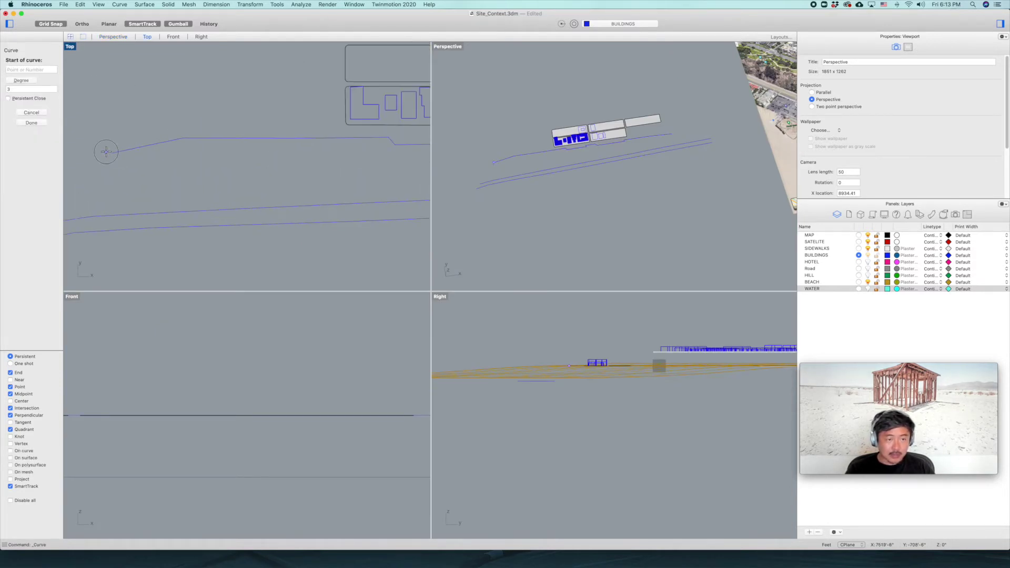
pyautogui.click(175, 138)
pyautogui.click(213, 134)
pyautogui.press('Escape')
pyautogui.press('Return')
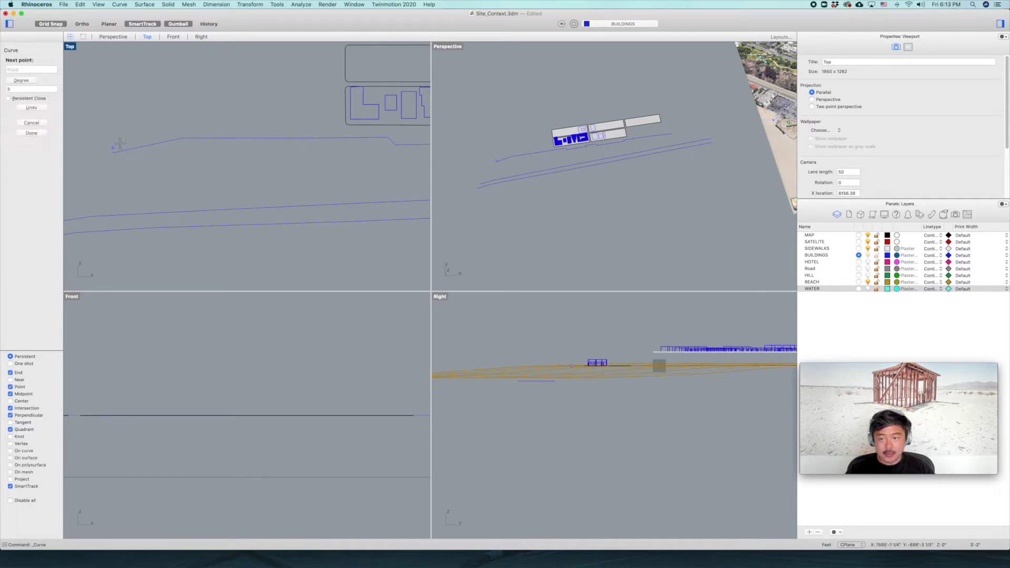
pyautogui.press('Escape')
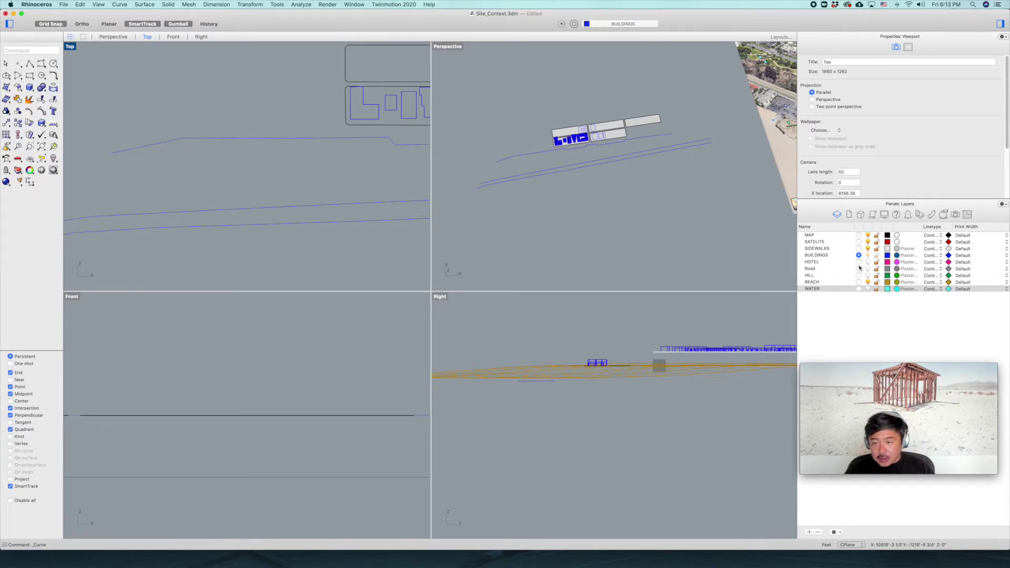
pyautogui.click(859, 275)
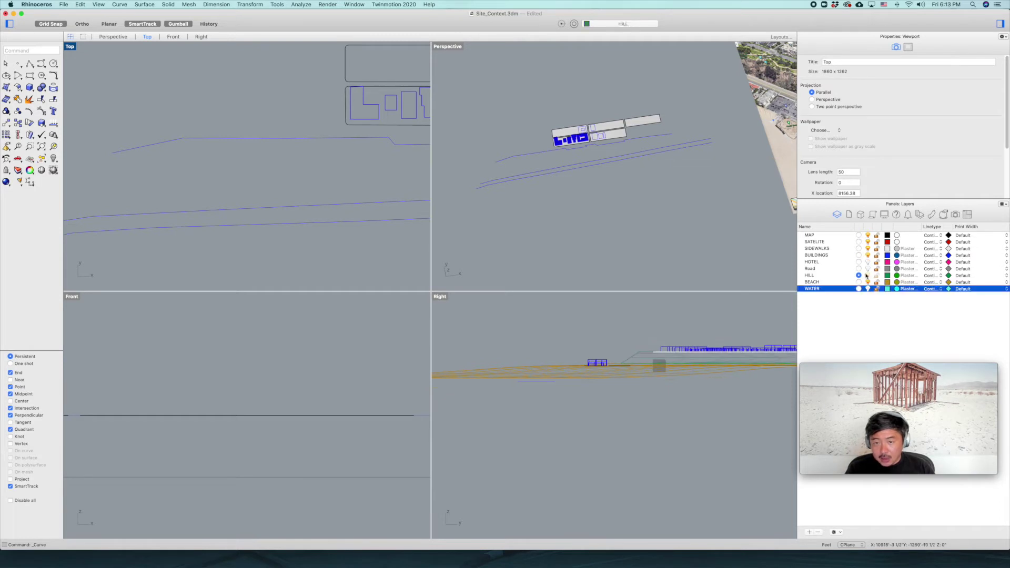
# - Draw the first hill curve along the road edge to the road's end
pyautogui.click(33, 64)
pyautogui.scroll(3, 108, 145)
pyautogui.click(111, 149)
pyautogui.click(263, 119)
pyautogui.moveTo(353, 118); pyautogui.dragTo(235, 118, button='right')
pyautogui.click(286, 127)
pyautogui.scroll(-6, 395, 129)
pyautogui.moveTo(386, 130); pyautogui.dragTo(135, 134, button='right')
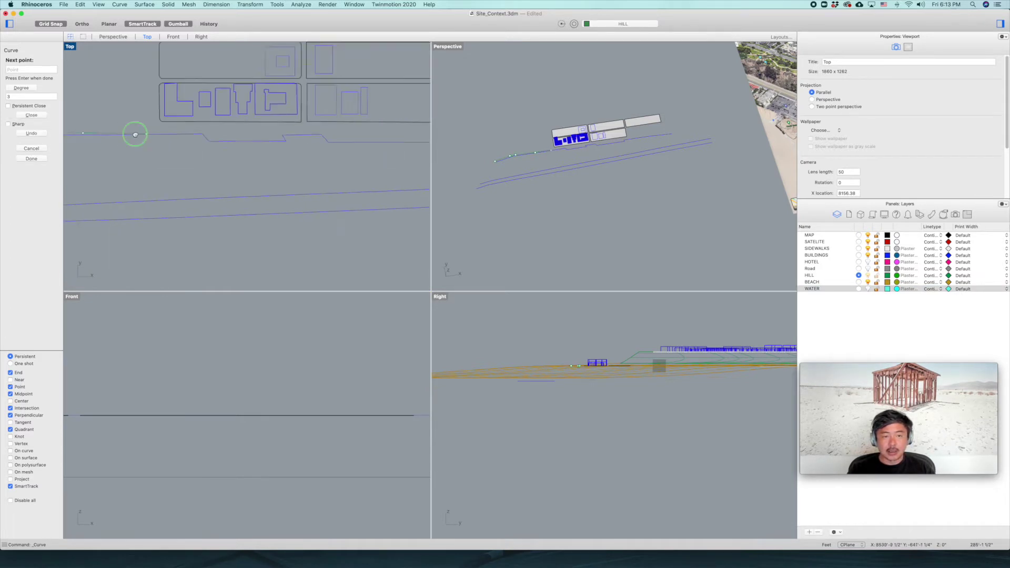
pyautogui.click(228, 132)
pyautogui.click(346, 131)
pyautogui.moveTo(386, 131); pyautogui.dragTo(206, 134, button='right')
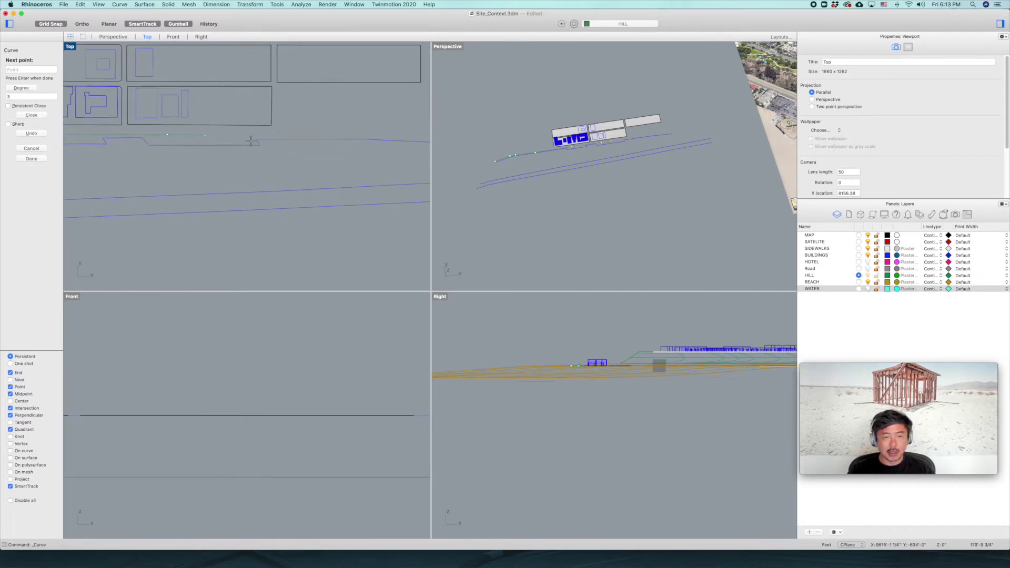
pyautogui.click(295, 137)
pyautogui.hscroll(4, 253, 137)
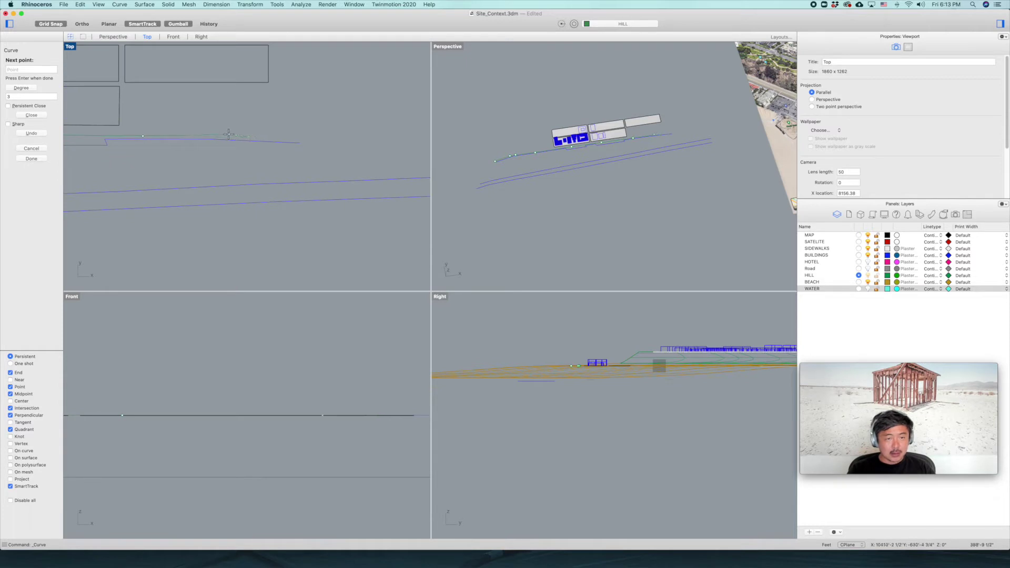
pyautogui.click(228, 135)
pyautogui.click(300, 137)
pyautogui.press('Return')
pyautogui.scroll(-2, 271, 154)
pyautogui.scroll(-5, 293, 160)
pyautogui.moveTo(189, 168); pyautogui.dragTo(356, 144, button='right')
pyautogui.scroll(9, 113, 171)
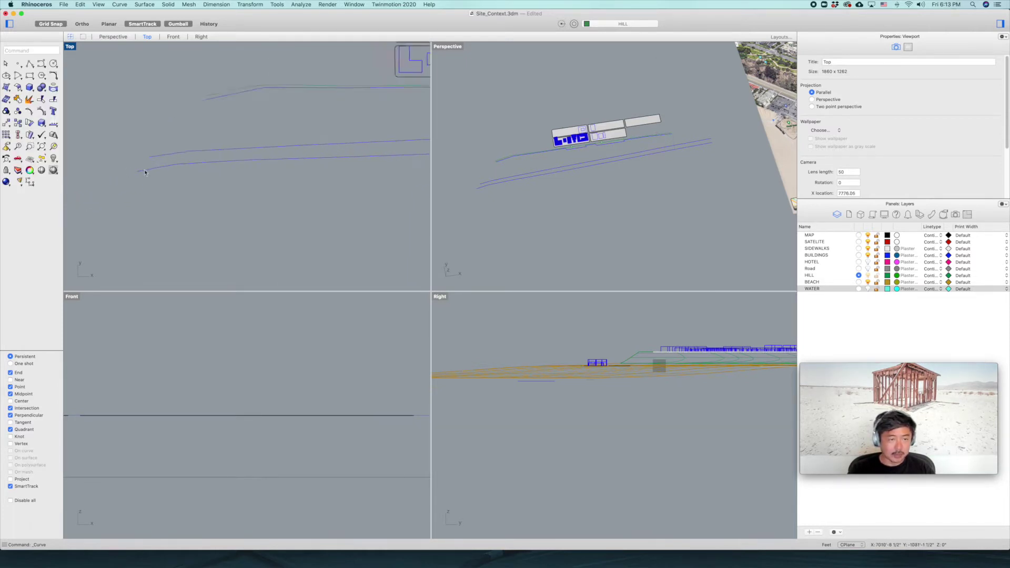
# - Draw a second hill curve between the two roads and lower it 120 feet
pyautogui.press('Return')
pyautogui.click(223, 148)
pyautogui.click(301, 143)
pyautogui.moveTo(358, 142); pyautogui.dragTo(182, 139, button='right')
pyautogui.click(275, 134)
pyautogui.hscroll(2, 248, 134)
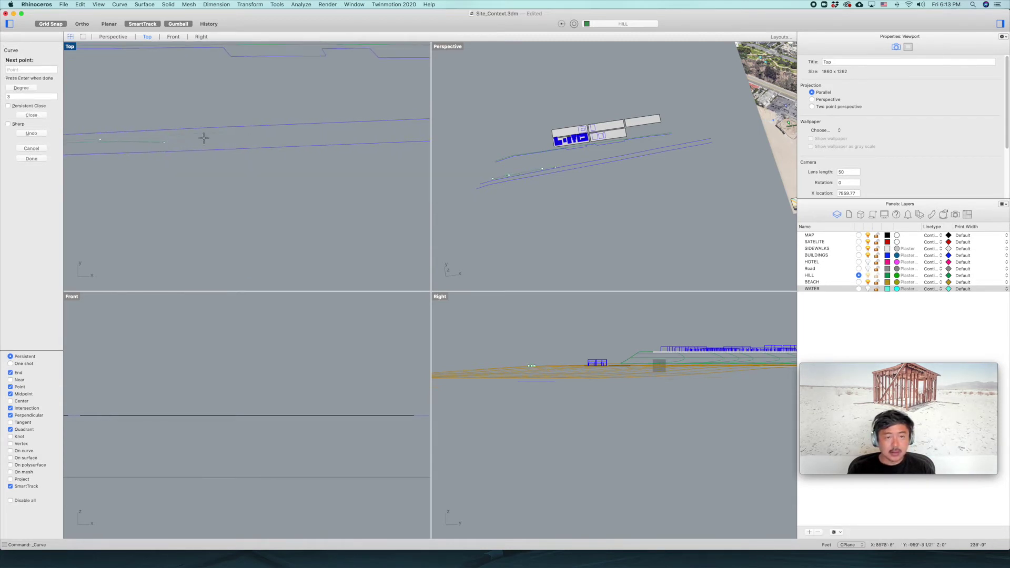
pyautogui.hscroll(3, 331, 134)
pyautogui.scroll(1, 331, 134)
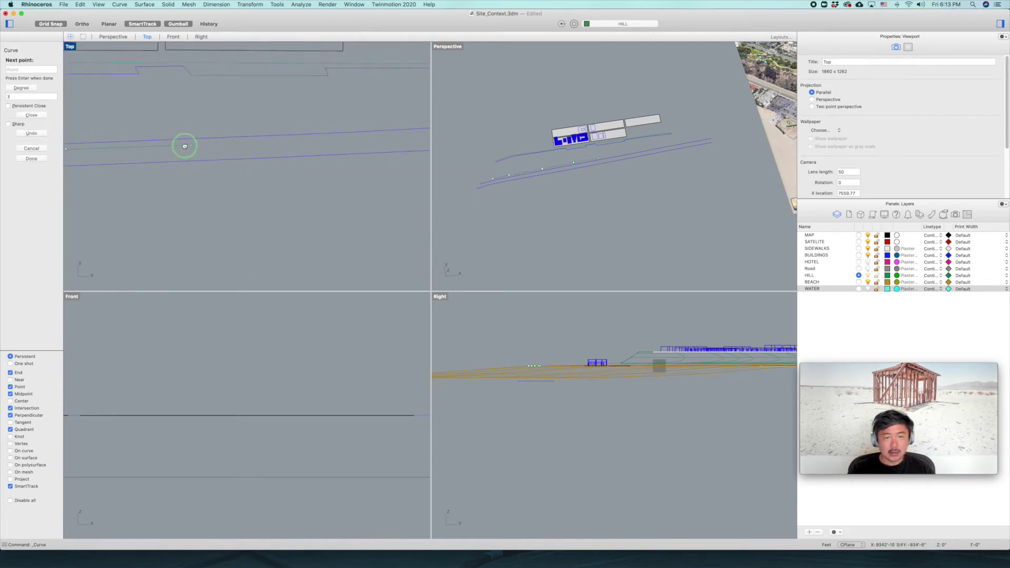
pyautogui.hscroll(2, 292, 145)
pyautogui.scroll(1, 284, 145)
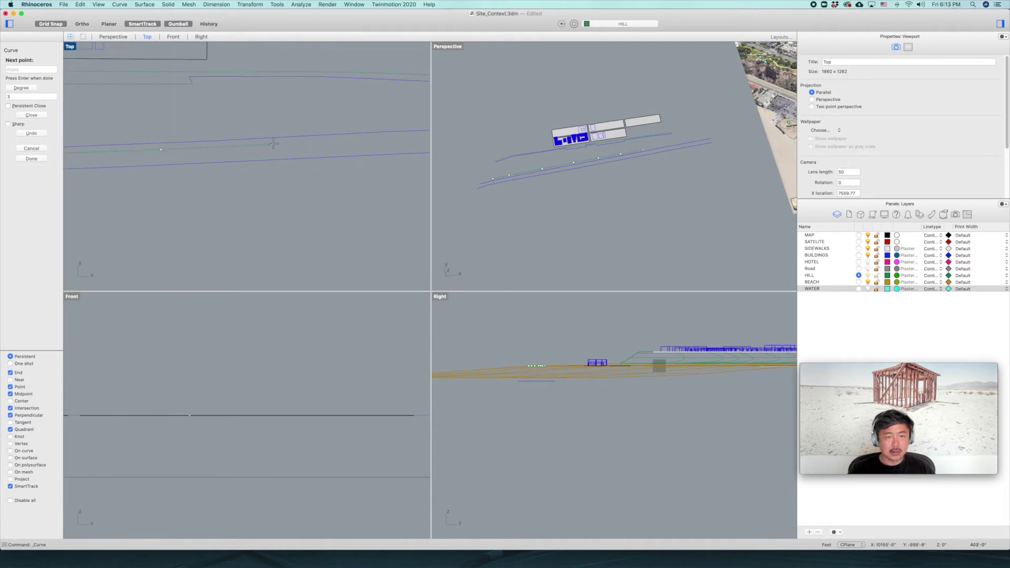
pyautogui.moveTo(339, 143); pyautogui.dragTo(225, 147, button='right')
pyautogui.click(254, 142)
pyautogui.click(301, 140)
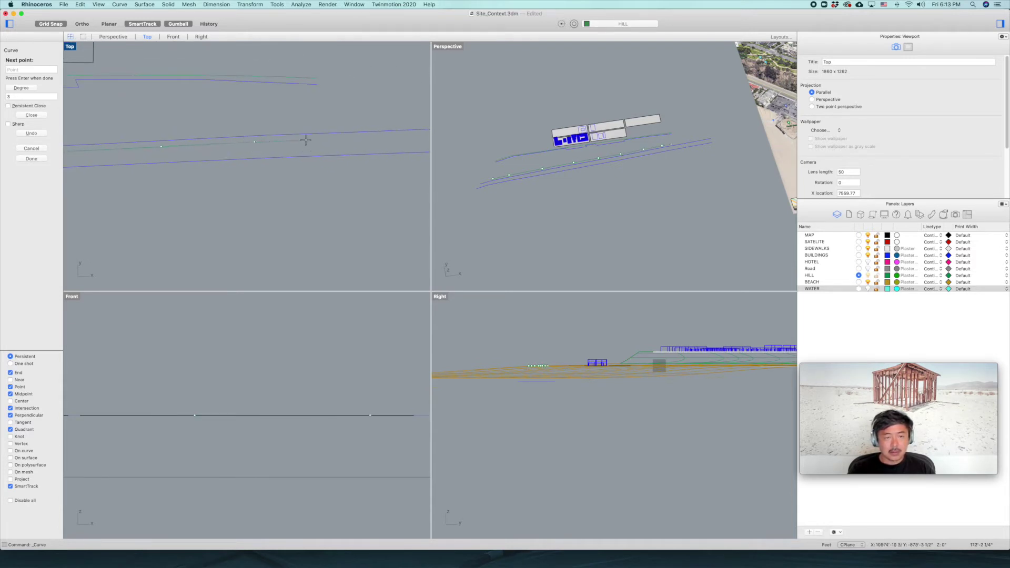
pyautogui.click(319, 139)
pyautogui.press('Return')
pyautogui.click(308, 140)
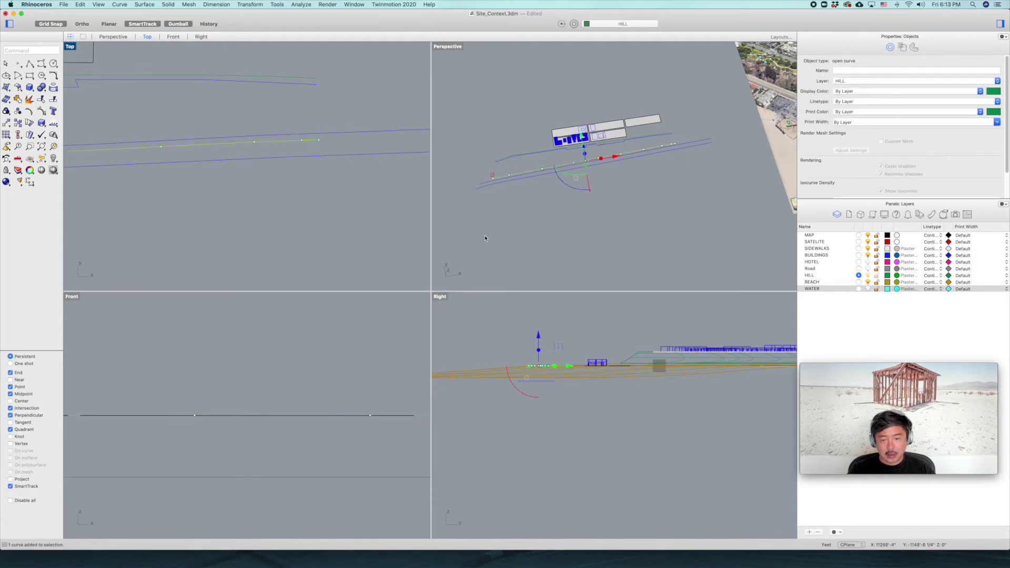
pyautogui.click(540, 335)
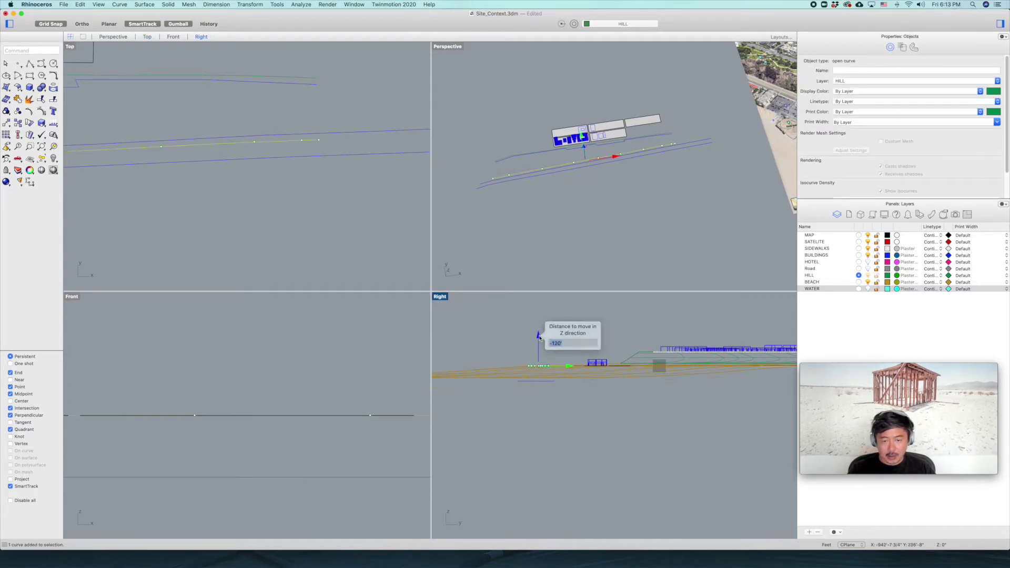
pyautogui.press('Return')
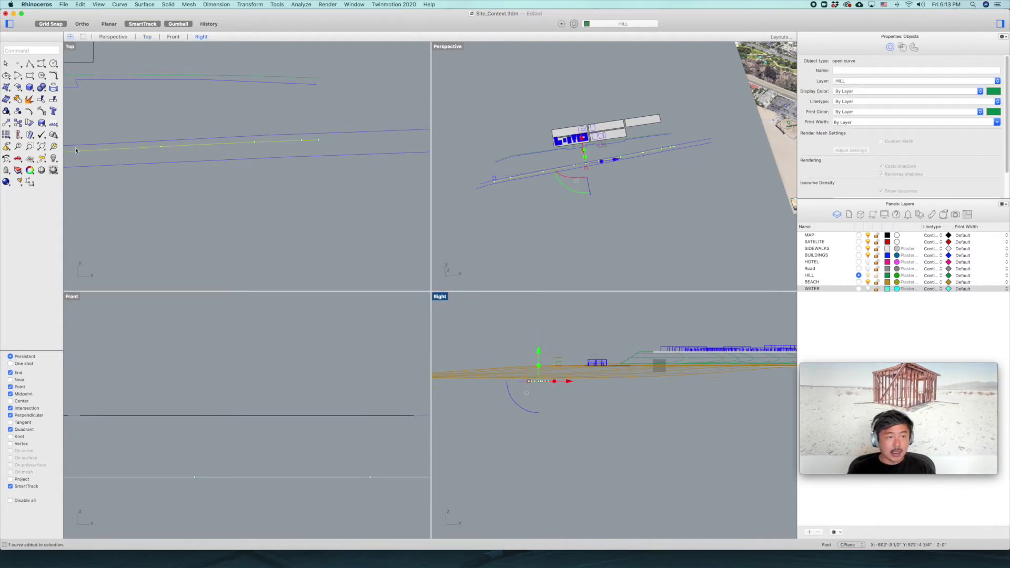
# - Draw the upper hill curve near the buildings
pyautogui.click(42, 64)
pyautogui.scroll(-3, 270, 135)
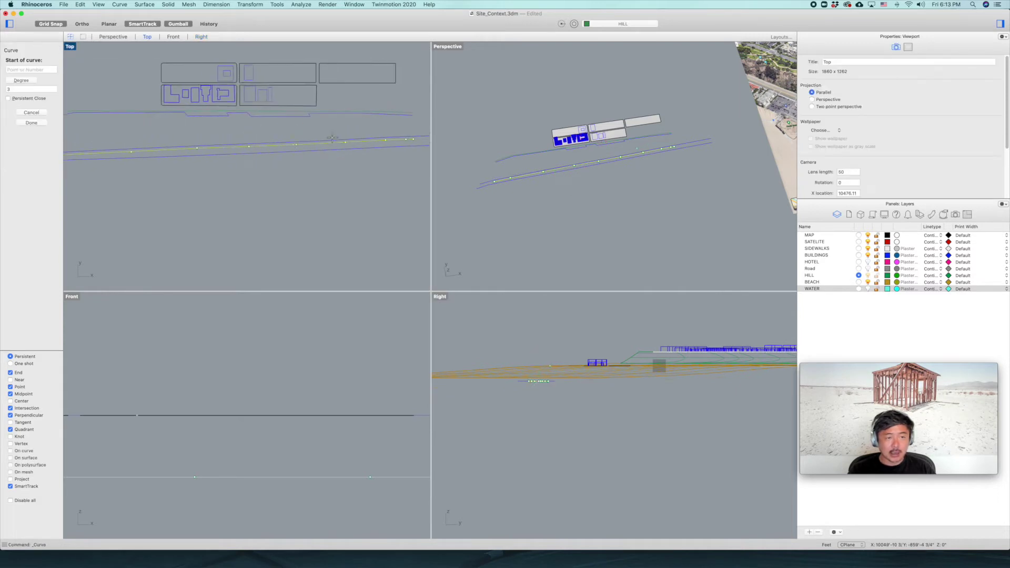
pyautogui.click(178, 136)
pyautogui.click(224, 133)
pyautogui.click(292, 137)
pyautogui.click(347, 140)
pyautogui.moveTo(378, 135); pyautogui.dragTo(276, 130, button='right')
pyautogui.click(326, 128)
pyautogui.moveTo(365, 128); pyautogui.dragTo(237, 122, button='right')
pyautogui.click(296, 118)
pyautogui.click(339, 121)
pyautogui.press('Return')
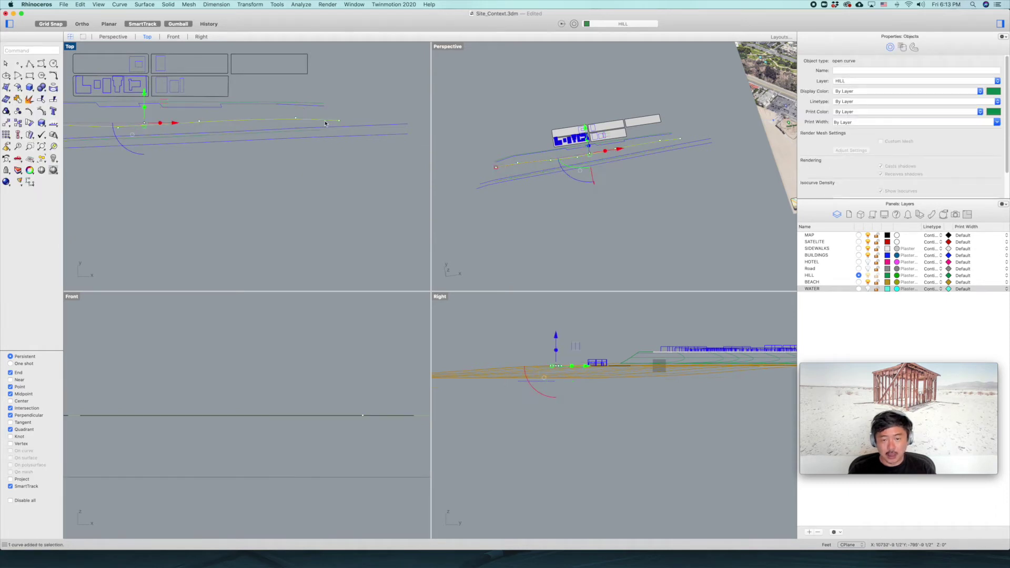
# - Enlarge the Perspective view and orbit to a low angle to inspect the three hill curves
pyautogui.moveTo(626, 183); pyautogui.dragTo(509, 54, button='right')
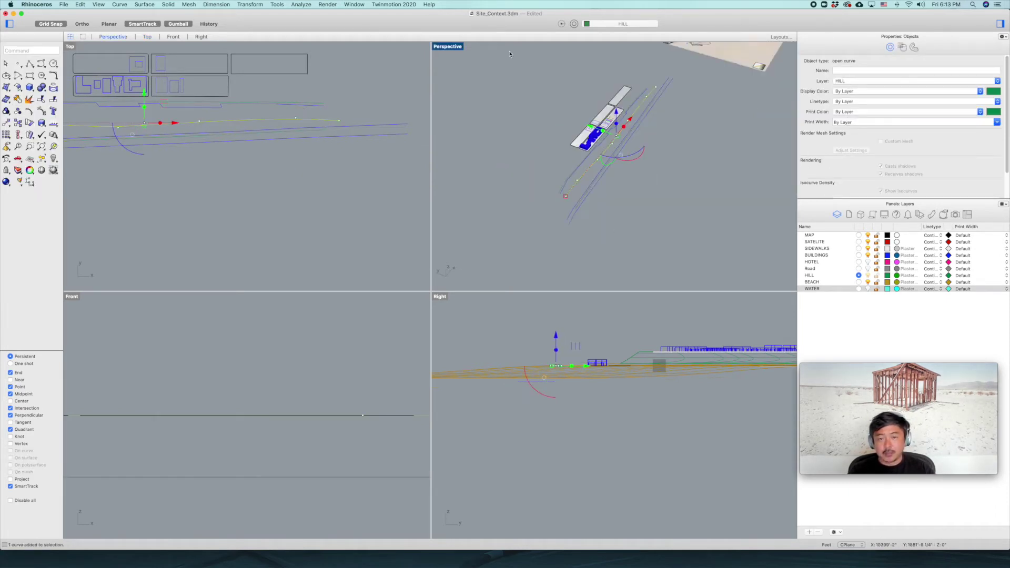
pyautogui.doubleClick(453, 49)
pyautogui.click(442, 352)
pyautogui.moveTo(441, 352); pyautogui.dragTo(471, 337, button='right')
pyautogui.scroll(5, 407, 243)
pyautogui.scroll(3, 410, 245)
pyautogui.moveTo(442, 277); pyautogui.dragTo(385, 231, button='right')
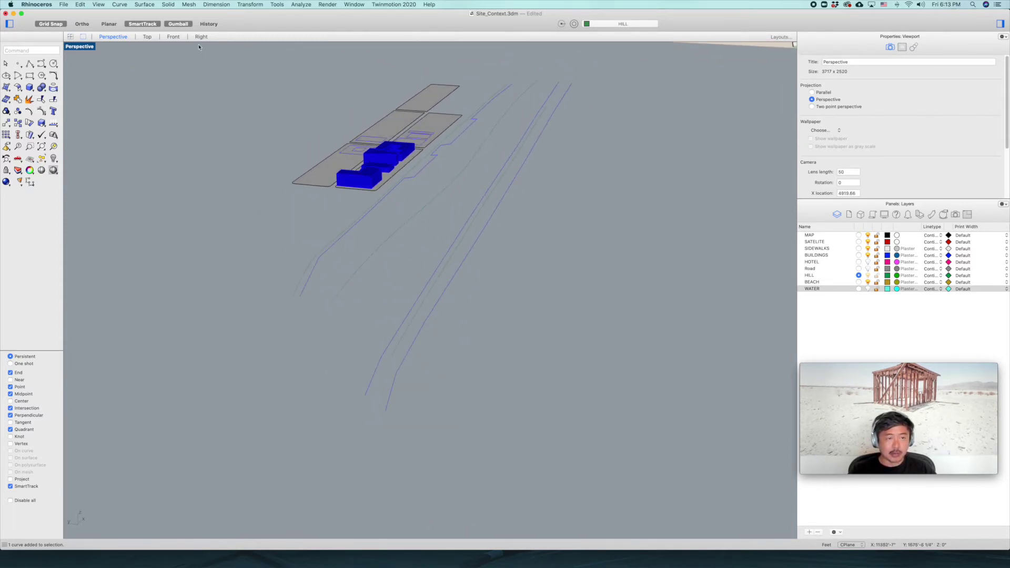
# - With History on, loft the three hill curves into a surface
pyautogui.click(207, 24)
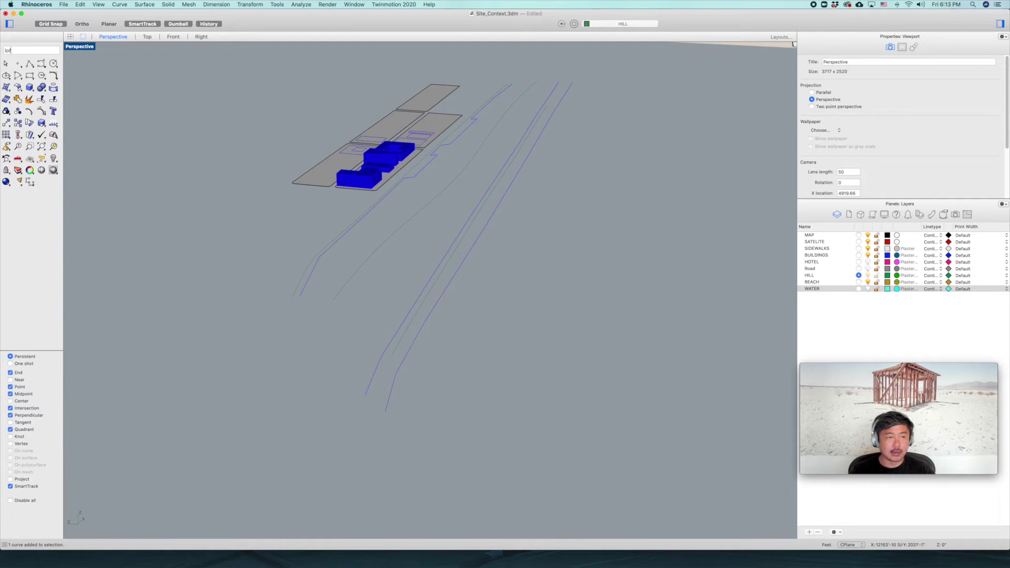
pyautogui.press('Return')
pyautogui.click(335, 243)
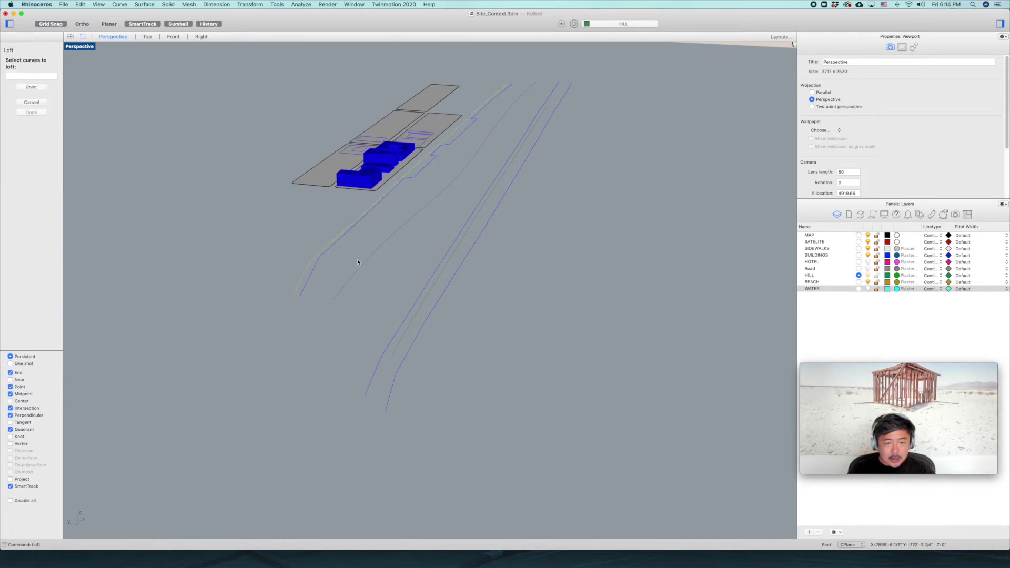
pyautogui.click(365, 266)
pyautogui.click(417, 315)
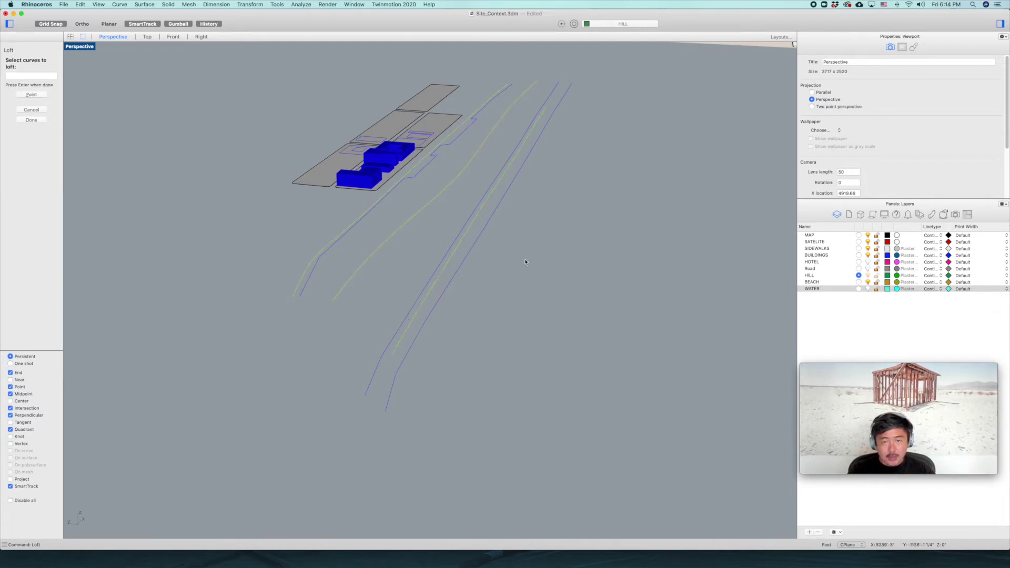
pyautogui.press('Return')
pyautogui.moveTo(552, 248); pyautogui.dragTo(675, 315, button='right')
pyautogui.click(705, 354)
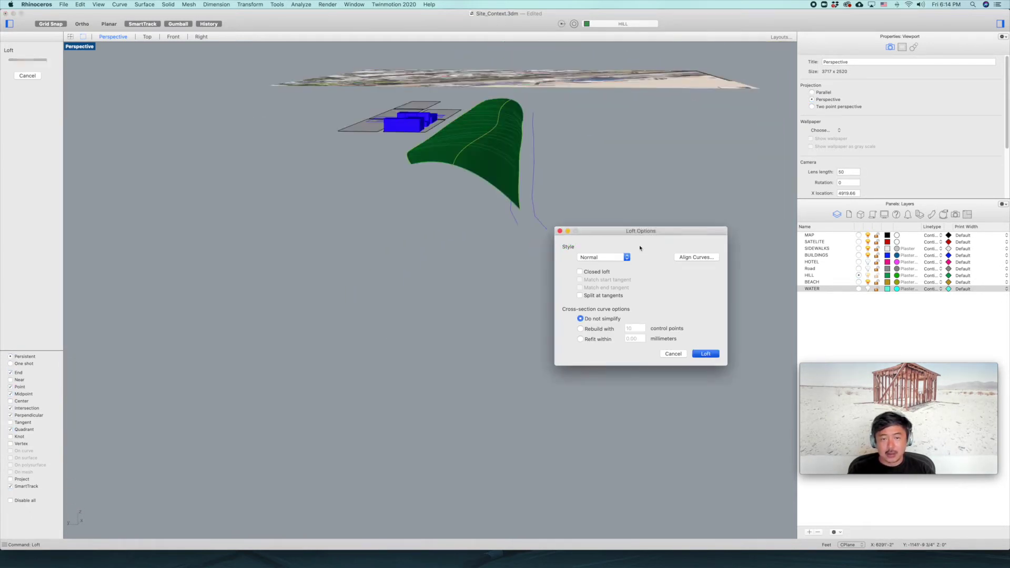
# - Drag the hill's profile curve up and down to adjust the loft's shape
pyautogui.moveTo(597, 142); pyautogui.dragTo(496, 147, button='right')
pyautogui.click(496, 147)
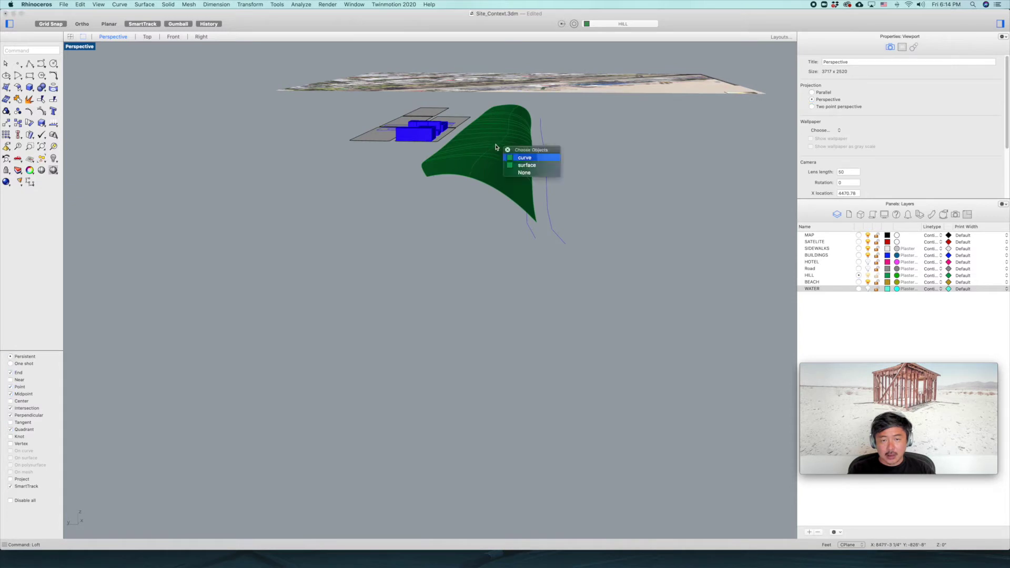
pyautogui.click(521, 156)
pyautogui.moveTo(505, 99); pyautogui.dragTo(505, 113)
pyautogui.moveTo(521, 128); pyautogui.dragTo(497, 120, button='right')
pyautogui.scroll(3, 522, 132)
pyautogui.moveTo(507, 119); pyautogui.dragTo(507, 109)
# - Nudge the profile curve sideways and upward in Perspective to round the hill
pyautogui.moveTo(475, 140); pyautogui.dragTo(458, 139)
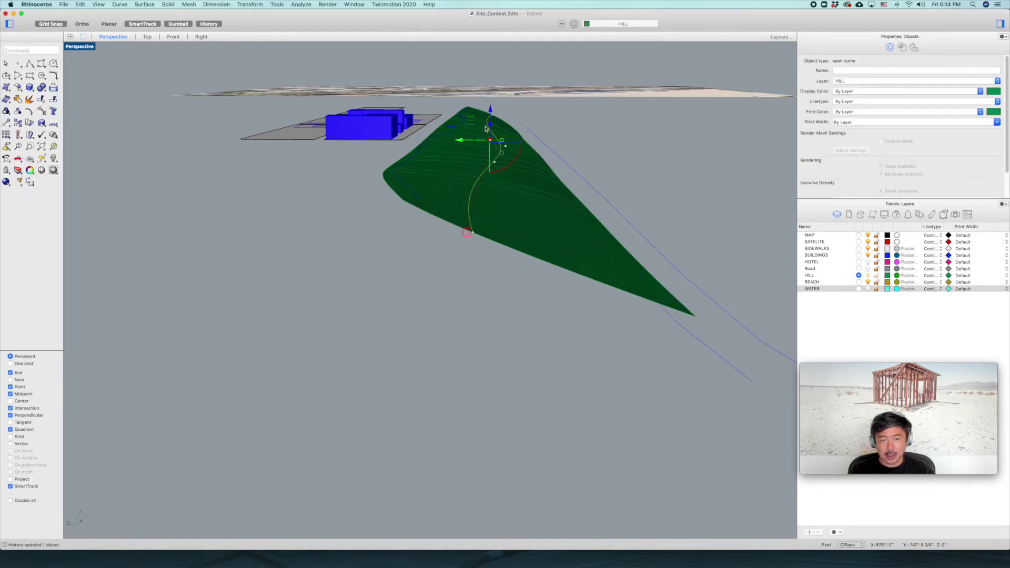
pyautogui.moveTo(490, 115); pyautogui.dragTo(480, 85, button='right')
pyautogui.moveTo(495, 92); pyautogui.dragTo(461, 119)
pyautogui.moveTo(484, 109); pyautogui.dragTo(487, 95, button='right')
pyautogui.moveTo(491, 98); pyautogui.dragTo(493, 100)
pyautogui.moveTo(492, 101); pyautogui.dragTo(311, 82, button='right')
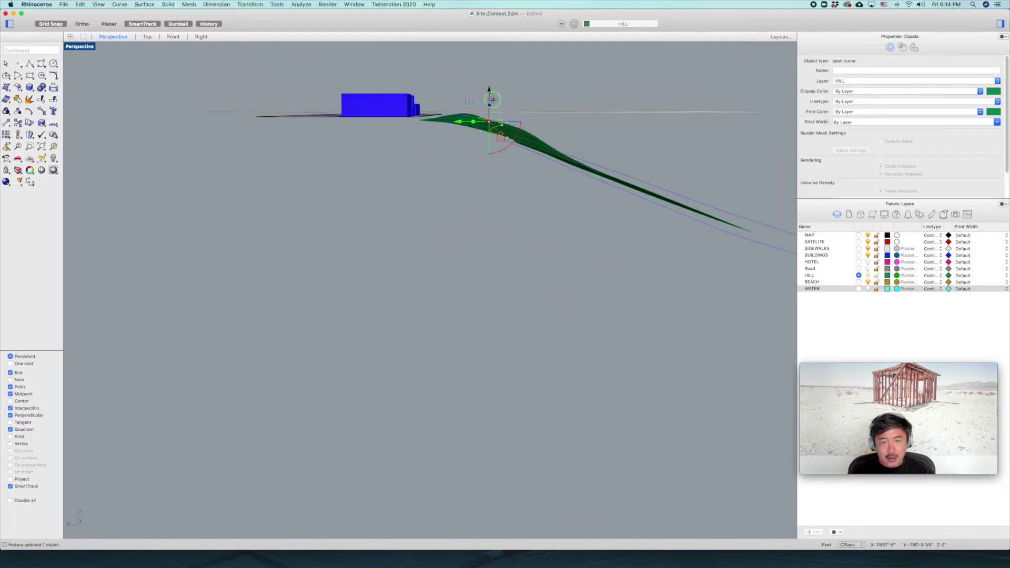
# - Fine-tune the profile curve's height in the Right view and position in Top view
pyautogui.doubleClick(74, 46)
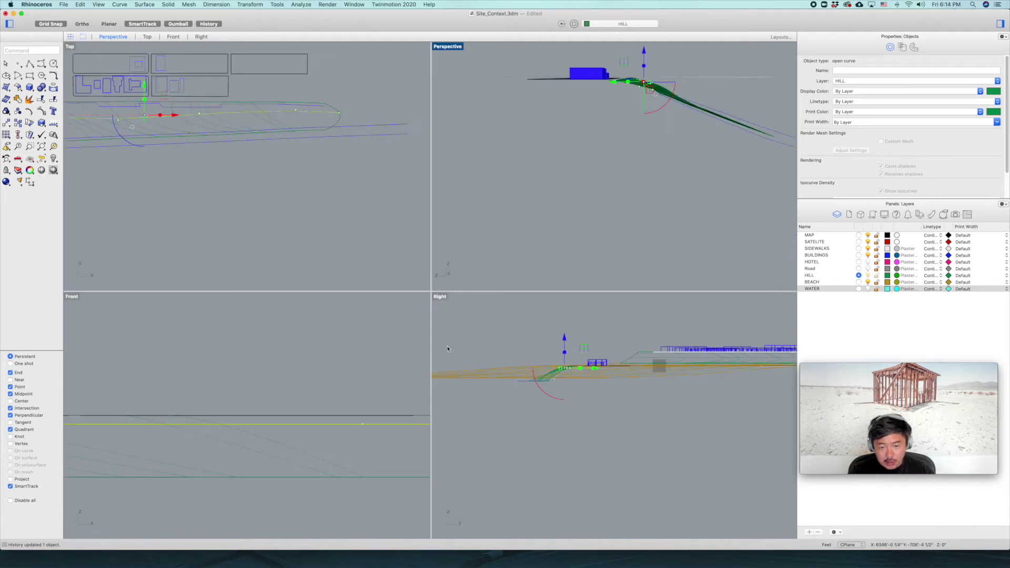
pyautogui.scroll(20, 562, 366)
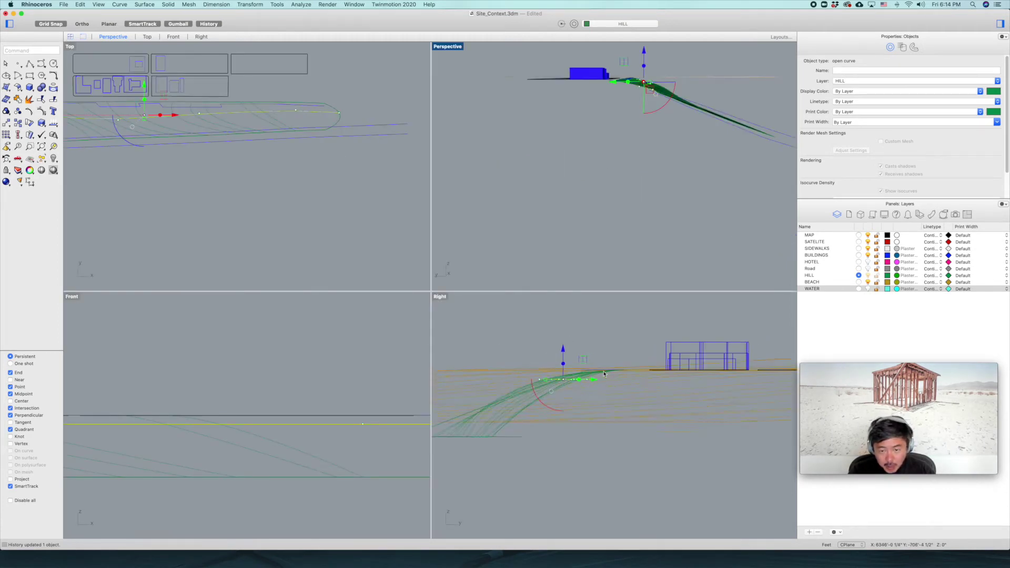
pyautogui.moveTo(508, 363); pyautogui.dragTo(508, 356)
pyautogui.scroll(-8, 564, 343)
pyautogui.moveTo(535, 374); pyautogui.dragTo(576, 368, button='right')
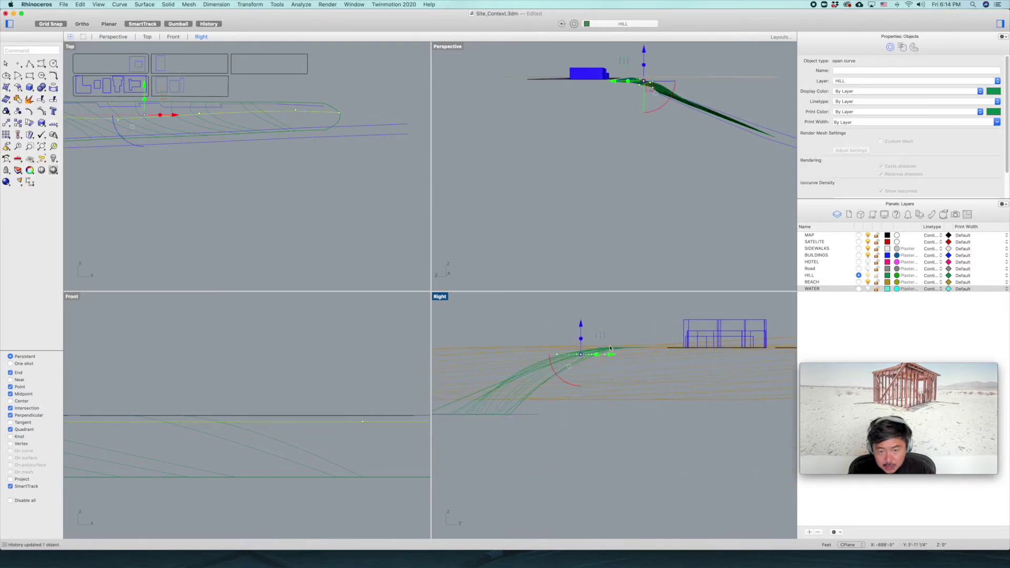
pyautogui.moveTo(207, 167); pyautogui.dragTo(270, 175, button='right')
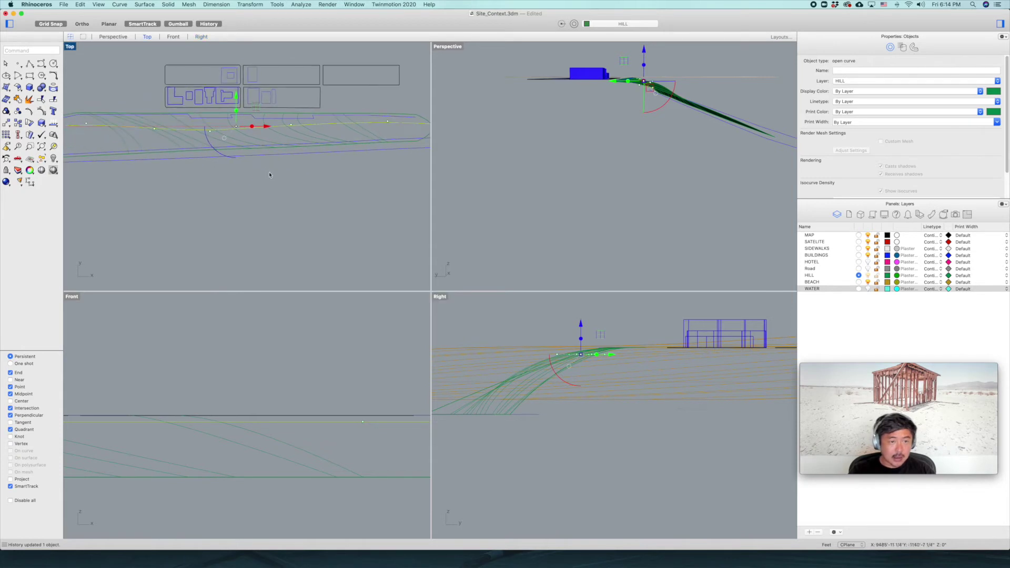
pyautogui.moveTo(242, 111); pyautogui.dragTo(242, 114)
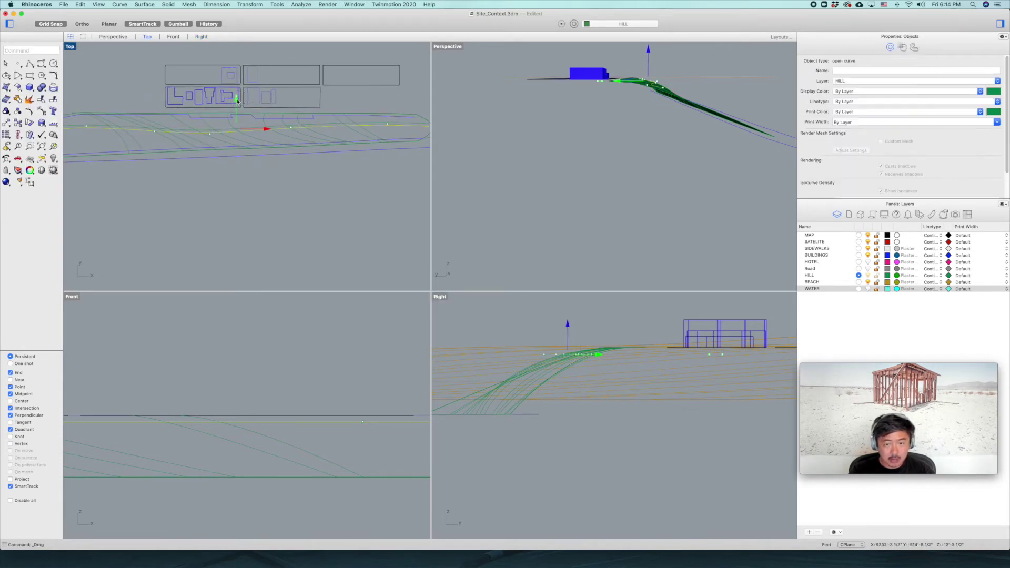
pyautogui.click(612, 327)
pyautogui.press('Escape')
pyautogui.moveTo(719, 160); pyautogui.dragTo(665, 165, button='right')
pyautogui.scroll(-5, 636, 181)
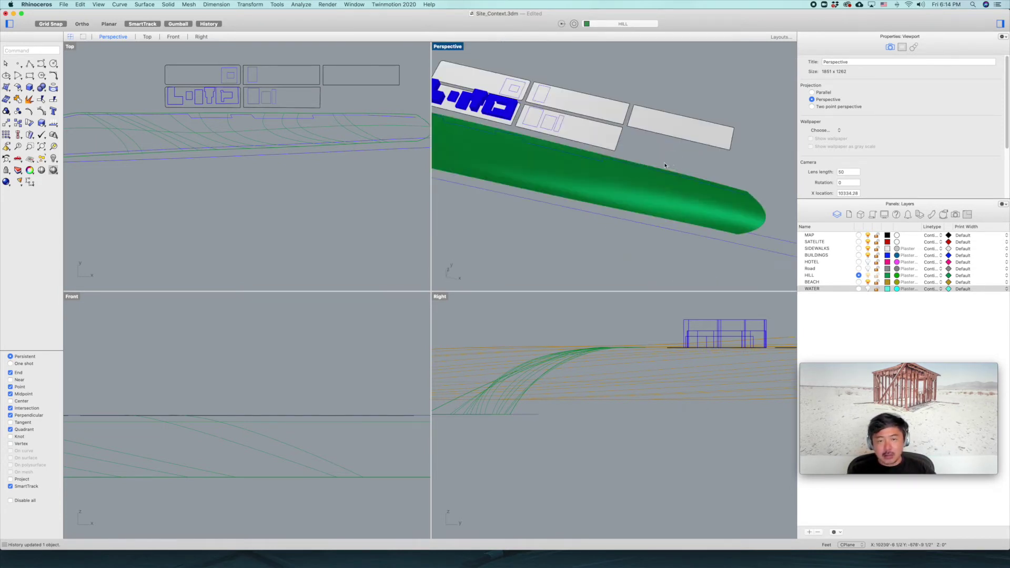
# - Make Road the current layer and draw a polyline from the hill-edge curve's endpoint
pyautogui.click(572, 156)
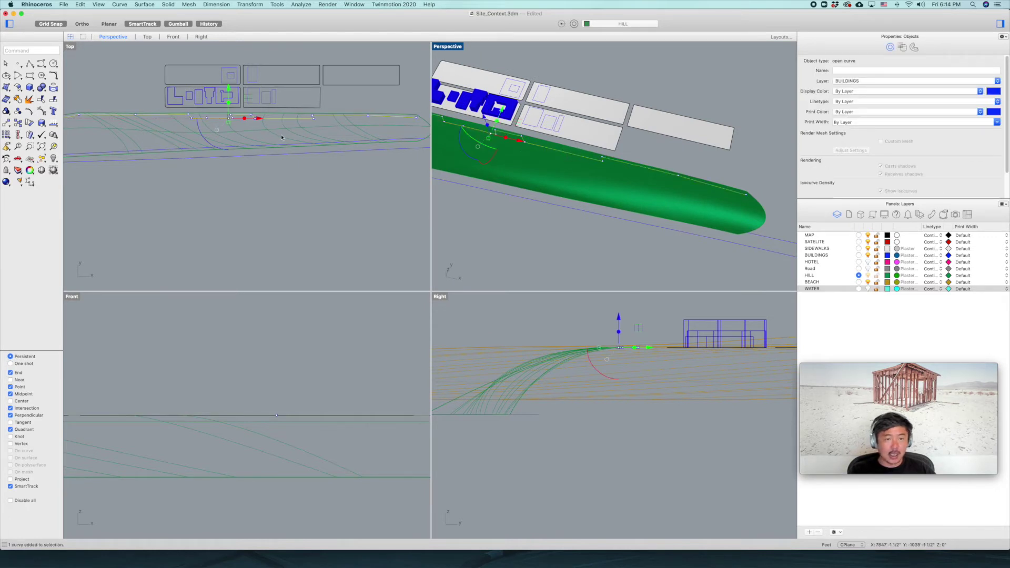
pyautogui.scroll(-5, 281, 137)
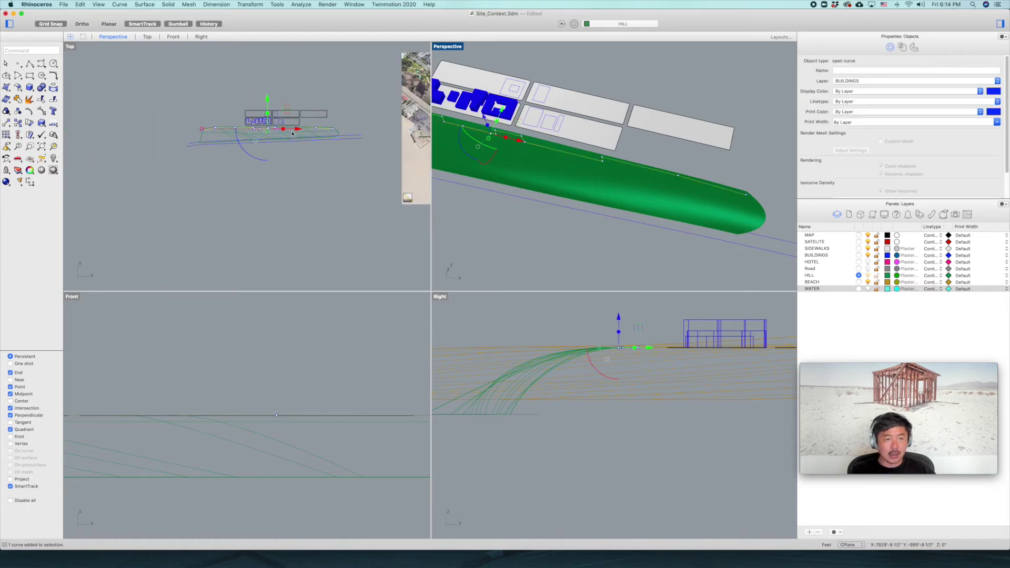
pyautogui.click(859, 268)
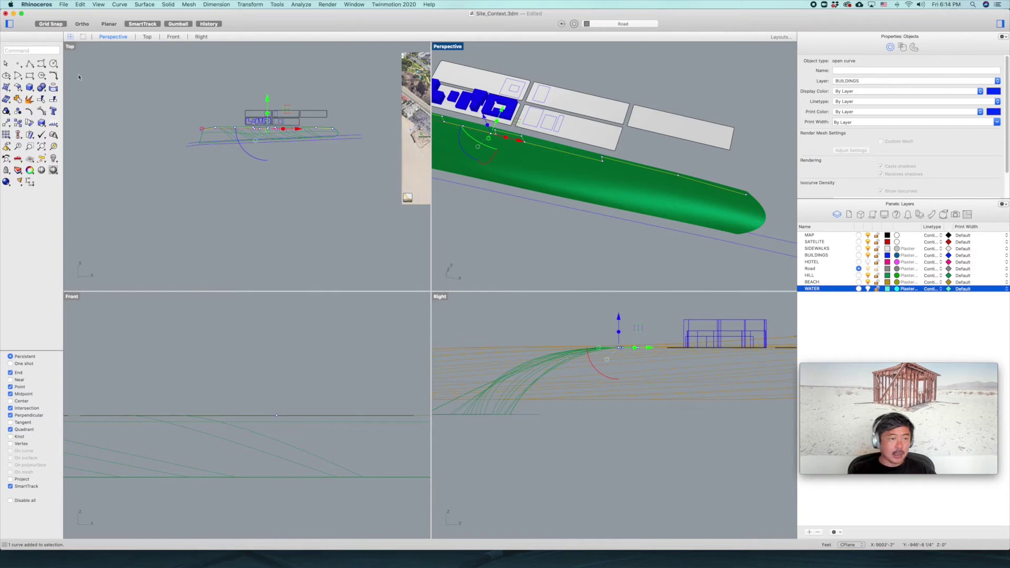
pyautogui.click(29, 64)
pyautogui.scroll(5, 221, 131)
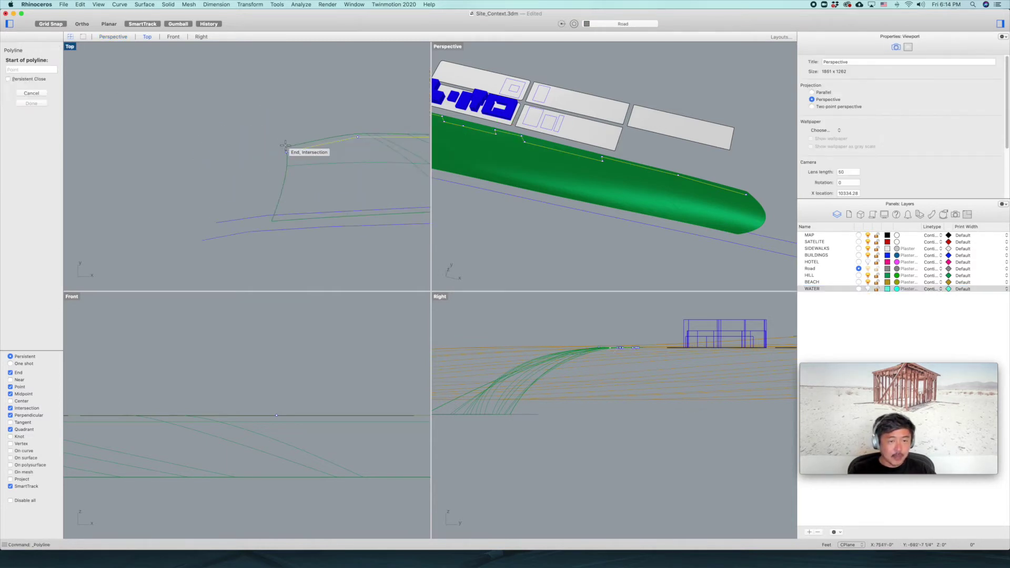
pyautogui.click(286, 154)
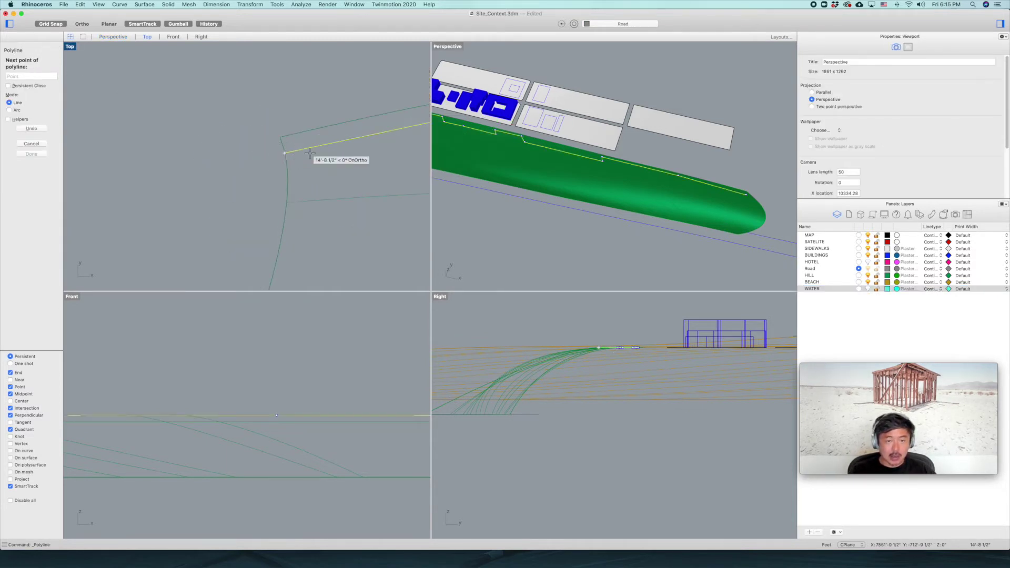
pyautogui.scroll(-8, 315, 146)
pyautogui.scroll(-4, 314, 142)
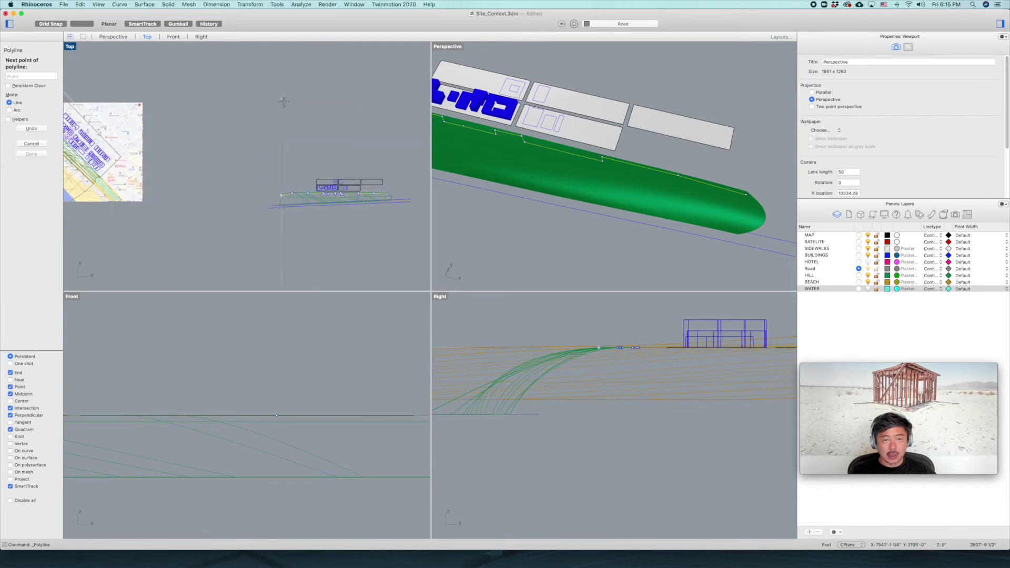
pyautogui.click(282, 103)
pyautogui.scroll(2, 390, 150)
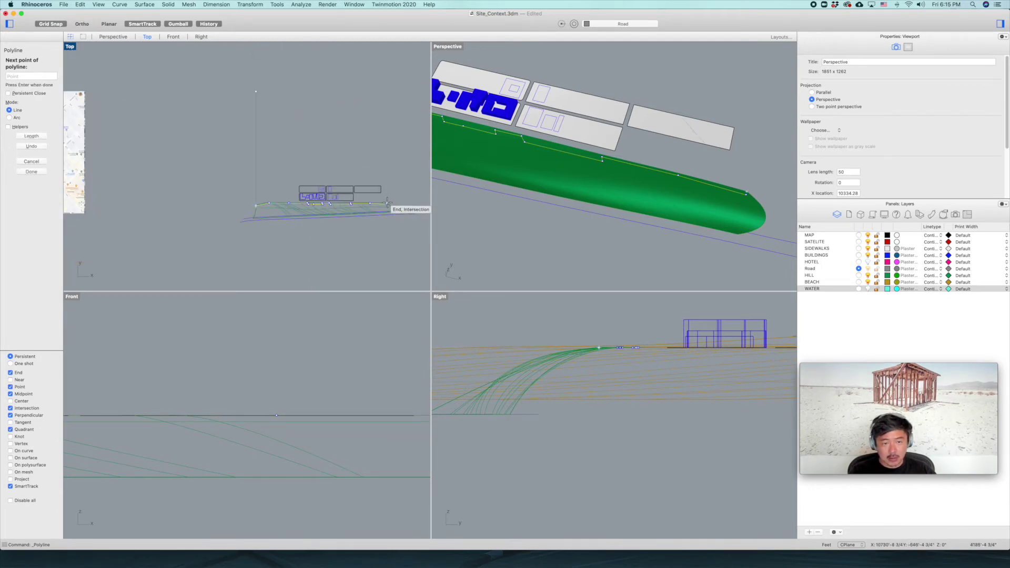
# - Draw a vertical Ortho line up from the road end and join it with the road curve
pyautogui.click(387, 203)
pyautogui.press('F8')
pyautogui.click(387, 92)
pyautogui.scroll(3, 384, 195)
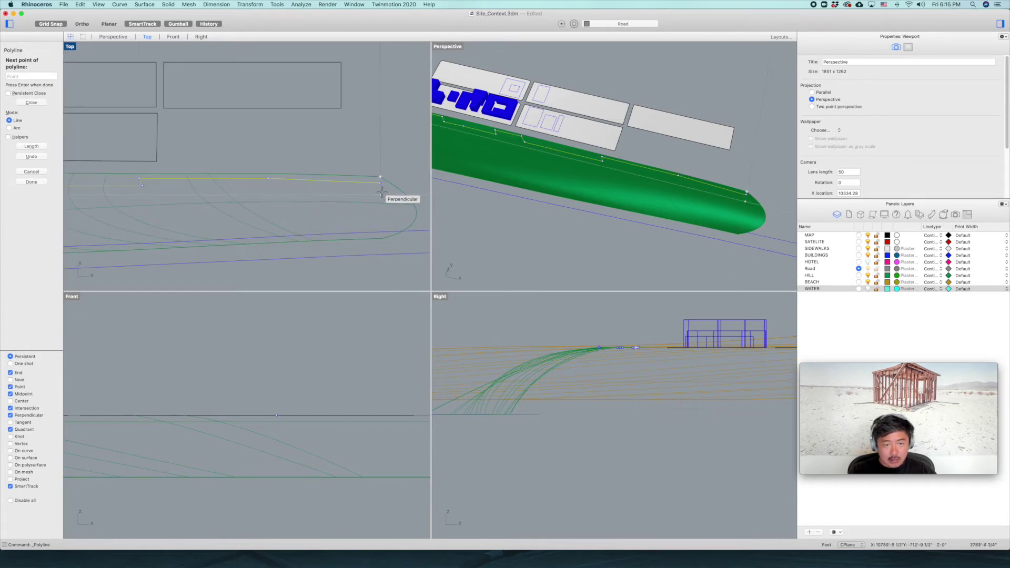
pyautogui.press('Return')
pyautogui.keyDown('shift'); pyautogui.click(380, 163); pyautogui.keyUp('shift')
pyautogui.scroll(-2, 381, 162)
pyautogui.scroll(-5, 383, 165)
pyautogui.press('super+j')
pyautogui.moveTo(657, 169); pyautogui.dragTo(635, 145, button='right')
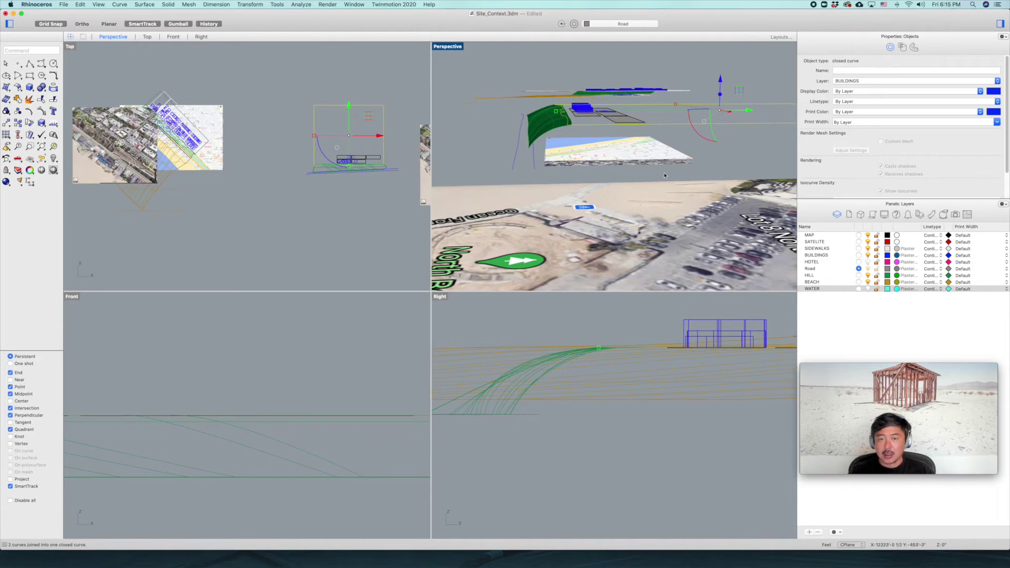
# - Extrude the closed road boundary by -1 into a thin road slab in a maximized Perspective view
pyautogui.moveTo(677, 178); pyautogui.dragTo(637, 154, button='right')
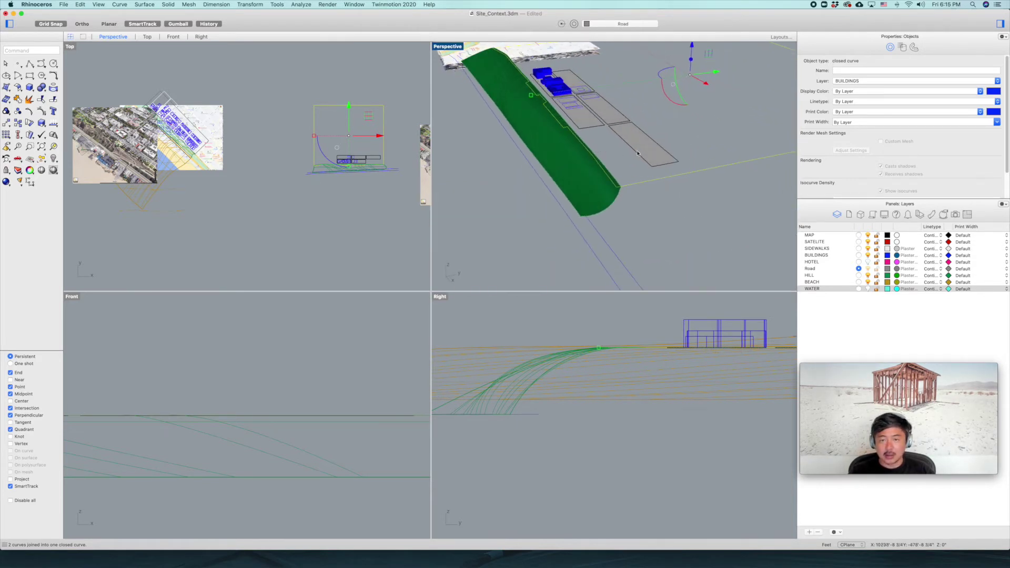
pyautogui.doubleClick(447, 46)
pyautogui.moveTo(582, 248); pyautogui.dragTo(604, 231, button='right')
pyautogui.write('e')
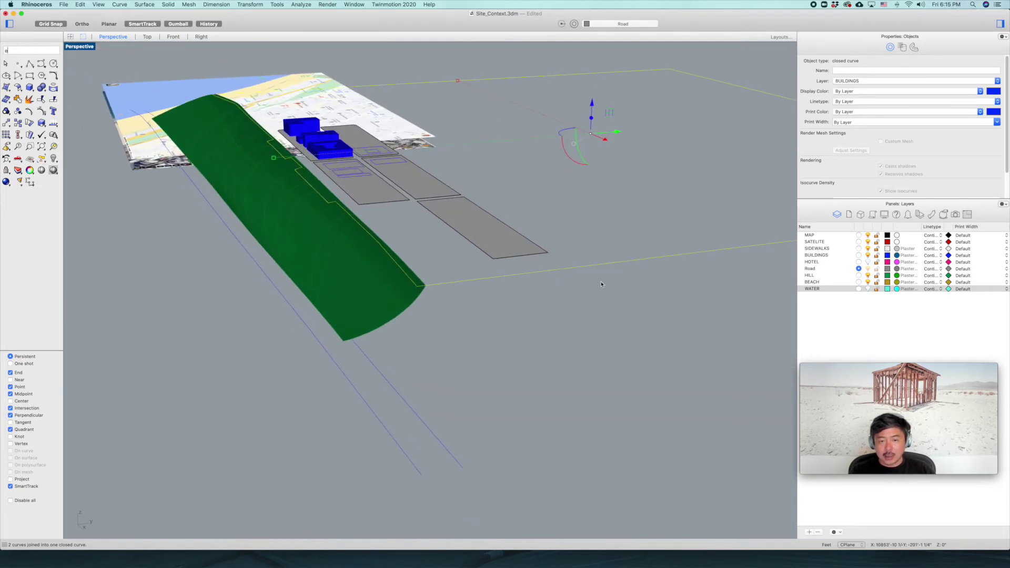
pyautogui.write('xtrudecrv')
pyautogui.press('Return')
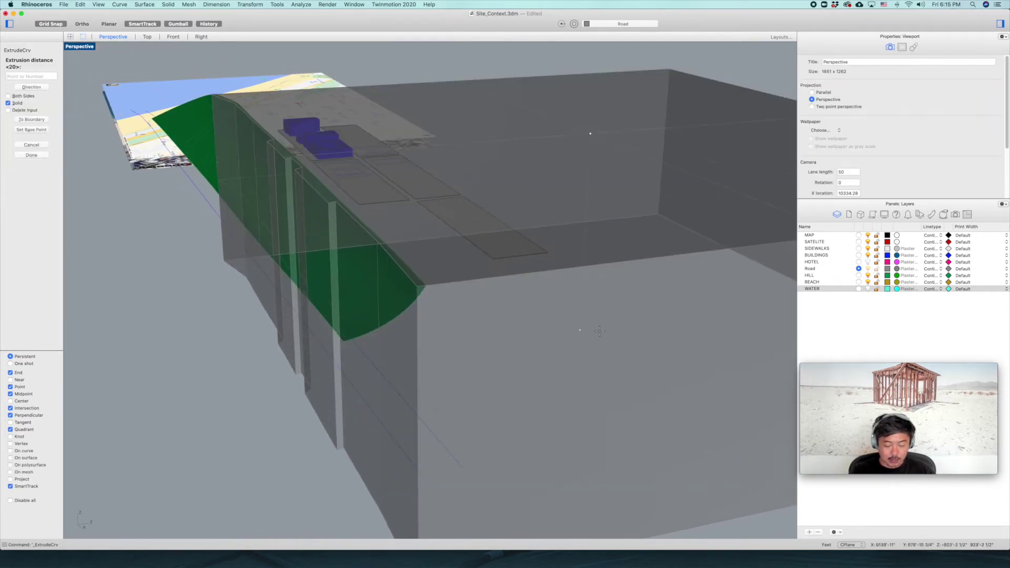
pyautogui.write('-')
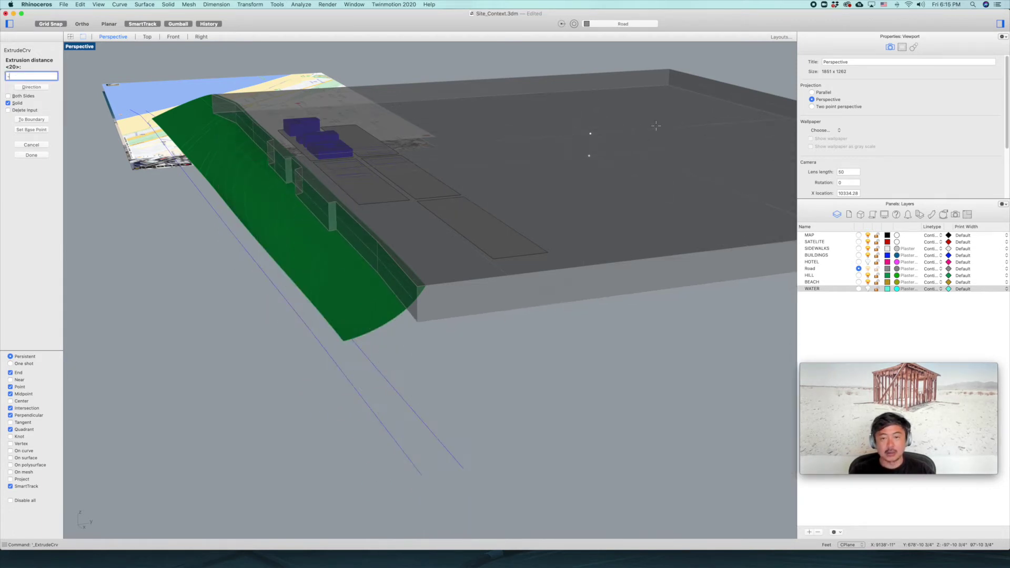
pyautogui.write('1')
pyautogui.press('Return')
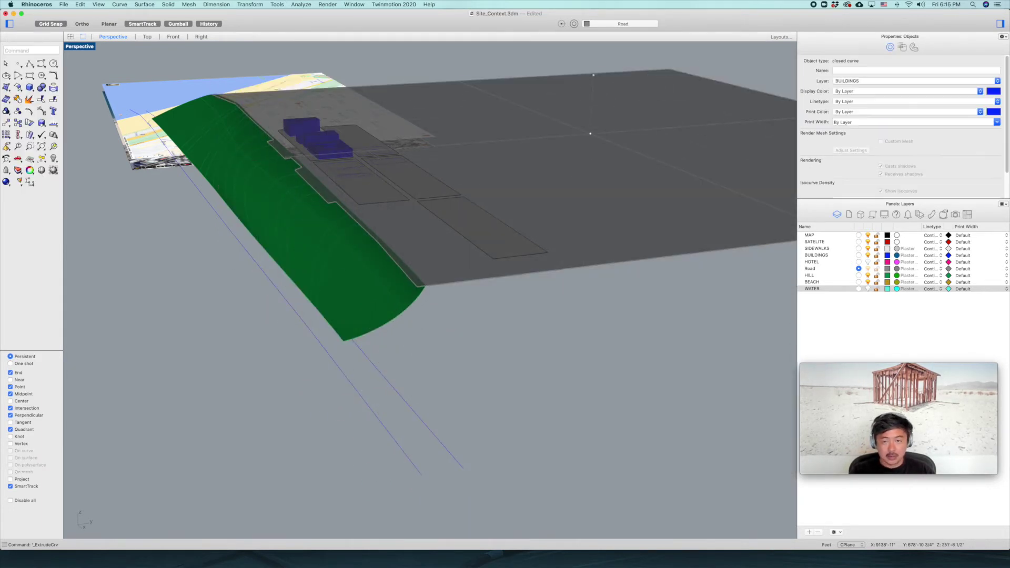
# - Lower the road slab -0.5 along the gumball Z axis and accept the history warning
pyautogui.click(537, 292)
pyautogui.scroll(3, 542, 299)
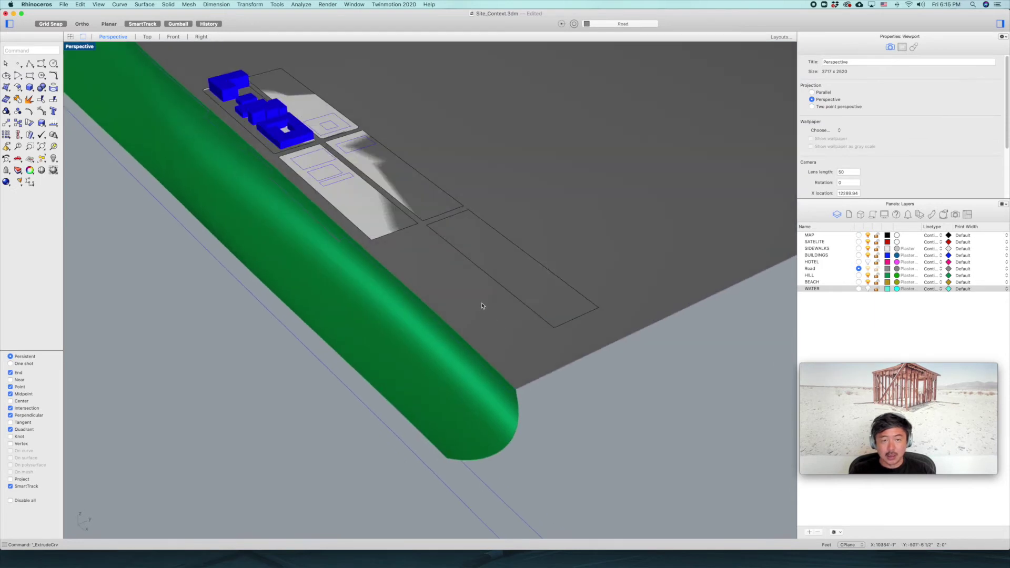
pyautogui.scroll(-5, 574, 315)
pyautogui.scroll(4, 498, 304)
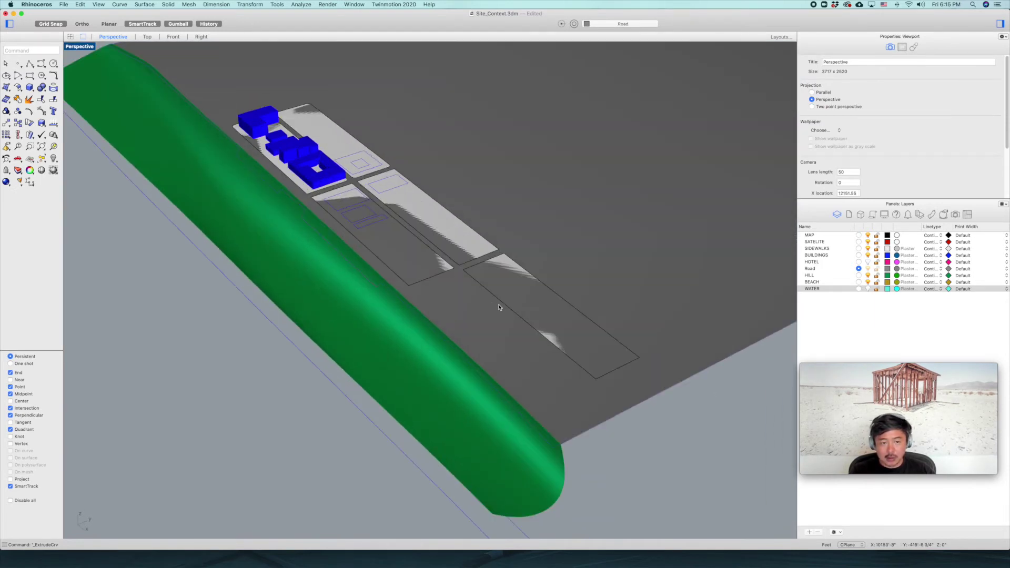
pyautogui.click(463, 275)
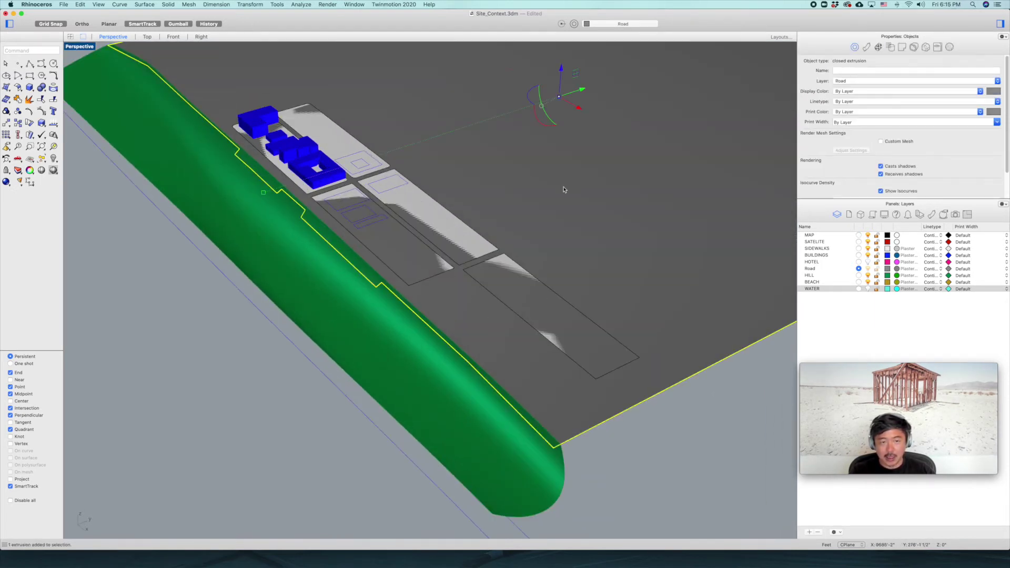
pyautogui.scroll(-1, 474, 228)
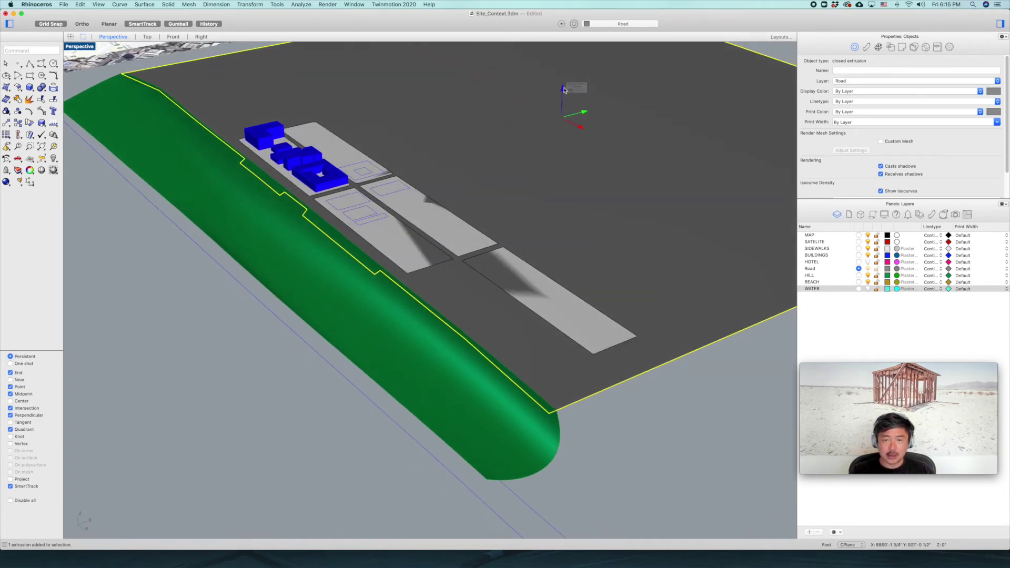
pyautogui.click(562, 89)
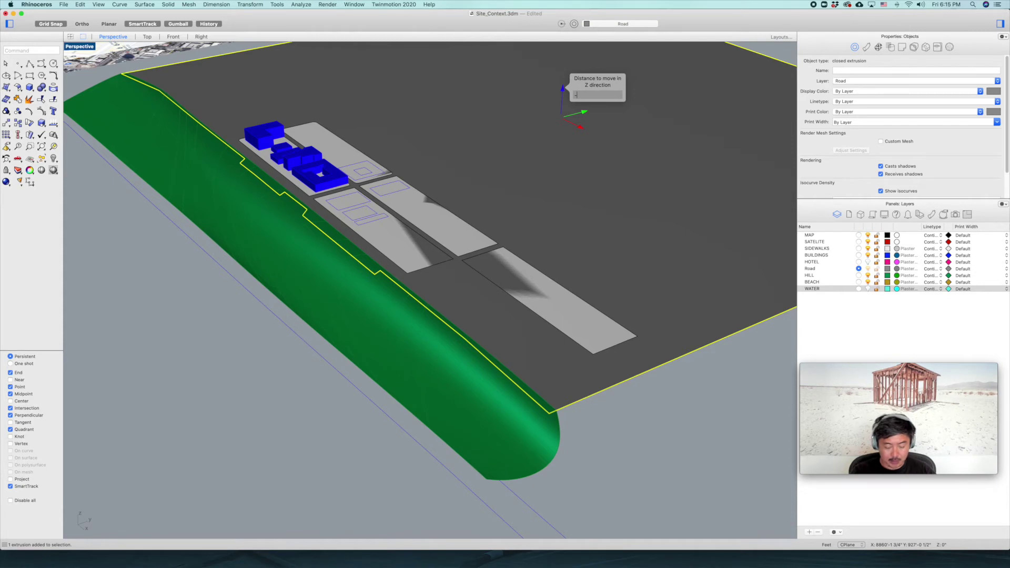
pyautogui.write('-.5')
pyautogui.press('Return')
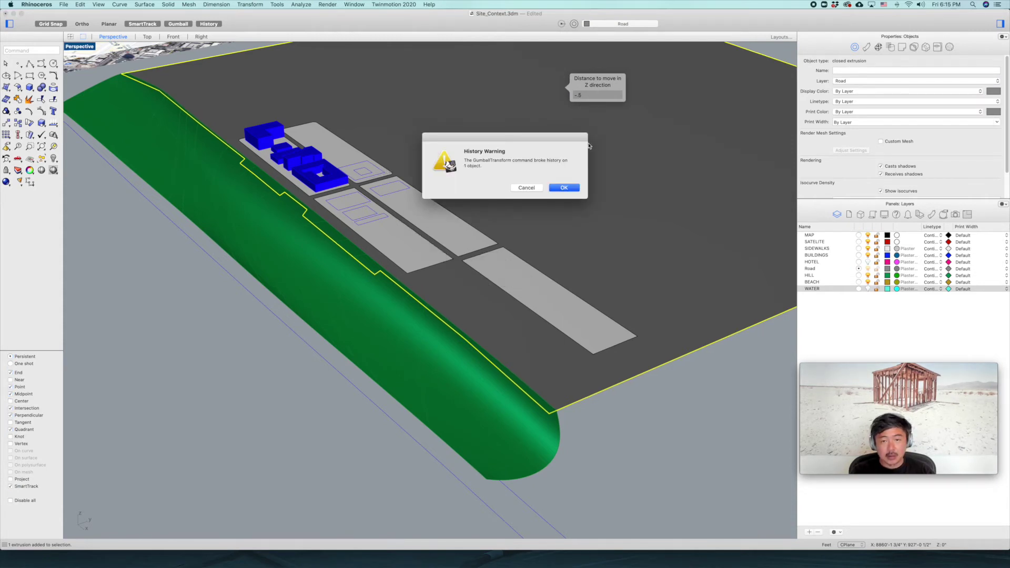
pyautogui.click(565, 189)
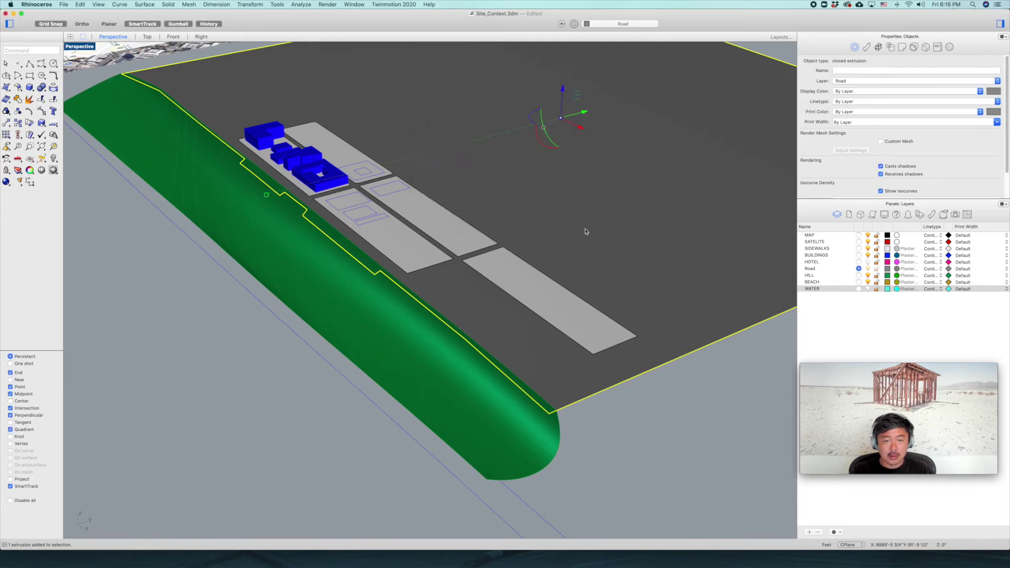
# - Pick the green hill surface from the Choose Objects popup and drag its gumball Z arrow
pyautogui.click(688, 421)
pyautogui.moveTo(688, 421); pyautogui.dragTo(335, 248, button='right')
pyautogui.click(340, 256)
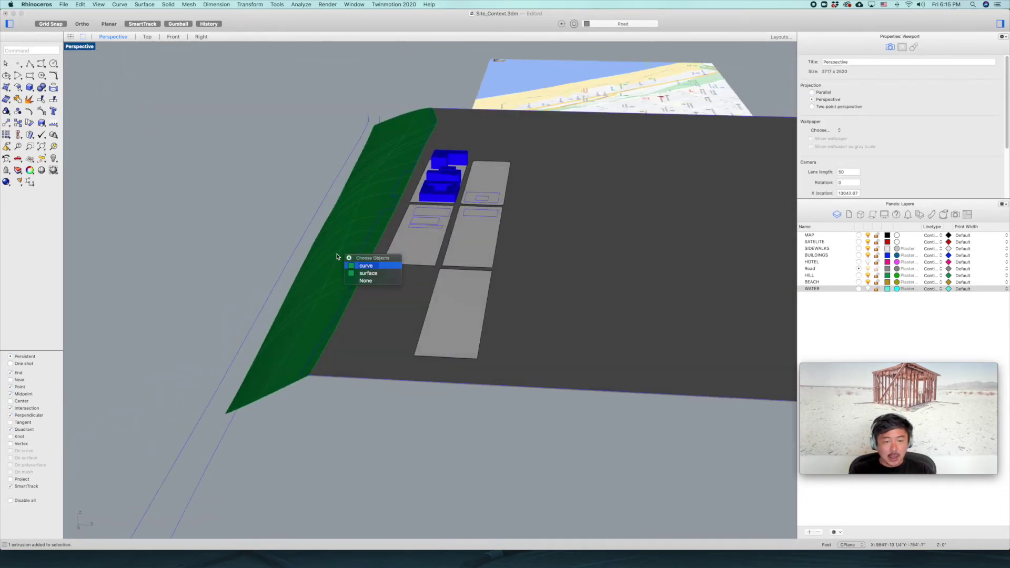
pyautogui.click(361, 274)
pyautogui.moveTo(360, 274); pyautogui.dragTo(345, 220, button='right')
pyautogui.scroll(4, 345, 219)
pyautogui.scroll(-10, 437, 409)
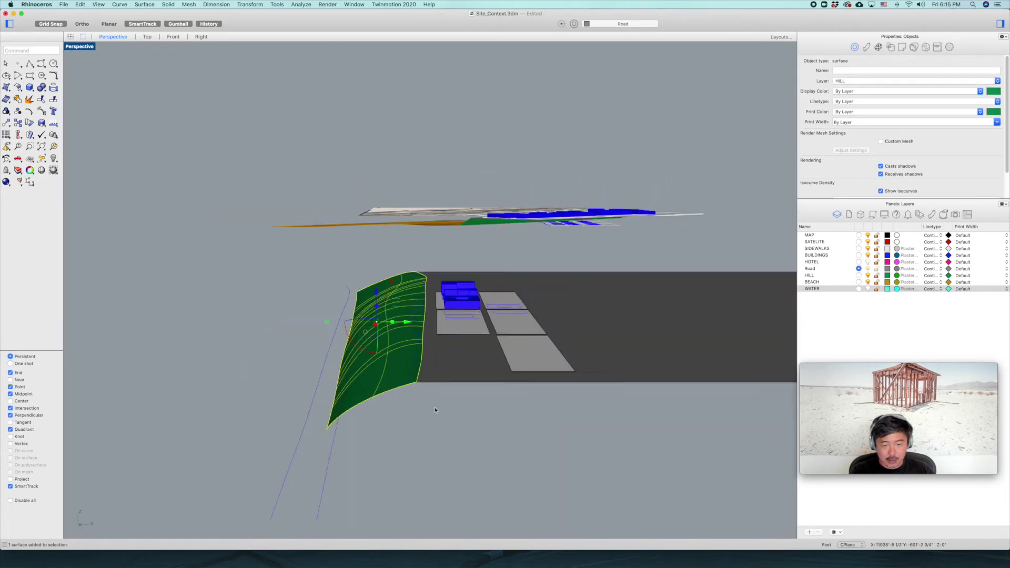
pyautogui.moveTo(437, 410); pyautogui.dragTo(452, 416, button='right')
pyautogui.scroll(8, 451, 407)
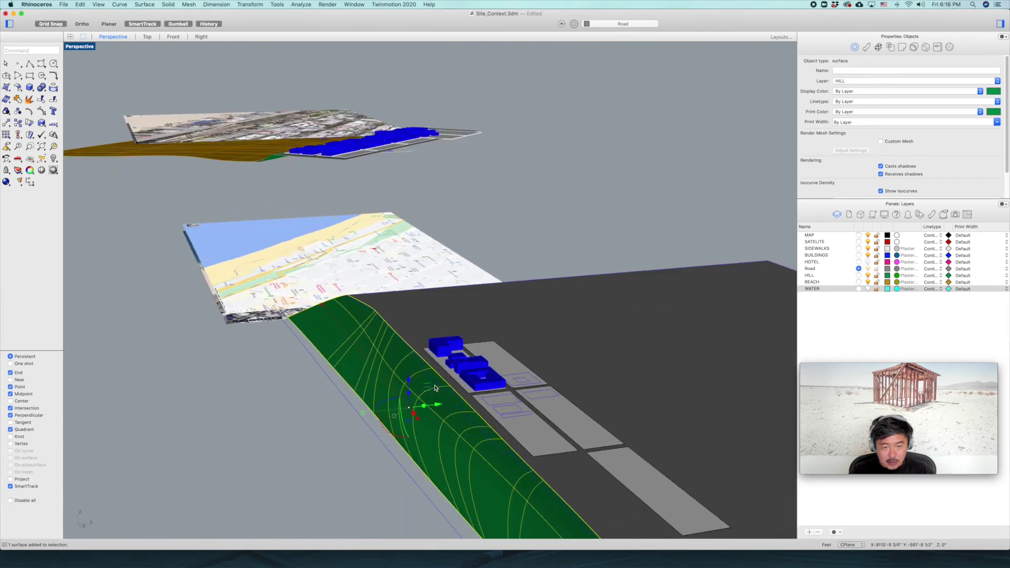
pyautogui.moveTo(390, 397); pyautogui.dragTo(390, 398)
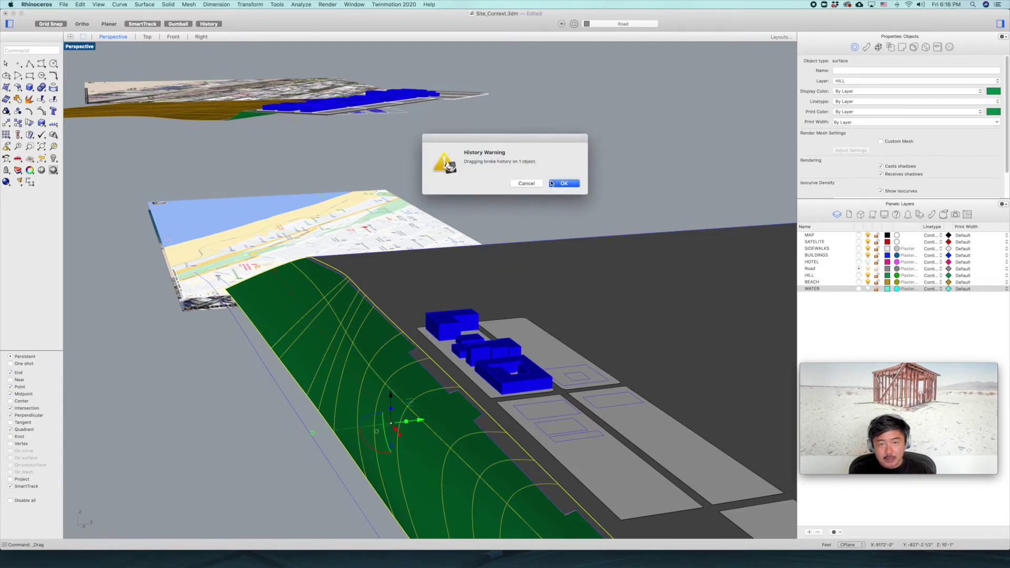
# - Accept the hill-move warning and loft the two open base curves into a dark road strip
pyautogui.click(561, 183)
pyautogui.moveTo(561, 183); pyautogui.dragTo(500, 375, button='right')
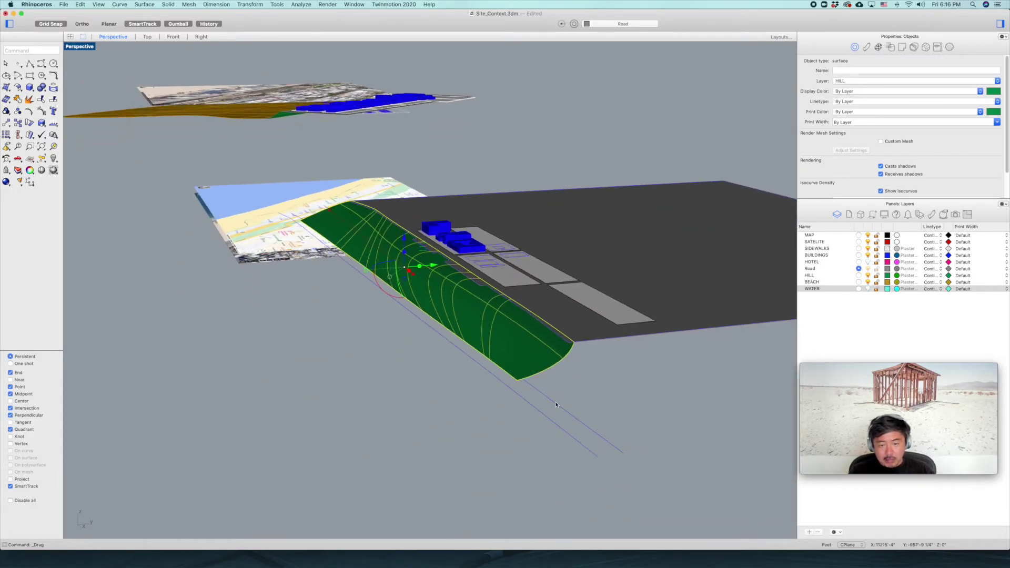
pyautogui.moveTo(558, 414); pyautogui.dragTo(622, 419, button='right')
pyautogui.moveTo(622, 419); pyautogui.dragTo(591, 442)
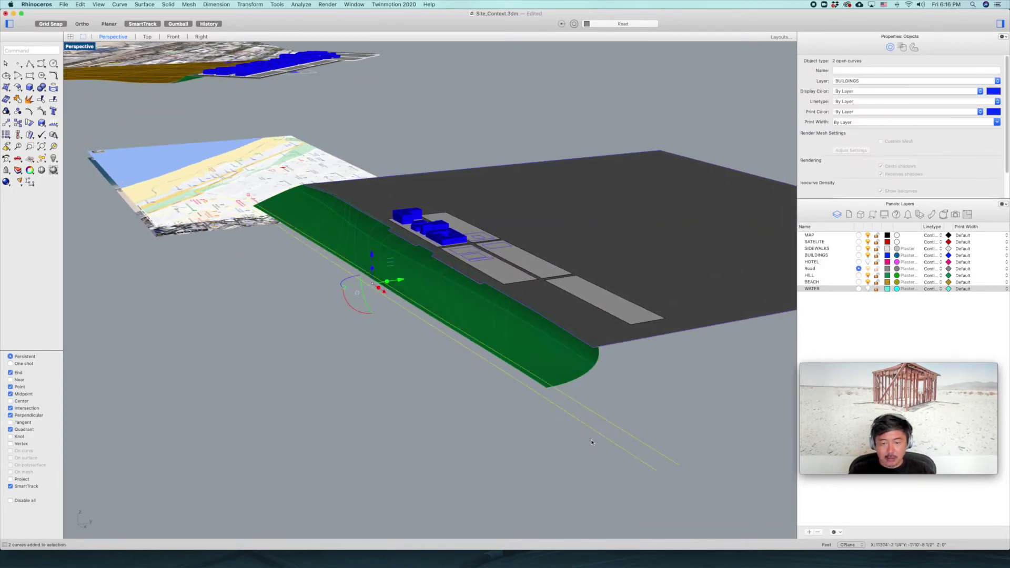
pyautogui.press('Return')
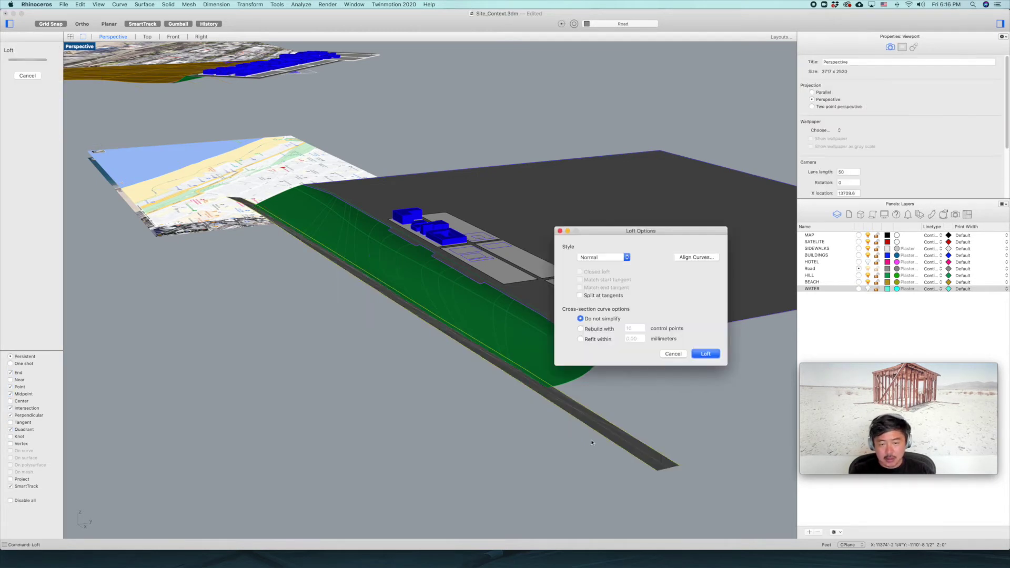
pyautogui.press('Return')
pyautogui.click(647, 432)
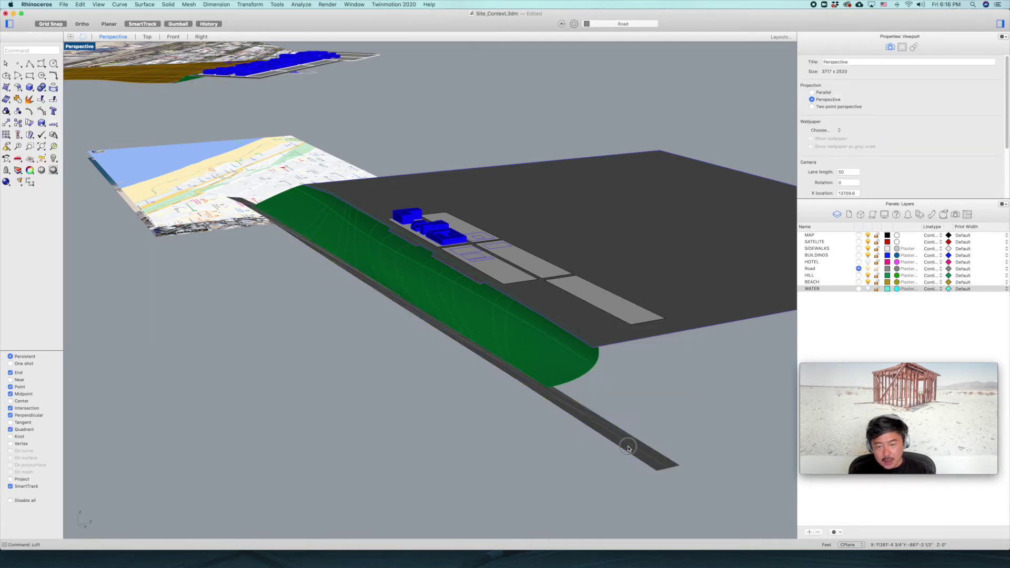
pyautogui.click(628, 447)
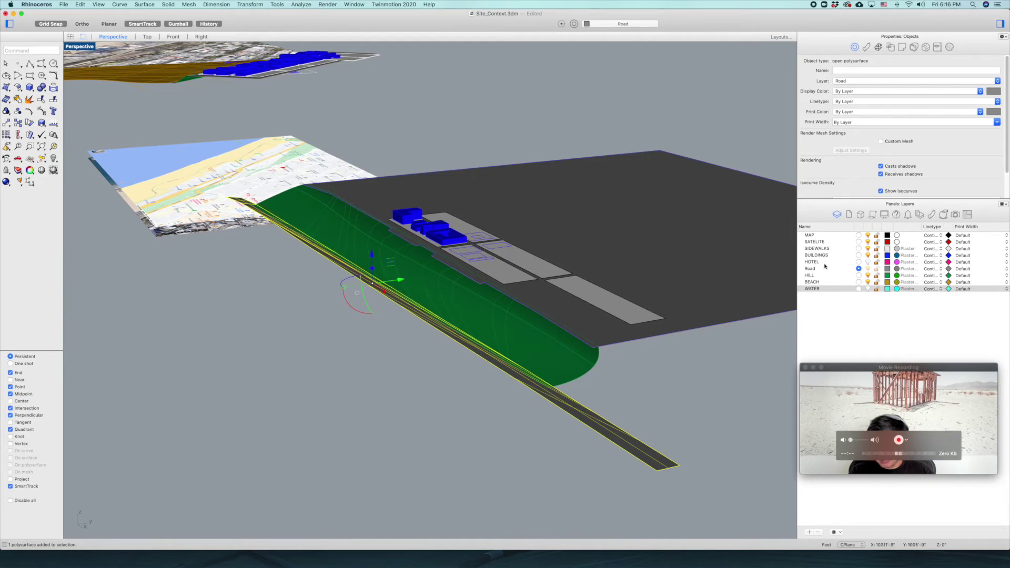
pyautogui.click(686, 392)
pyautogui.scroll(-4, 680, 400)
pyautogui.moveTo(667, 363); pyautogui.dragTo(680, 412, button='right')
pyautogui.scroll(-6, 680, 413)
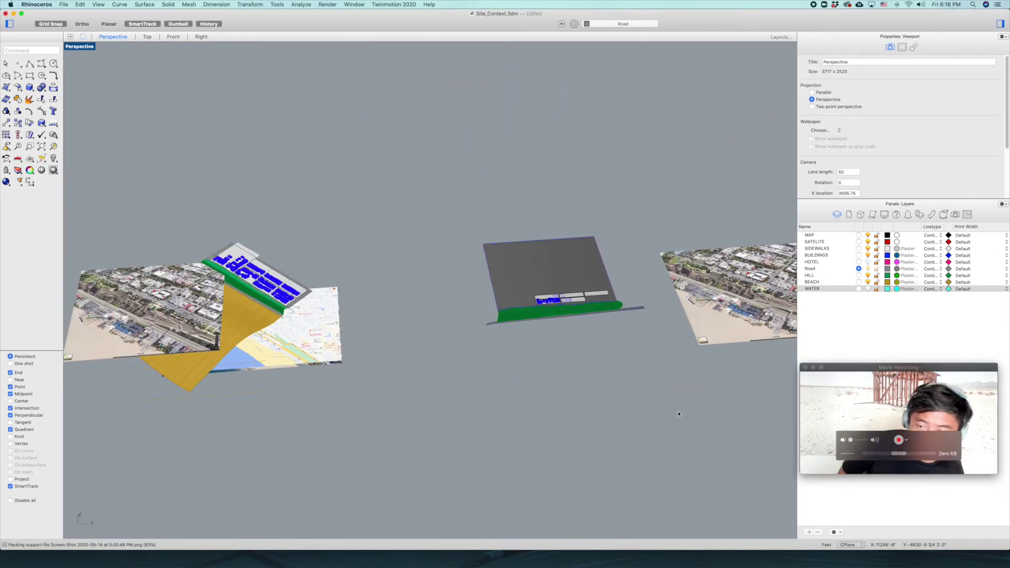
# - In the four-view layout, copy the beach curve to a position below the original
pyautogui.doubleClick(79, 47)
pyautogui.scroll(10, 357, 162)
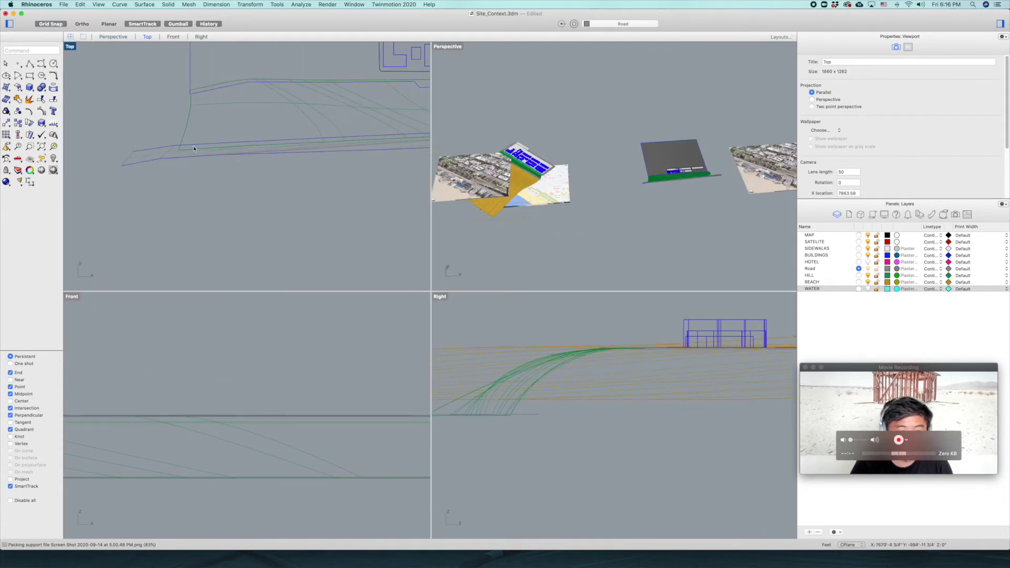
pyautogui.click(193, 151)
pyautogui.click(222, 159)
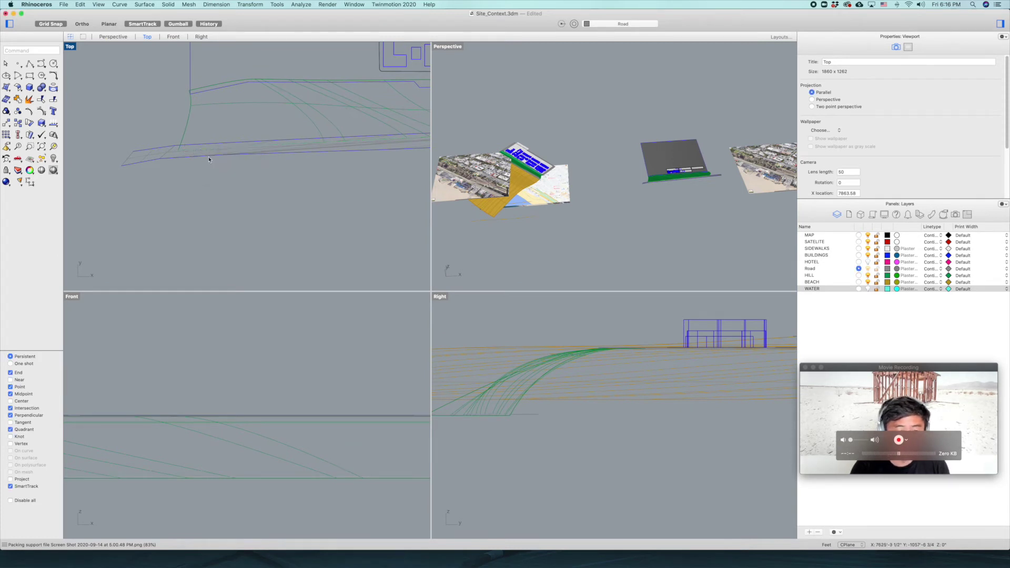
pyautogui.write('copy')
pyautogui.press('Return')
pyautogui.click(207, 181)
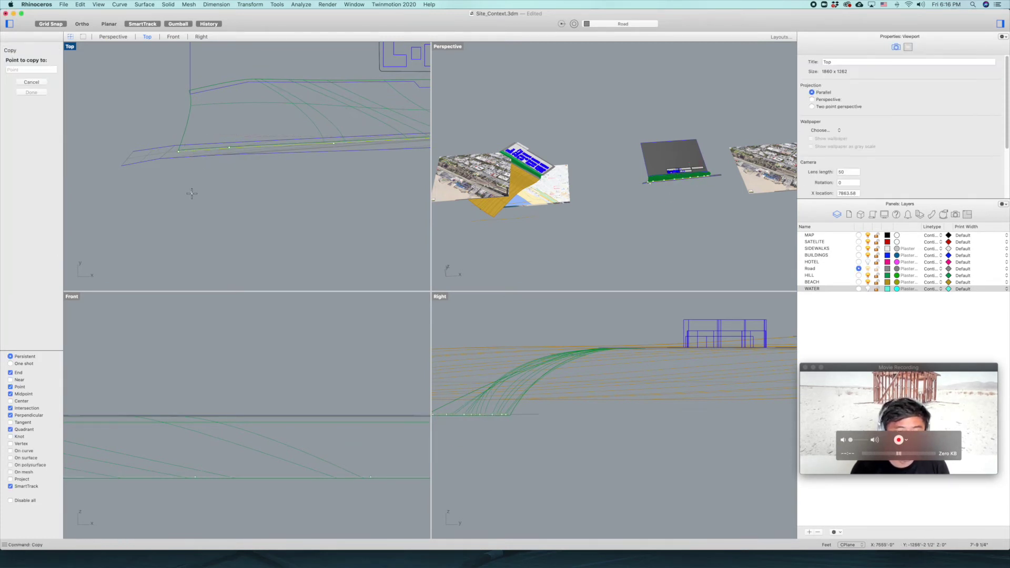
pyautogui.scroll(-2, 196, 213)
pyautogui.scroll(-3, 196, 214)
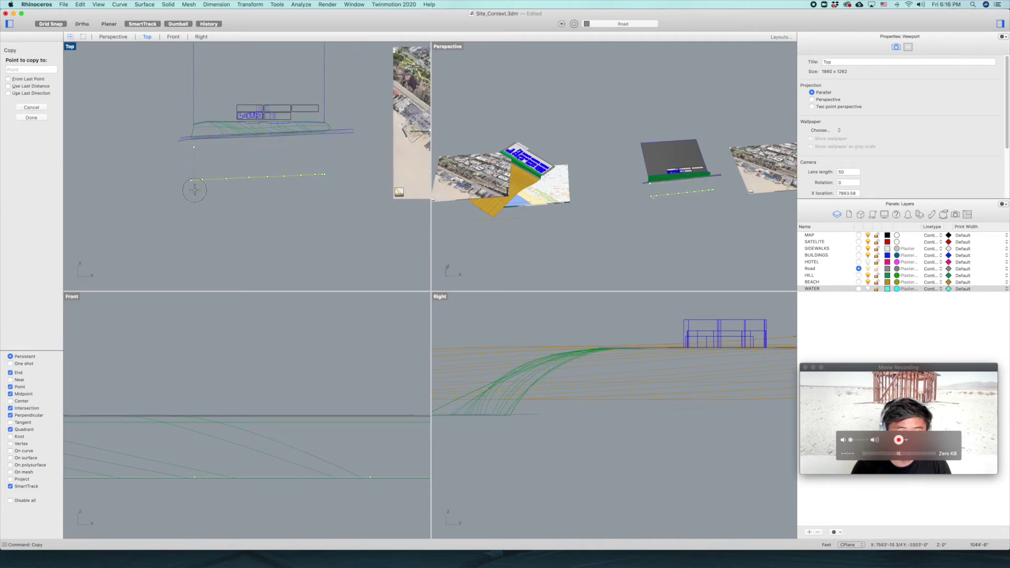
pyautogui.click(198, 236)
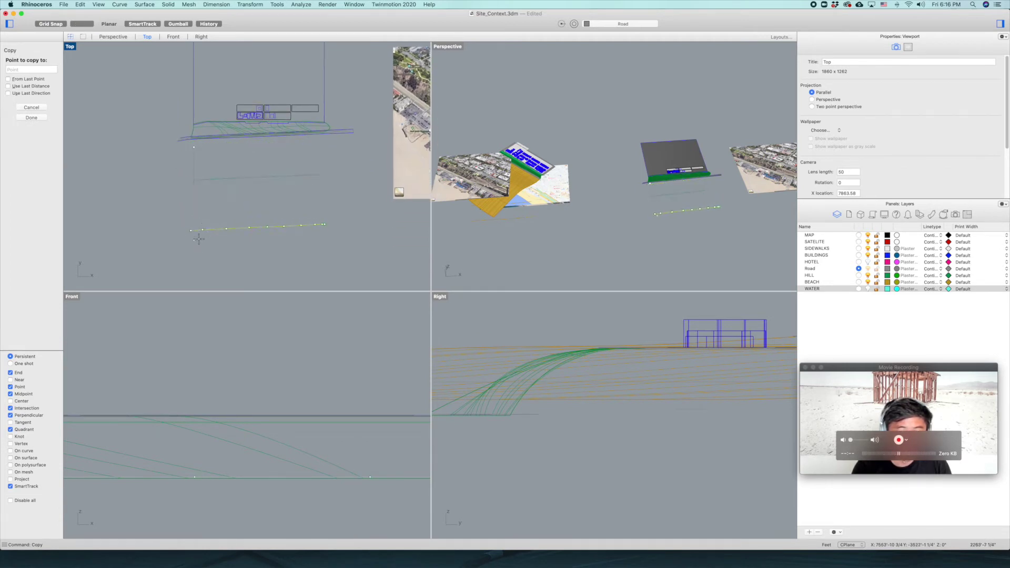
pyautogui.press('Return')
# - Reshape the beach curve by raising one control point and moving four right-hand points down
pyautogui.click(242, 178)
pyautogui.scroll(3, 251, 183)
pyautogui.moveTo(234, 159); pyautogui.dragTo(258, 179)
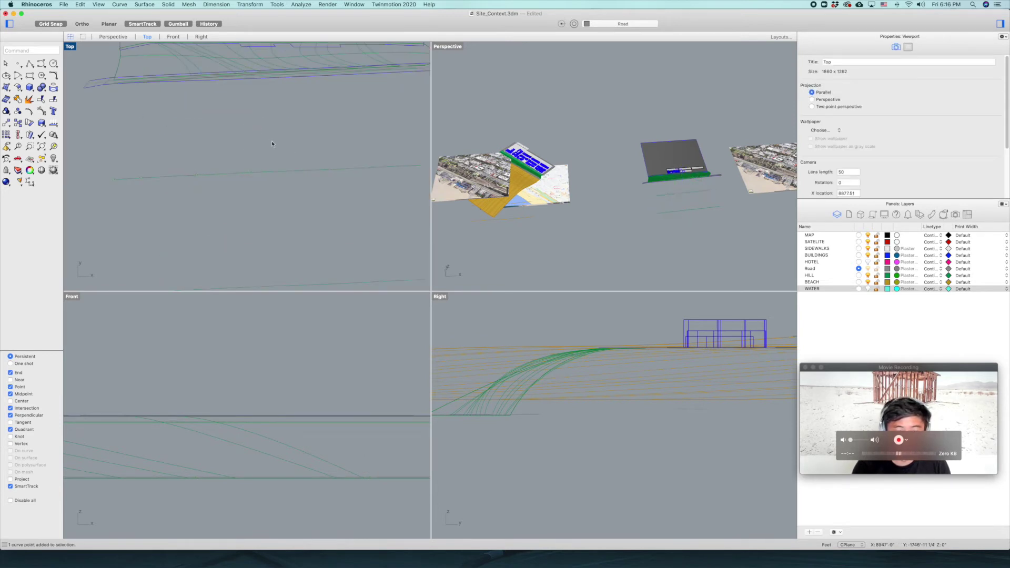
pyautogui.click(268, 173)
pyautogui.click(250, 173)
pyautogui.moveTo(250, 172); pyautogui.dragTo(249, 158)
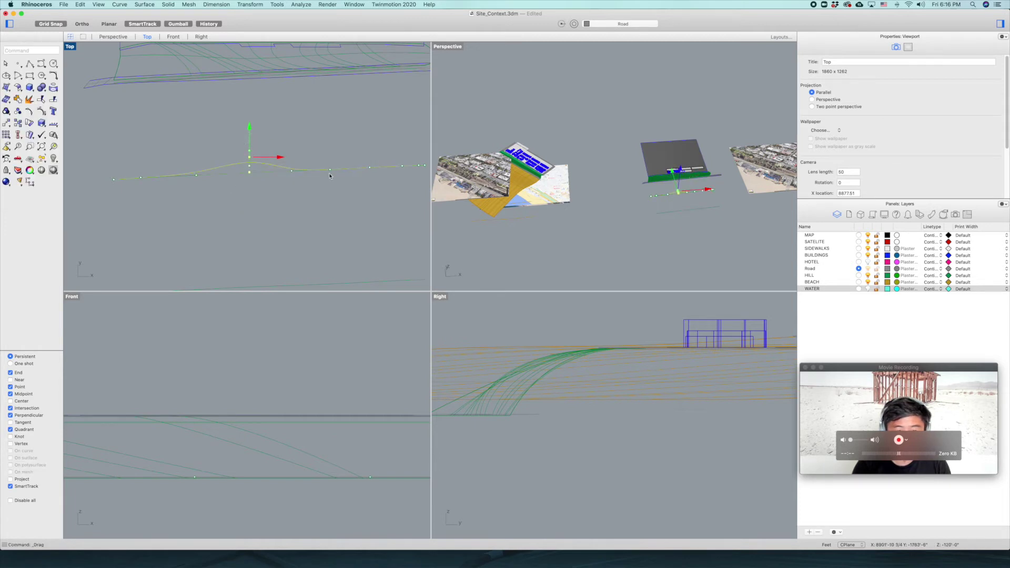
pyautogui.press('Return')
pyautogui.moveTo(322, 179); pyautogui.dragTo(174, 165, button='right')
pyautogui.moveTo(223, 129); pyautogui.dragTo(325, 169)
pyautogui.moveTo(272, 143); pyautogui.dragTo(271, 168)
pyautogui.press('Escape')
pyautogui.press('Escape')
# - Delete the extra curve and select the beach curve for copying
pyautogui.scroll(-8, 318, 176)
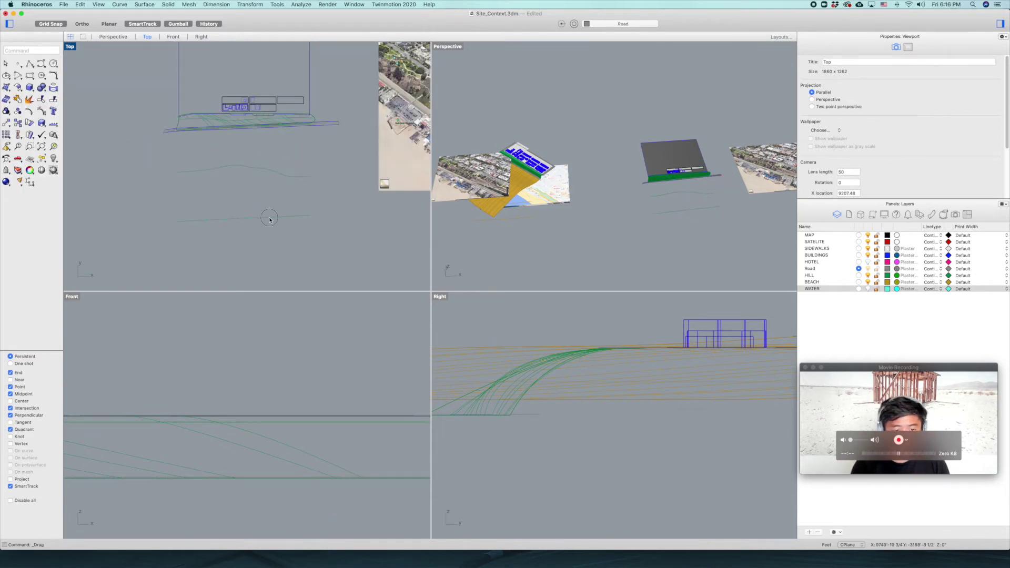
pyautogui.click(269, 218)
pyautogui.press('Delete')
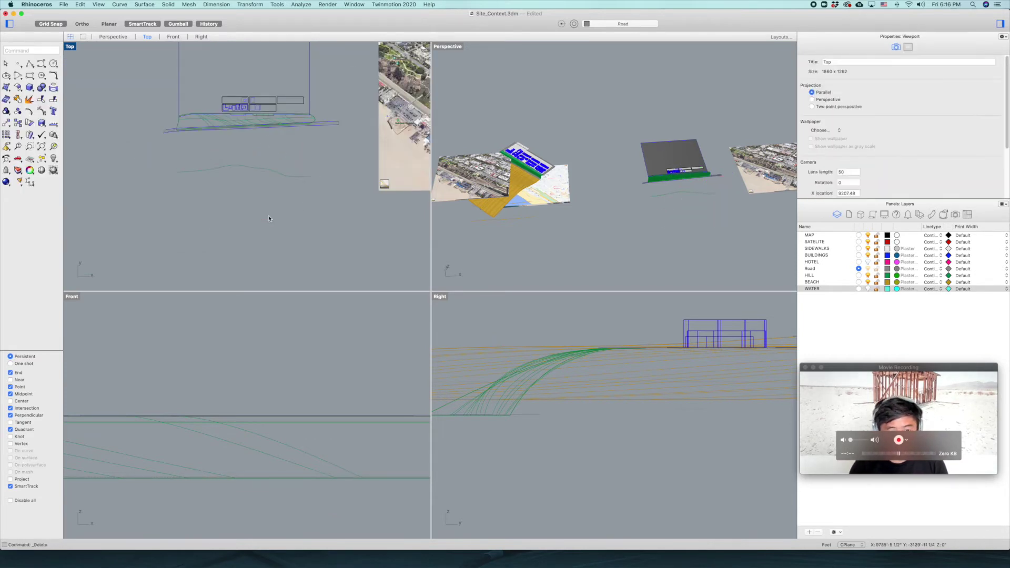
pyautogui.click(302, 181)
pyautogui.press('Return')
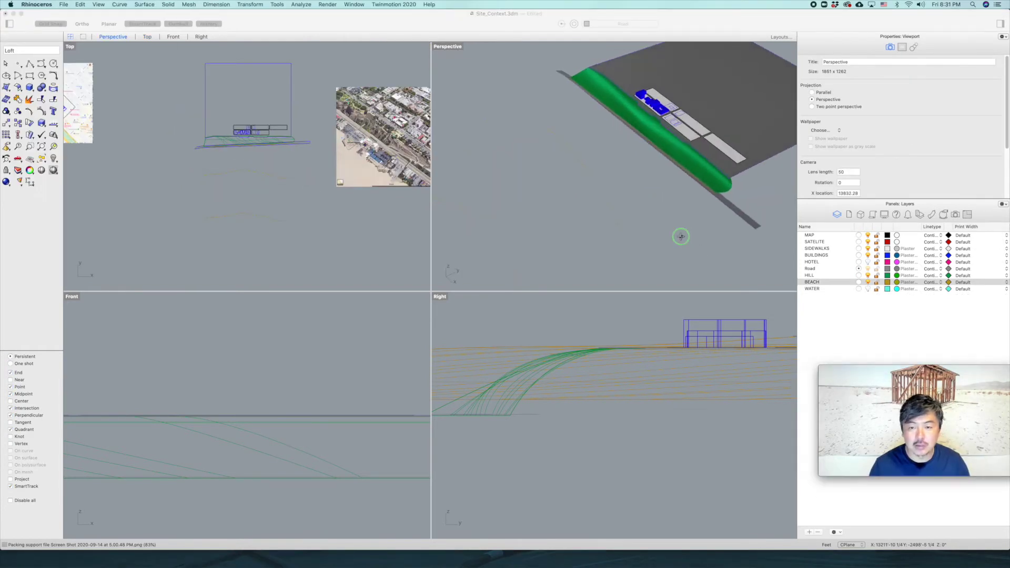
pyautogui.moveTo(680, 237); pyautogui.dragTo(678, 214, button='right')
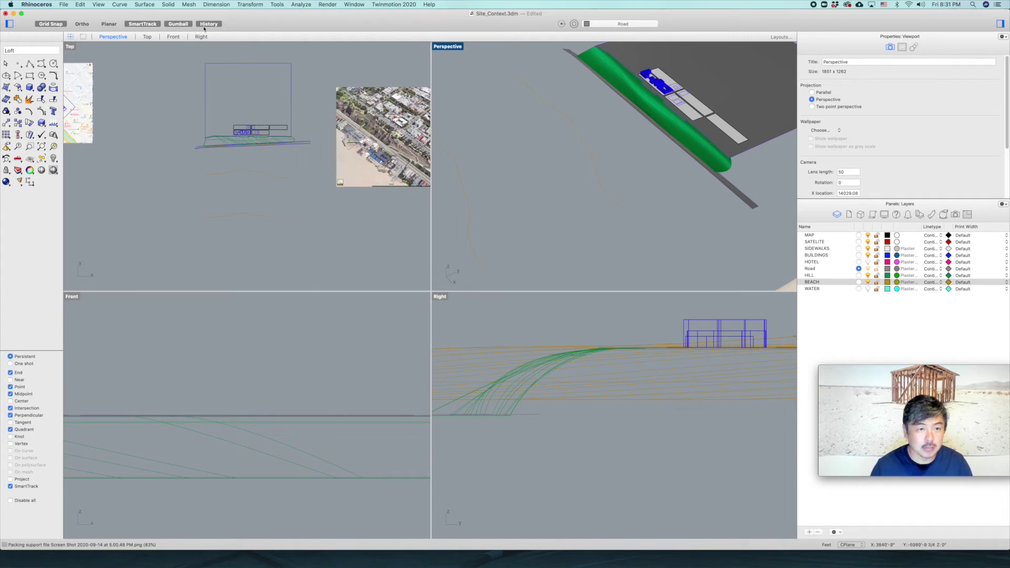
# - Select the three beach profile curves
pyautogui.scroll(10, 231, 109)
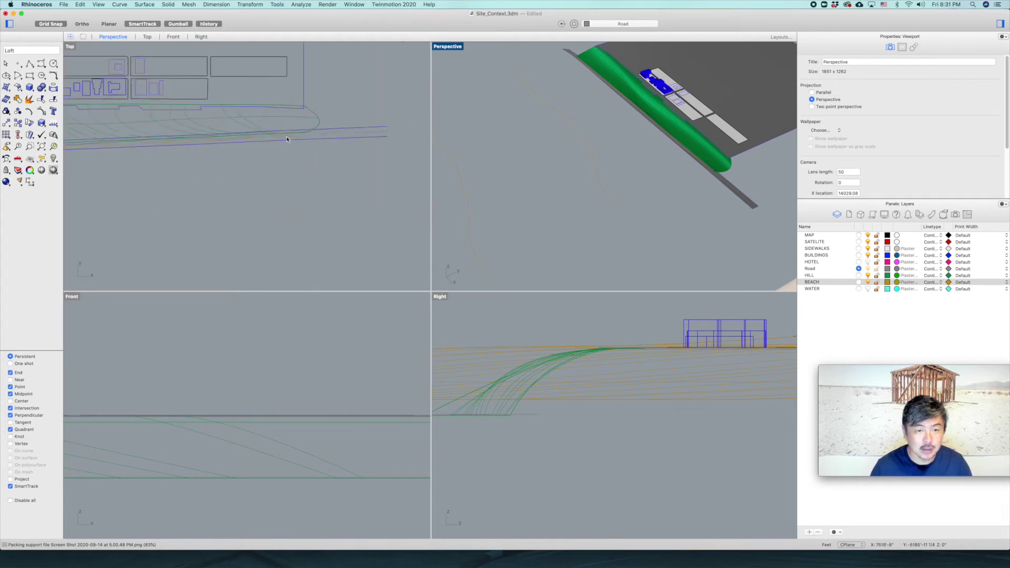
pyautogui.click(293, 141)
pyautogui.scroll(-5, 278, 215)
pyautogui.keyDown('shift'); pyautogui.click(278, 233); pyautogui.keyUp('shift')
pyautogui.scroll(-5, 276, 229)
pyautogui.keyDown('shift'); pyautogui.click(282, 236); pyautogui.keyUp('shift')
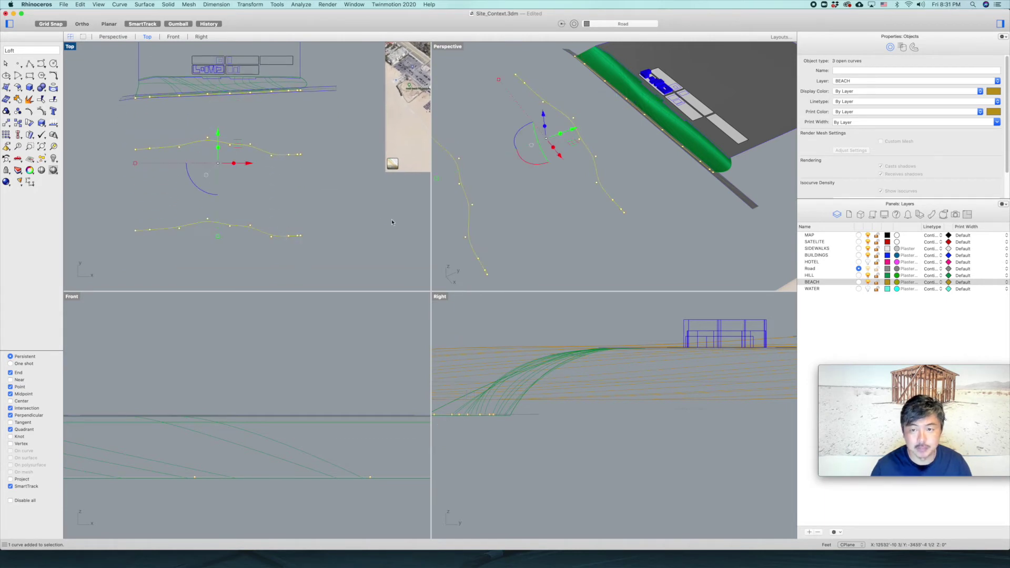
pyautogui.moveTo(641, 224); pyautogui.dragTo(633, 213, button='right')
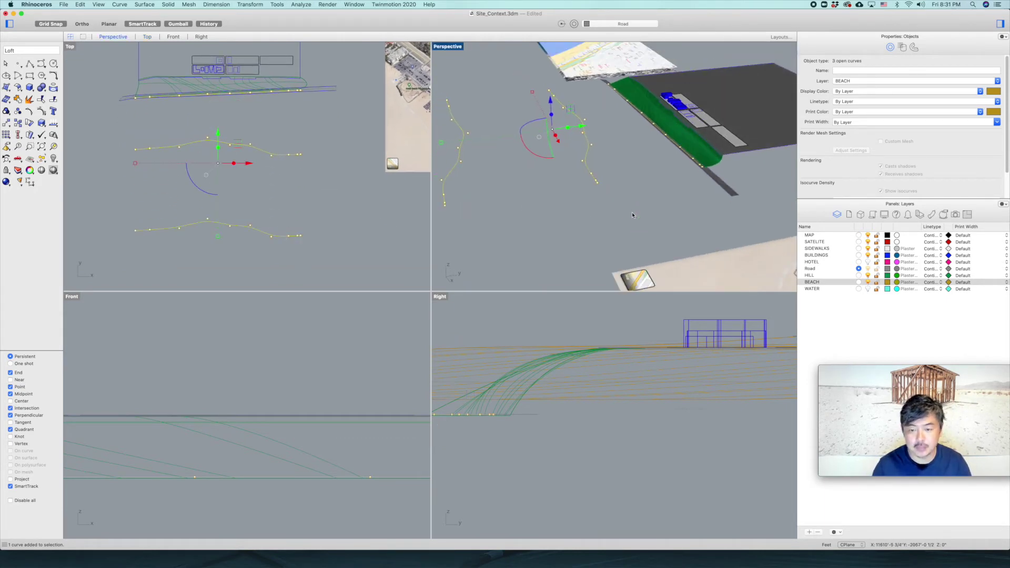
# - Loft the curves with default Normal options, then select the surface and right-click BEACH
pyautogui.write('Loftloft')
pyautogui.press('Return')
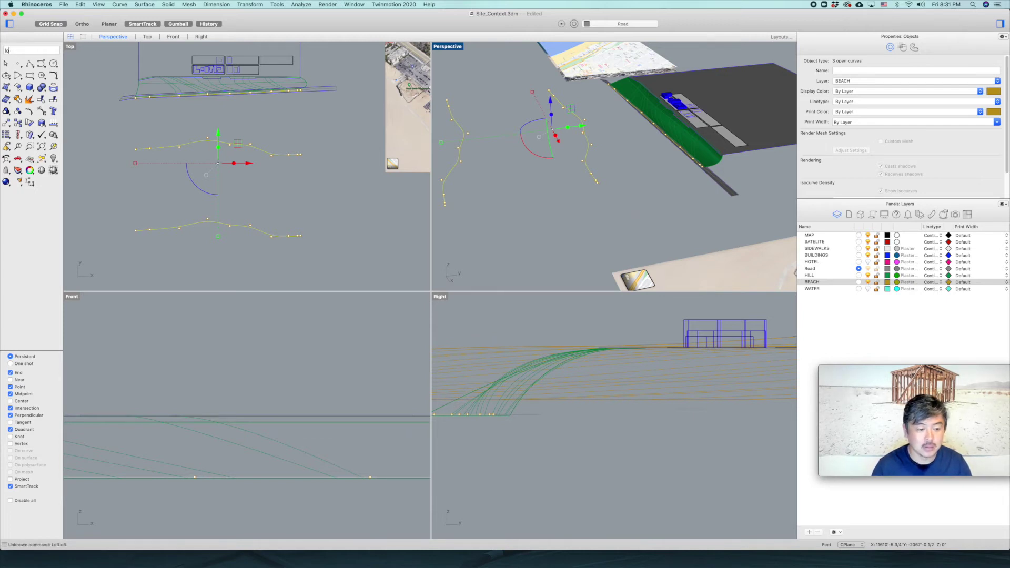
pyautogui.write('Loft')
pyautogui.press('Return')
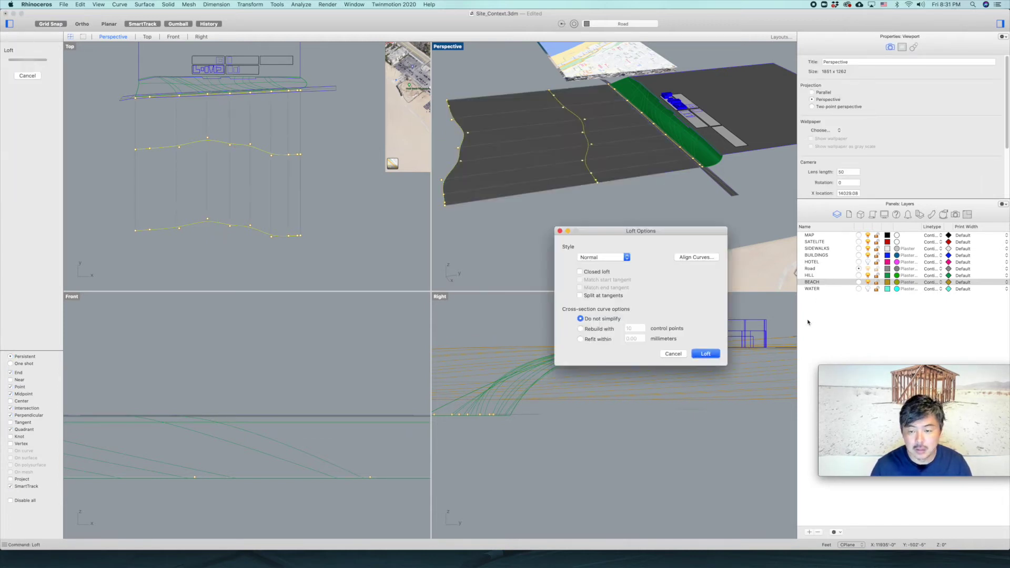
pyautogui.click(710, 358)
pyautogui.keyDown('shift'); pyautogui.click(629, 177); pyautogui.keyUp('shift')
pyautogui.rightClick(810, 282)
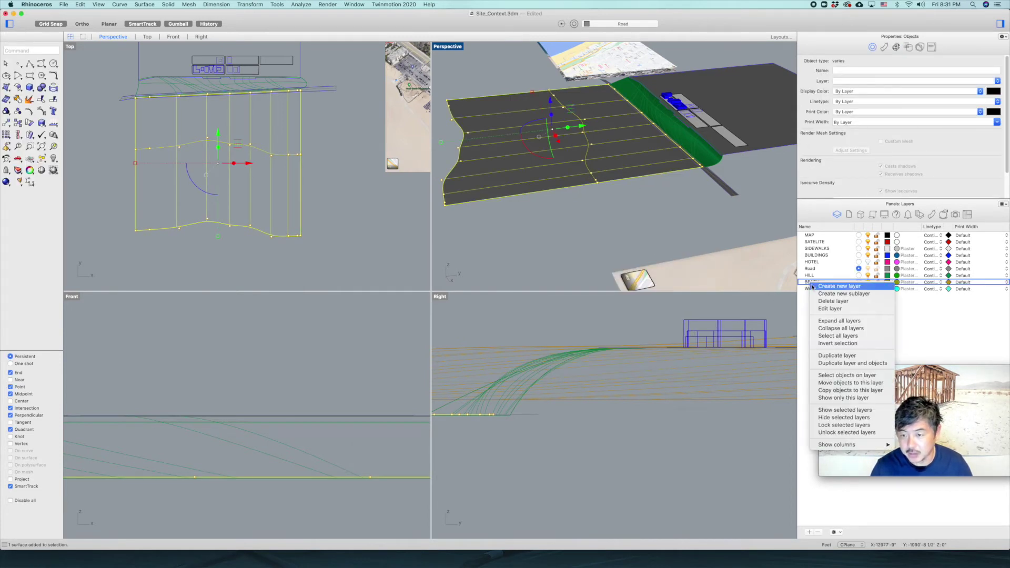
# - Move the lofted surface onto the BEACH layer so it shows brown
pyautogui.click(846, 382)
pyautogui.click(623, 225)
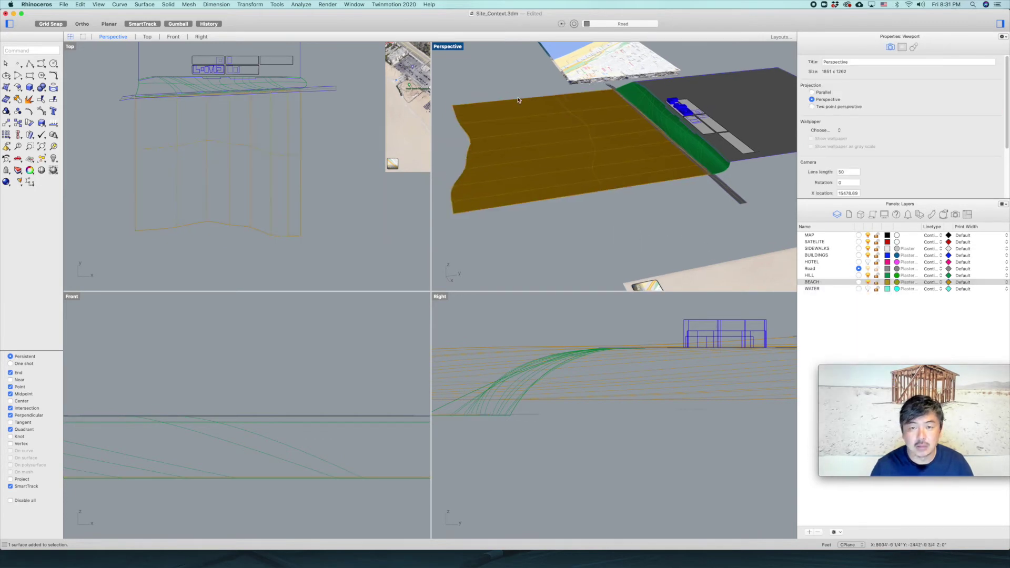
pyautogui.doubleClick(455, 48)
pyautogui.moveTo(560, 207)
pyautogui.mouseDown(button='right')
pyautogui.moveTo(546, 198)
pyautogui.moveTo(557, 203)
pyautogui.mouseUp(button='right')
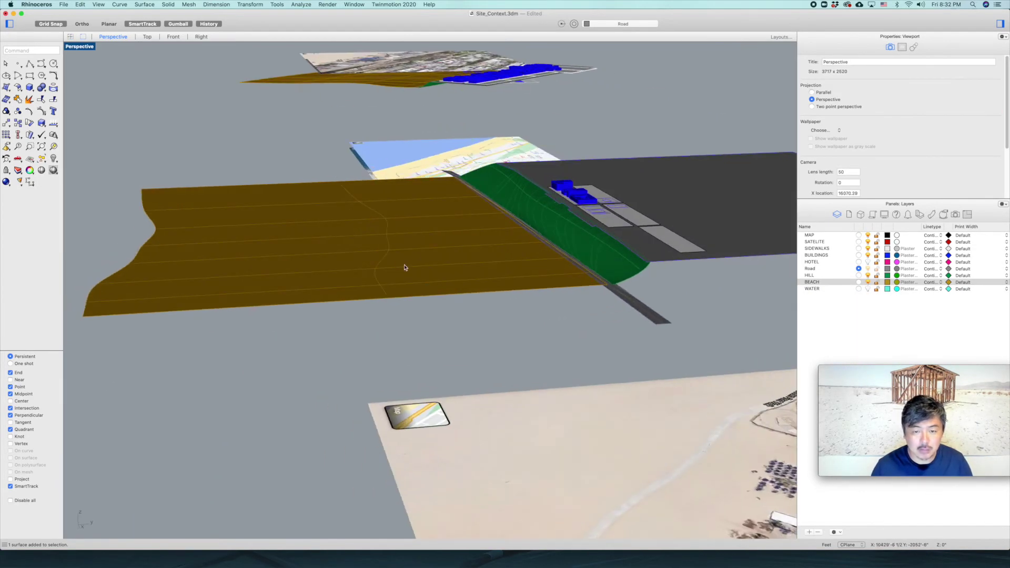
# - Turn on the WATER layer and make it the current layer
pyautogui.click(868, 288)
pyautogui.click(858, 288)
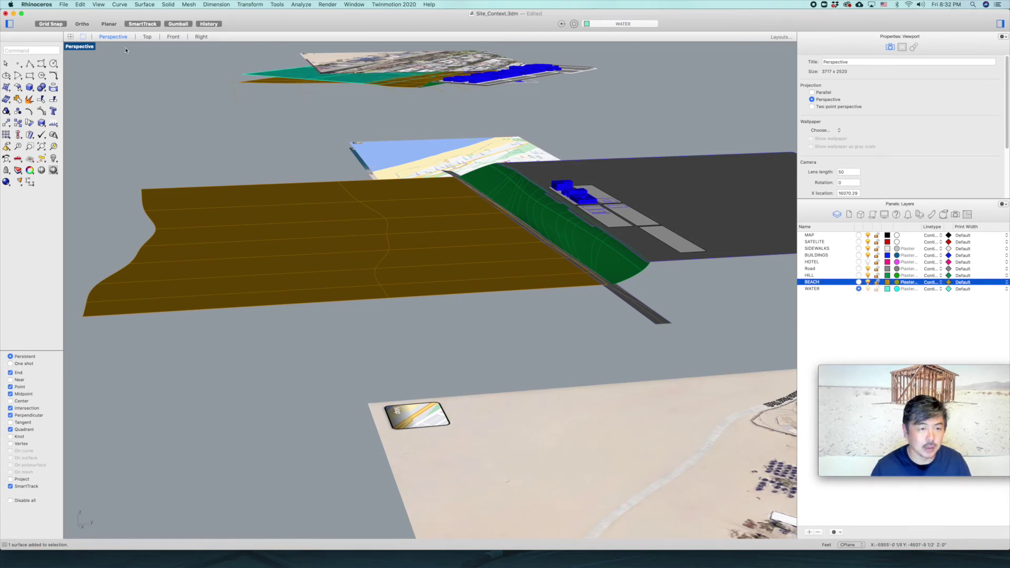
pyautogui.doubleClick(80, 47)
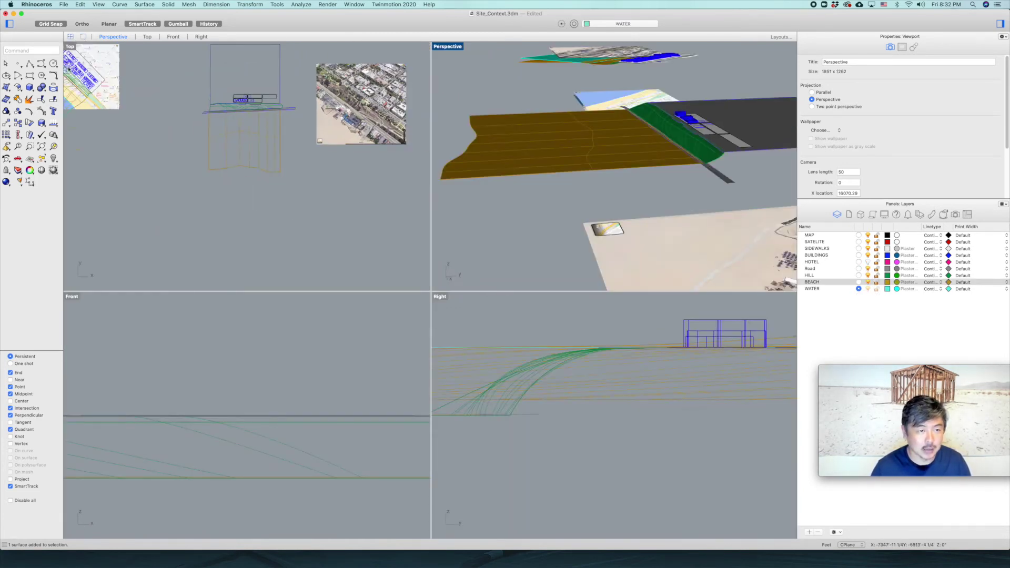
pyautogui.click(9, 93)
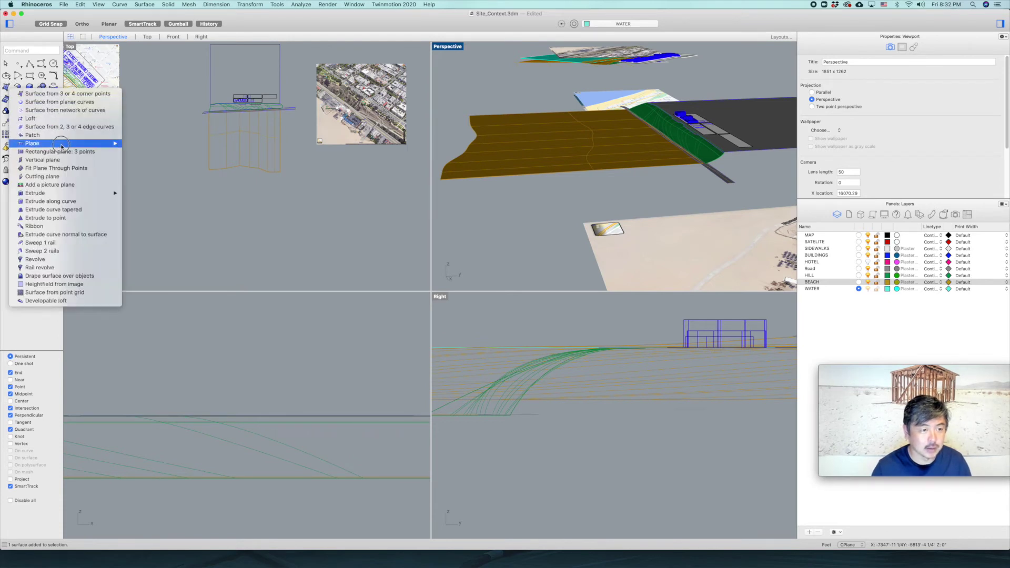
# - Draw a corner-to-corner water plane in the Top view in front of the beach
pyautogui.moveTo(63, 145)
pyautogui.click(140, 147)
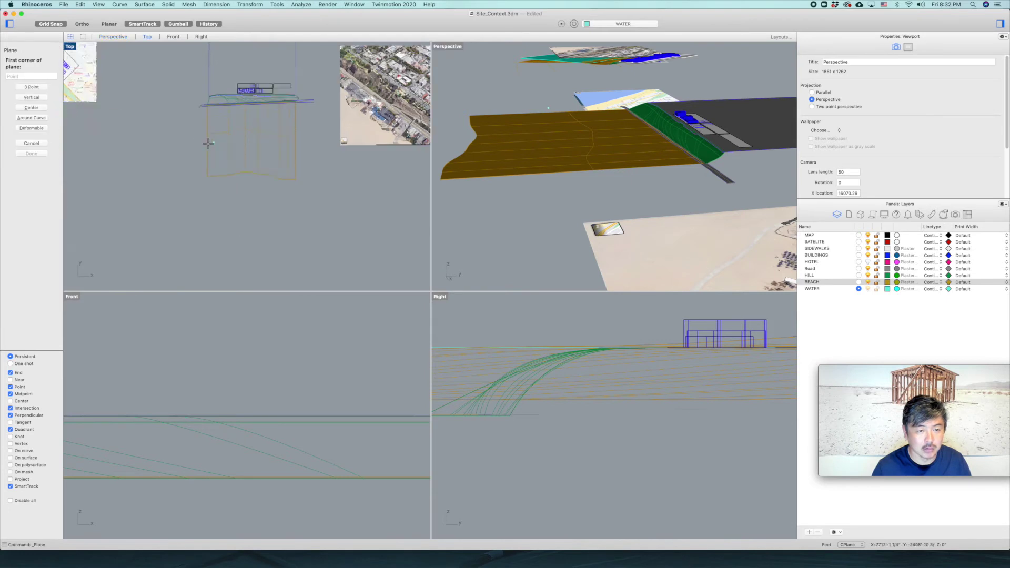
pyautogui.scroll(3, 201, 111)
pyautogui.click(205, 106)
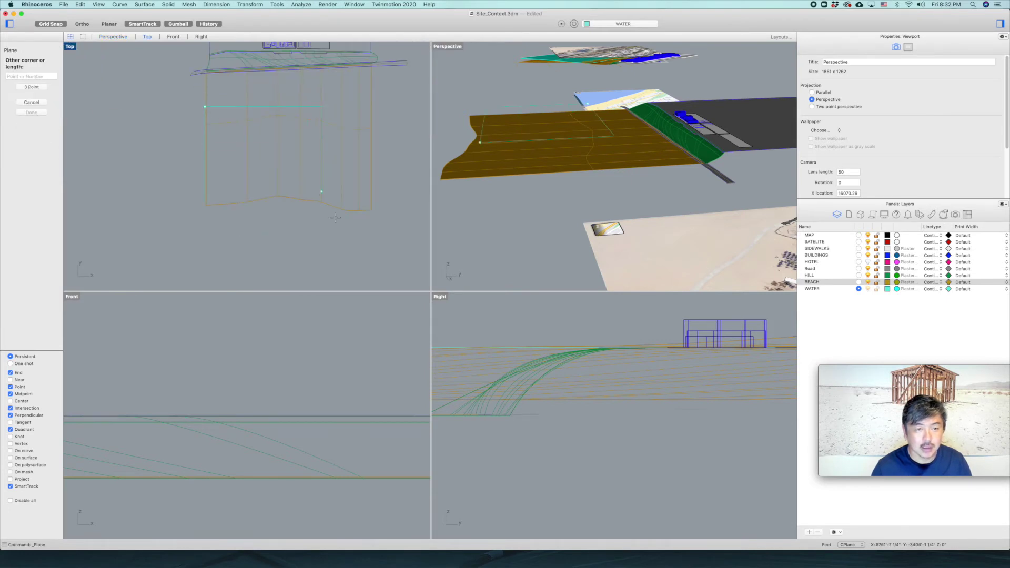
pyautogui.moveTo(368, 225); pyautogui.dragTo(340, 155, button='right')
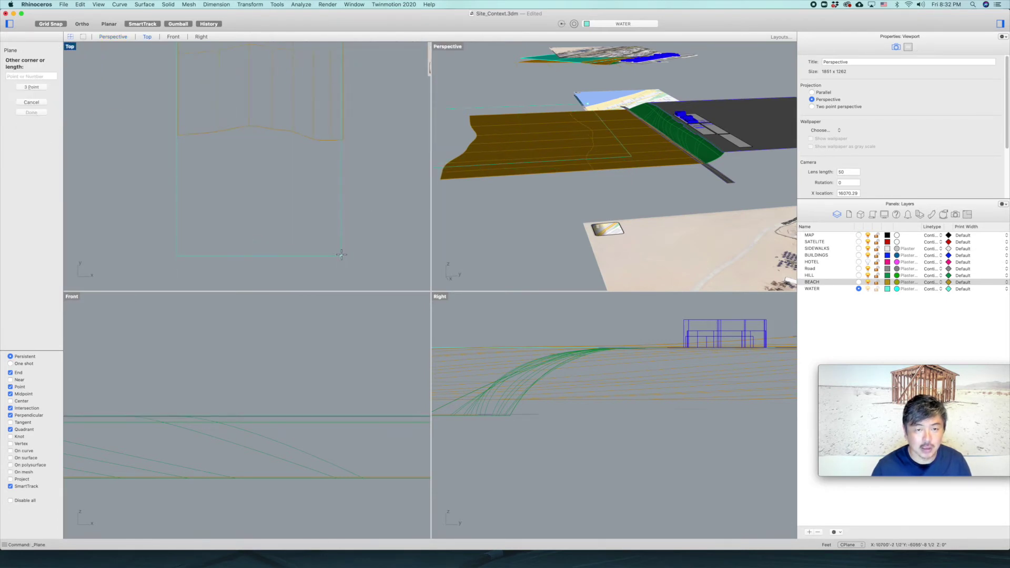
pyautogui.scroll(-4, 343, 260)
pyautogui.click(345, 272)
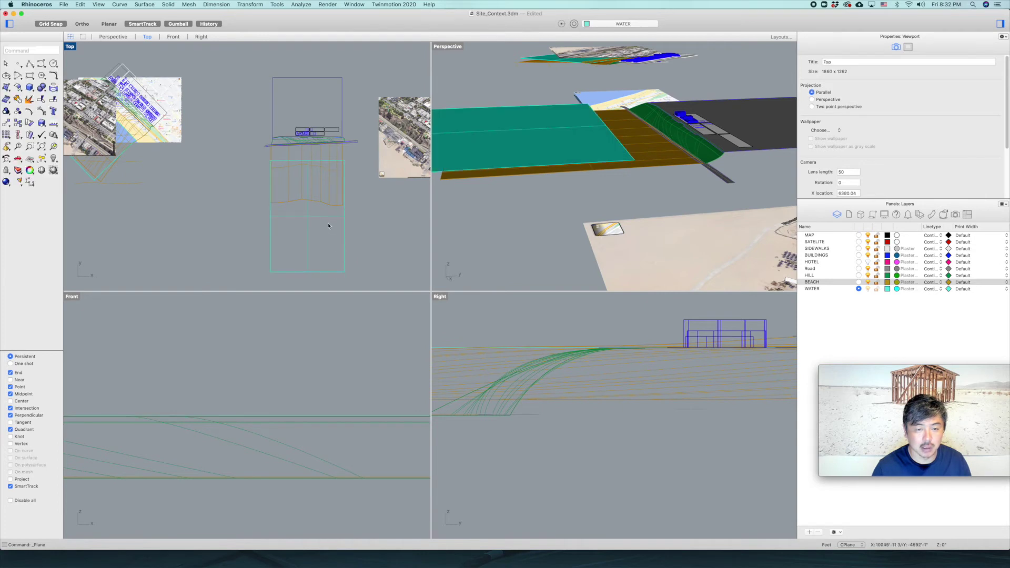
# - Widen the water plane to the left with the gumball and reselect it
pyautogui.click(326, 219)
pyautogui.moveTo(270, 216); pyautogui.dragTo(209, 216)
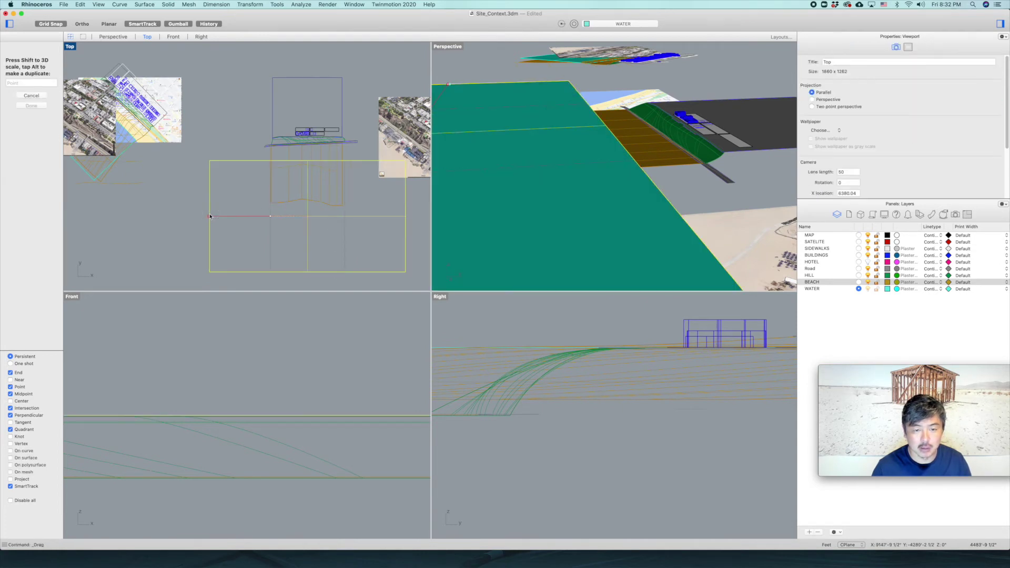
pyautogui.click(376, 120)
pyautogui.moveTo(619, 148); pyautogui.dragTo(557, 129, button='right')
pyautogui.click(547, 160)
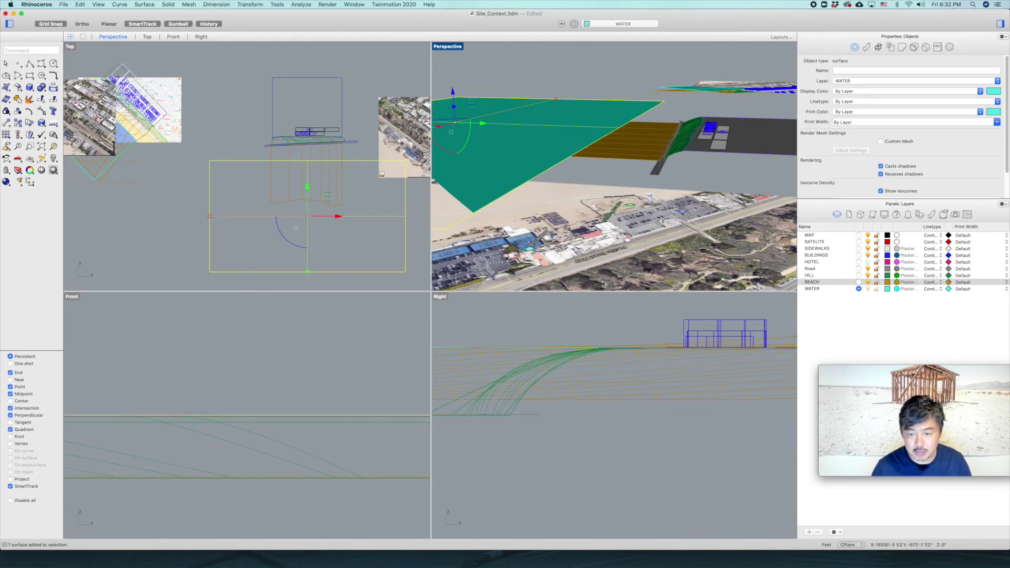
pyautogui.scroll(-6, 617, 397)
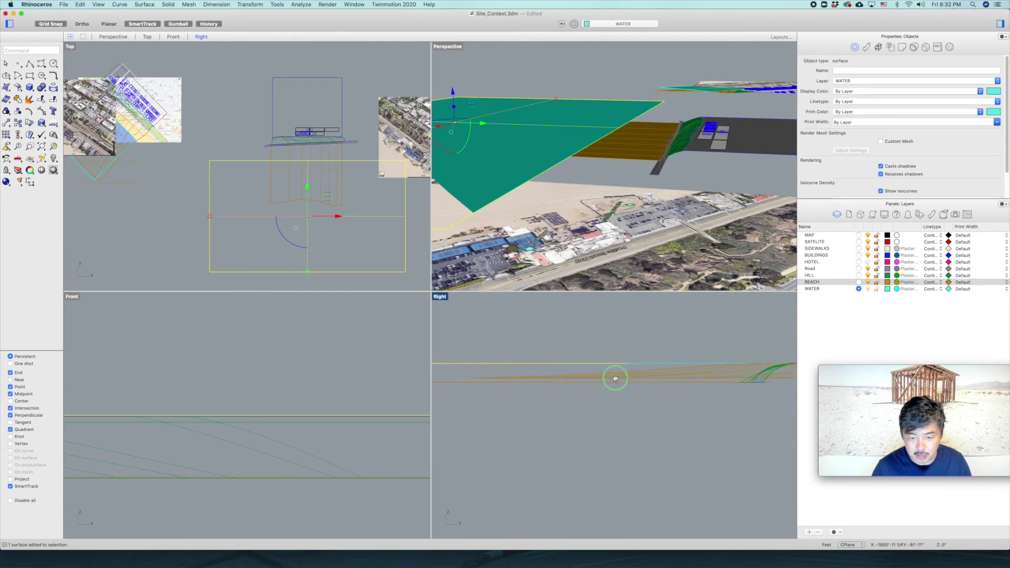
# - Lower the teal water plane slightly with the gumball Z arrow
pyautogui.moveTo(455, 342); pyautogui.dragTo(456, 352)
pyautogui.scroll(3, 608, 384)
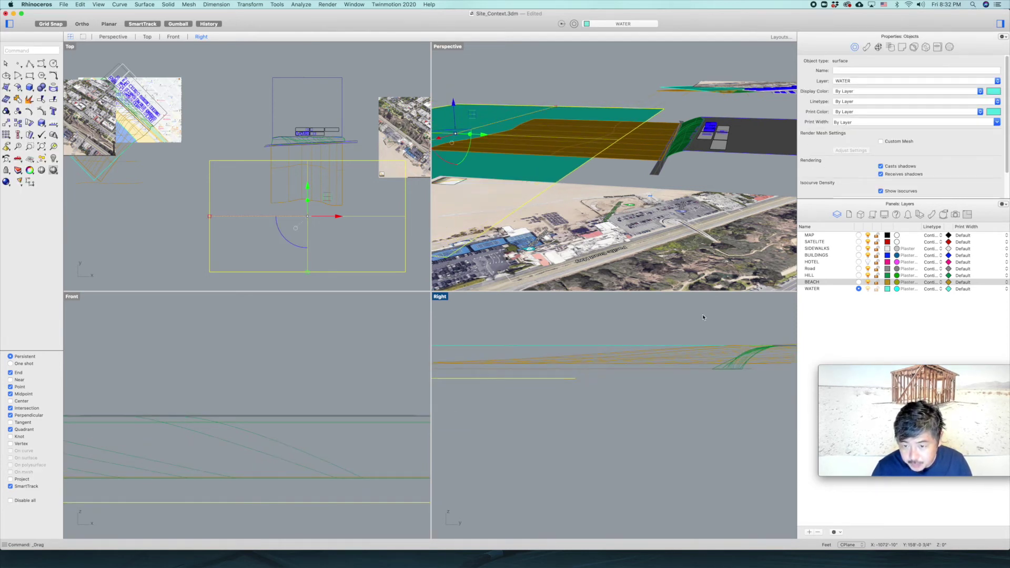
pyautogui.click(699, 301)
# - Drag the beach's outer edge curve down twice, accepting the history warning, so the beach slopes into the water
pyautogui.moveTo(595, 200); pyautogui.dragTo(645, 178, button='right')
pyautogui.click(509, 172)
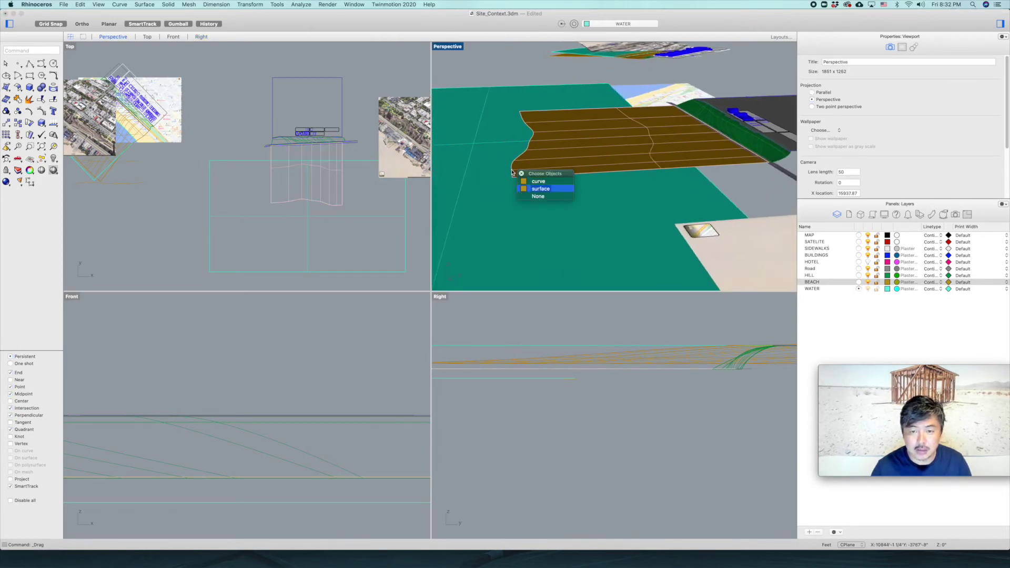
pyautogui.click(537, 181)
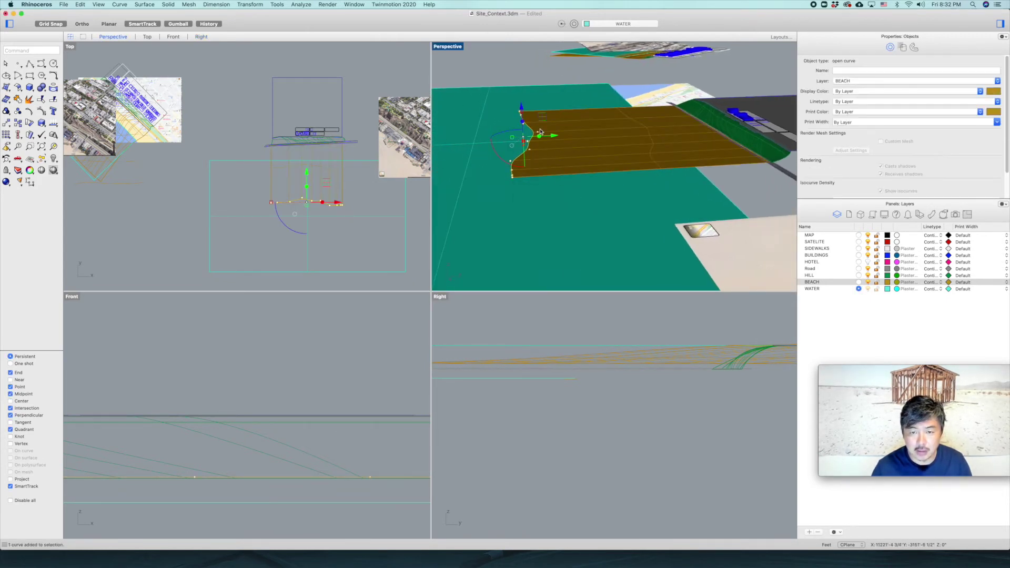
pyautogui.doubleClick(456, 48)
pyautogui.scroll(5, 480, 293)
pyautogui.moveTo(240, 216); pyautogui.dragTo(242, 258)
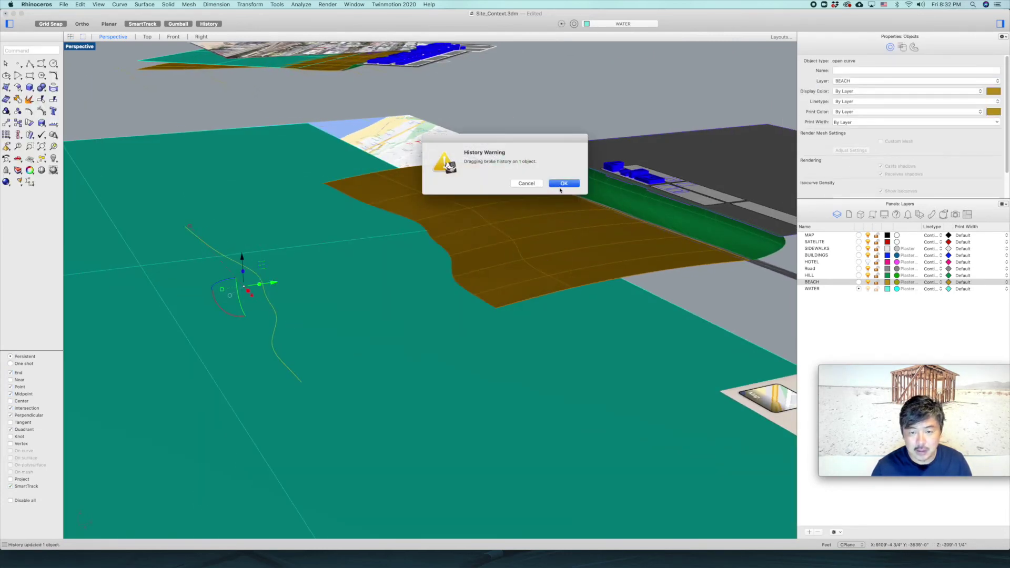
pyautogui.click(561, 184)
pyautogui.click(532, 271)
pyautogui.click(556, 281)
pyautogui.moveTo(556, 283); pyautogui.dragTo(547, 231, button='right')
pyautogui.moveTo(478, 201); pyautogui.dragTo(478, 208)
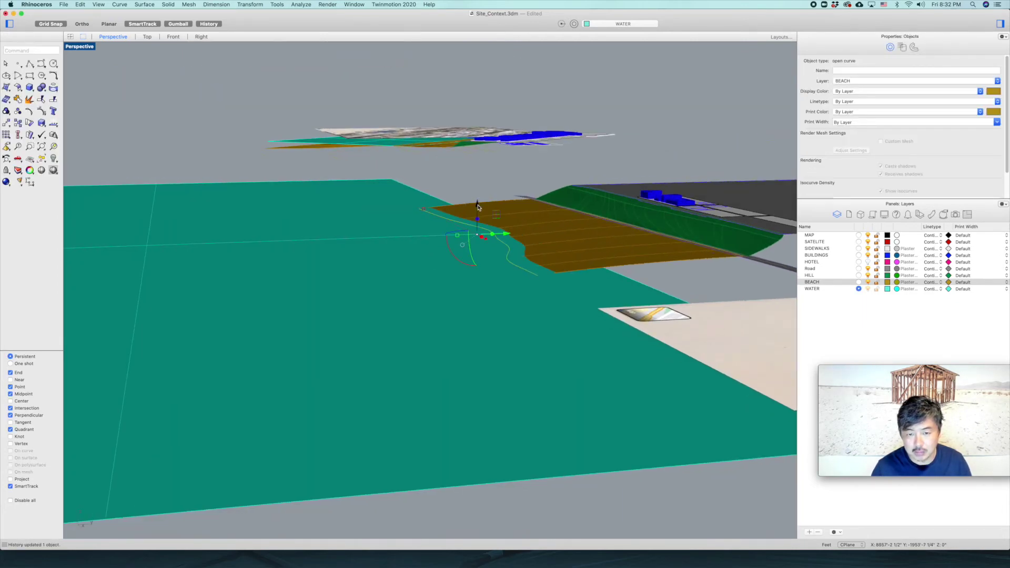
# - Orbit and zoom out to a top-down view showing the whole site and water plane
pyautogui.moveTo(495, 166); pyautogui.dragTo(497, 201, button='right')
pyautogui.scroll(-6, 497, 199)
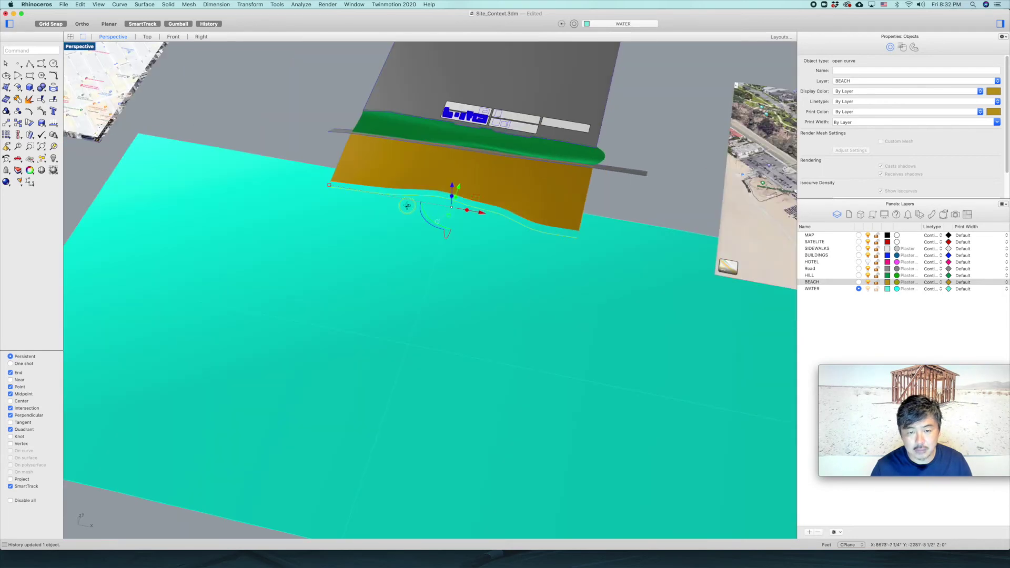
pyautogui.moveTo(408, 208); pyautogui.dragTo(431, 223, button='right')
pyautogui.moveTo(545, 161); pyautogui.dragTo(487, 196, button='right')
pyautogui.scroll(-8, 558, 175)
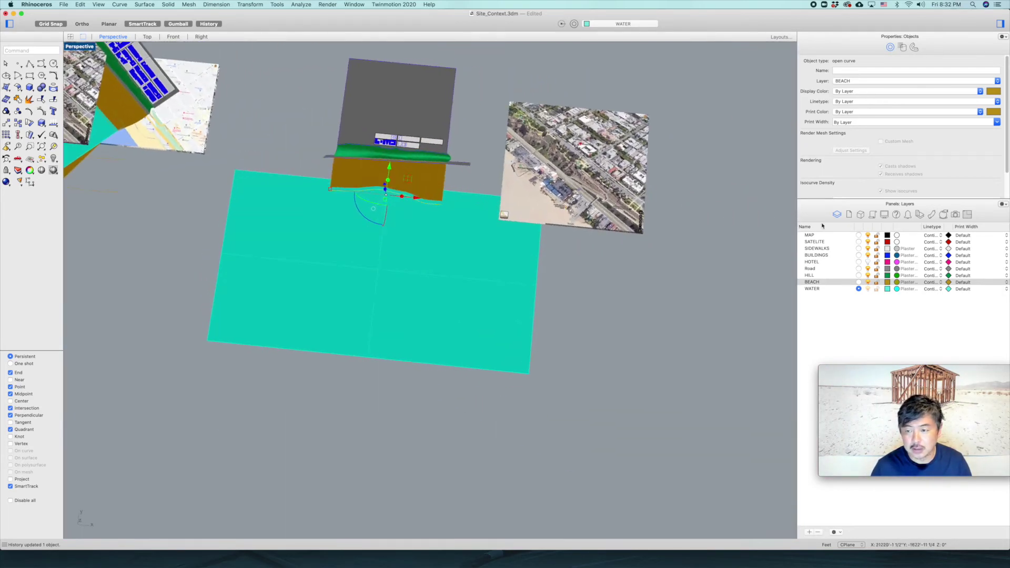
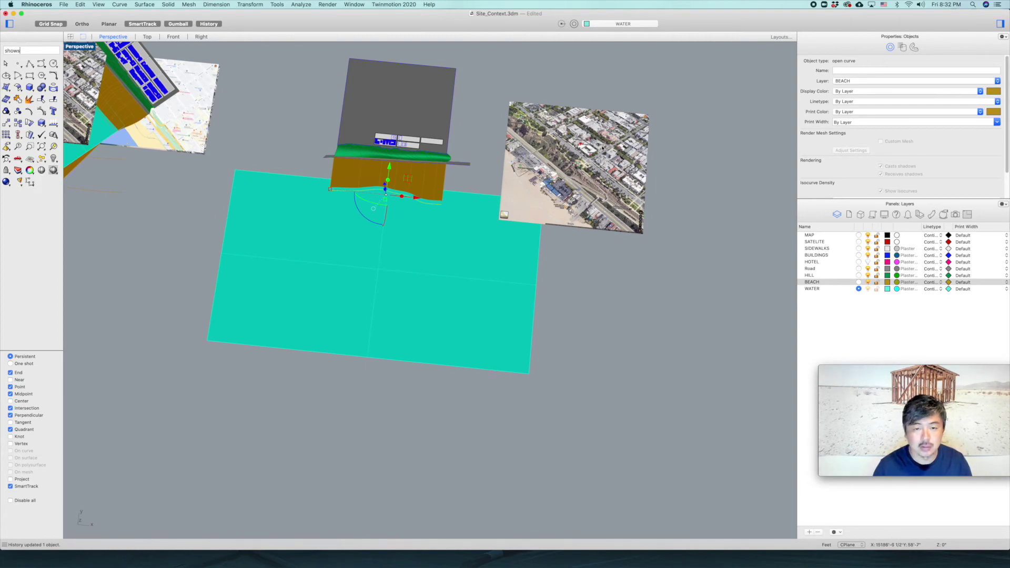
# - Bring back the hidden aerial image with ShowSelected
pyautogui.press('Return')
pyautogui.click(462, 151)
pyautogui.press('Return')
pyautogui.moveTo(446, 169); pyautogui.dragTo(423, 162, button='right')
# - Set the Perspective viewport to Ghosted so surfaces are translucent over the photo
pyautogui.click(79, 46)
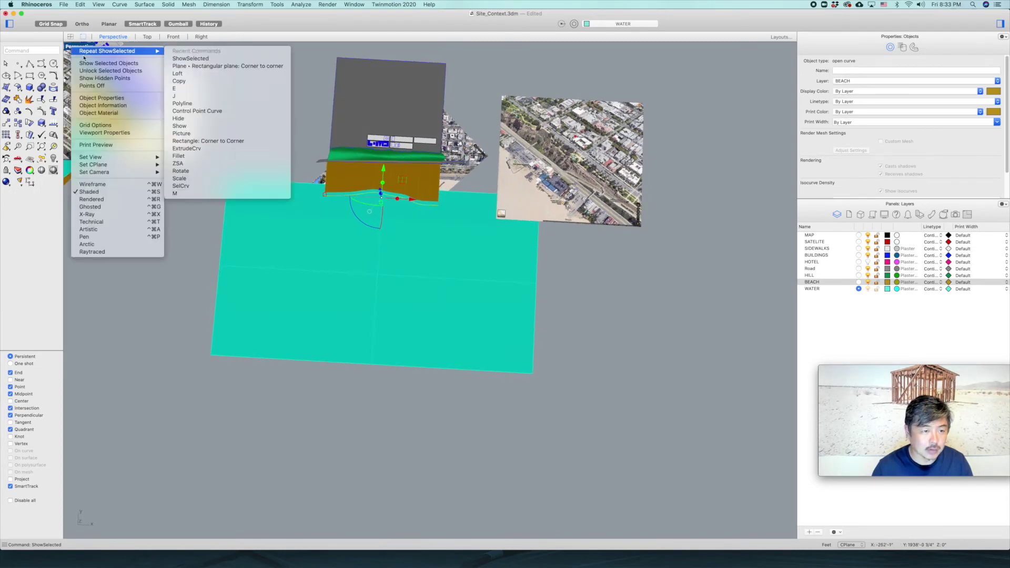
pyautogui.click(105, 185)
pyautogui.scroll(5, 381, 179)
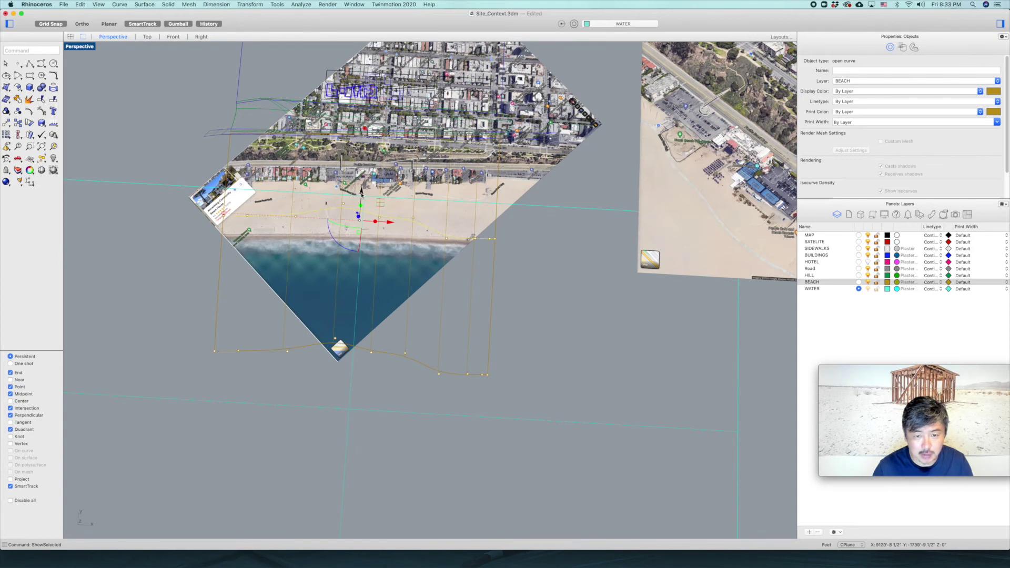
pyautogui.moveTo(497, 218)
pyautogui.mouseDown(button='right')
pyautogui.moveTo(384, 179)
pyautogui.moveTo(481, 202)
pyautogui.moveTo(500, 220)
pyautogui.mouseUp(button='right')
pyautogui.moveTo(429, 204)
pyautogui.mouseDown(button='right')
pyautogui.moveTo(379, 176)
pyautogui.moveTo(384, 169)
pyautogui.moveTo(424, 209)
pyautogui.mouseUp(button='right')
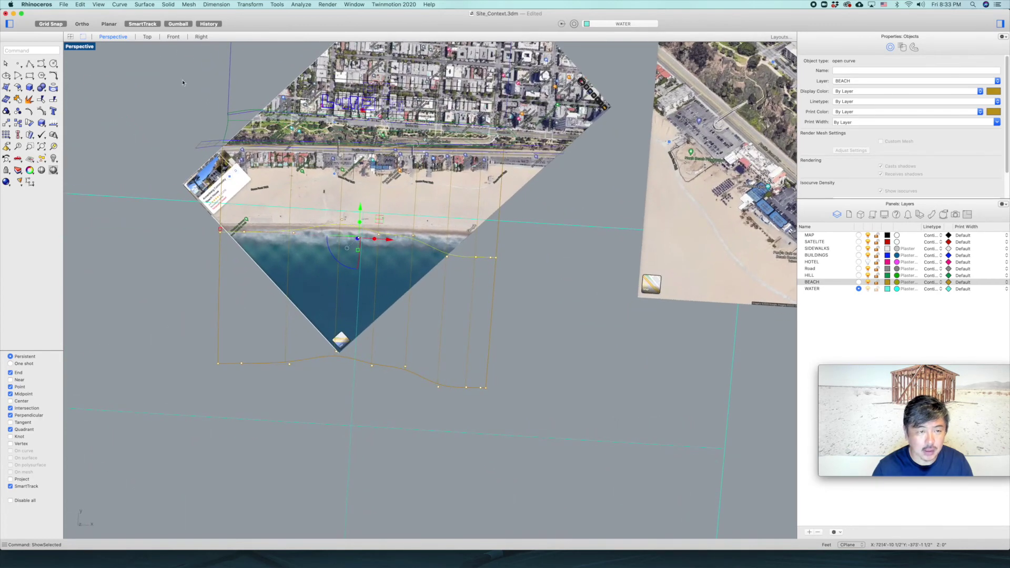
pyautogui.click(85, 50)
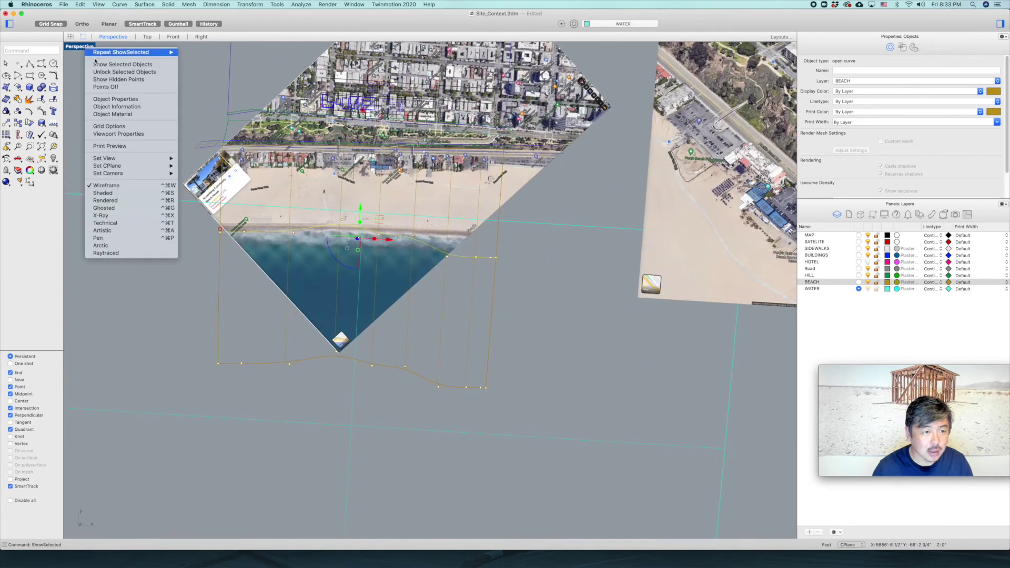
pyautogui.click(114, 209)
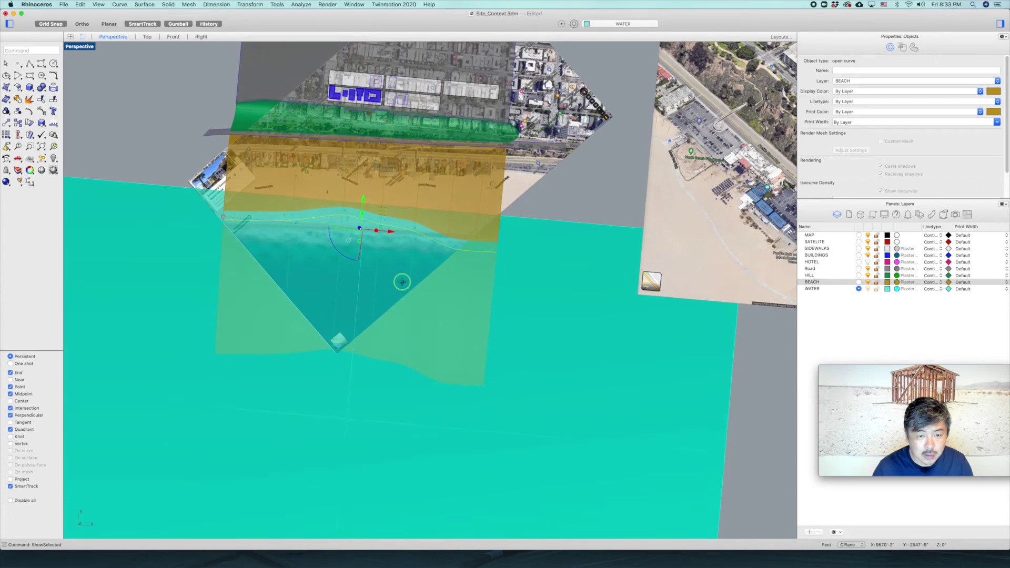
pyautogui.scroll(4, 404, 284)
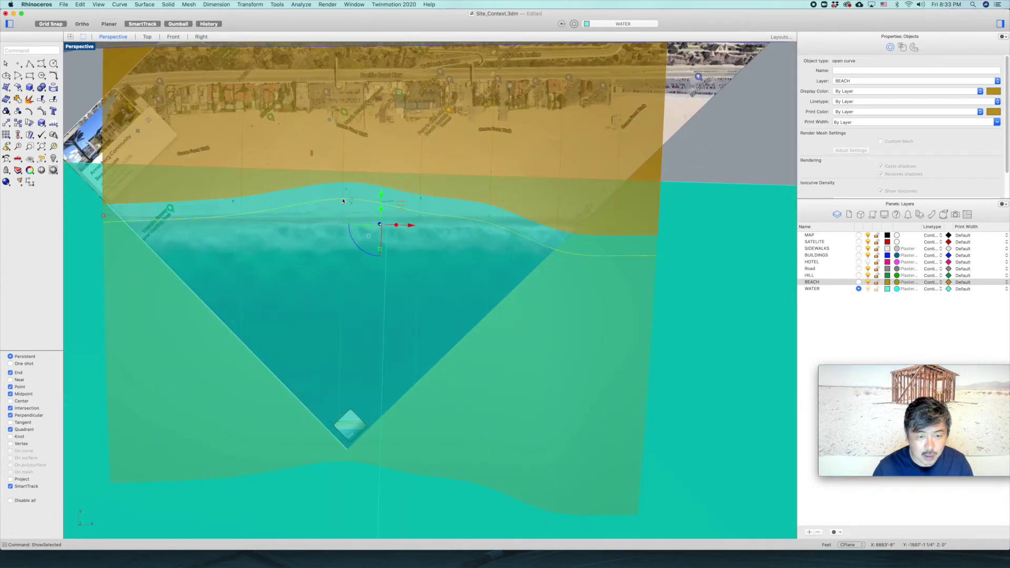
# - Turn on the shoreline curve's control points with PointsOn and drag one down to bend the shoreline
pyautogui.click(343, 201)
pyautogui.click(369, 210)
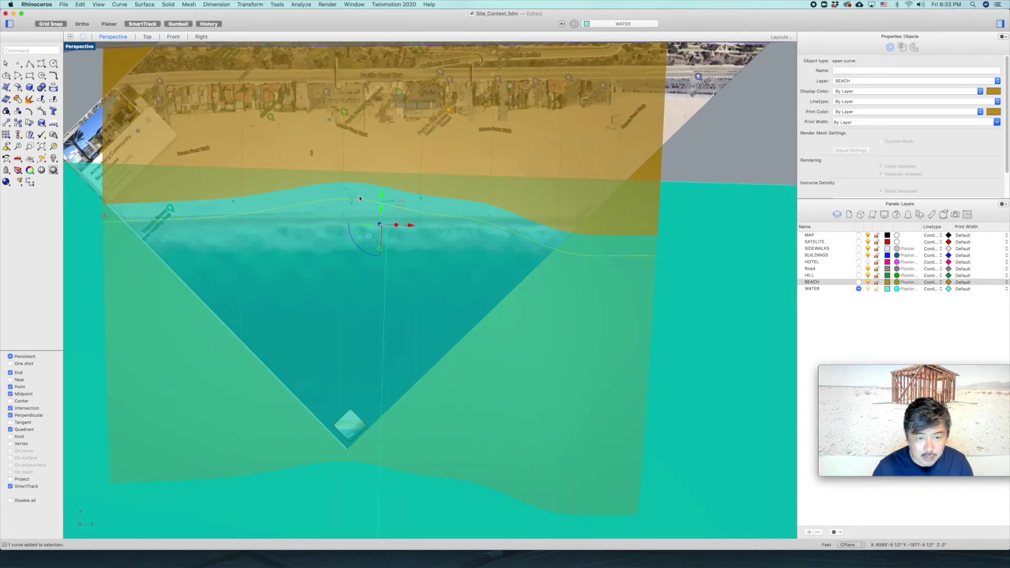
pyautogui.write('pon')
pyautogui.press('Return')
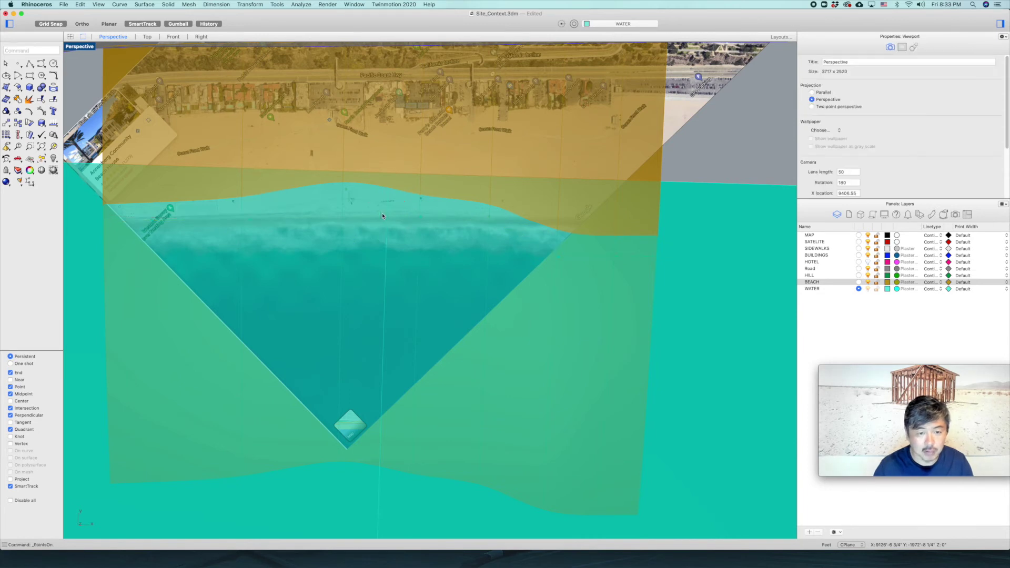
pyautogui.click(351, 200)
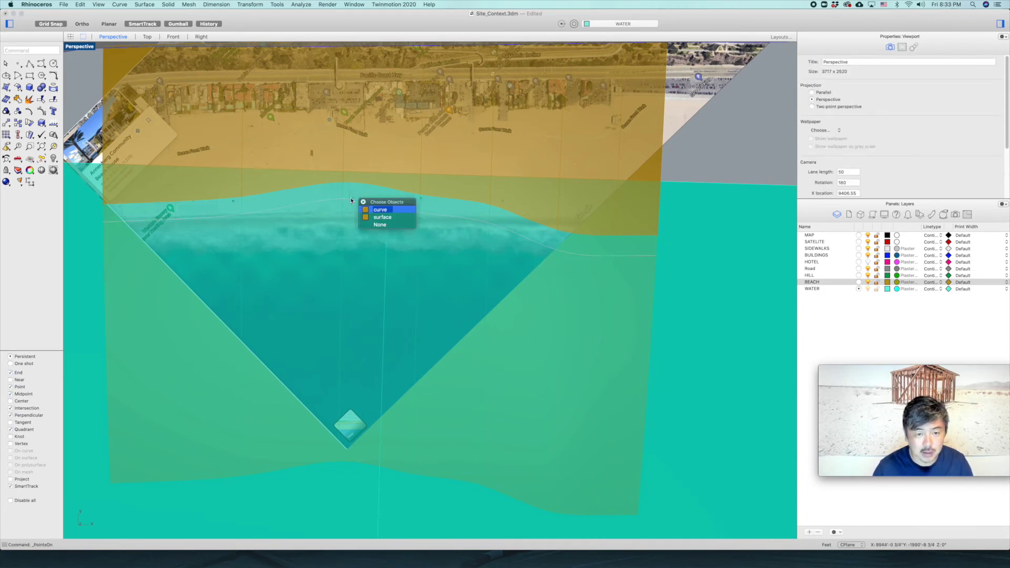
pyautogui.click(381, 212)
pyautogui.write('pointson')
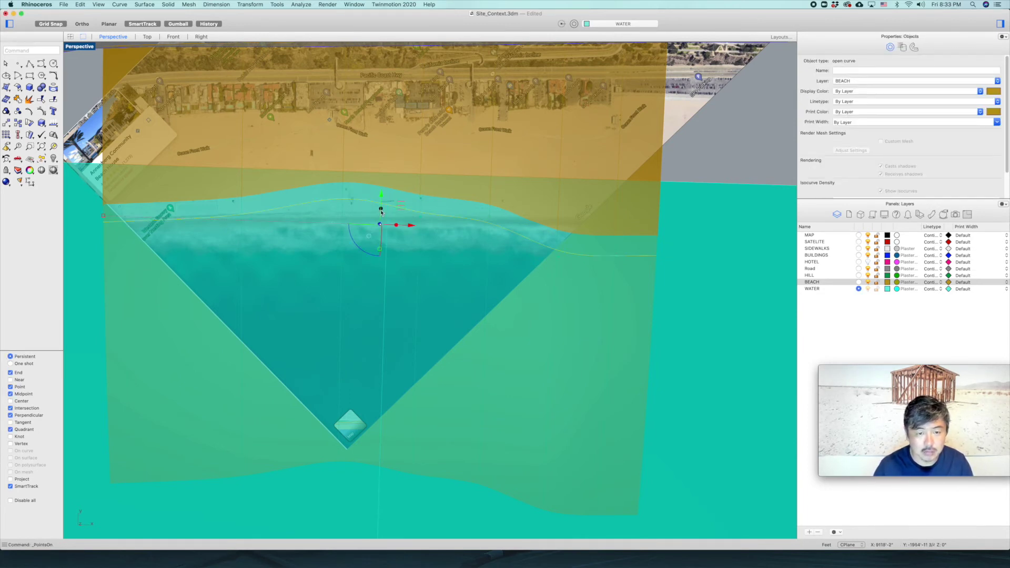
pyautogui.press('Return')
pyautogui.click(347, 191)
pyautogui.moveTo(347, 170); pyautogui.dragTo(345, 190)
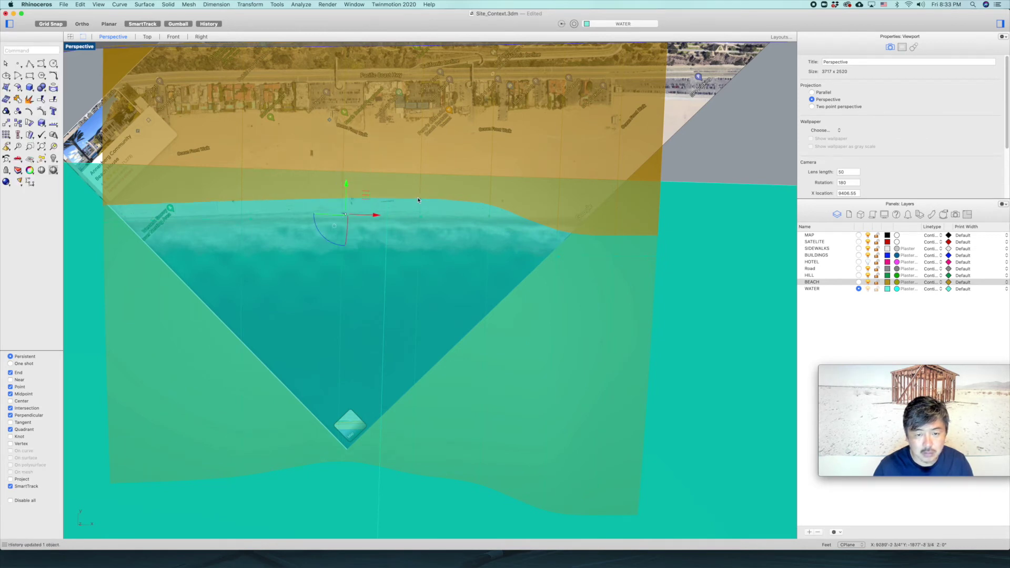
# - Check the rebuilt beach surface, then view the site layers from a low side angle
pyautogui.click(419, 192)
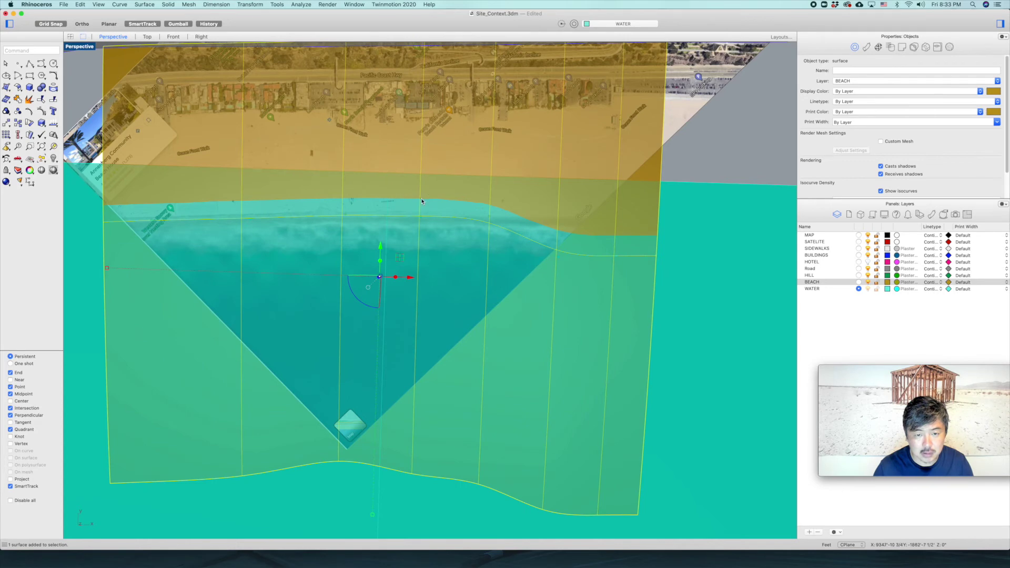
pyautogui.click(686, 235)
pyautogui.scroll(-5, 687, 236)
pyautogui.moveTo(687, 235); pyautogui.dragTo(539, 309, button='right')
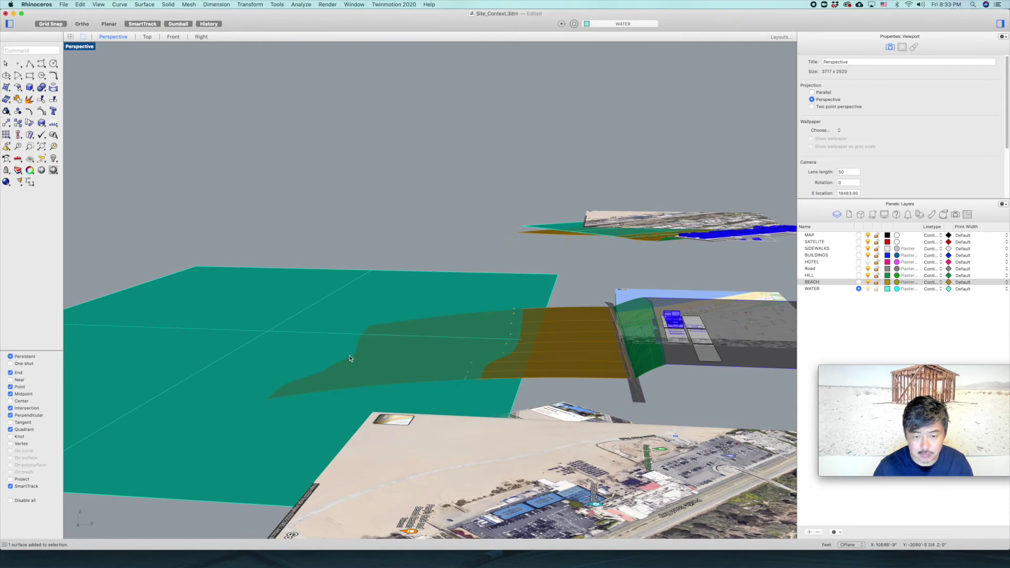
# - Turn off the MAP and SATELITE layers
pyautogui.moveTo(601, 297); pyautogui.dragTo(626, 294, button='right')
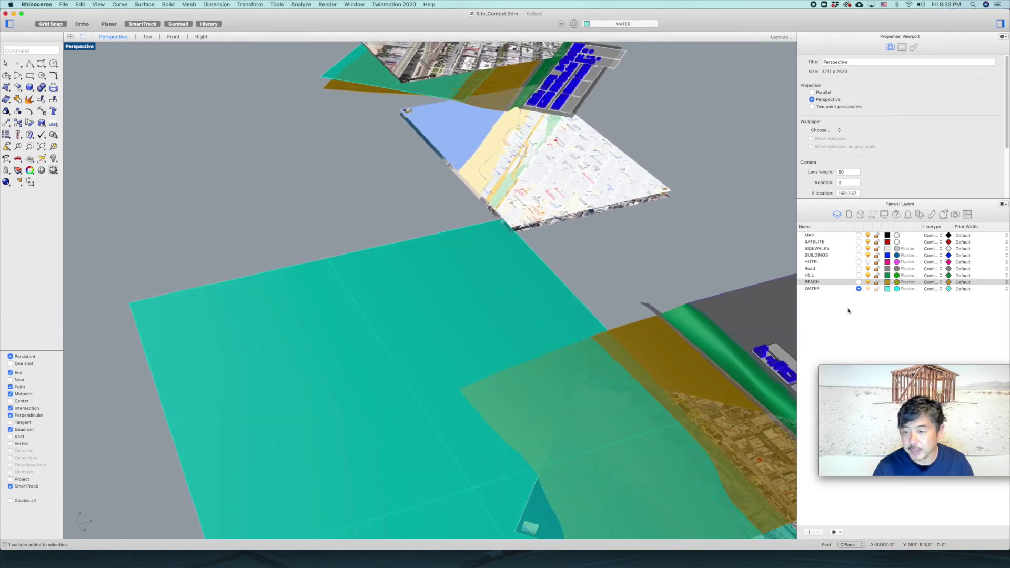
pyautogui.click(867, 236)
pyautogui.click(867, 242)
pyautogui.scroll(-5, 662, 335)
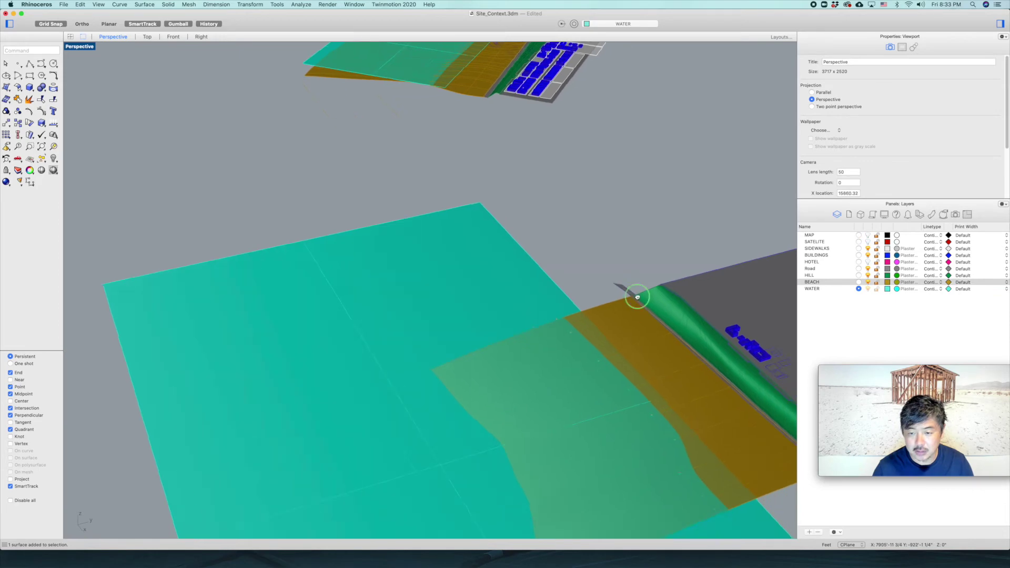
pyautogui.scroll(-3, 504, 213)
pyautogui.moveTo(505, 213); pyautogui.dragTo(474, 278, button='right')
pyautogui.keyDown('shift'); pyautogui.moveTo(415, 262); pyautogui.dragTo(493, 294, button='right'); pyautogui.keyUp('shift')
pyautogui.scroll(10, 481, 240)
pyautogui.scroll(-2, 493, 294)
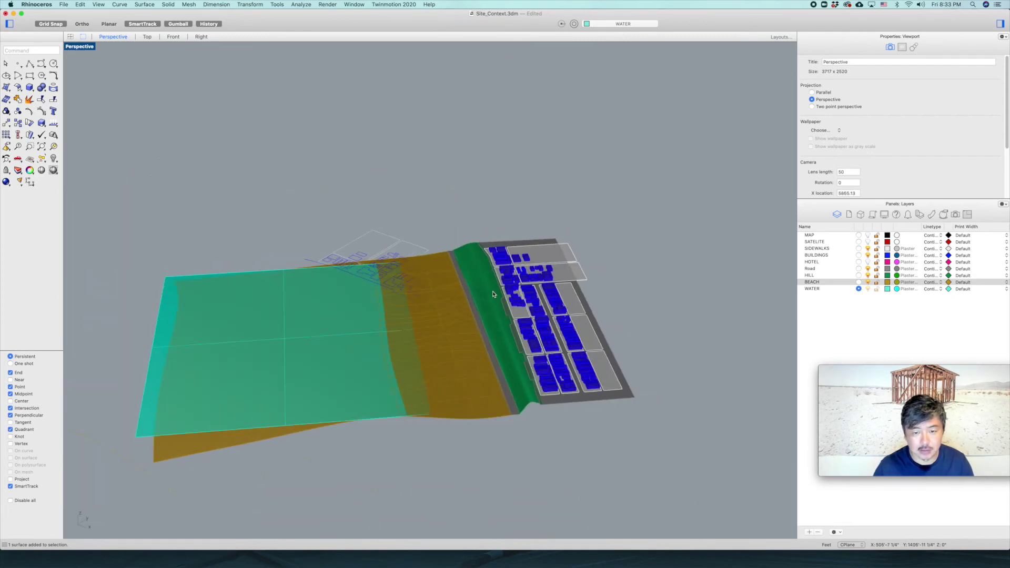
# - Select all outline curves and hide them
pyautogui.write('v')
pyautogui.press('Return')
pyautogui.write('Hide')
pyautogui.press('Return')
pyautogui.moveTo(518, 321); pyautogui.dragTo(539, 304, button='right')
pyautogui.keyDown('shift'); pyautogui.moveTo(424, 284); pyautogui.dragTo(461, 305, button='right'); pyautogui.keyUp('shift')
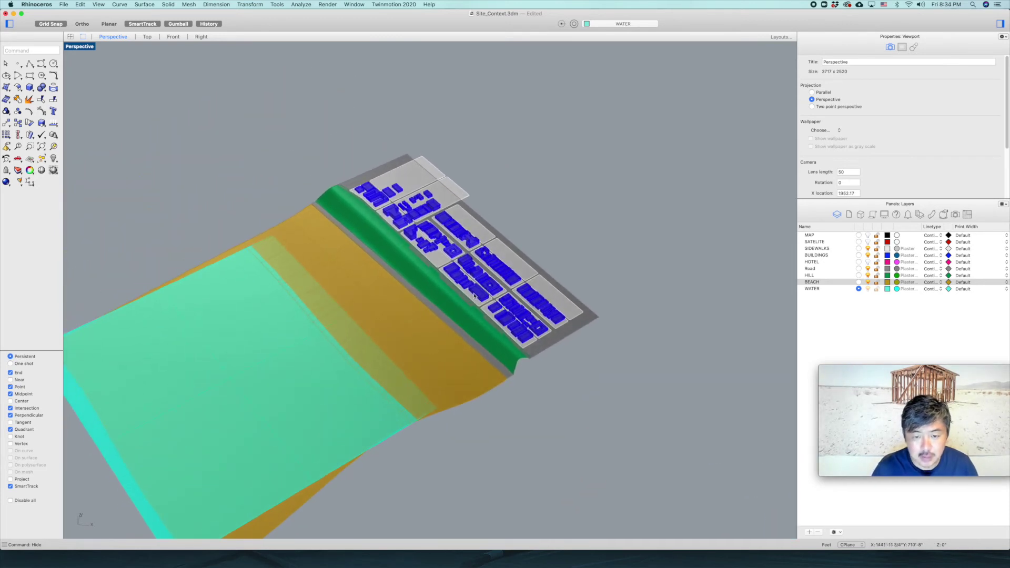
# - Inspect the road strip, beach and water surfaces, then frame the whole site
pyautogui.click(529, 271)
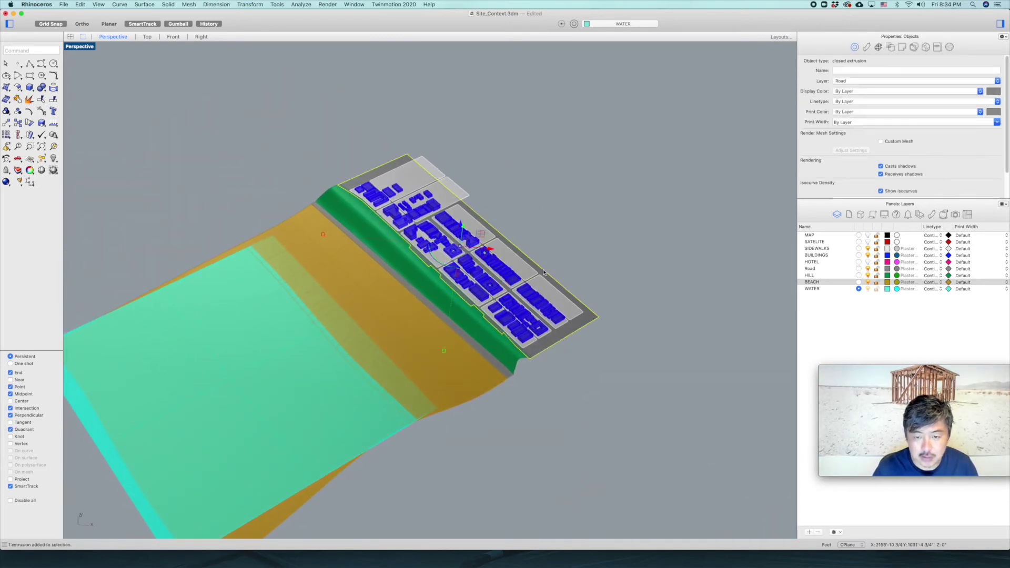
pyautogui.click(473, 347)
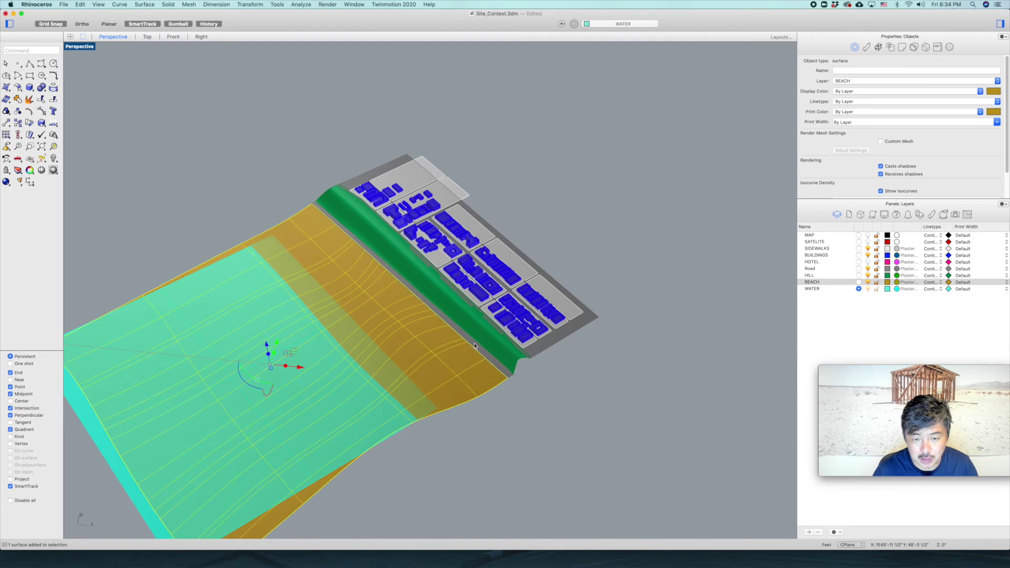
pyautogui.press('Escape')
pyautogui.click(484, 345)
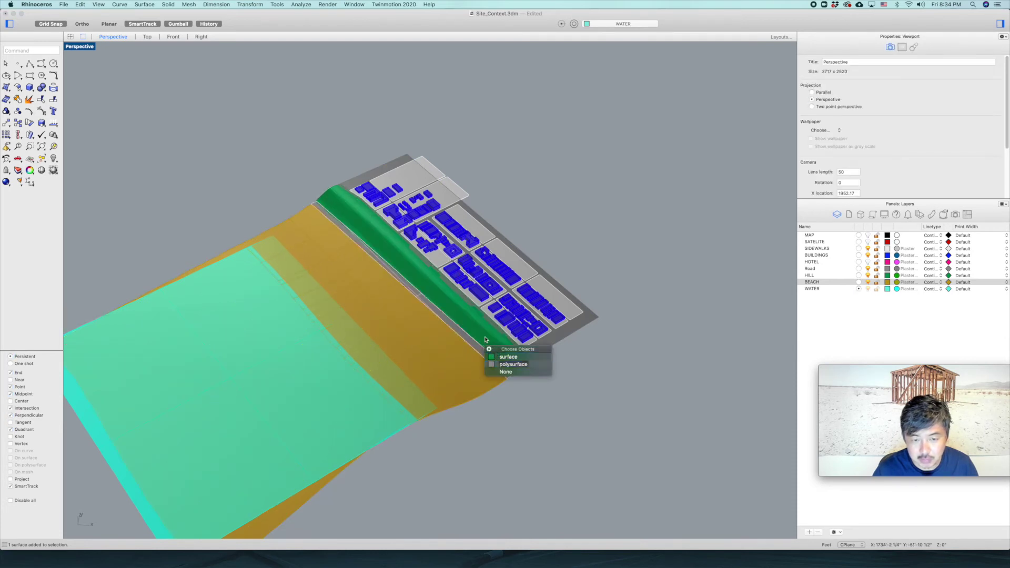
pyautogui.click(507, 357)
pyautogui.click(278, 381)
pyautogui.click(577, 261)
pyautogui.scroll(-5, 591, 282)
pyautogui.scroll(-2, 519, 259)
pyautogui.keyDown('shift'); pyautogui.moveTo(591, 282); pyautogui.dragTo(514, 262, button='right'); pyautogui.keyUp('shift')
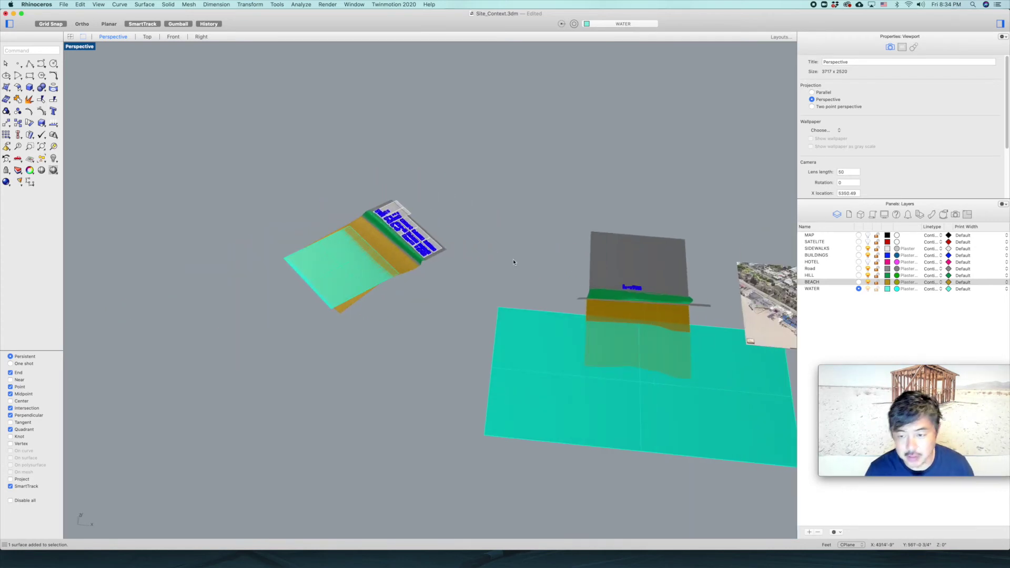
# - Restore the four-view layout, show hidden objects, and turn the MAP and SATELITE layers back on
pyautogui.doubleClick(83, 46)
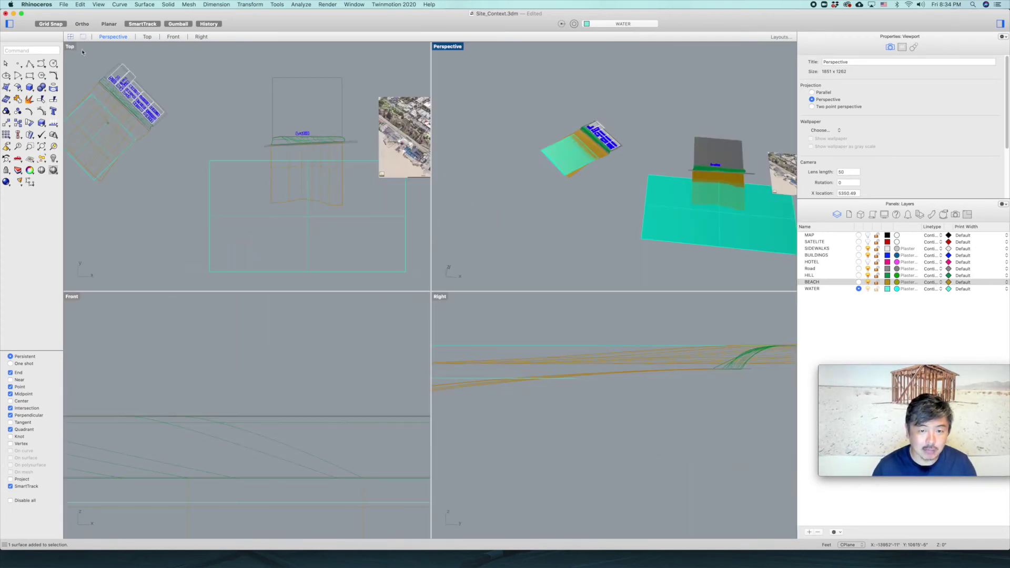
pyautogui.write('show')
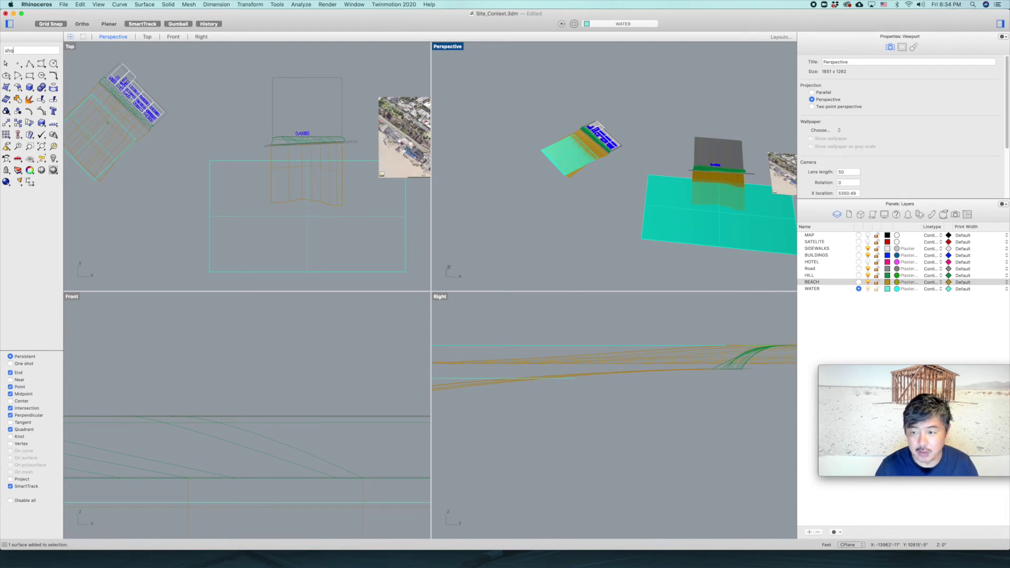
pyautogui.press('Return')
pyautogui.click(868, 235)
pyautogui.click(868, 242)
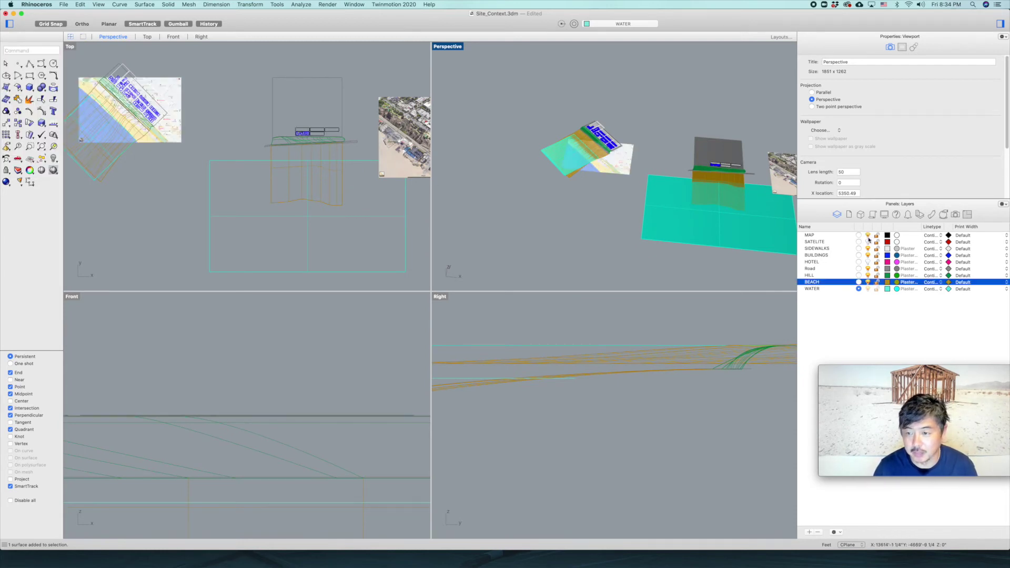
# - Select everything in Top view and move the whole site down-left, accepting the history warning
pyautogui.click(357, 70)
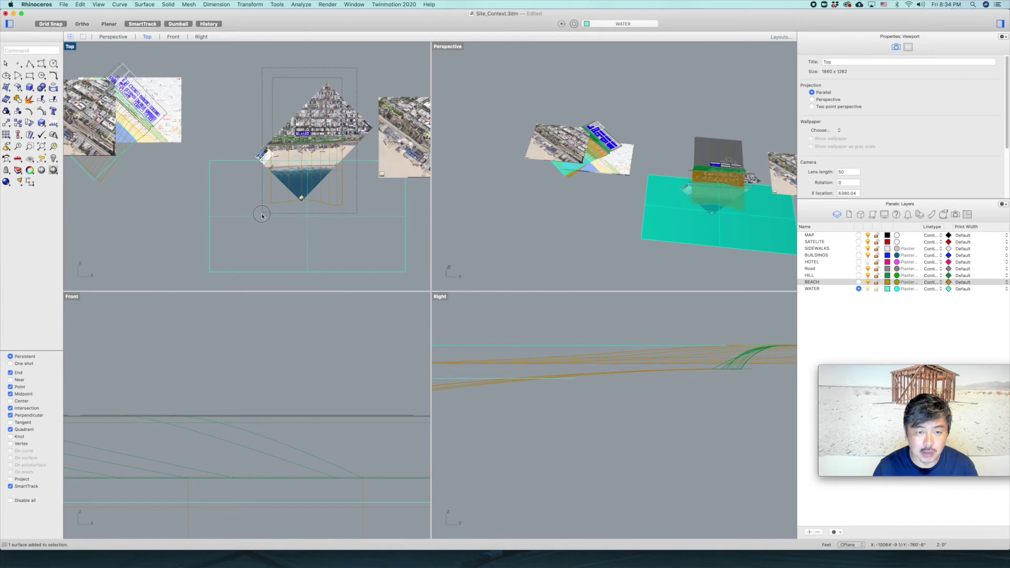
pyautogui.press('super+a')
pyautogui.scroll(-3, 333, 99)
pyautogui.moveTo(333, 99); pyautogui.dragTo(307, 196)
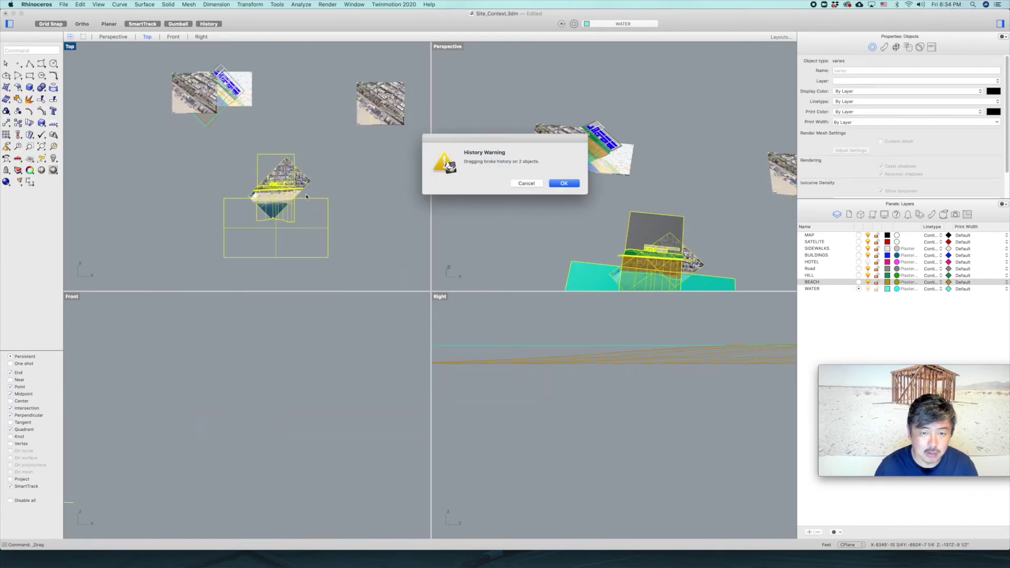
pyautogui.click(563, 184)
# - Rotate the site about the diamond's right corner, snapped to a straight angle
pyautogui.write('rotate')
pyautogui.press('Return')
pyautogui.scroll(12, 307, 183)
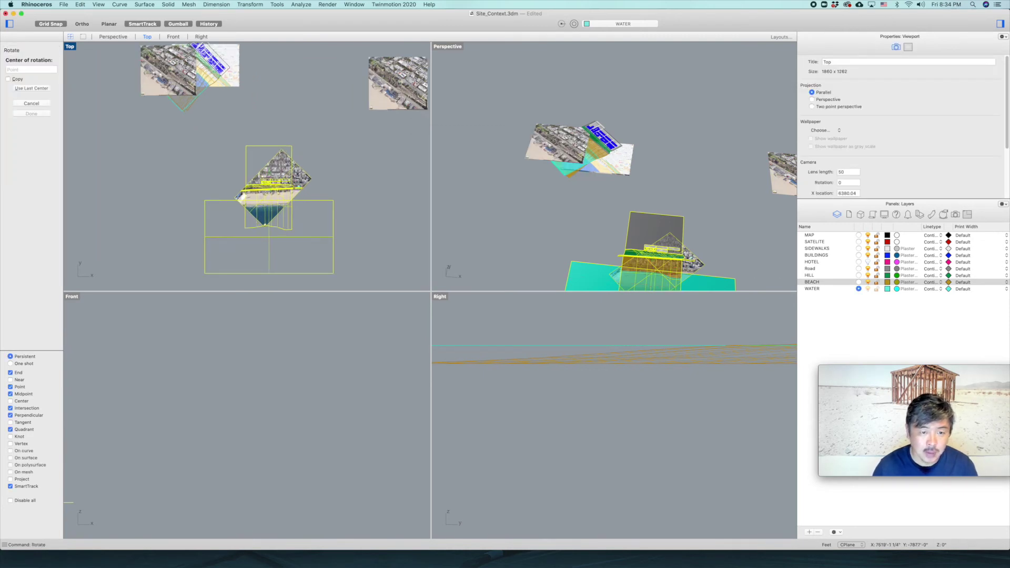
pyautogui.click(328, 173)
pyautogui.click(222, 64)
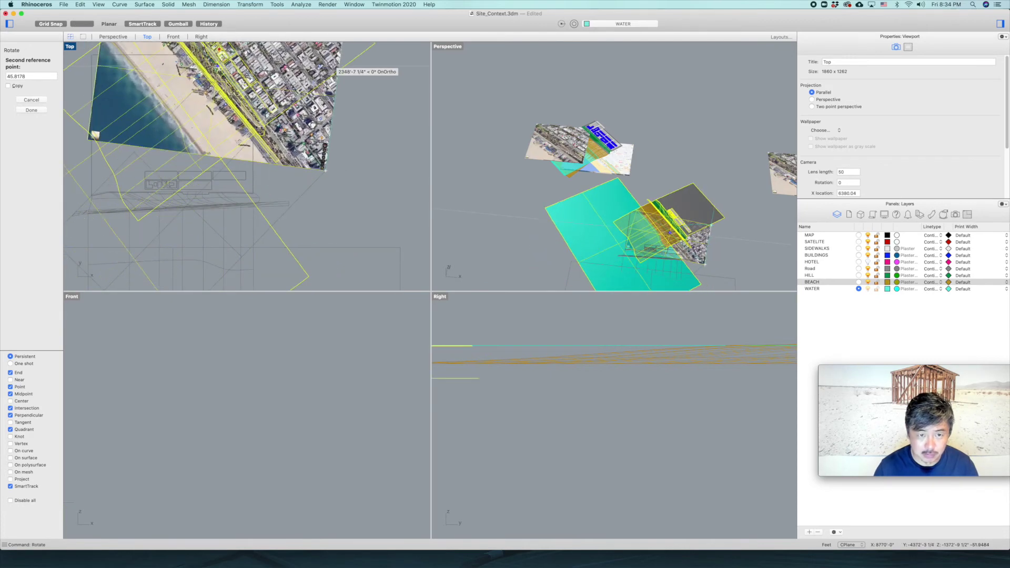
pyautogui.press('shift')
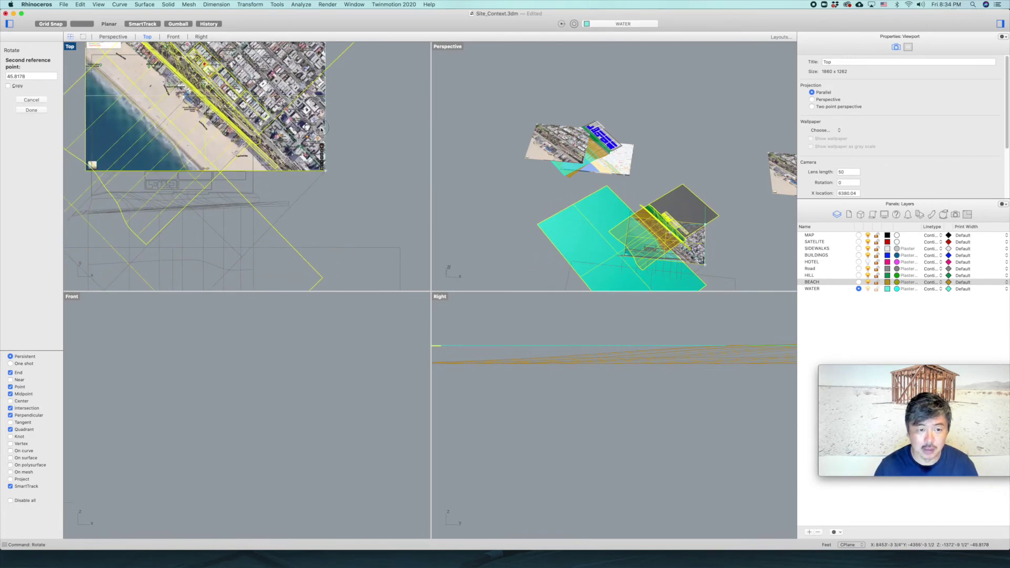
pyautogui.click(321, 129)
pyautogui.scroll(-5, 316, 168)
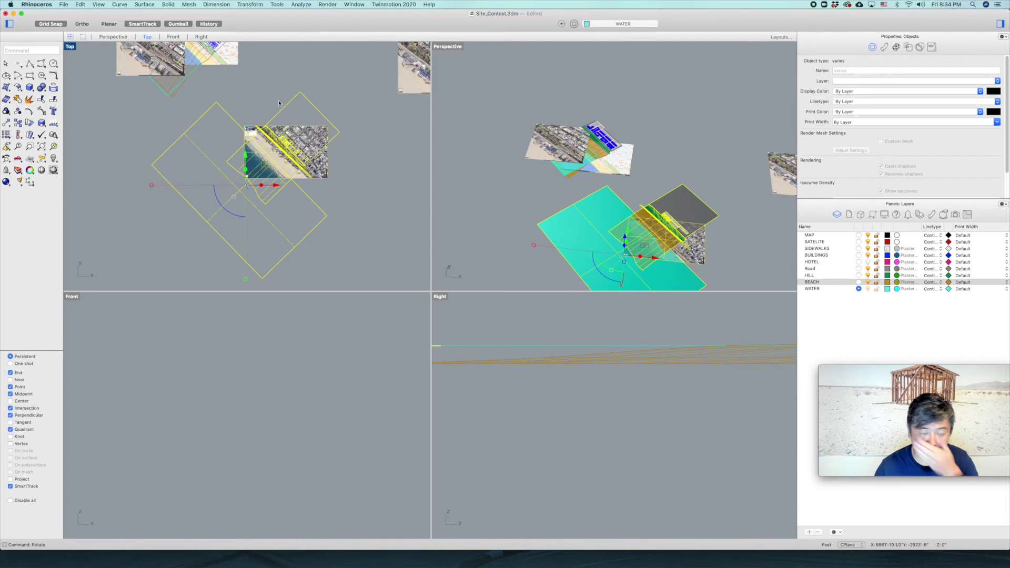
# - Turn off the MAP and SATELITE layers and hide the lower leftover site copy
pyautogui.click(272, 94)
pyautogui.moveTo(237, 55); pyautogui.dragTo(315, 149, button='right')
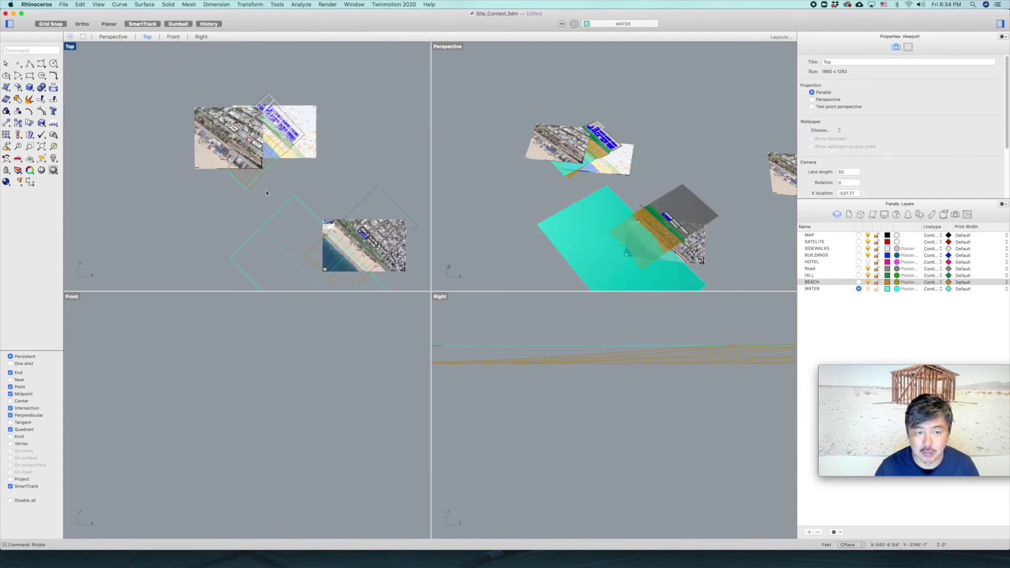
pyautogui.click(868, 235)
pyautogui.click(868, 242)
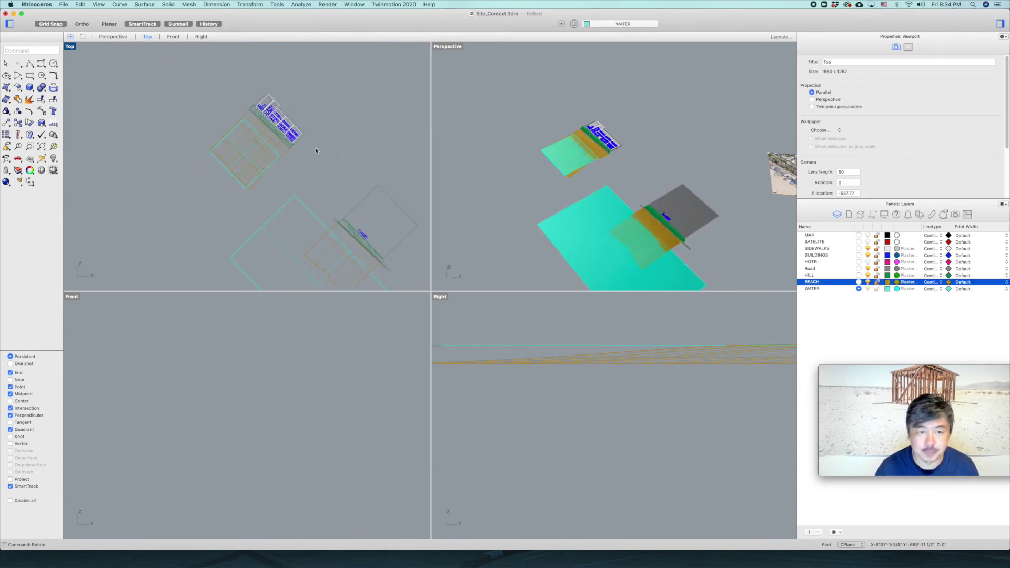
pyautogui.scroll(-2, 381, 196)
pyautogui.moveTo(413, 194); pyautogui.dragTo(384, 153, button='right')
pyautogui.moveTo(384, 153); pyautogui.dragTo(275, 265)
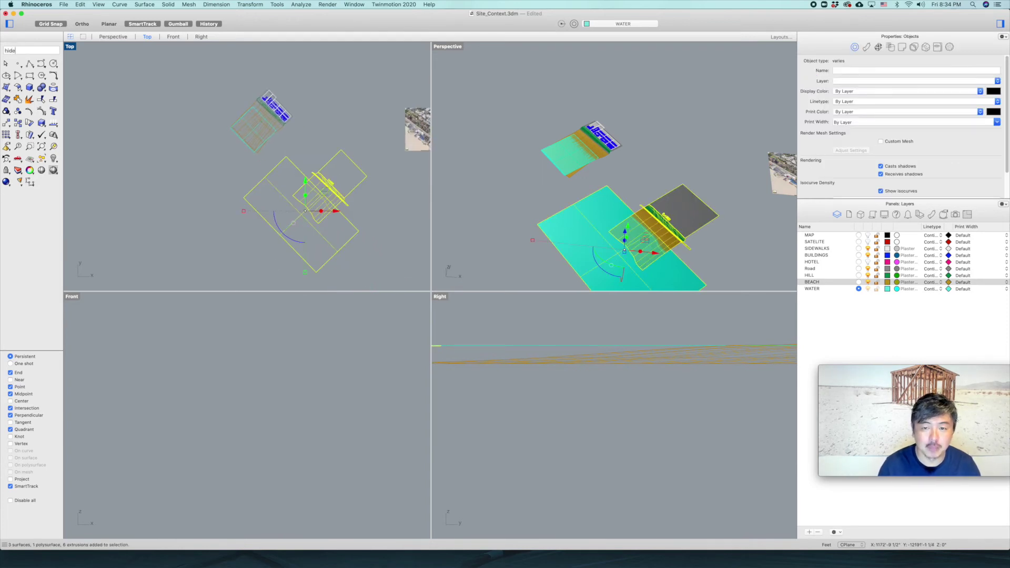
pyautogui.press('Return')
pyautogui.moveTo(540, 99); pyautogui.dragTo(632, 197)
# - Save the Rhino file
pyautogui.write('save')
pyautogui.press('Return')
pyautogui.click(499, 95)
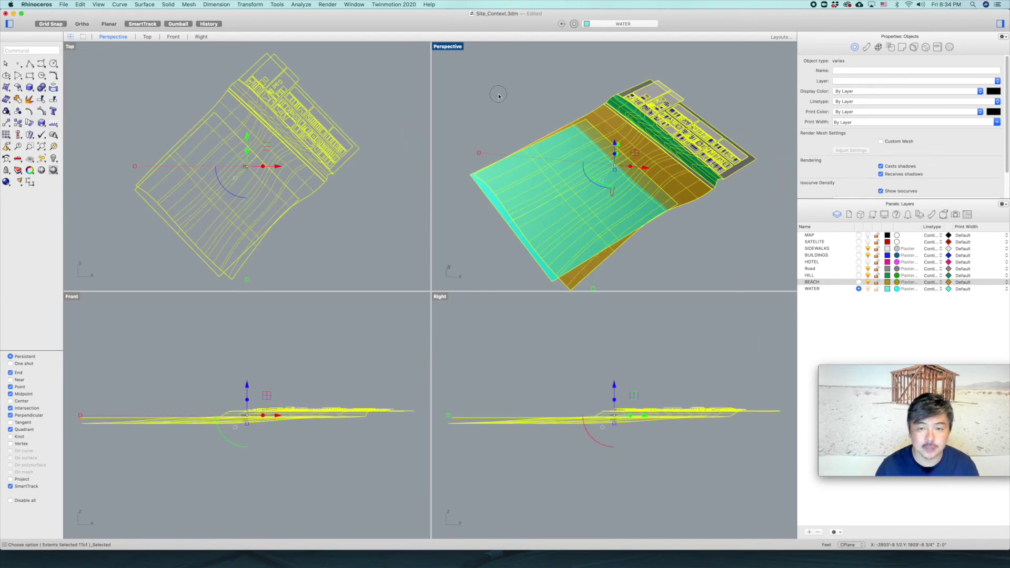
# - Select any remaining curves with SelCrv and hide them
pyautogui.press('Escape')
pyautogui.write('SelCr')
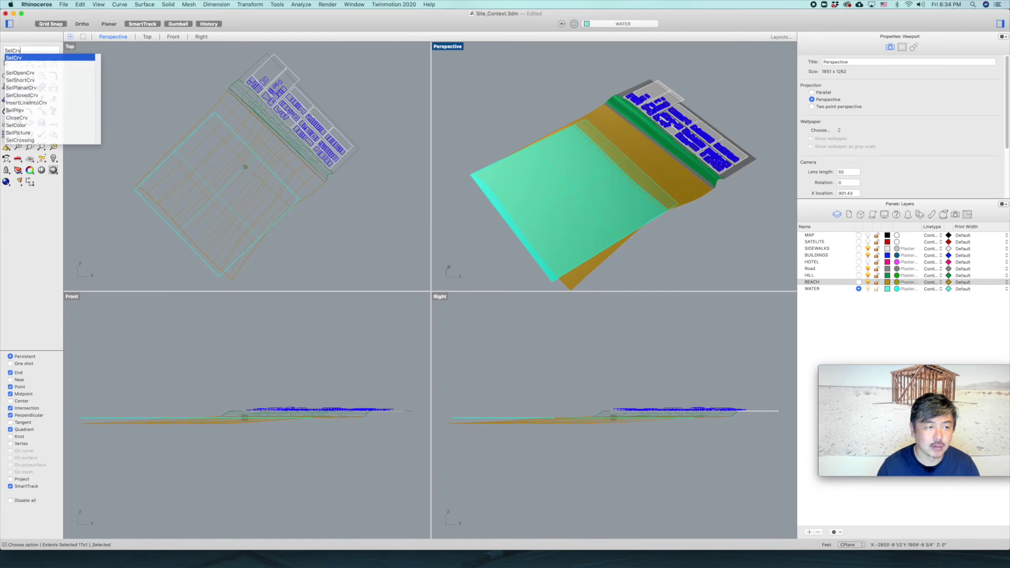
pyautogui.write('v')
pyautogui.press('Return')
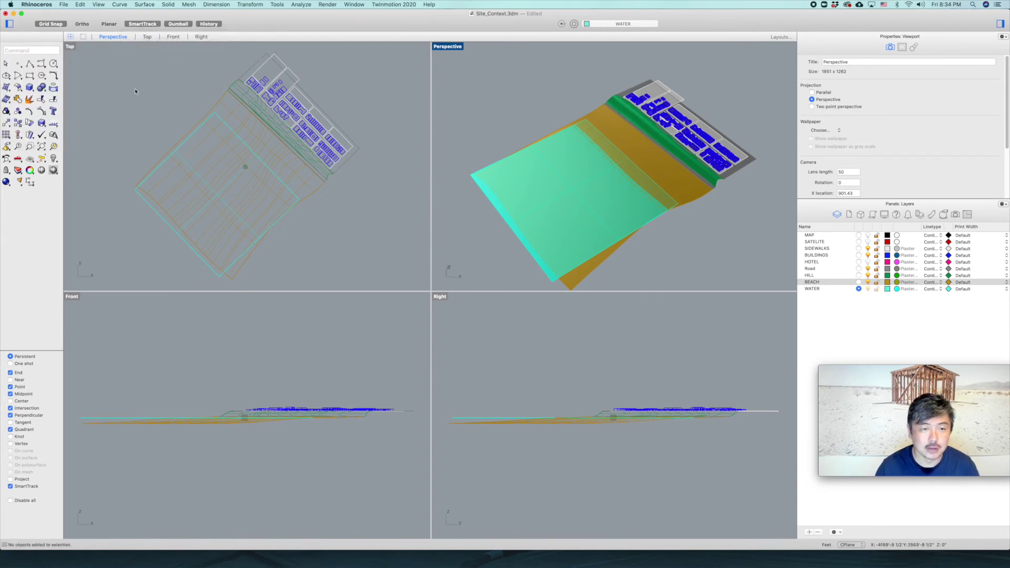
pyautogui.write('hide')
pyautogui.press('Return')
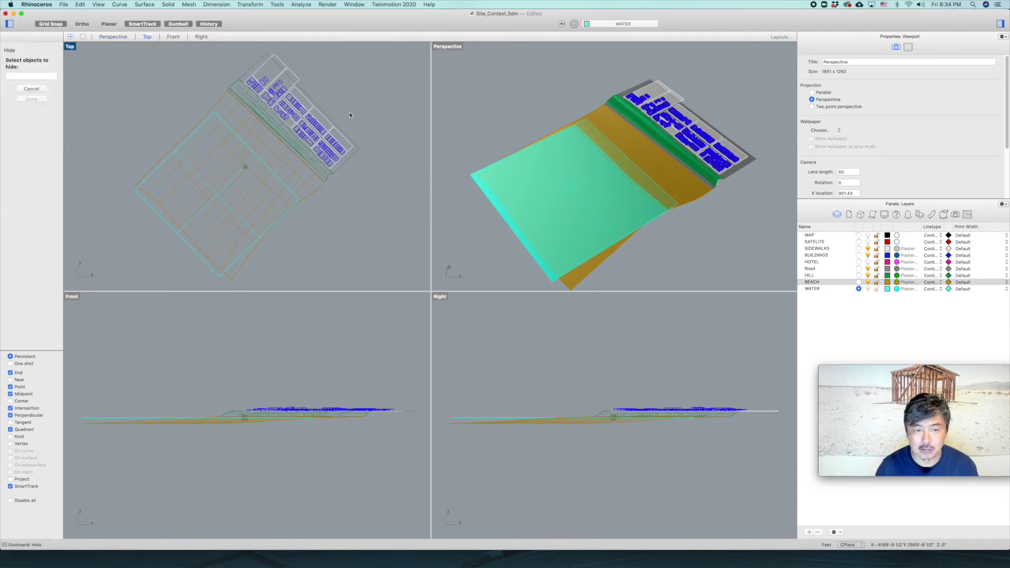
# - Window-select the site in Perspective, zoom to it with ZS, and maximize that view
pyautogui.click(464, 132)
pyautogui.scroll(-8, 610, 123)
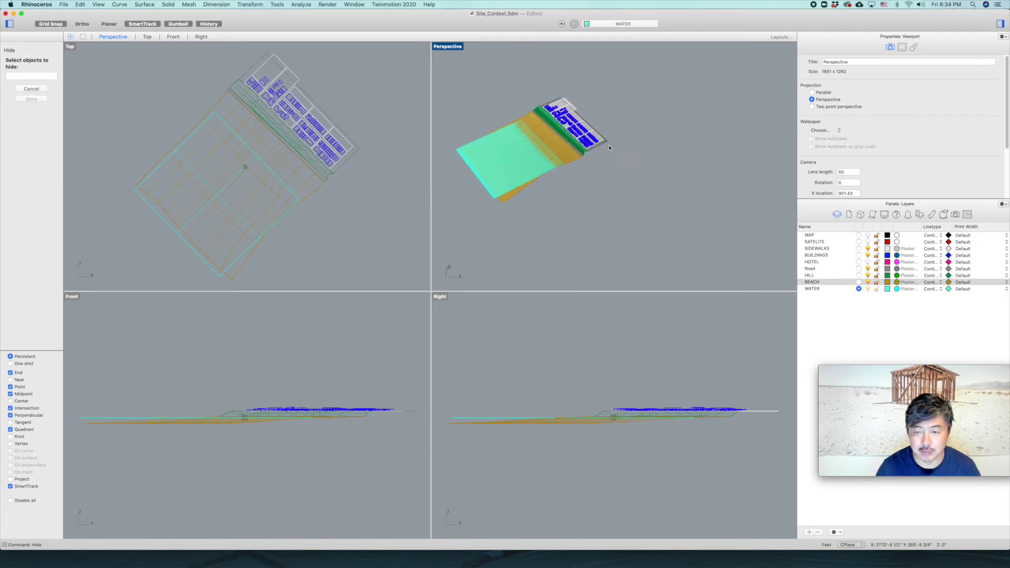
pyautogui.moveTo(614, 98); pyautogui.dragTo(496, 209)
pyautogui.write('zs')
pyautogui.press('Return')
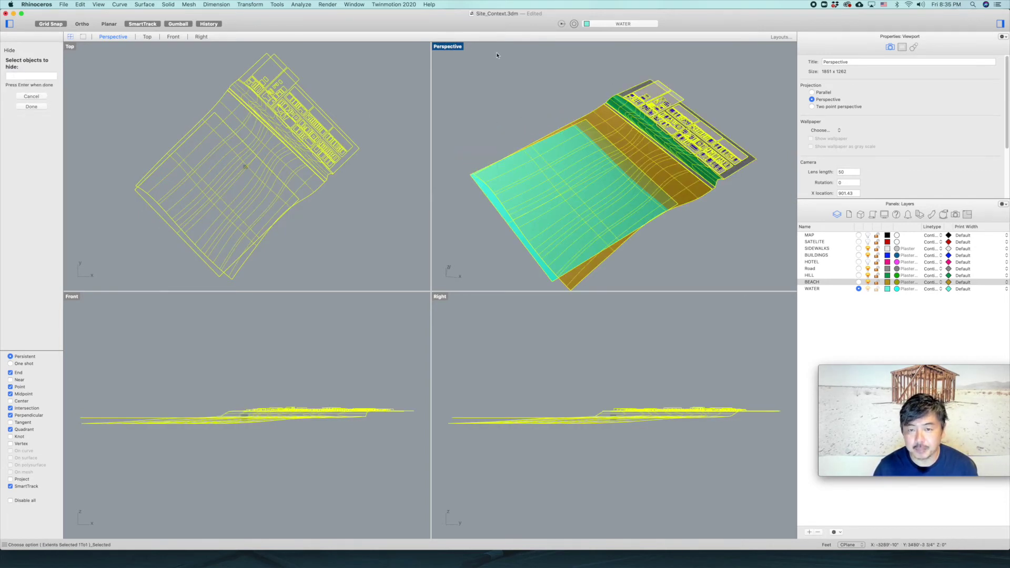
pyautogui.doubleClick(445, 49)
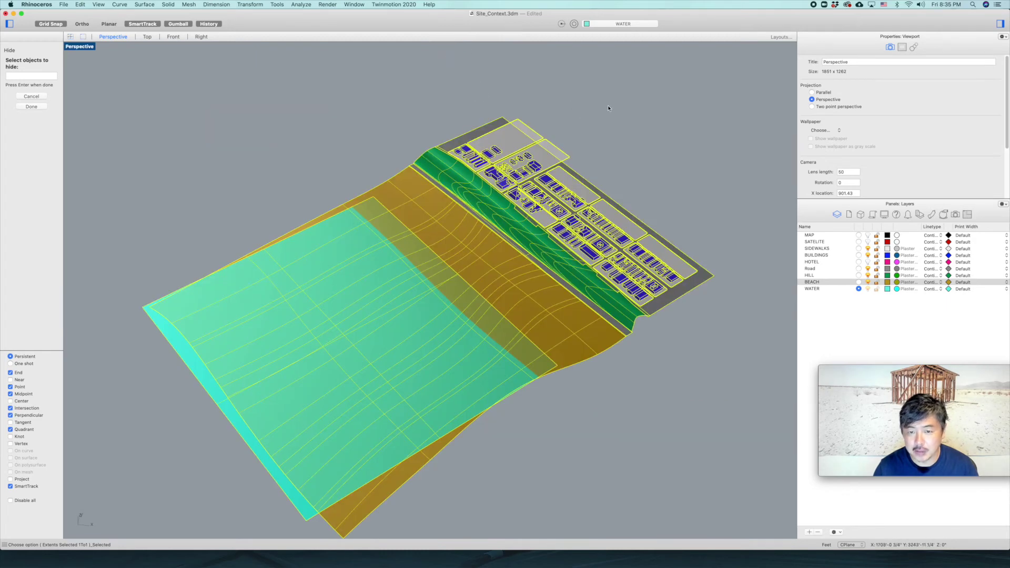
# - Turn on the HOTEL layer and crossing-select the entire site model
pyautogui.press('Escape')
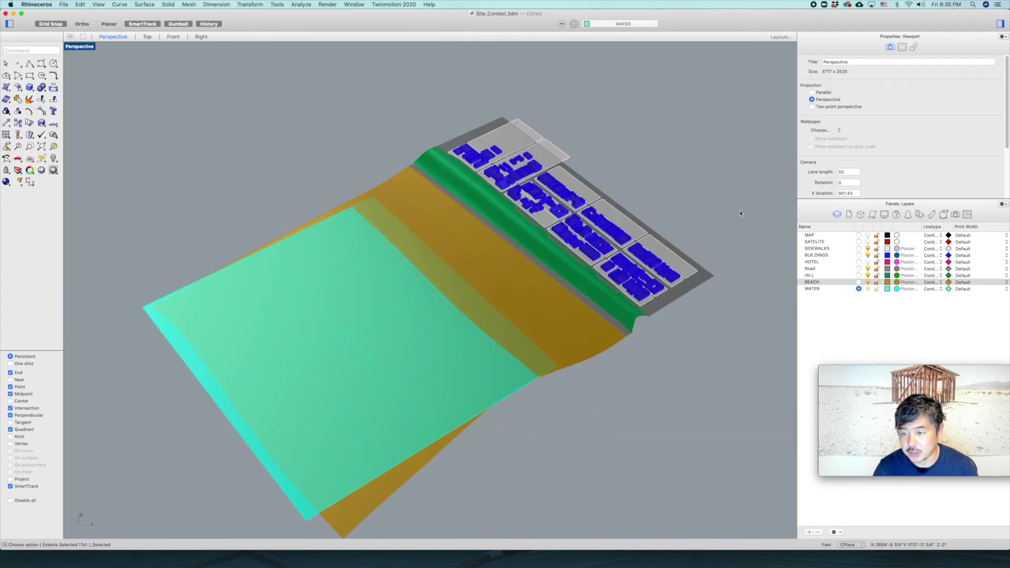
pyautogui.click(866, 261)
pyautogui.scroll(-3, 630, 151)
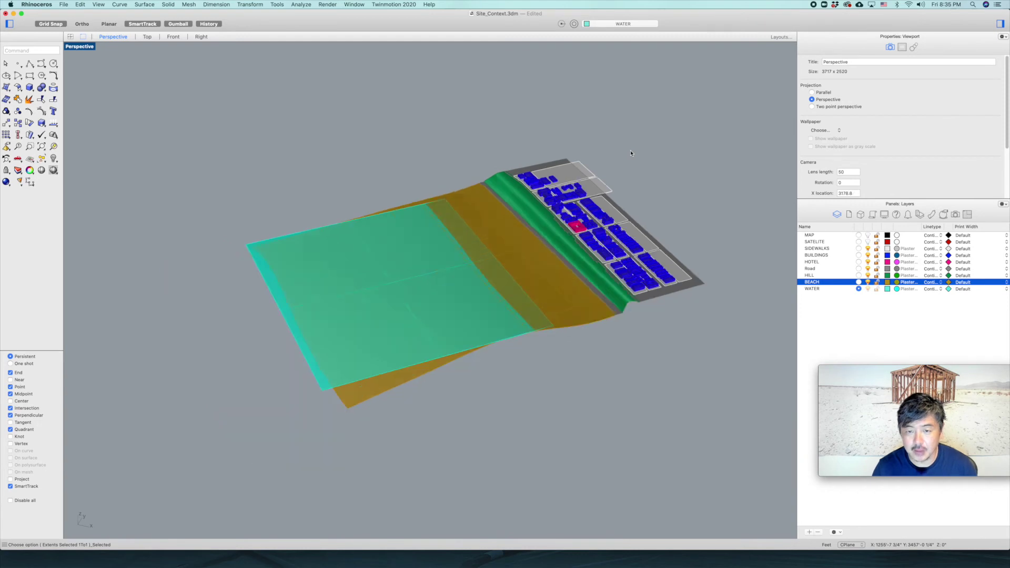
pyautogui.scroll(-2, 630, 153)
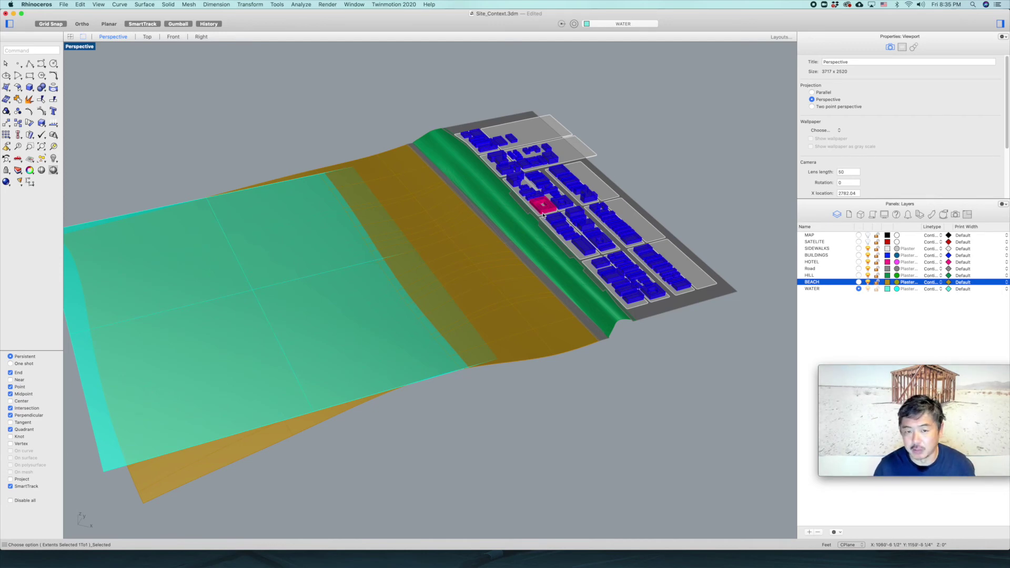
pyautogui.moveTo(706, 79); pyautogui.dragTo(237, 419)
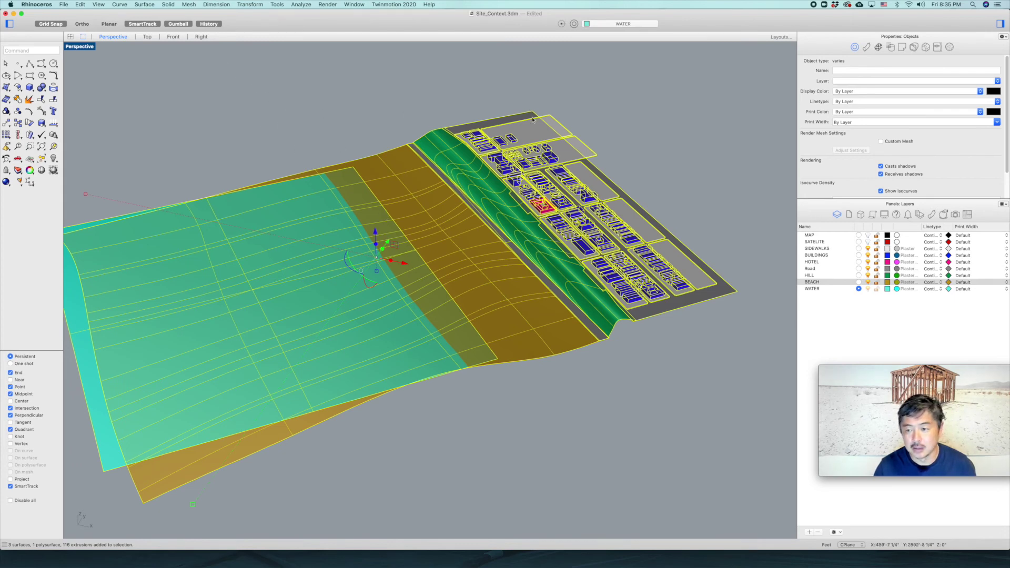
# - Review the BEACH layer's Plaster material without changes, then reselect the whole site model
pyautogui.click(619, 105)
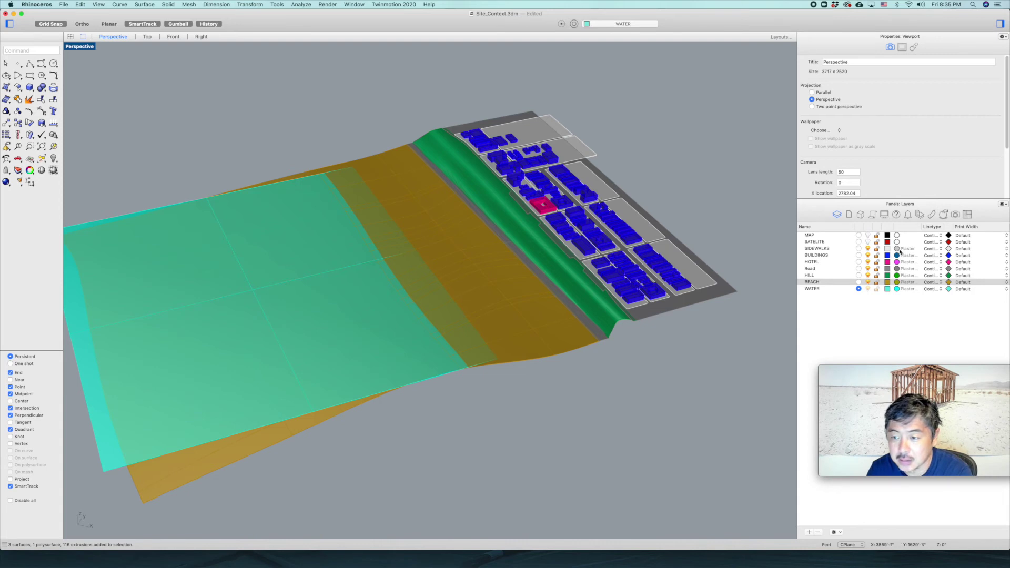
pyautogui.click(897, 250)
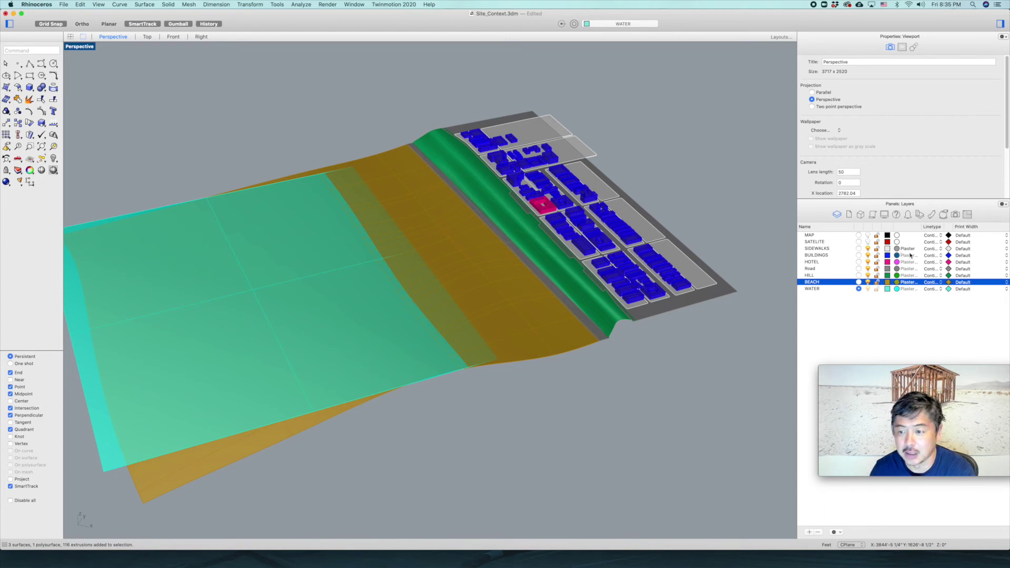
pyautogui.click(897, 249)
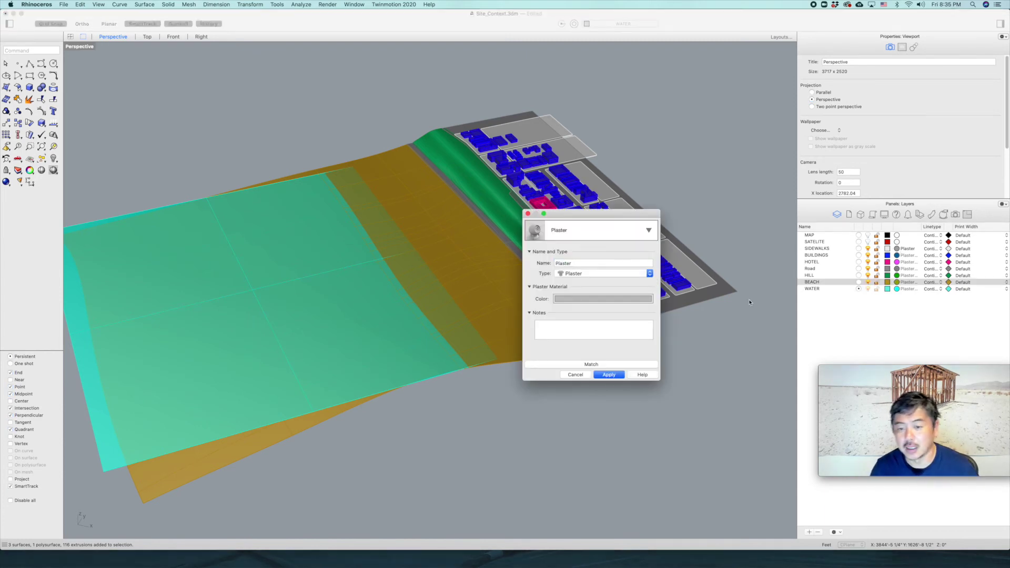
pyautogui.click(576, 375)
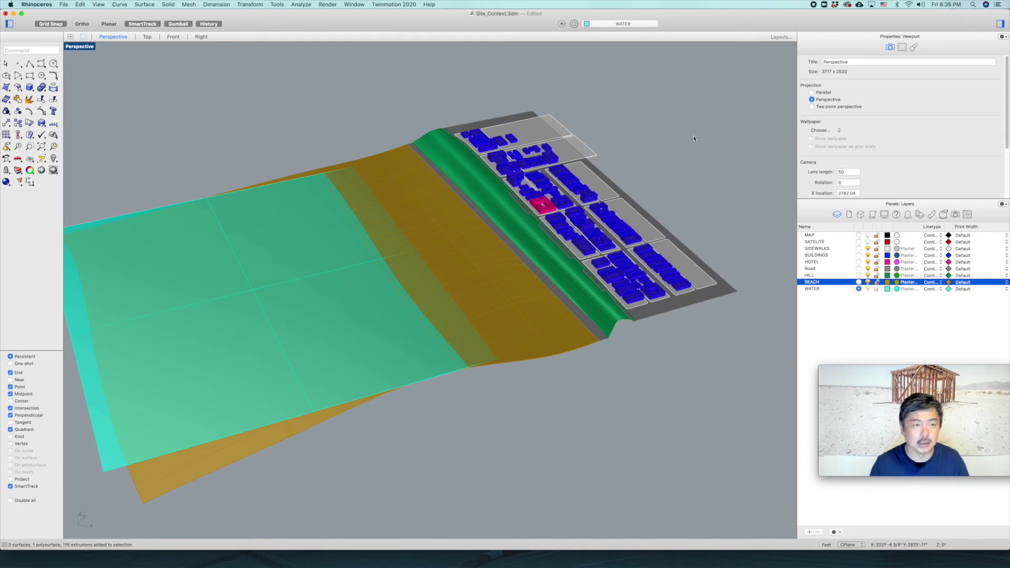
pyautogui.moveTo(684, 74); pyautogui.dragTo(324, 405)
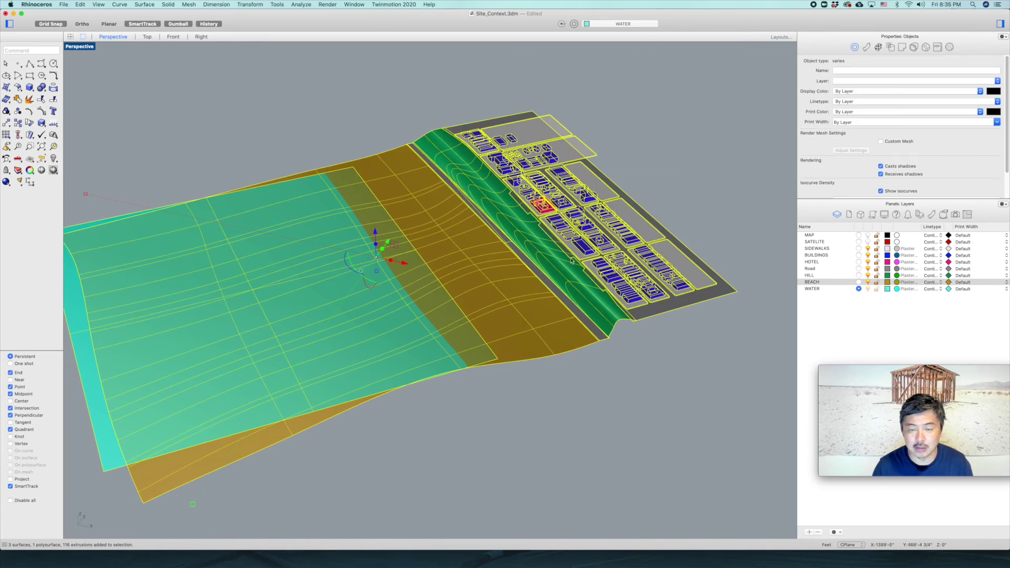
pyautogui.click(64, 4)
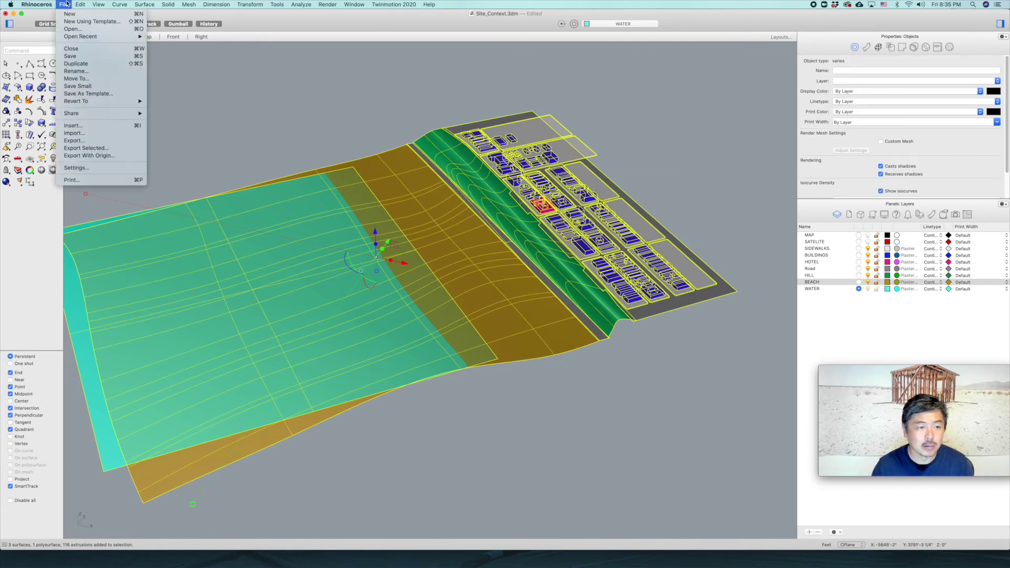
# - Export the selection with origin at the hotel corner as Site_Context.fbx, replacing the old file
pyautogui.click(93, 156)
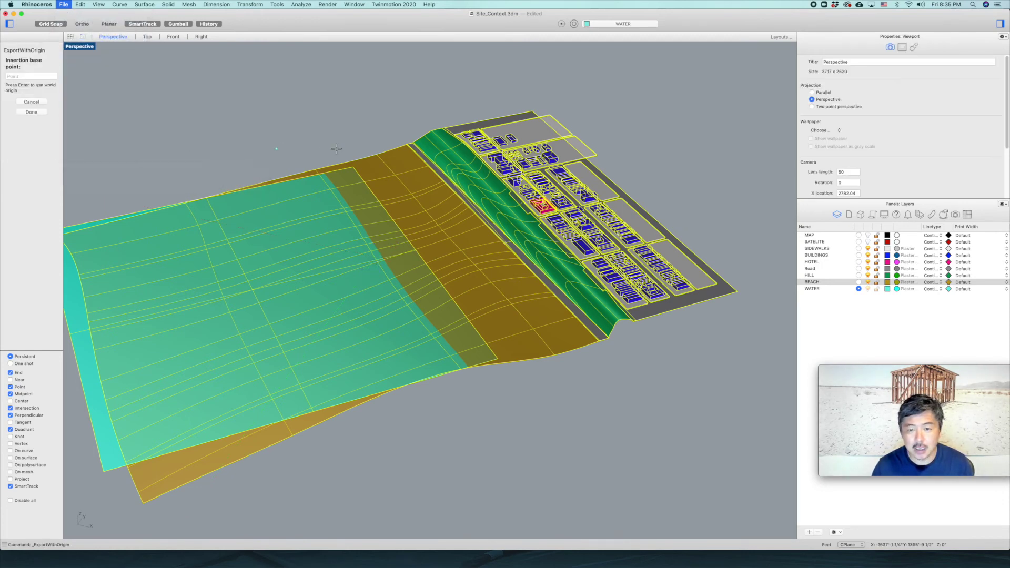
pyautogui.scroll(5, 542, 211)
pyautogui.scroll(3, 531, 218)
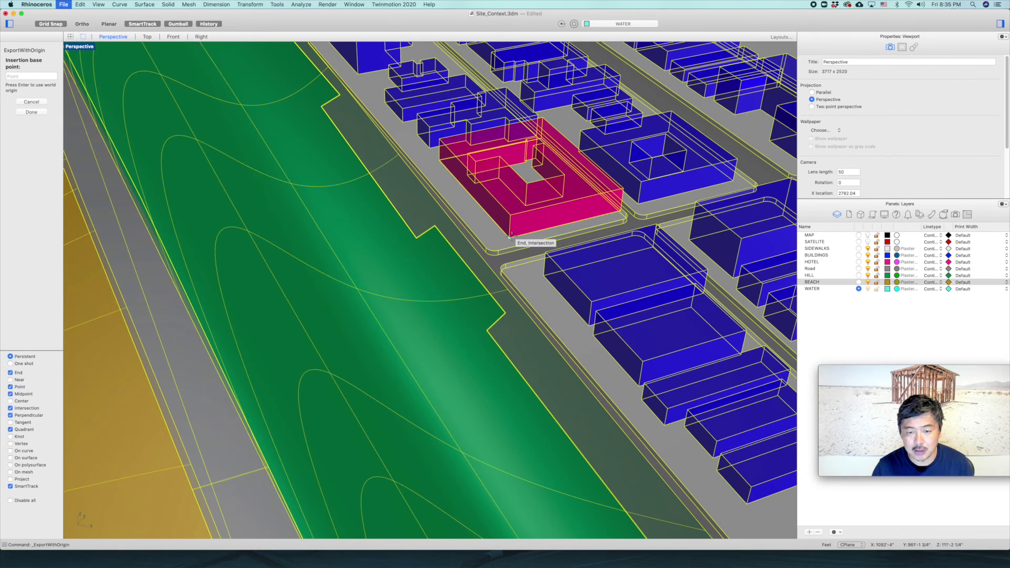
pyautogui.scroll(3, 511, 237)
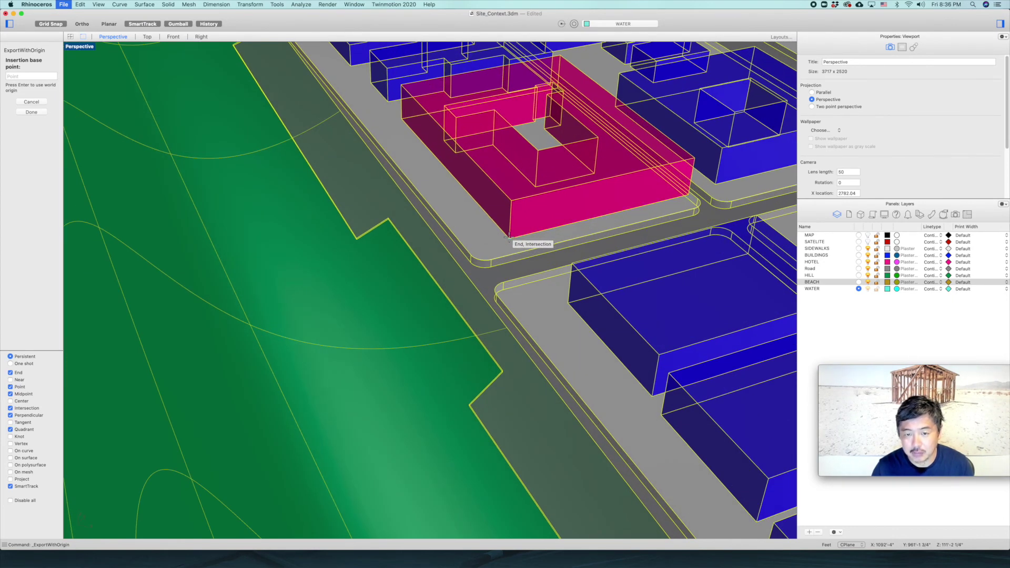
pyautogui.click(509, 238)
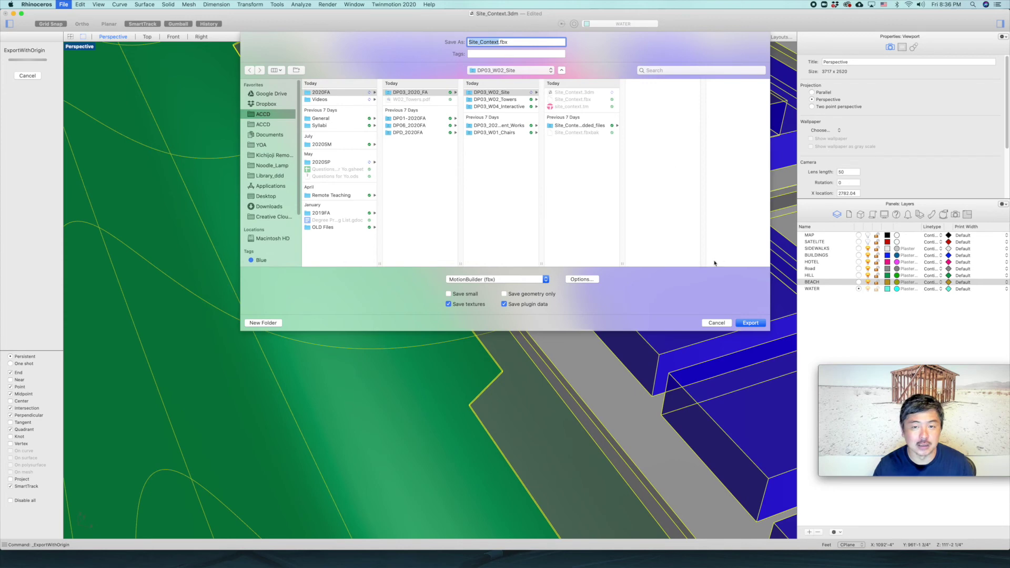
pyautogui.click(745, 323)
pyautogui.click(559, 80)
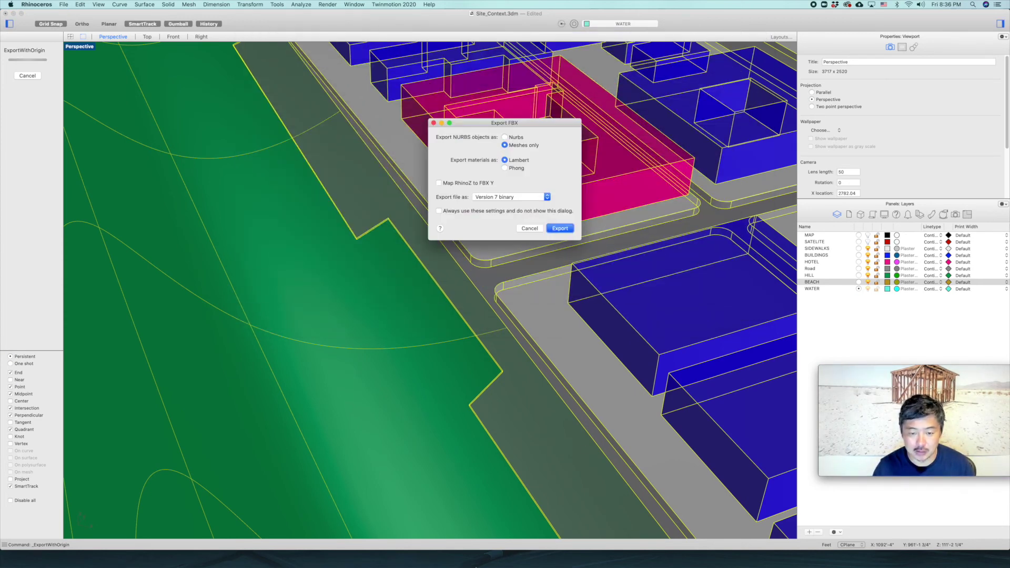
pyautogui.click(558, 229)
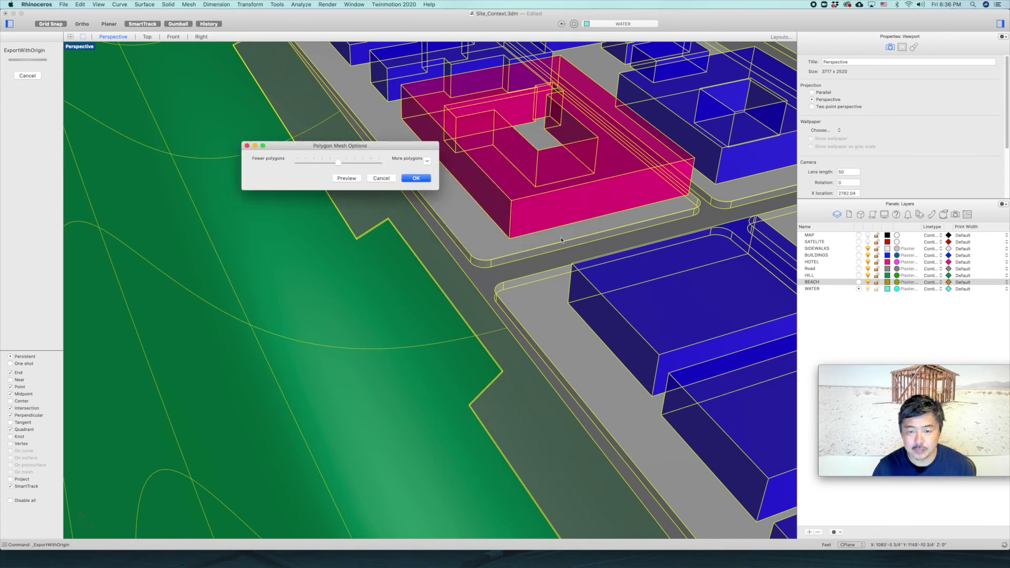
pyautogui.click(416, 179)
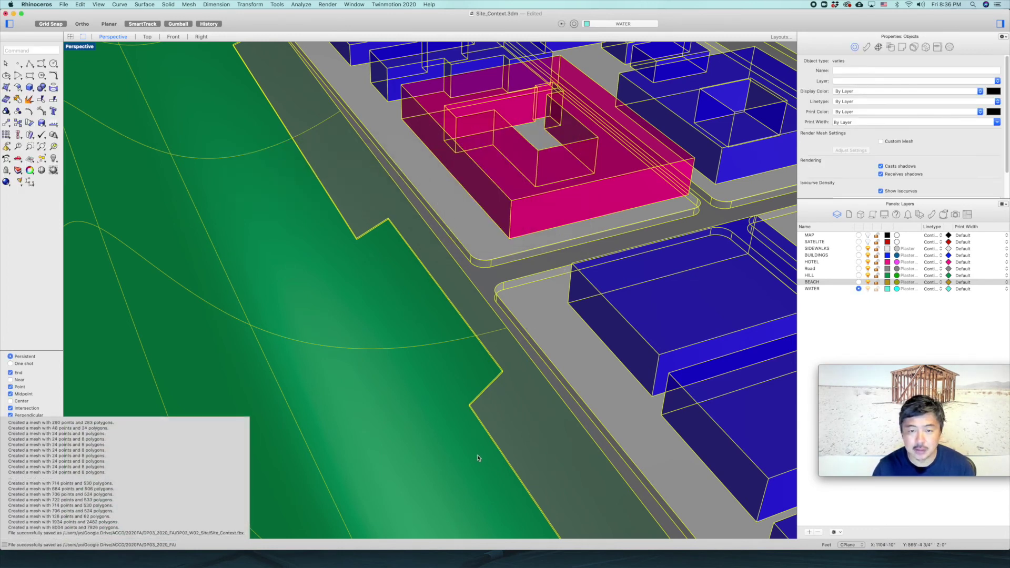
pyautogui.moveTo(466, 557)
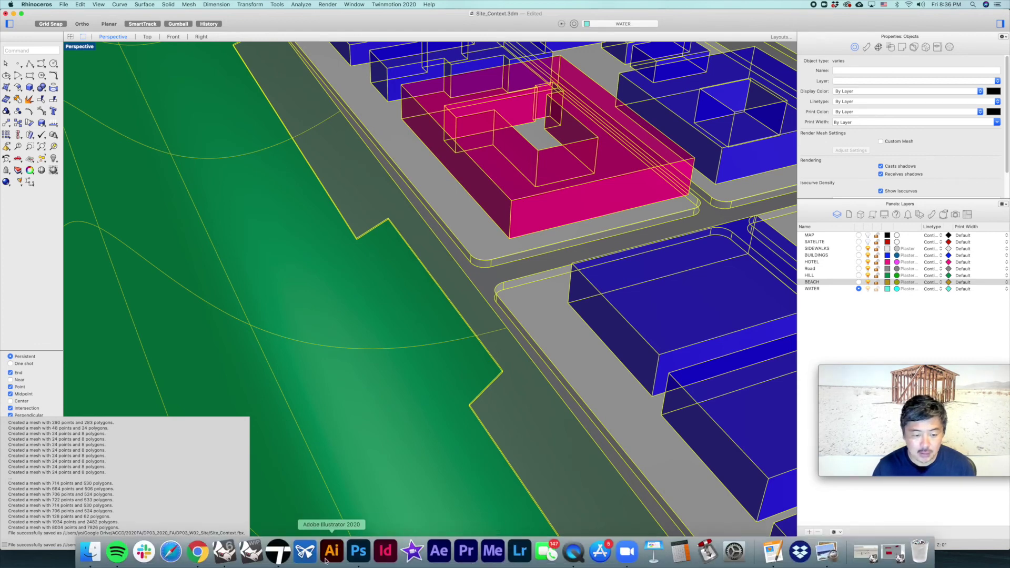
# - Switch to Twinmotion, save the palm-street project, and quit back to Rhino
pyautogui.click(278, 559)
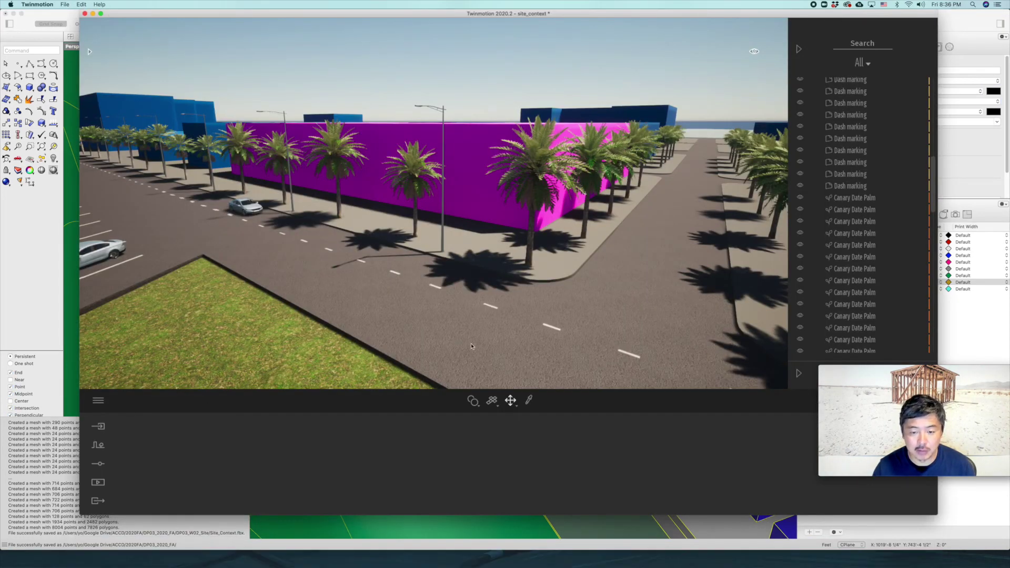
pyautogui.click(98, 427)
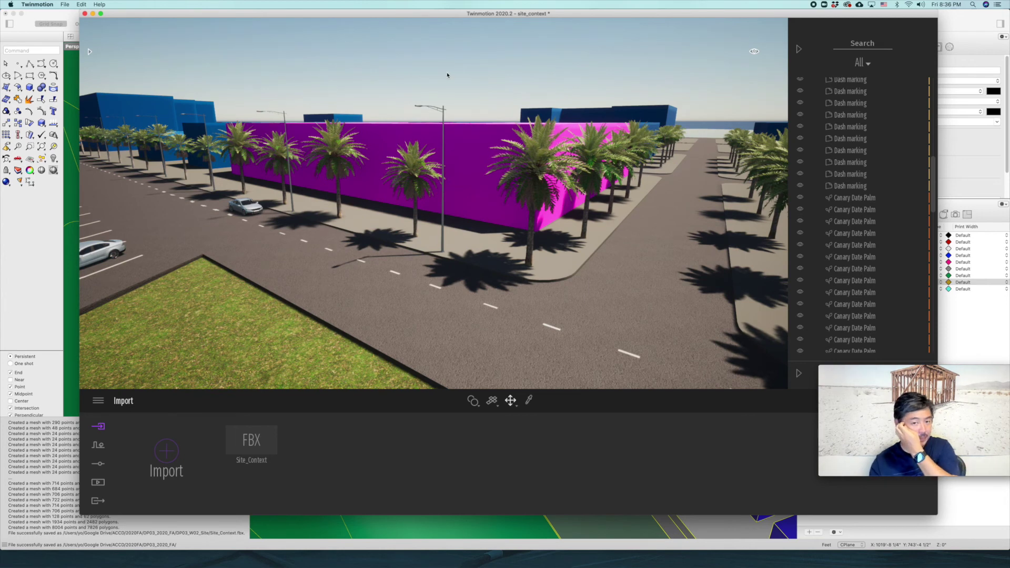
pyautogui.press('super+s')
pyautogui.press('super+q')
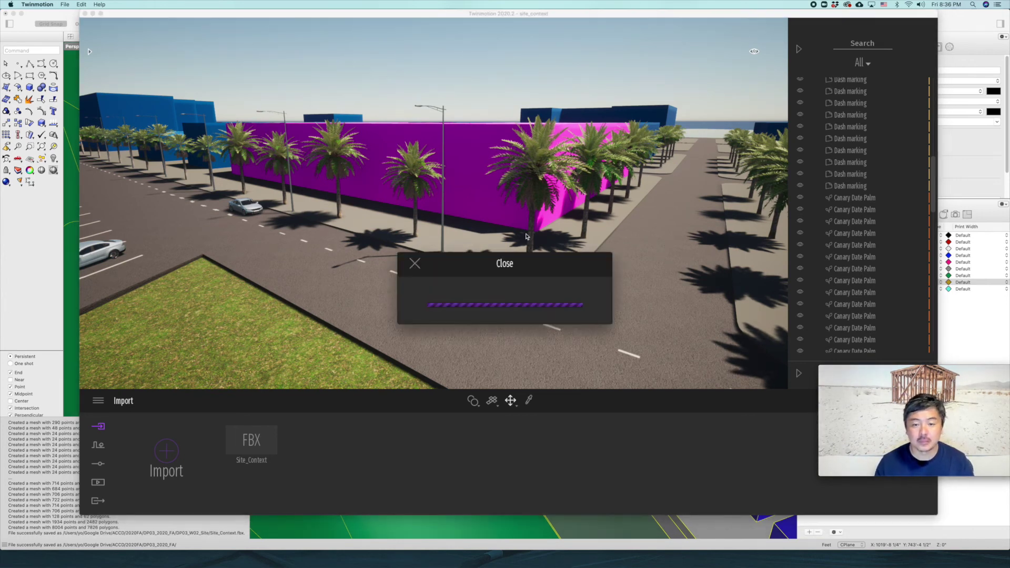
pyautogui.press('super+Tab')
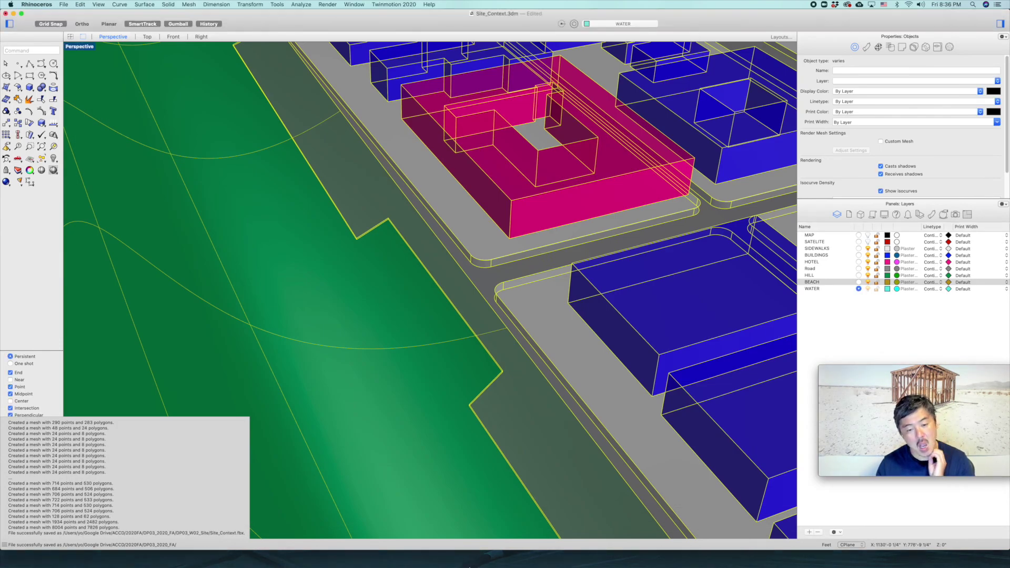
pyautogui.moveTo(428, 554)
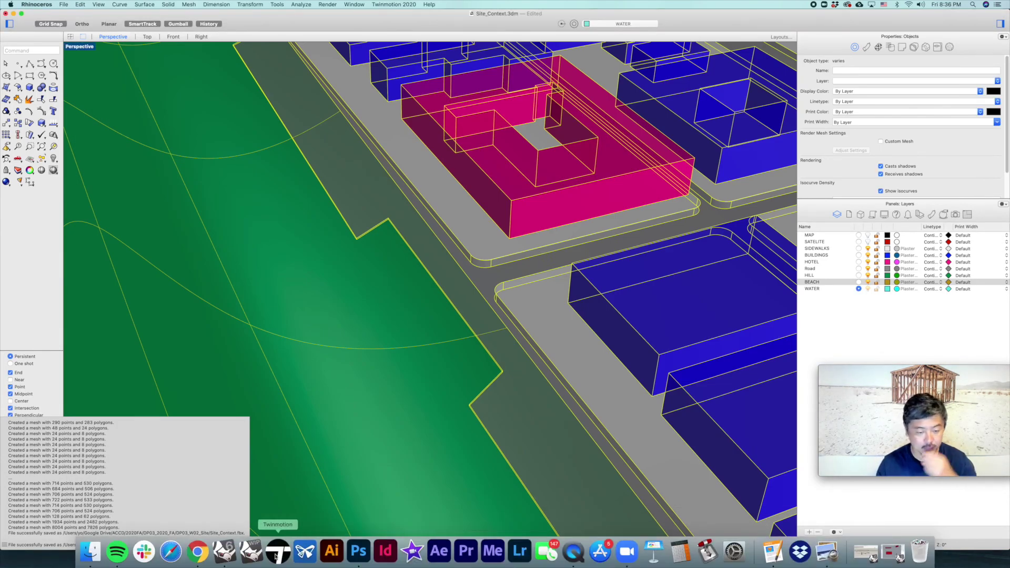
# - Relaunch Twinmotion, dismiss the Welcome screen, and move the window further left
pyautogui.press('super+Tab')
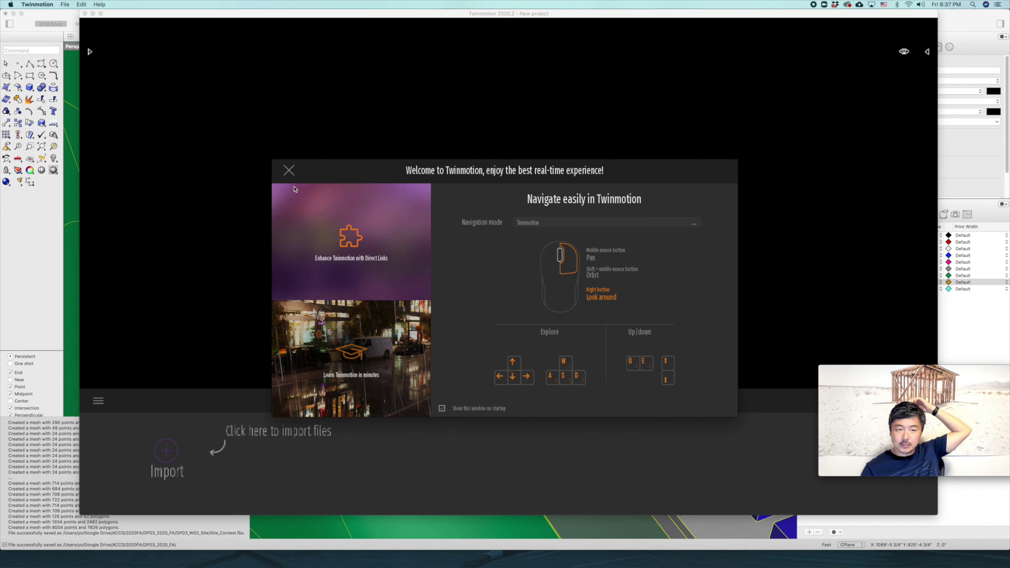
pyautogui.click(289, 172)
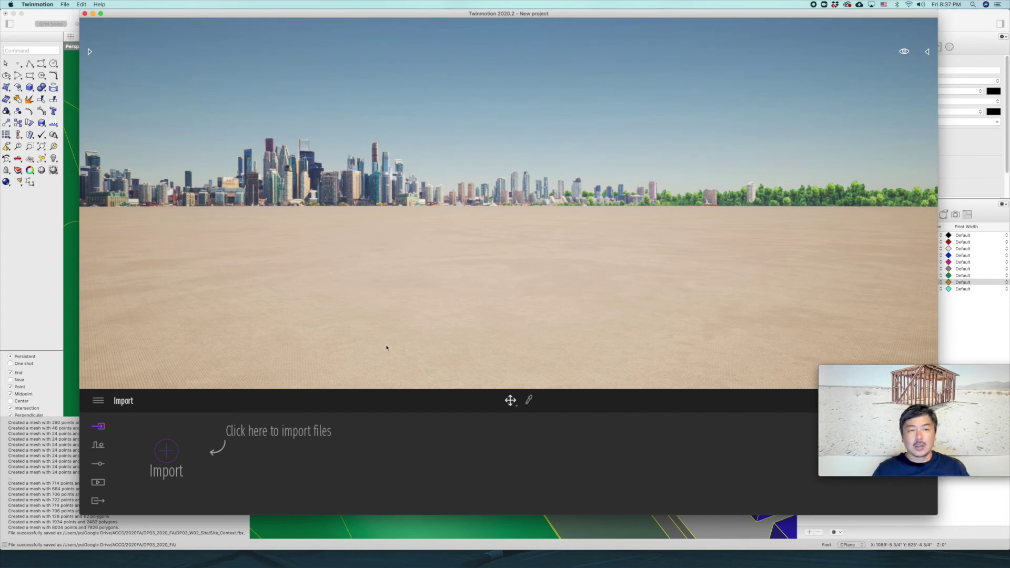
pyautogui.moveTo(327, 13); pyautogui.dragTo(258, 5)
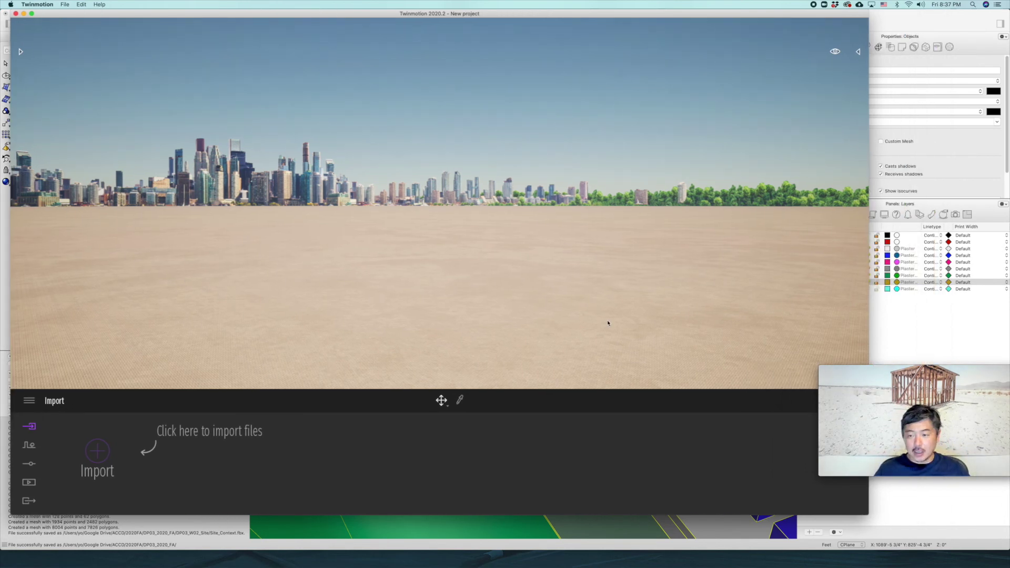
# - Enlarge the window and choose ACCD/2020FA/DP03_2020_FA/DP03_W02_Site/Site_Context.fbx for import
pyautogui.moveTo(861, 517); pyautogui.dragTo(906, 537)
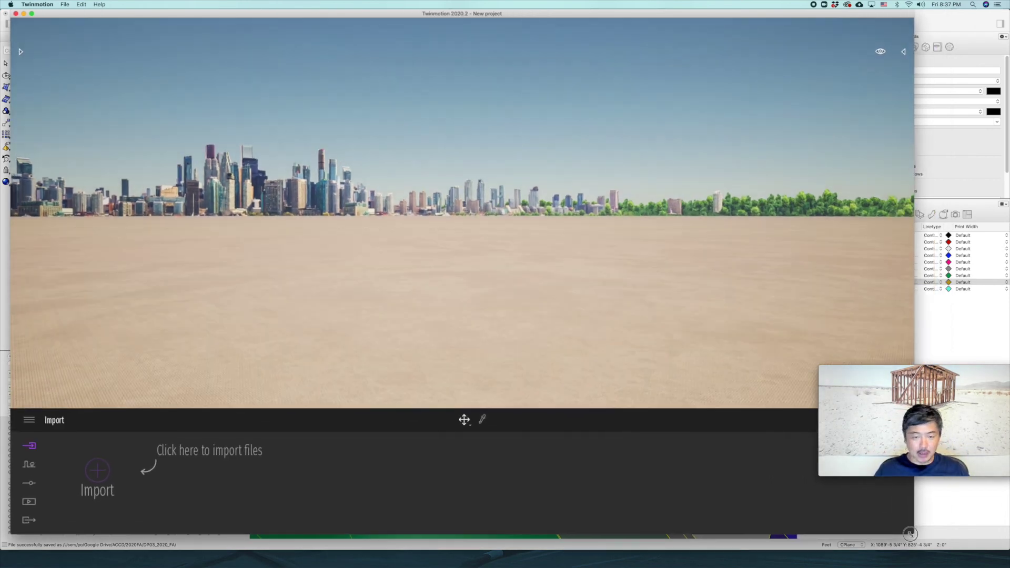
pyautogui.click(97, 471)
pyautogui.click(404, 297)
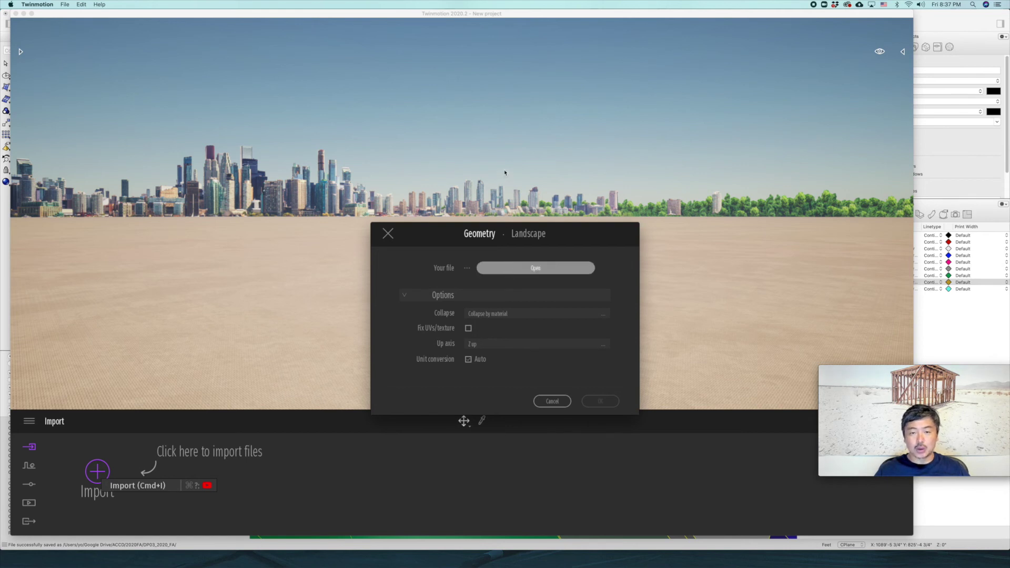
pyautogui.click(375, 135)
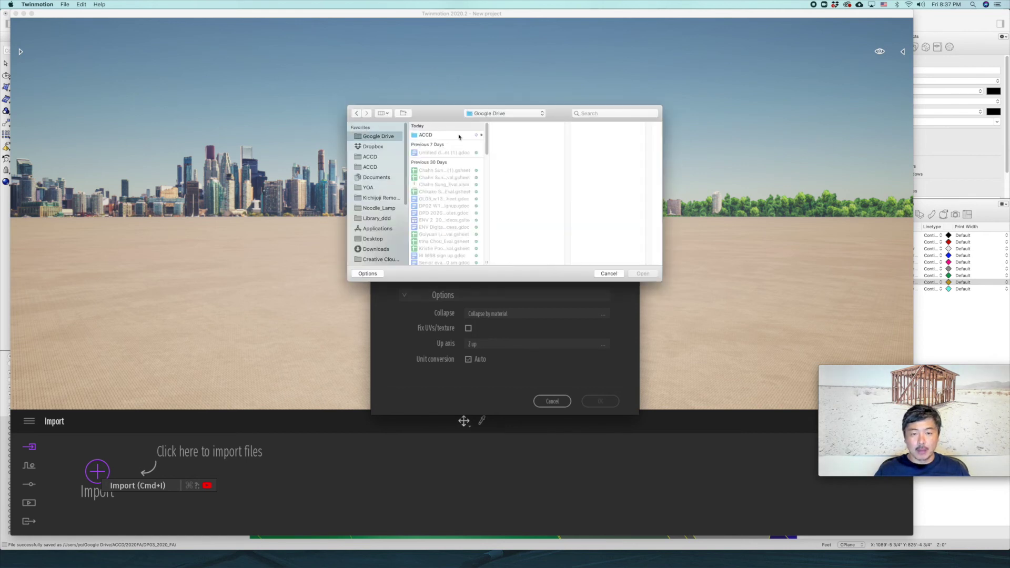
pyautogui.click(432, 135)
pyautogui.click(509, 135)
pyautogui.click(598, 135)
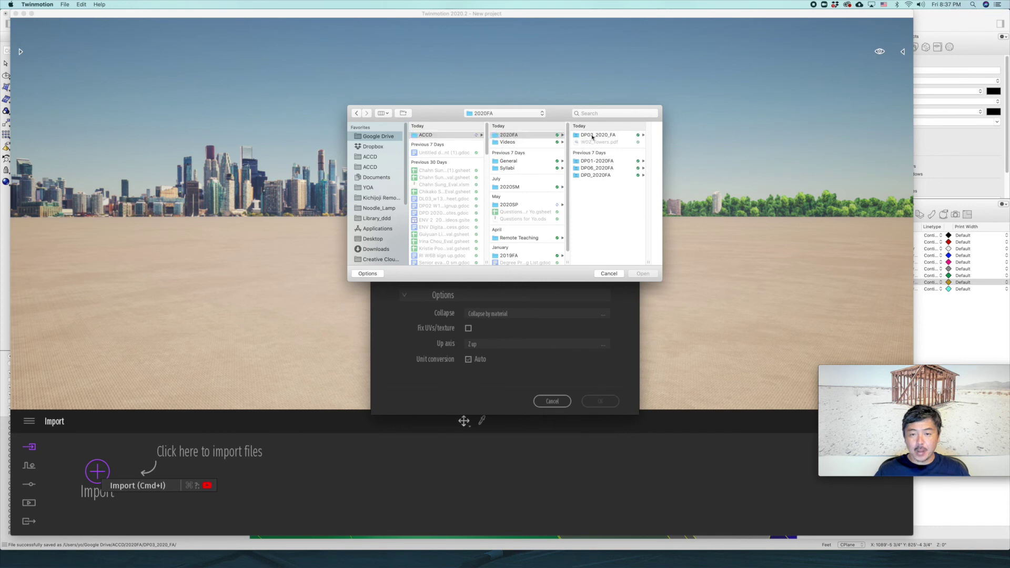
pyautogui.click(621, 136)
pyautogui.click(617, 144)
pyautogui.click(643, 273)
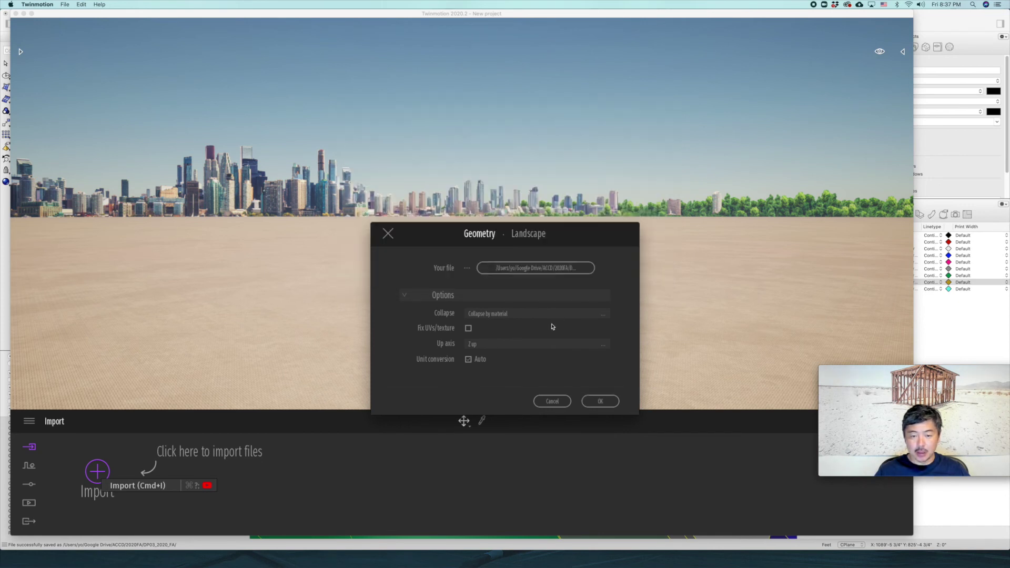
# - Set the up axis to Auto and import the site model
pyautogui.click(543, 345)
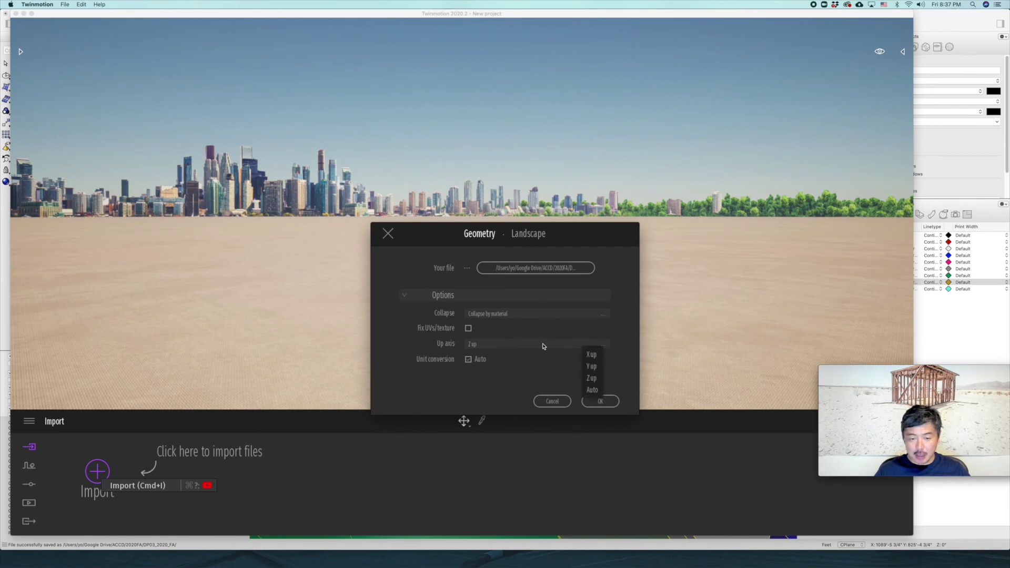
pyautogui.click(589, 391)
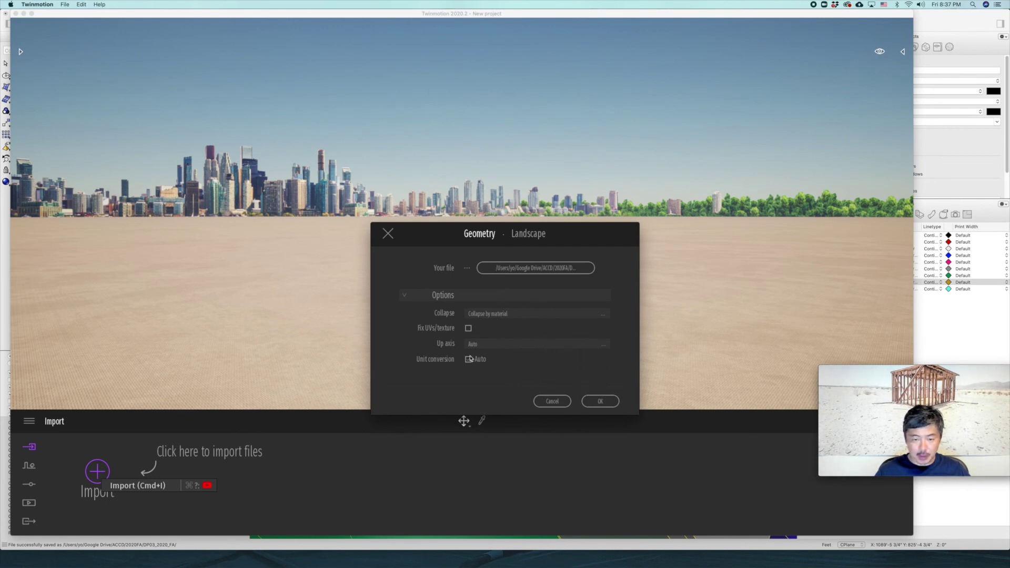
pyautogui.click(600, 400)
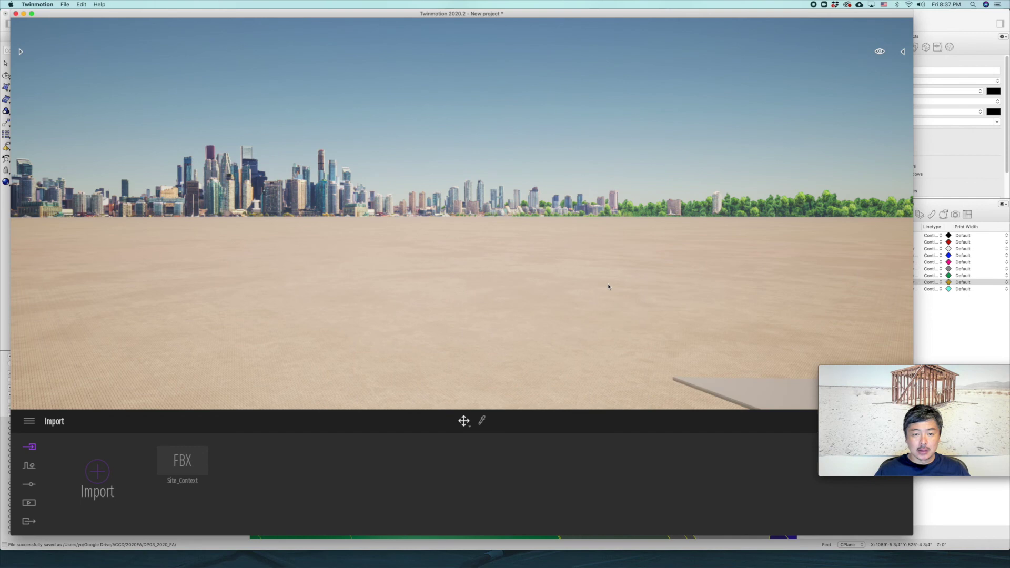
# - Swing toward the imported site blocks and focus the view on the pink building
pyautogui.moveTo(676, 325); pyautogui.dragTo(837, 353, button='right')
pyautogui.click(640, 314)
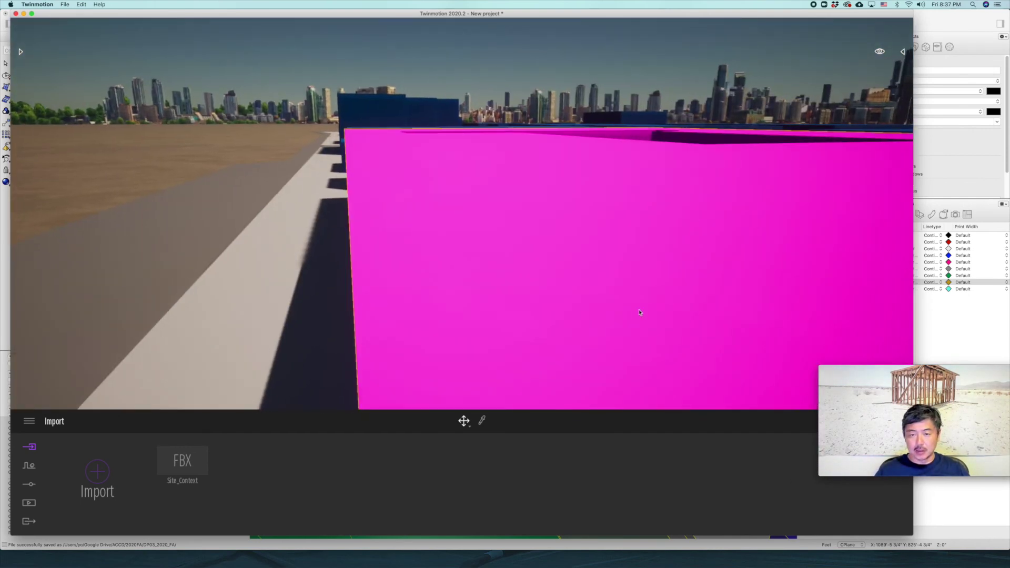
pyautogui.press('f')
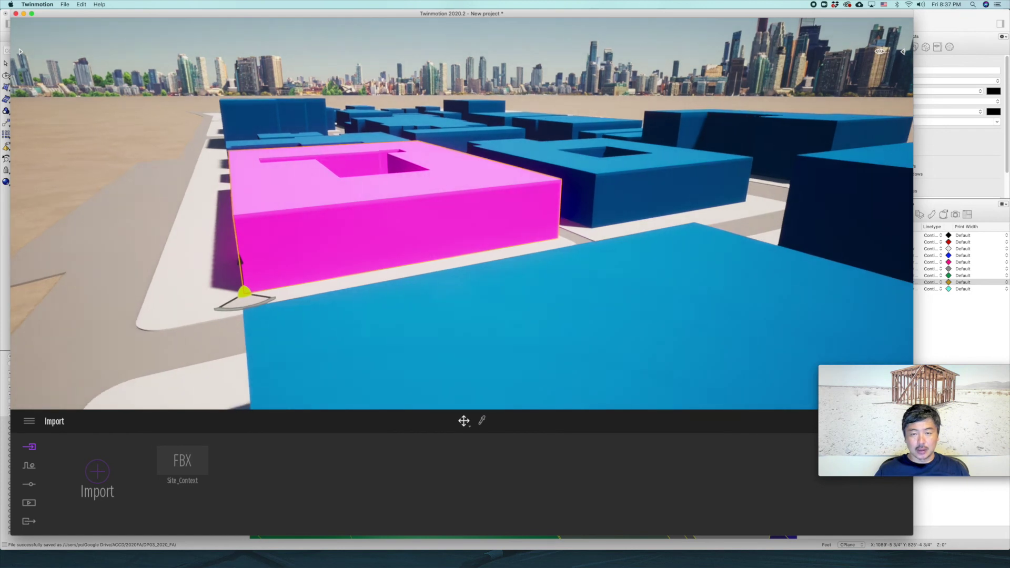
# - Back the camera away from the blocks, deselect, and show the scene graph with Site_Context.fbx
pyautogui.click(879, 51)
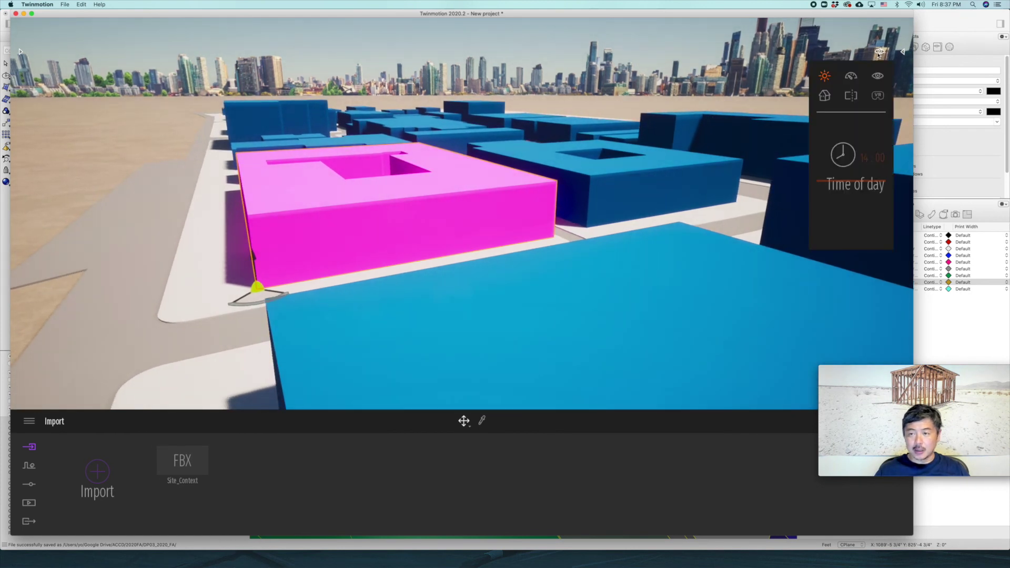
pyautogui.click(850, 75)
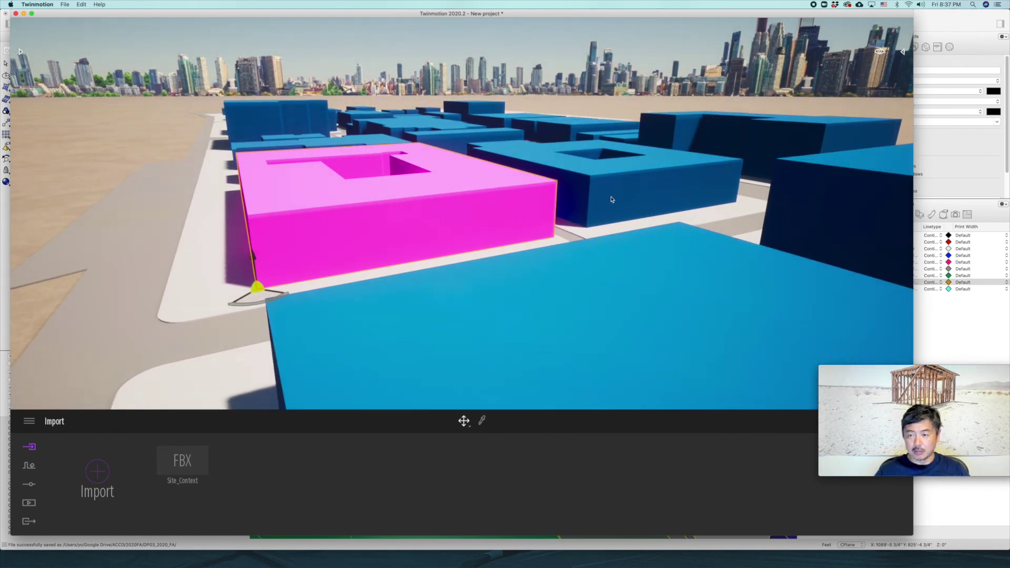
pyautogui.press('s')
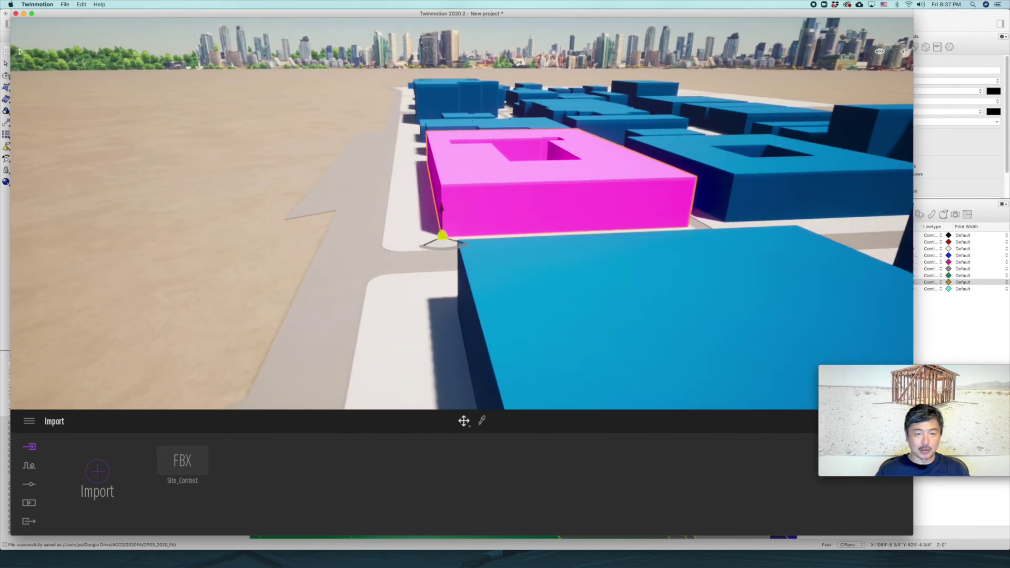
pyautogui.press('s')
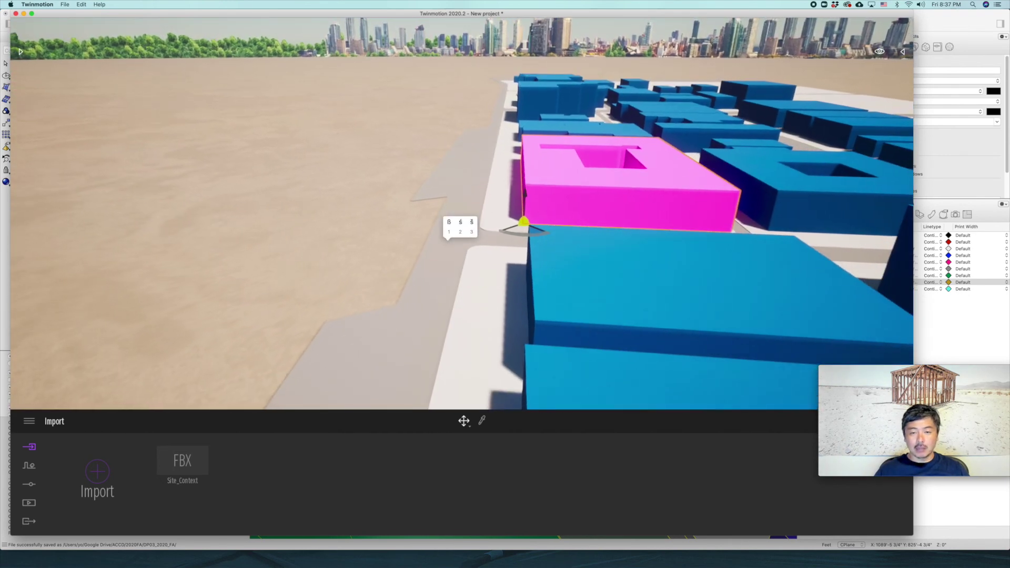
pyautogui.press('s')
pyautogui.click(295, 205)
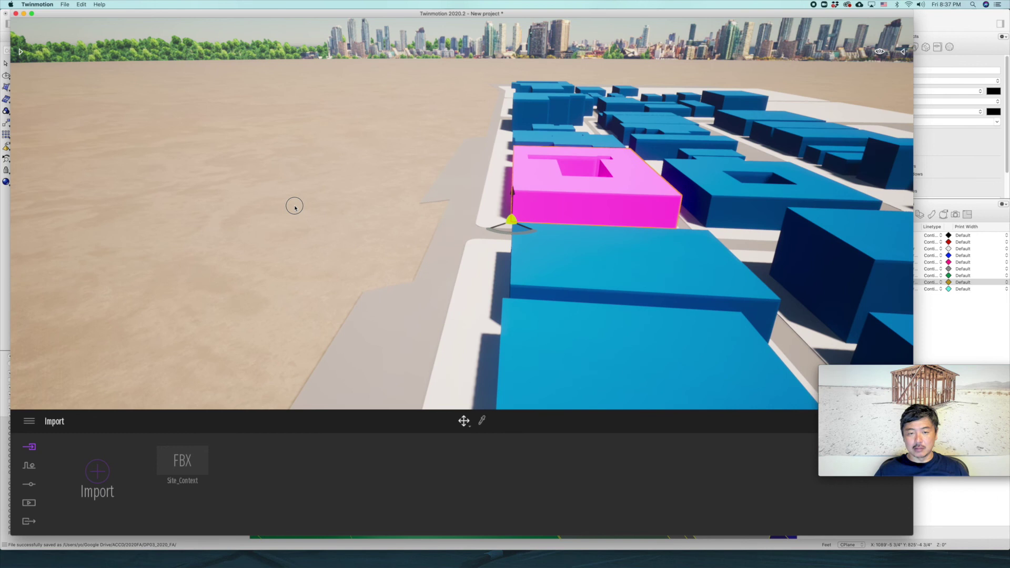
pyautogui.click(903, 52)
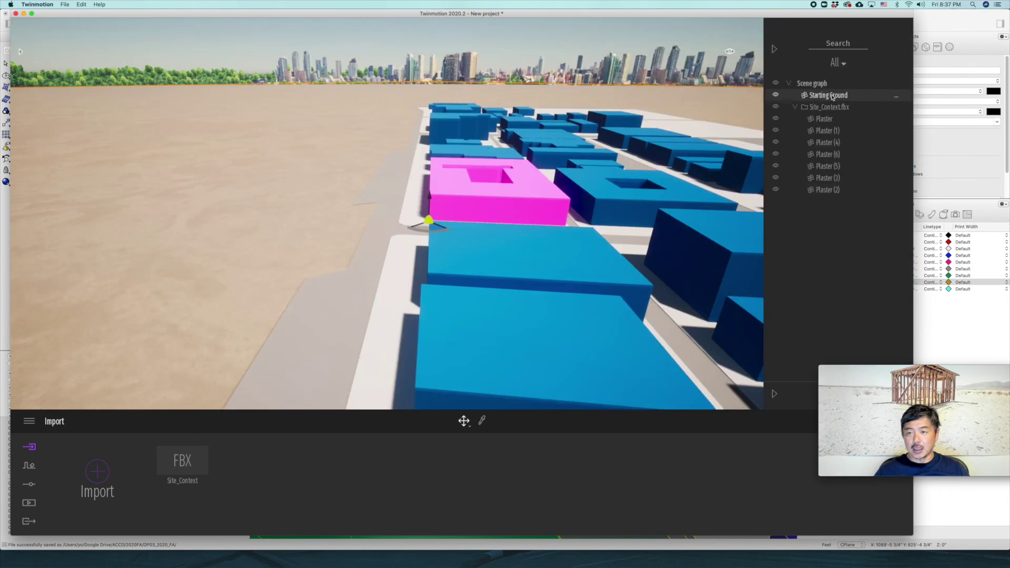
# - Toggle Starting Ground visibility on and off to compare the site with and without it
pyautogui.click(775, 96)
pyautogui.click(775, 95)
pyautogui.click(774, 96)
pyautogui.click(775, 95)
pyautogui.click(775, 96)
pyautogui.click(774, 95)
pyautogui.click(774, 96)
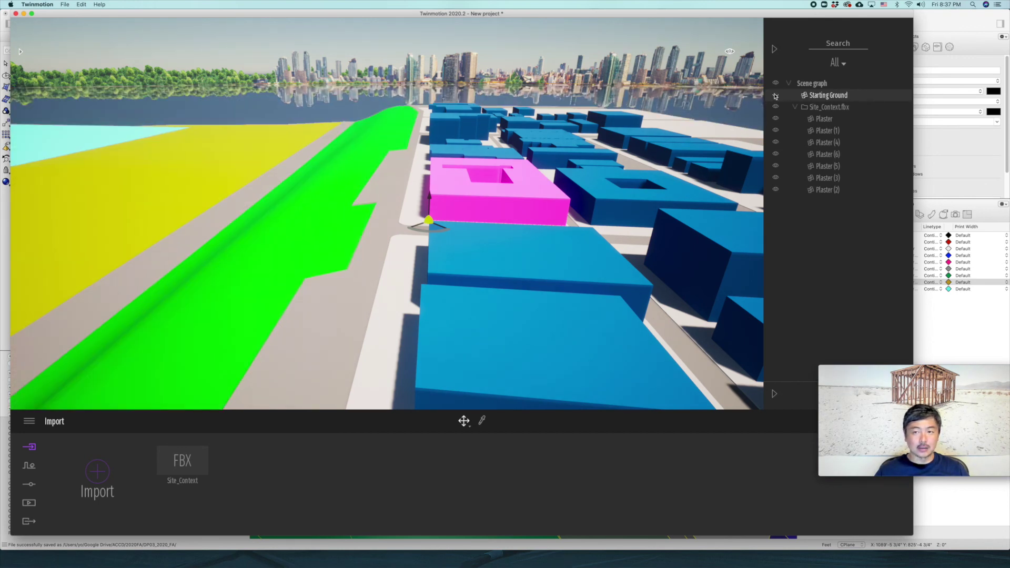
pyautogui.click(775, 96)
# - Select all seven Plaster objects of Site_Context.fbx and orbit over the site
pyautogui.moveTo(526, 221); pyautogui.dragTo(489, 236, button='right')
pyautogui.scroll(-5, 427, 205)
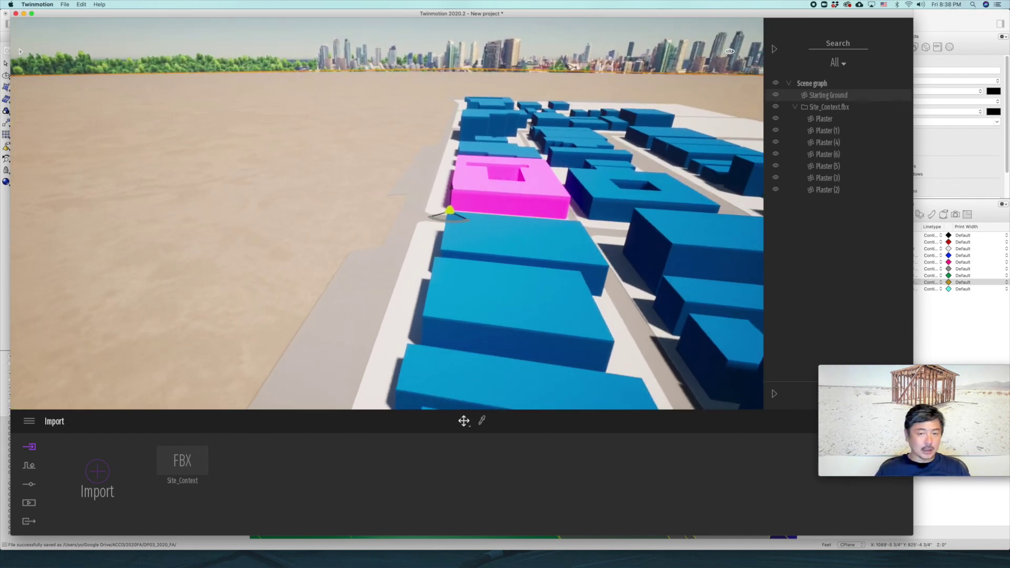
pyautogui.click(824, 119)
pyautogui.keyDown('shift'); pyautogui.click(823, 190); pyautogui.keyUp('shift')
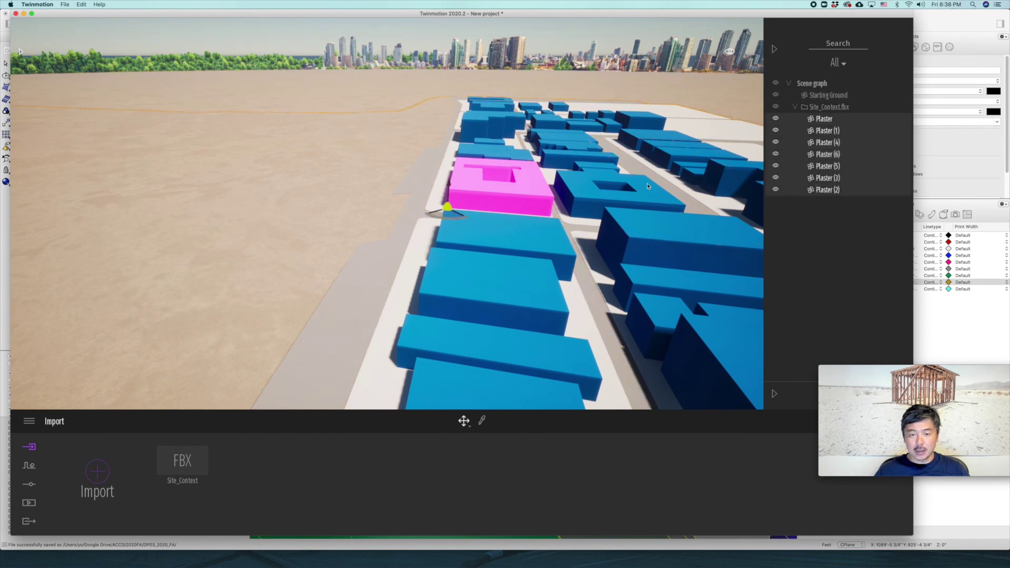
pyautogui.moveTo(359, 219); pyautogui.dragTo(436, 180, button='right')
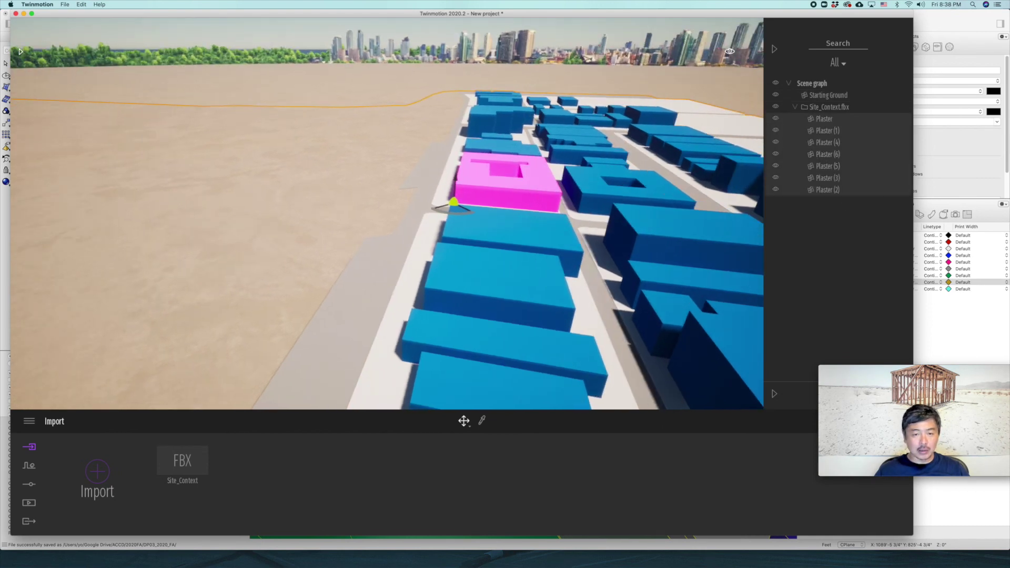
pyautogui.moveTo(455, 178); pyautogui.dragTo(456, 99)
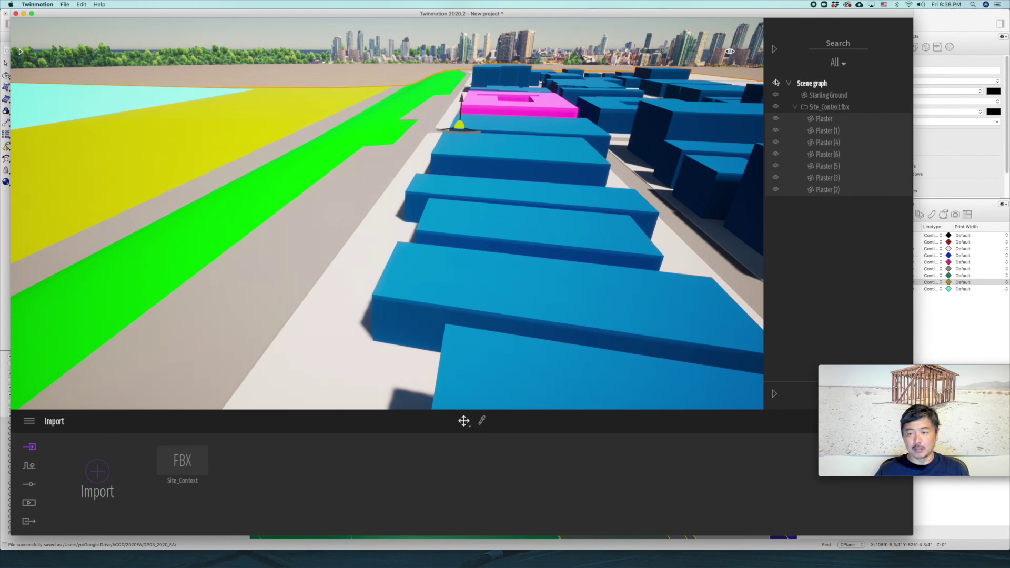
# - Hide Starting Ground and turn toward the cyan and yellow site ground
pyautogui.click(776, 95)
pyautogui.moveTo(526, 211); pyautogui.dragTo(248, 211, button='right')
pyautogui.scroll(-5, 566, 182)
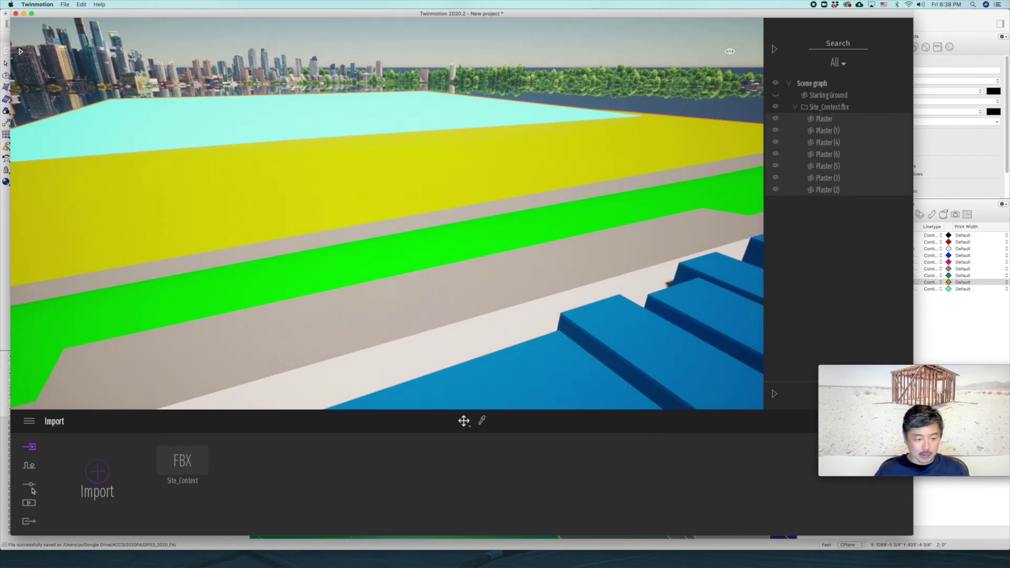
# - Set the Settings > Location > Background picture to None, removing the city skyline
pyautogui.click(30, 484)
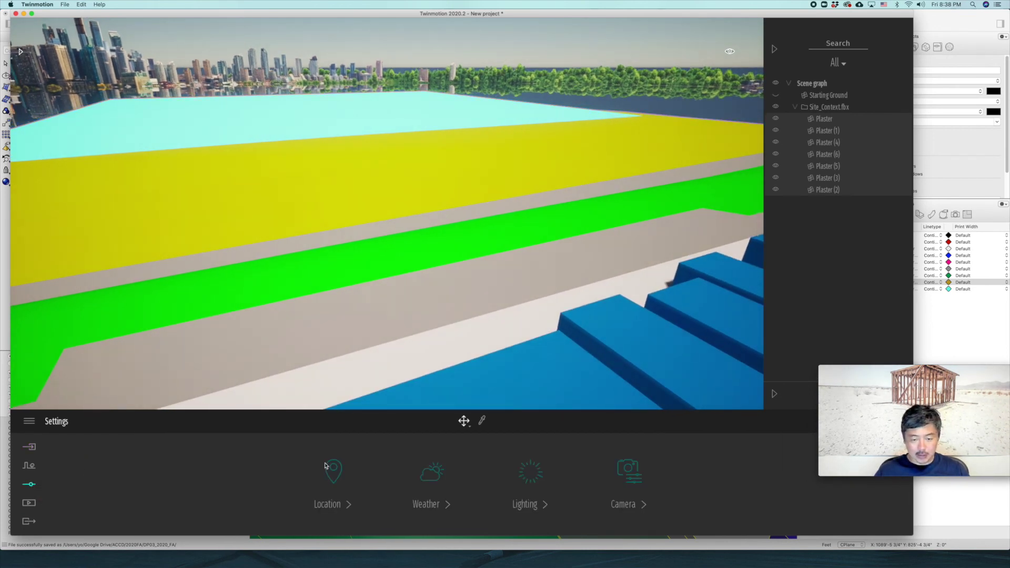
pyautogui.click(332, 502)
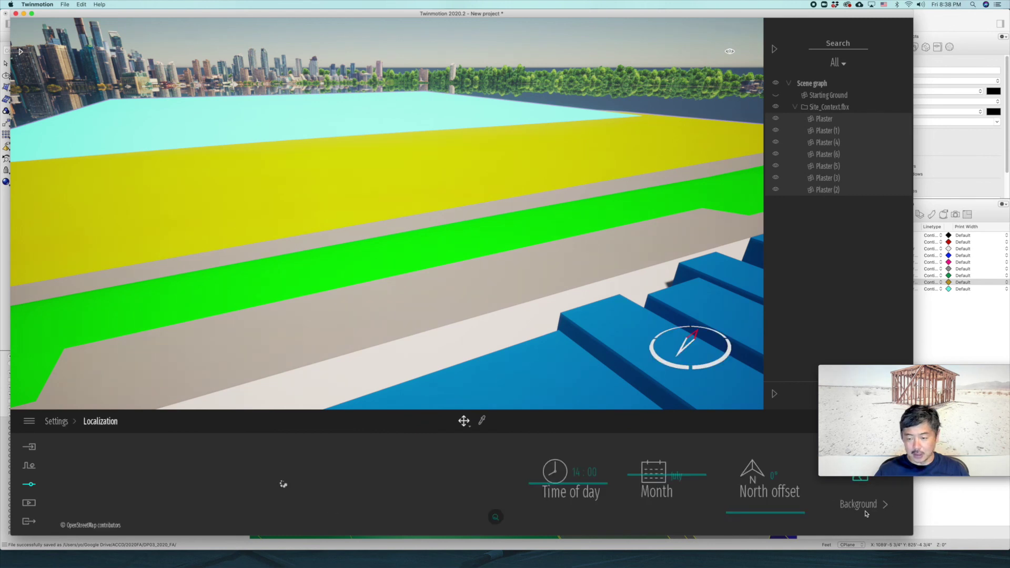
pyautogui.click(841, 504)
pyautogui.click(446, 478)
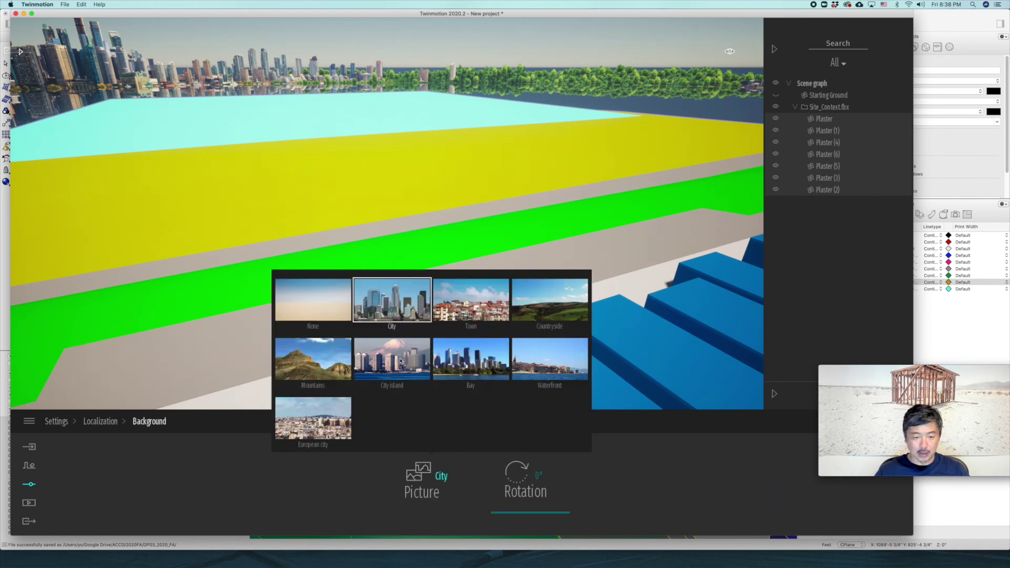
pyautogui.click(315, 304)
pyautogui.moveTo(387, 213); pyautogui.dragTo(440, 287, button='right')
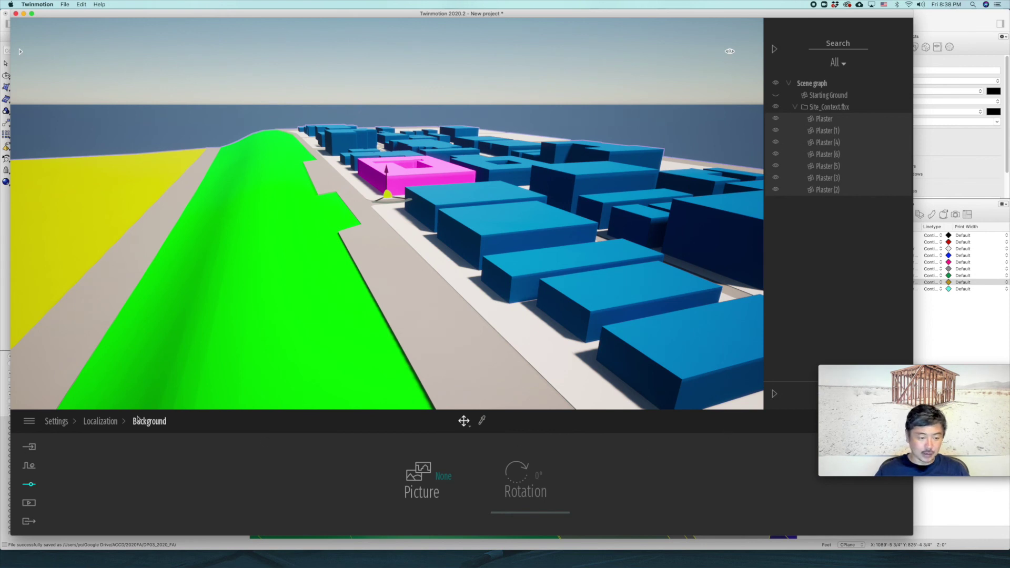
# - Open recent project site_context.tm without saving the current scene
pyautogui.click(29, 421)
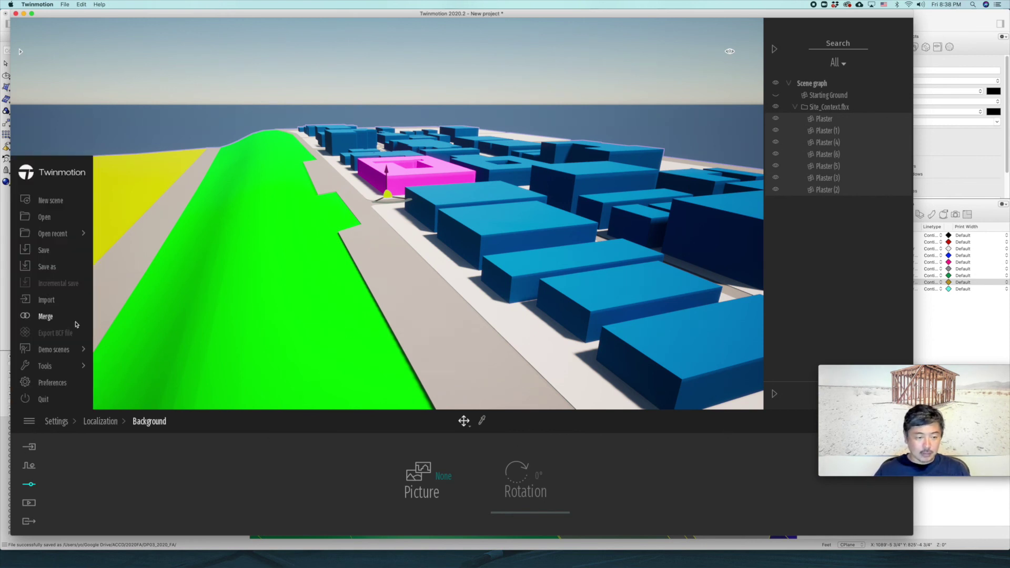
pyautogui.moveTo(58, 239)
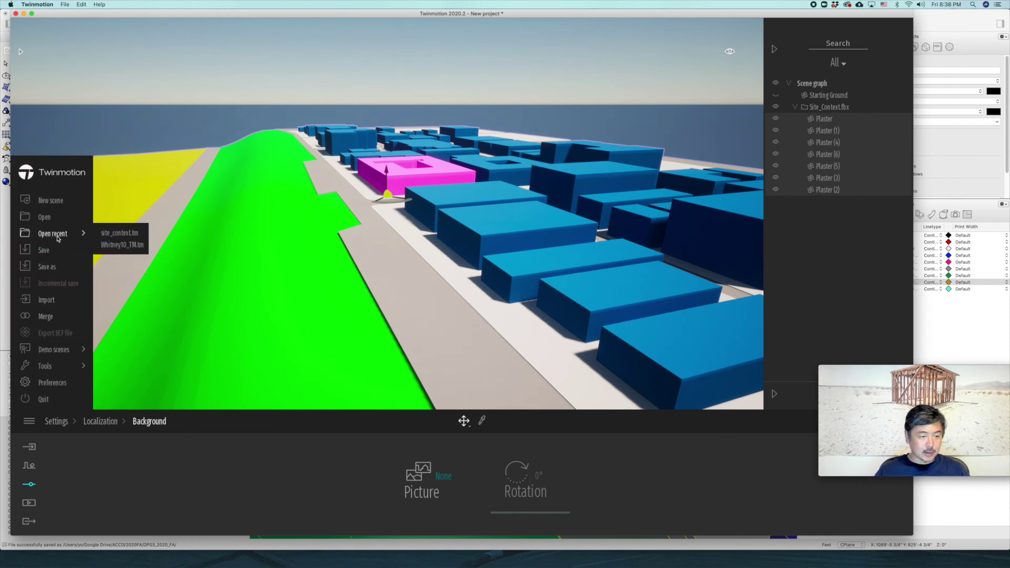
pyautogui.click(112, 233)
pyautogui.click(524, 325)
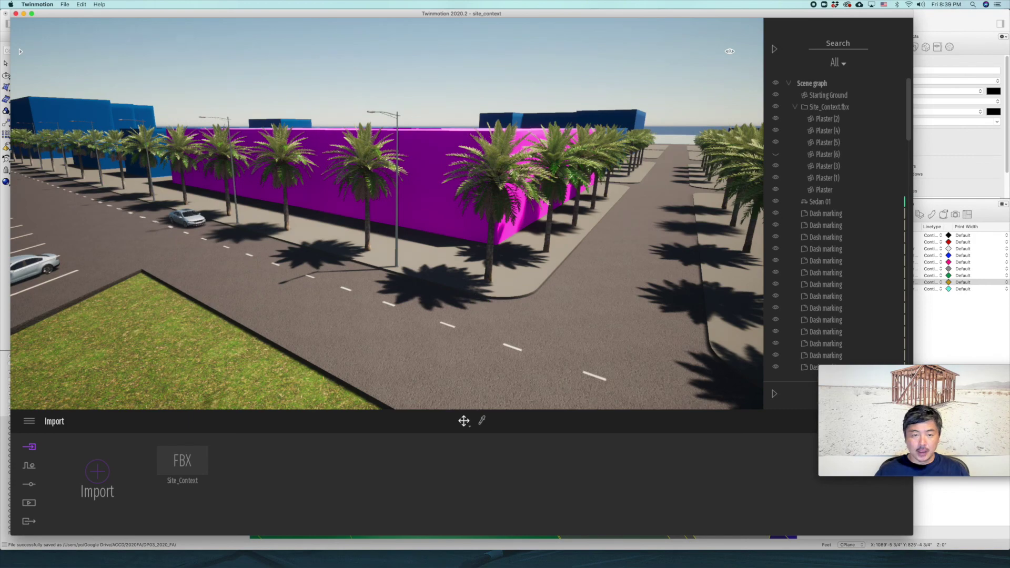
# - Fly through the landscaped scene down to street level along the palm-lined road
pyautogui.moveTo(387, 213); pyautogui.dragTo(21, 176, button='right')
pyautogui.press('s')
pyautogui.press('d')
pyautogui.press('d')
pyautogui.moveTo(211, 211); pyautogui.dragTo(605, 271, button='right')
pyautogui.press('a')
pyautogui.moveTo(387, 213); pyautogui.dragTo(455, 168, button='right')
pyautogui.press('q')
pyautogui.press('q')
pyautogui.moveTo(387, 213); pyautogui.dragTo(444, 153, button='right')
pyautogui.moveTo(473, 312); pyautogui.dragTo(480, 301, button='right')
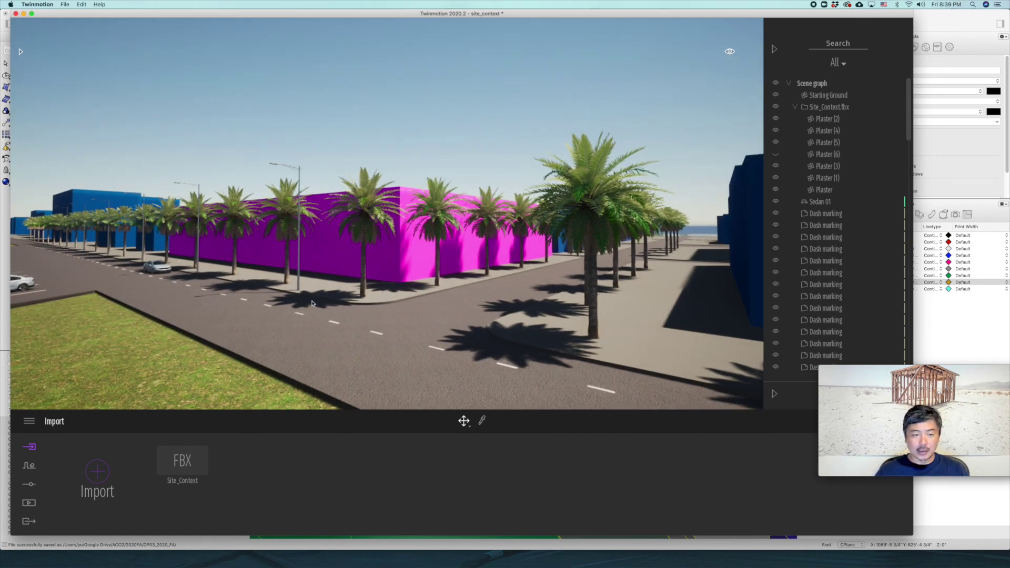
pyautogui.moveTo(371, 325); pyautogui.dragTo(421, 325, button='right')
pyautogui.press('a')
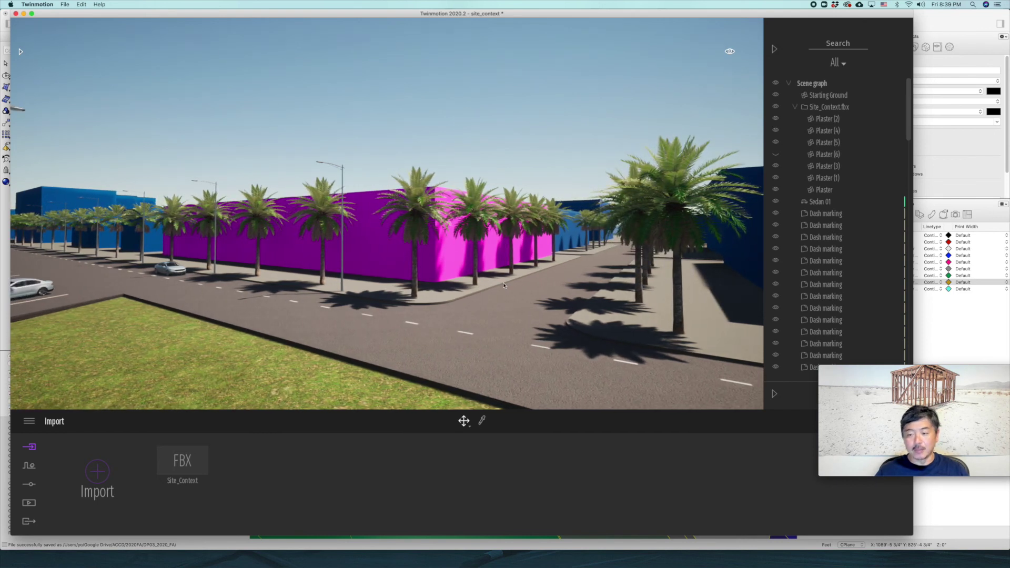